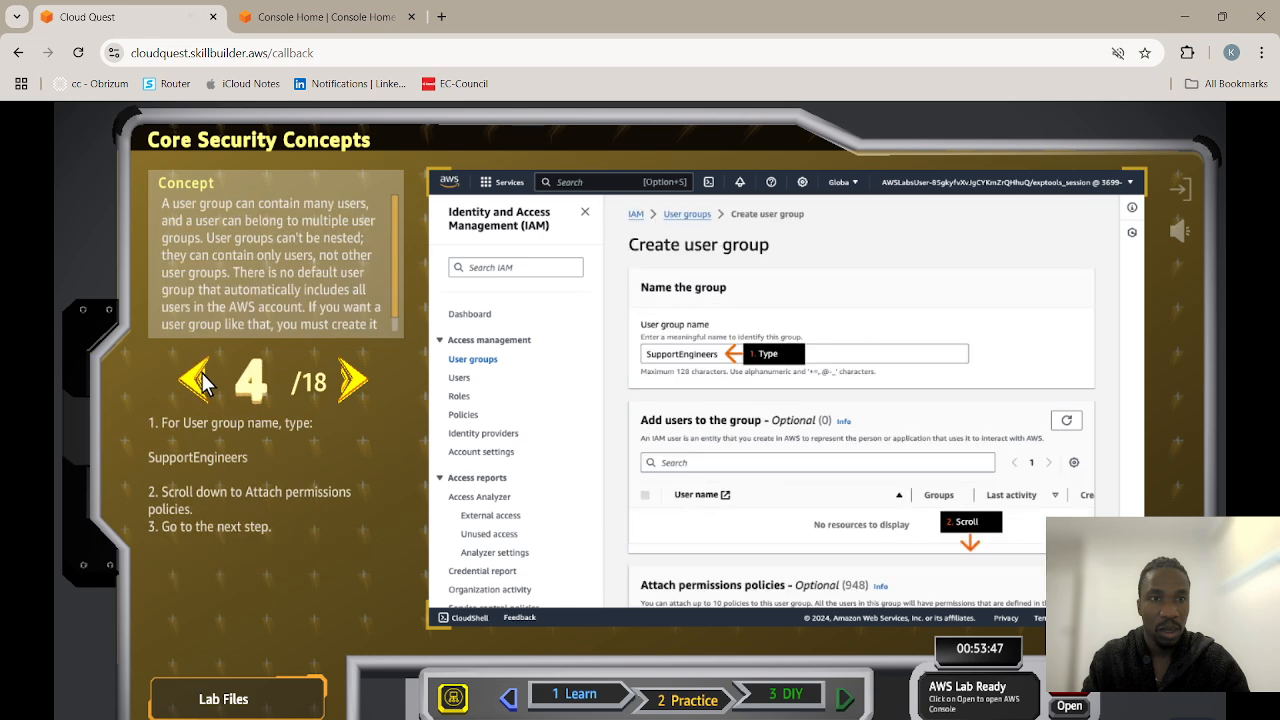
# Return the lab guide to step 3, then start creating a user group in IAM in the AWS console.
pyautogui.click(198, 380)
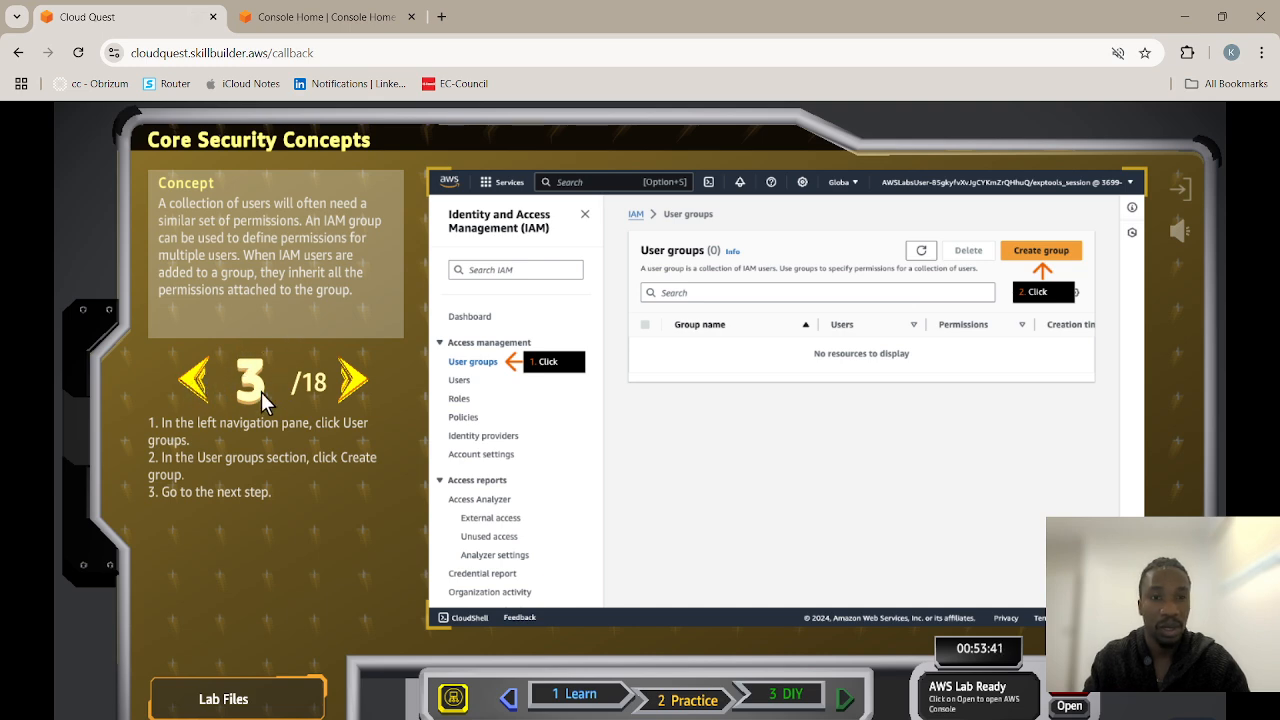
pyautogui.click(330, 17)
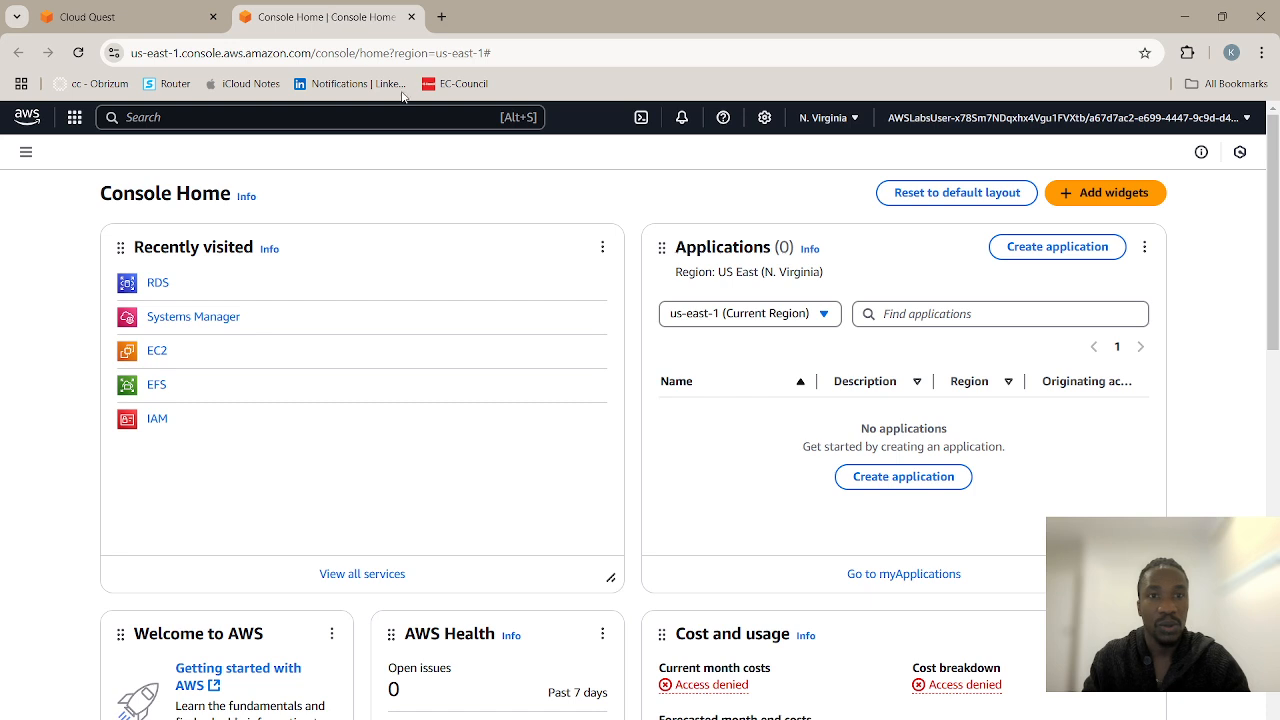
pyautogui.click(152, 419)
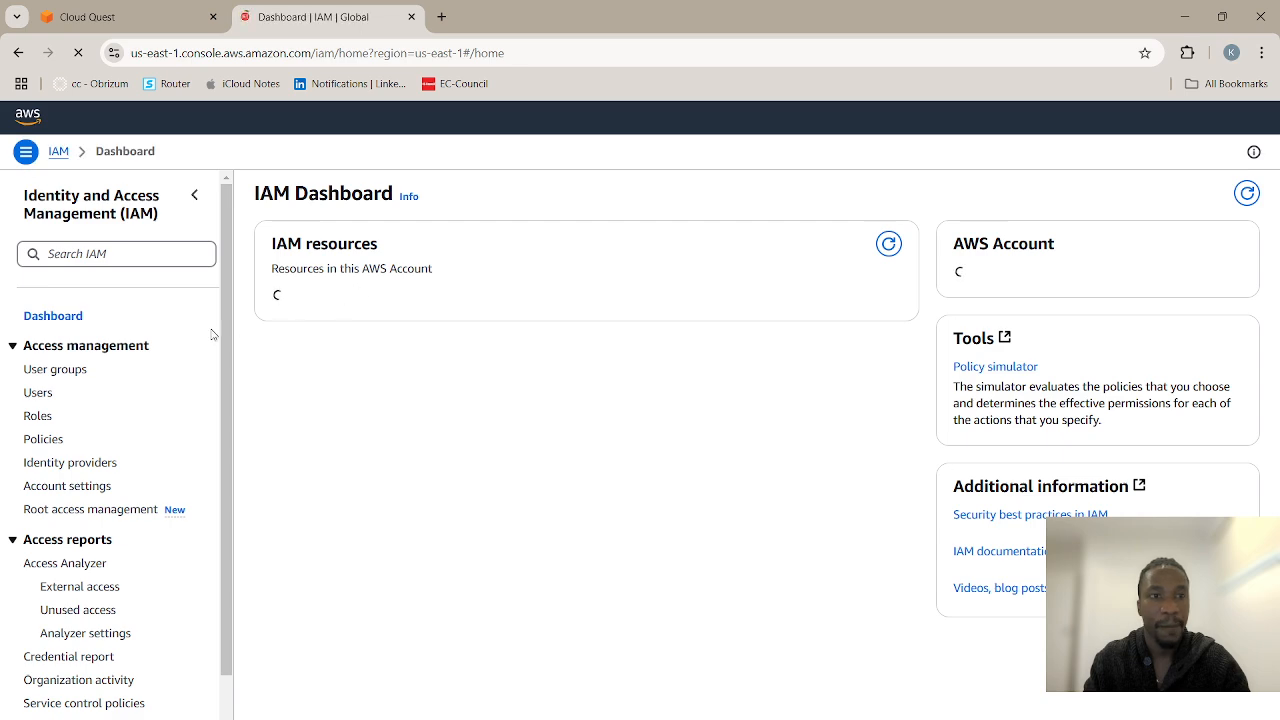
pyautogui.click(55, 371)
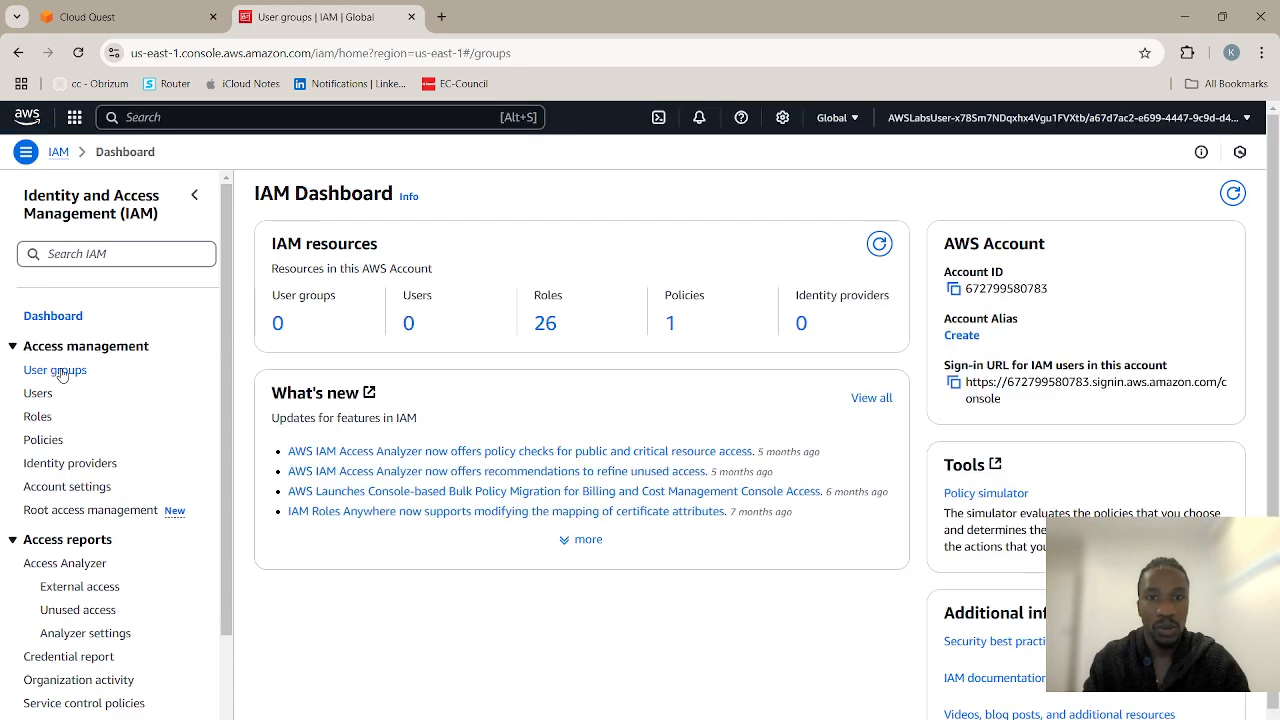
pyautogui.click(1205, 193)
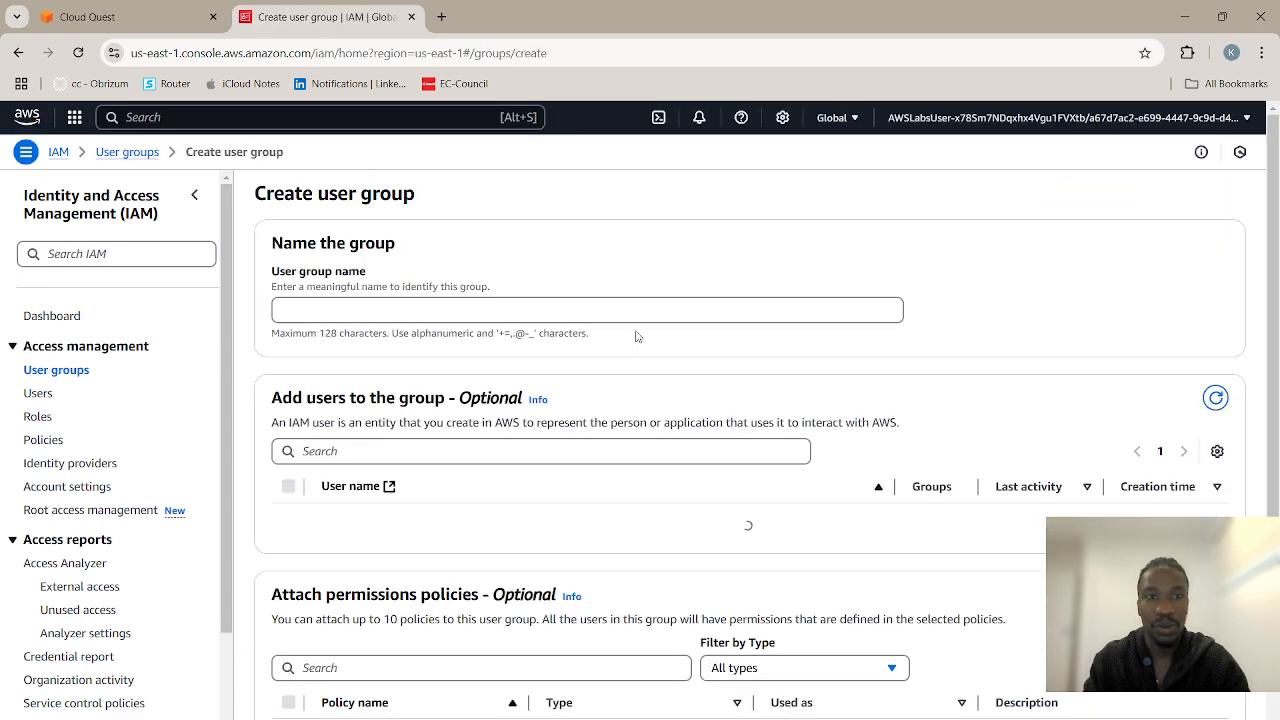
# Copy the group name from step 4 of the Cloud Quest guide and name the new user group SupportEngineers in the AWS console.
pyautogui.click(100, 17)
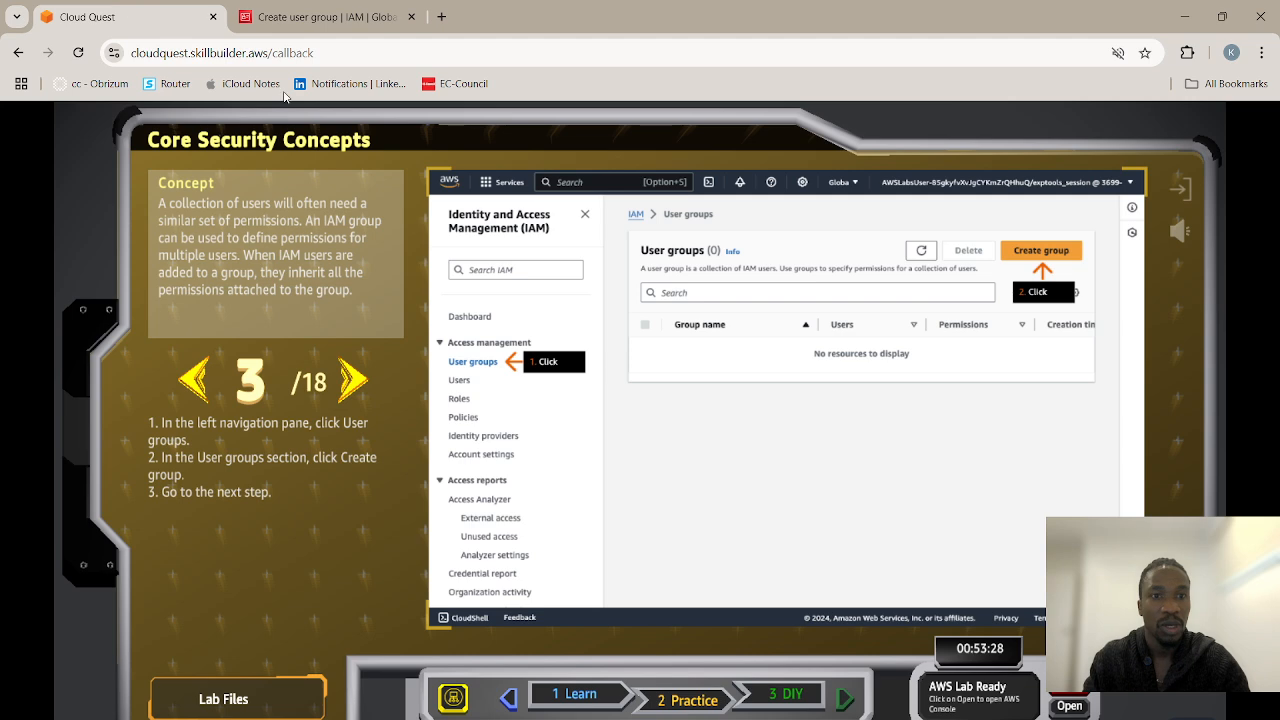
pyautogui.click(353, 380)
pyautogui.tripleClick(205, 460)
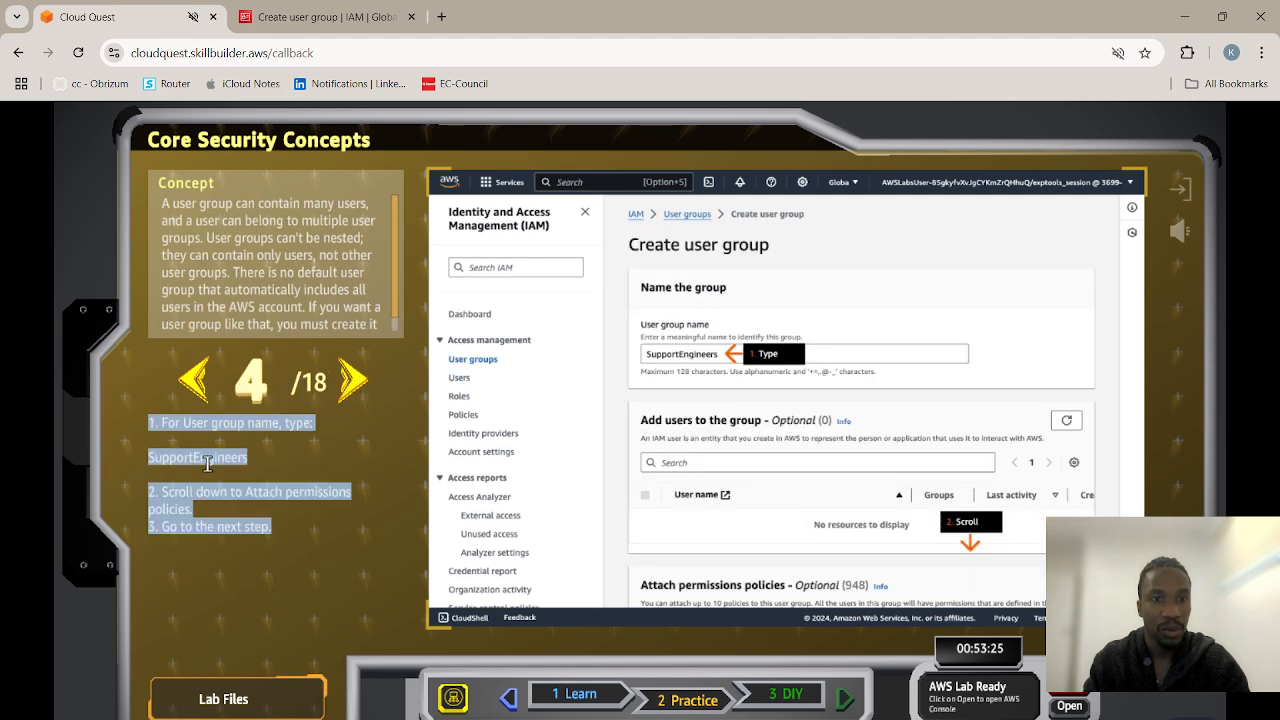
pyautogui.doubleClick(207, 462)
pyautogui.hotkey('ctrl', 'c')
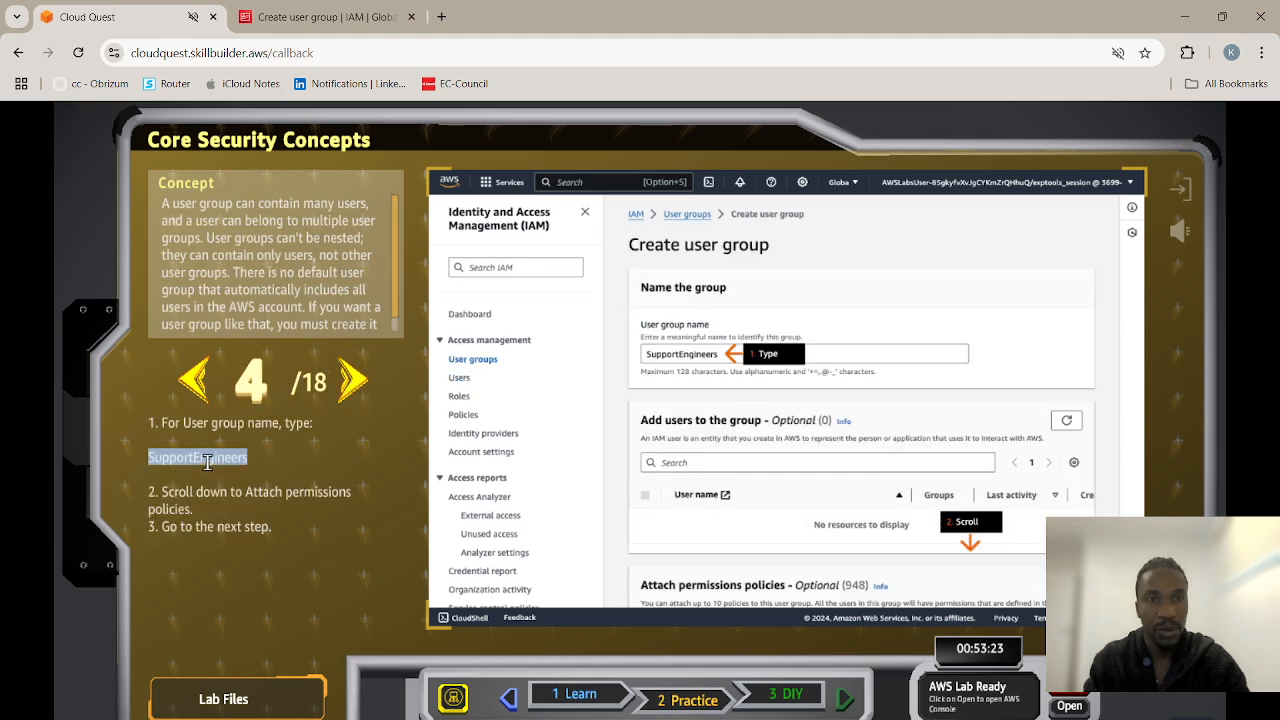
pyautogui.click(333, 8)
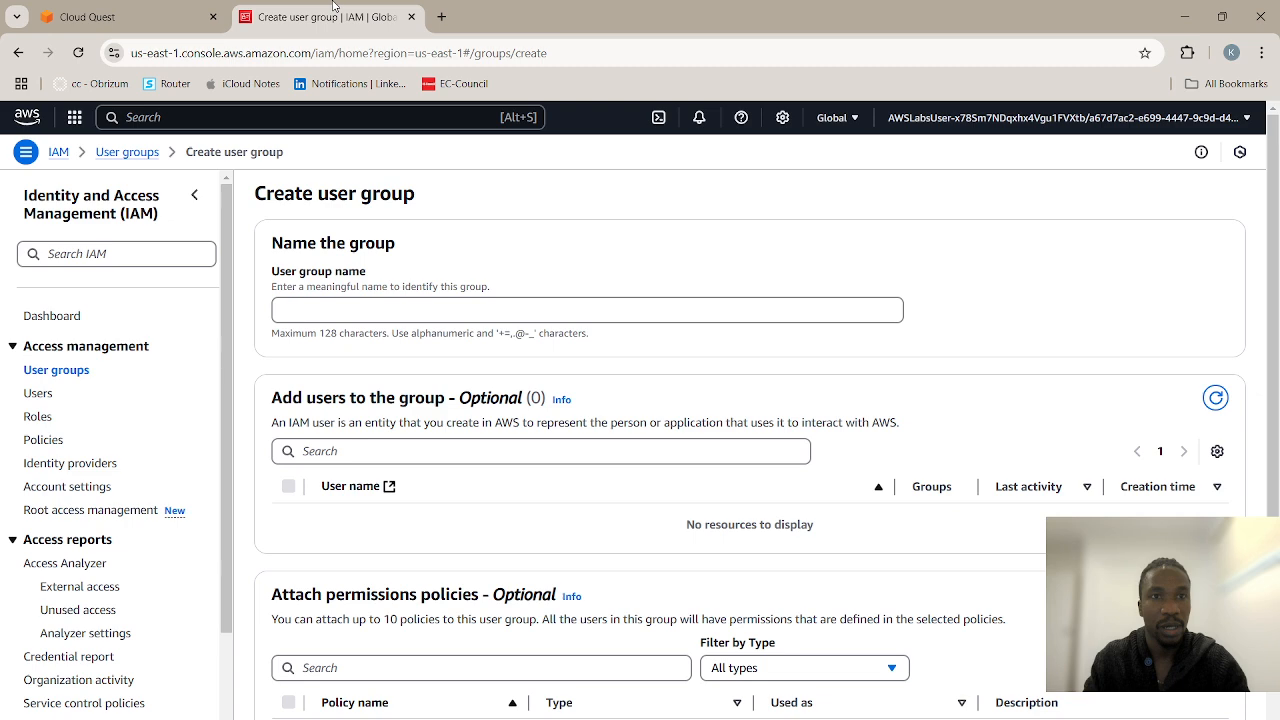
pyautogui.click(386, 310)
pyautogui.hotkey('ctrl', 'v')
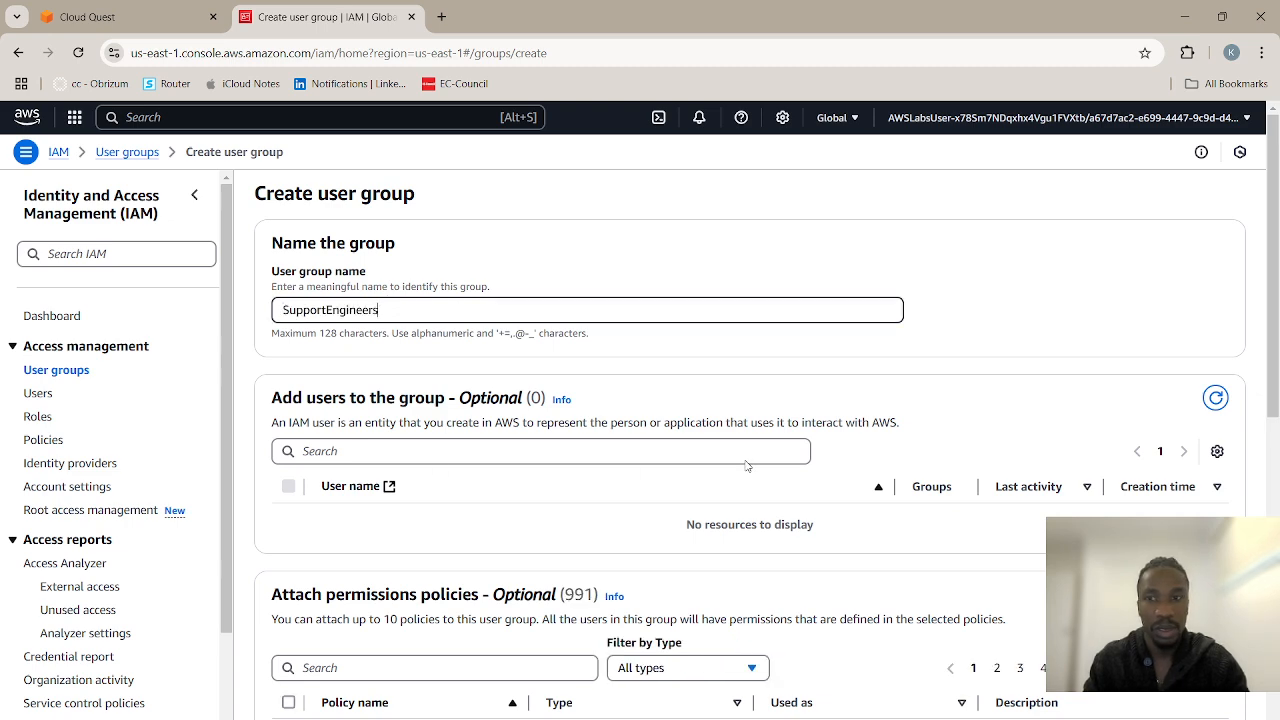
# Advance the Cloud Quest guide to step 5 and copy the policy name AmazonEC2ReadOnlyAccess.
pyautogui.scroll(-3, 750, 455)
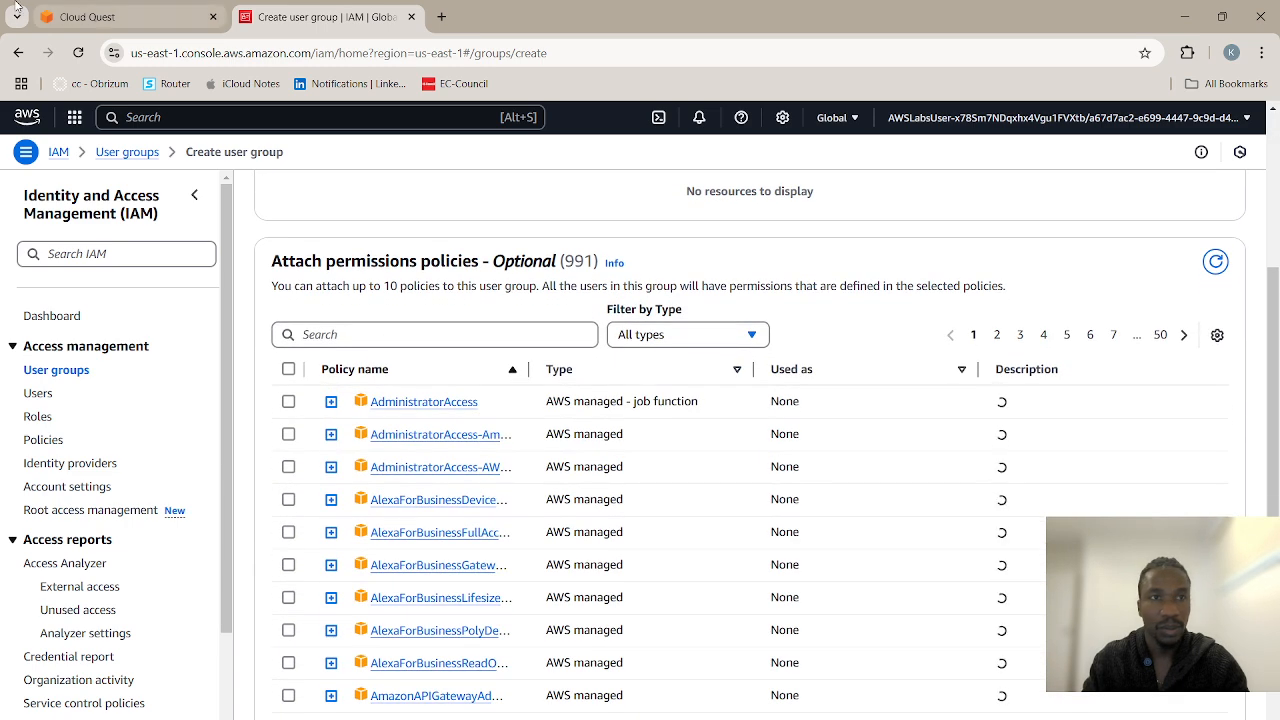
pyautogui.click(80, 16)
pyautogui.click(352, 382)
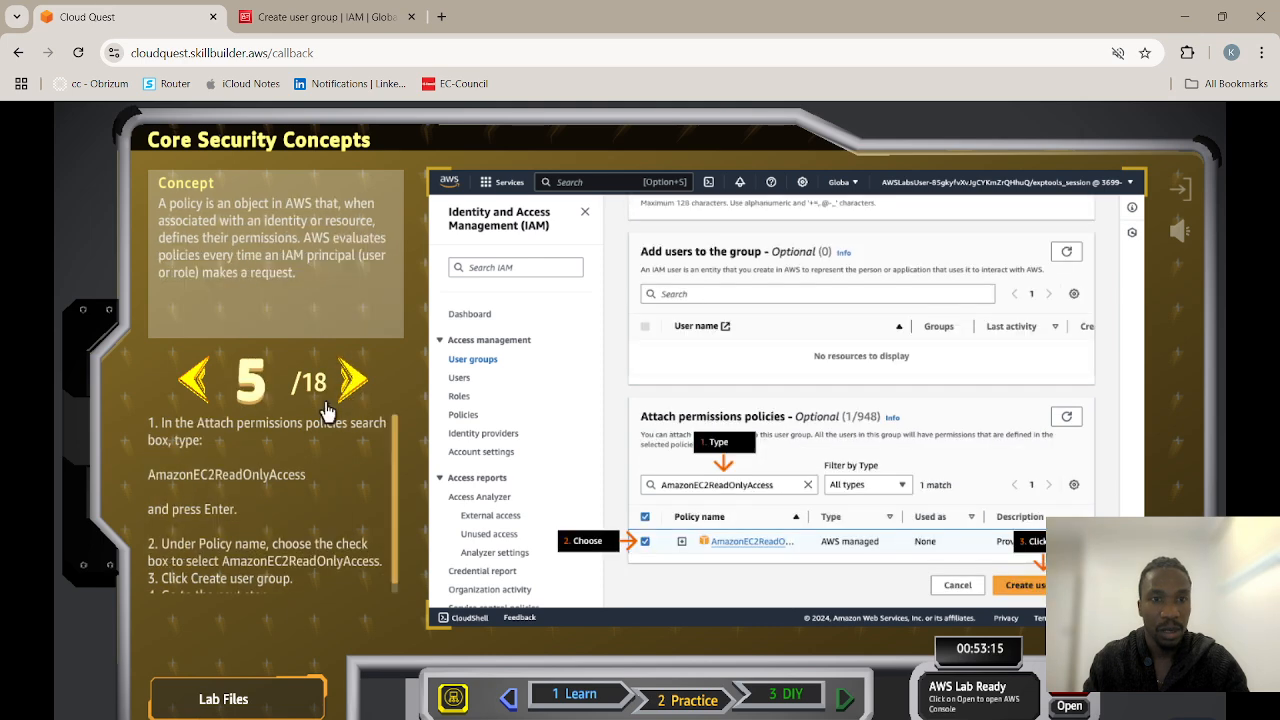
pyautogui.doubleClick(215, 477)
pyautogui.hotkey('ctrl', 'c')
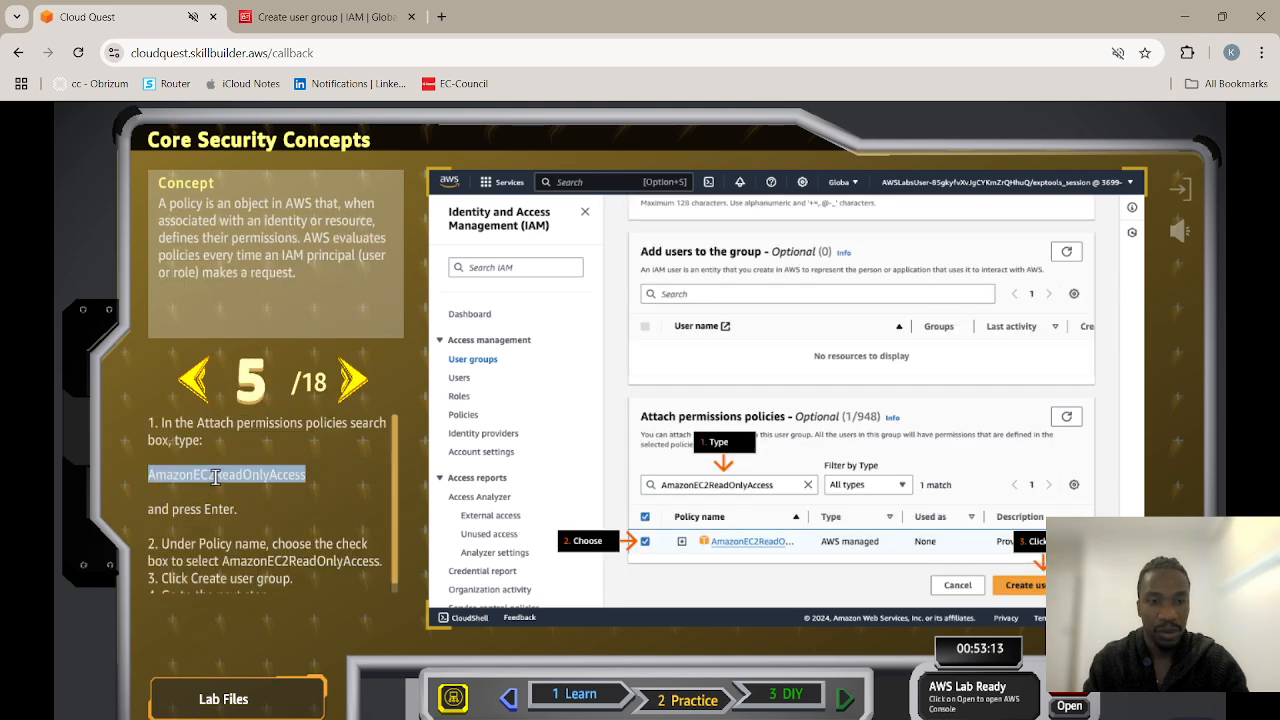
pyautogui.scroll(-1, 254, 496)
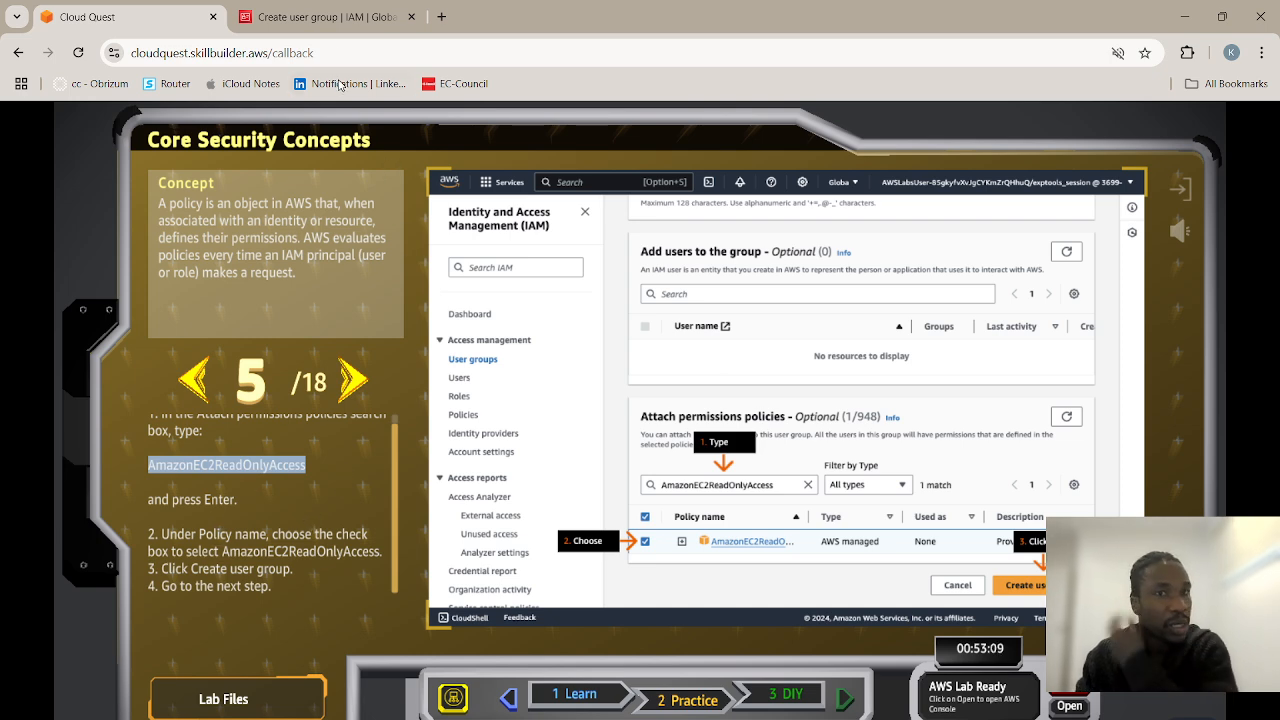
# In the AWS console, attach the AmazonEC2ReadOnlyAccess policy to the new user group and create the group.
pyautogui.click(325, 17)
pyautogui.click(359, 333)
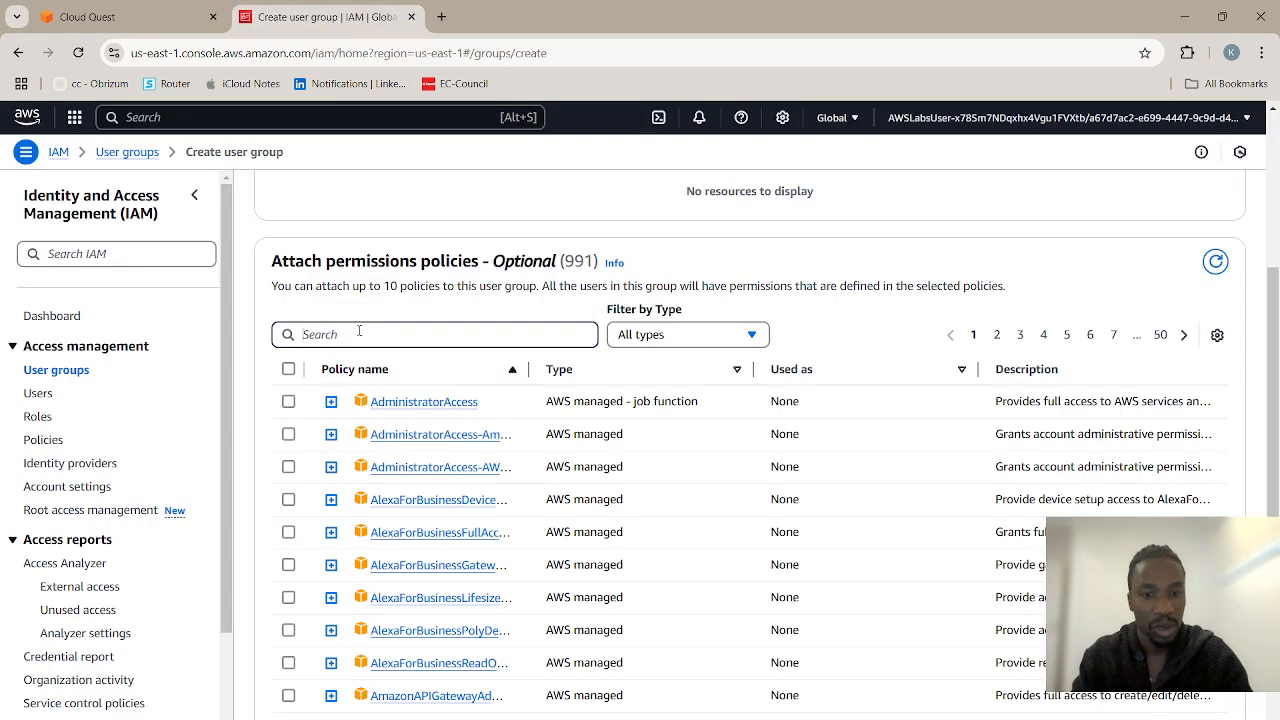
pyautogui.hotkey('ctrl', 'v')
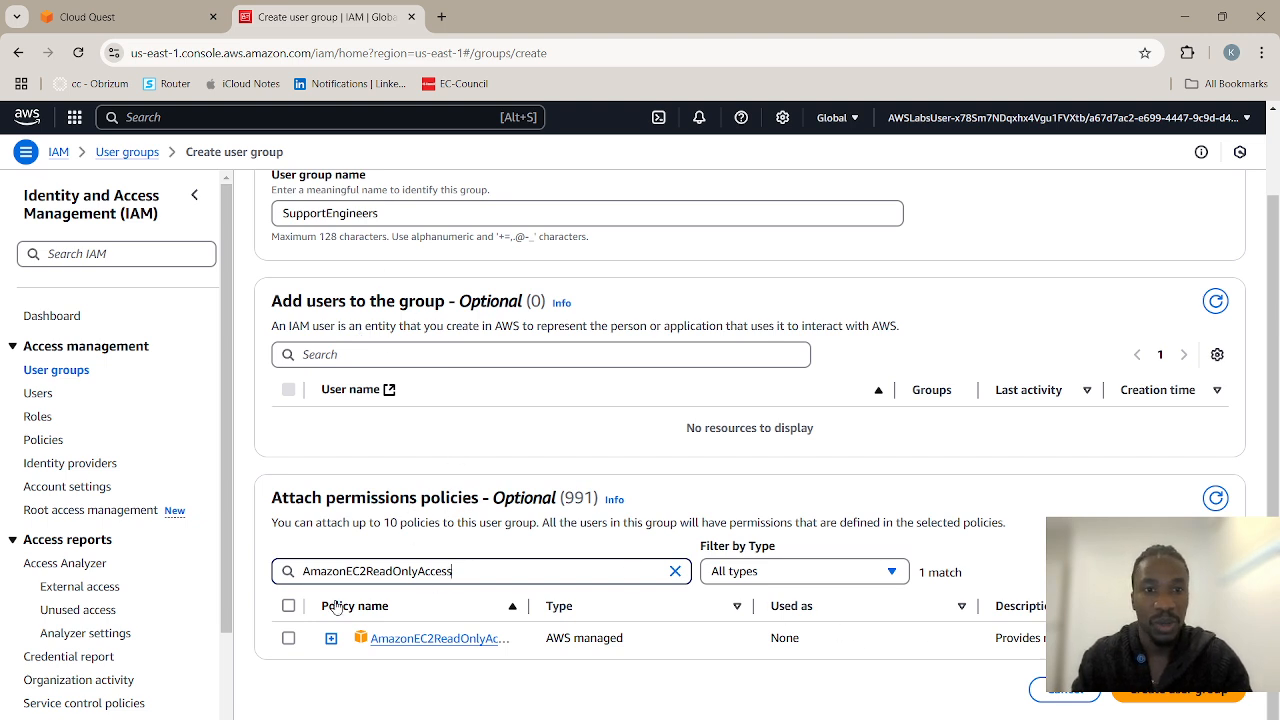
pyautogui.click(288, 639)
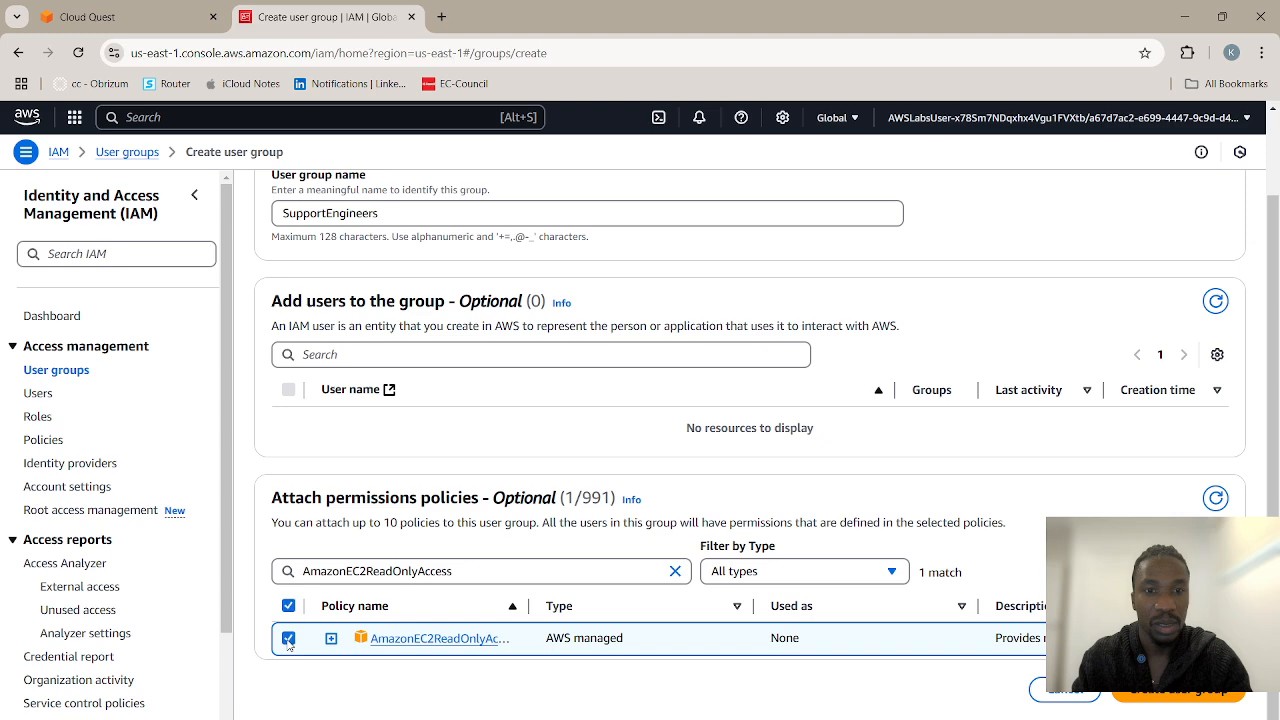
pyautogui.click(1155, 695)
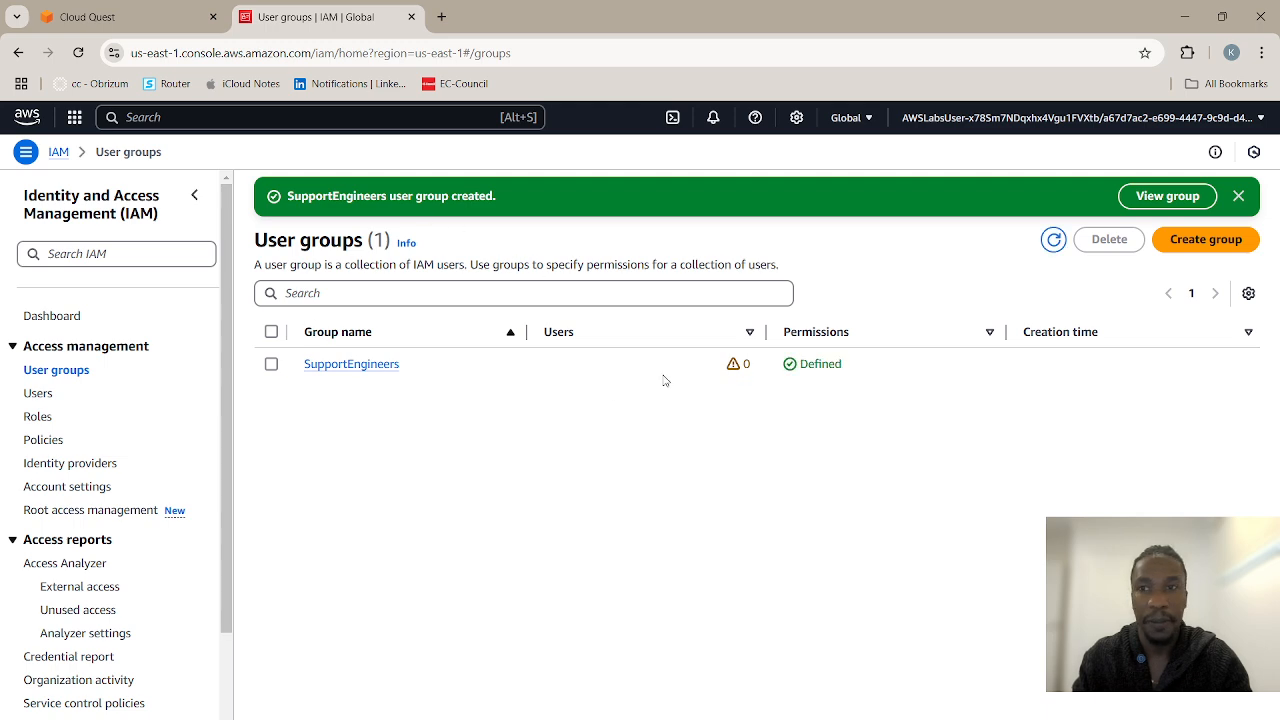
# Advance the Cloud Quest guide to step 7 and open the IAM users list in the AWS console.
pyautogui.click(178, 14)
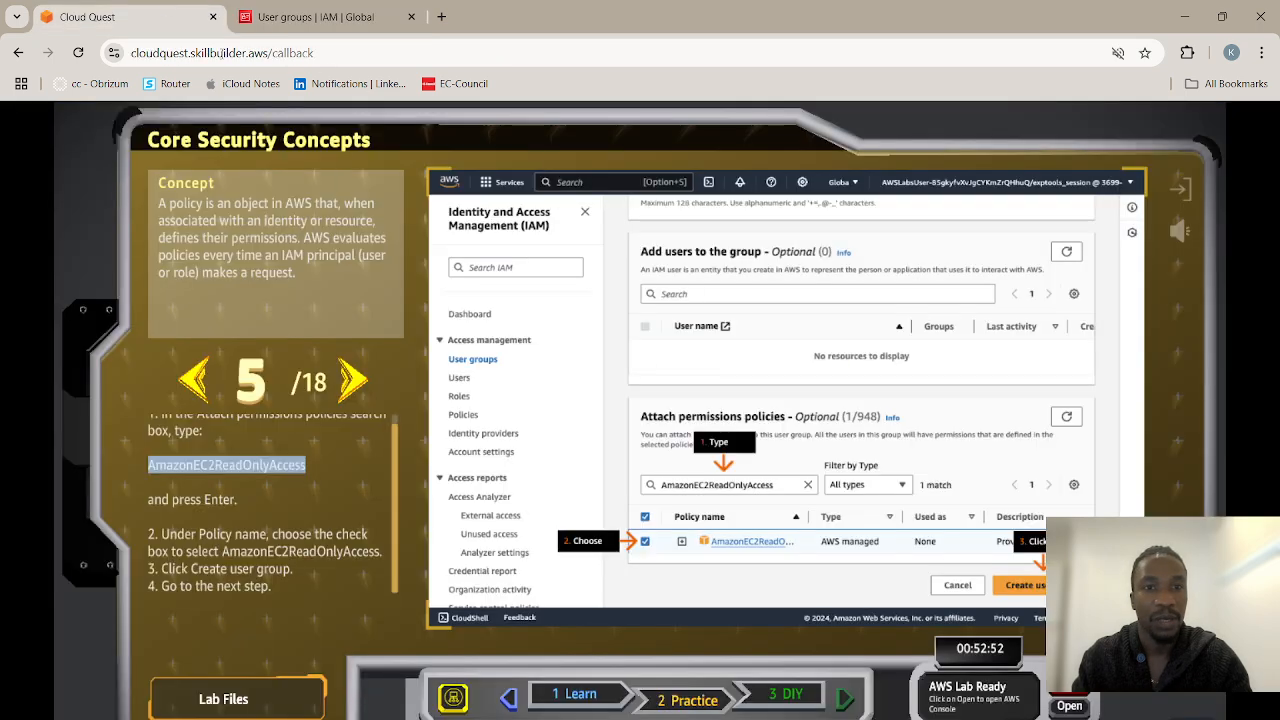
pyautogui.click(340, 386)
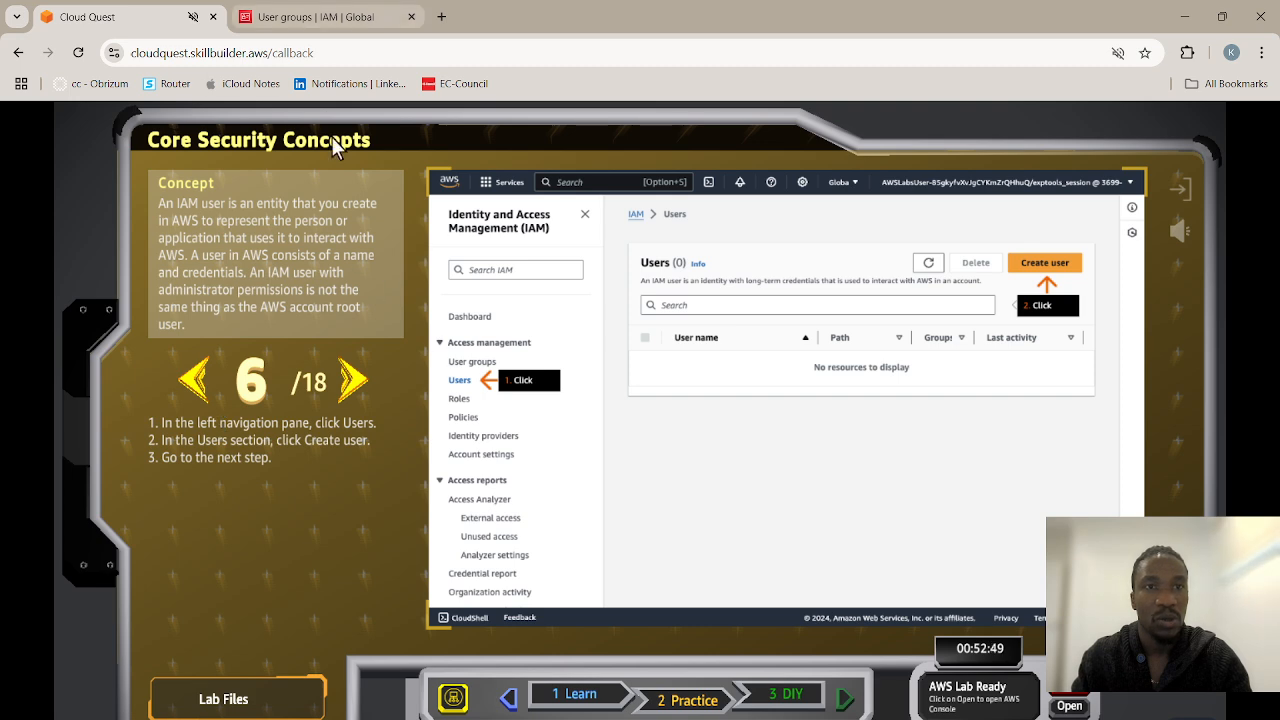
pyautogui.click(353, 379)
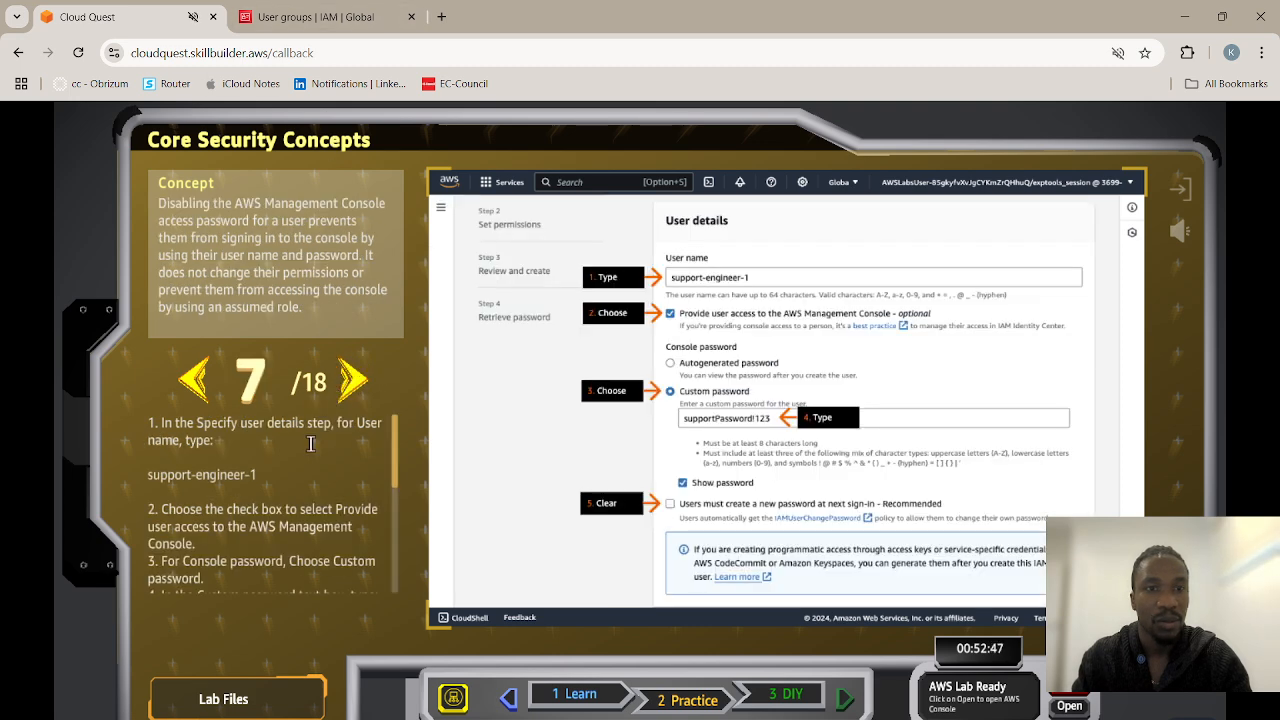
pyautogui.click(316, 17)
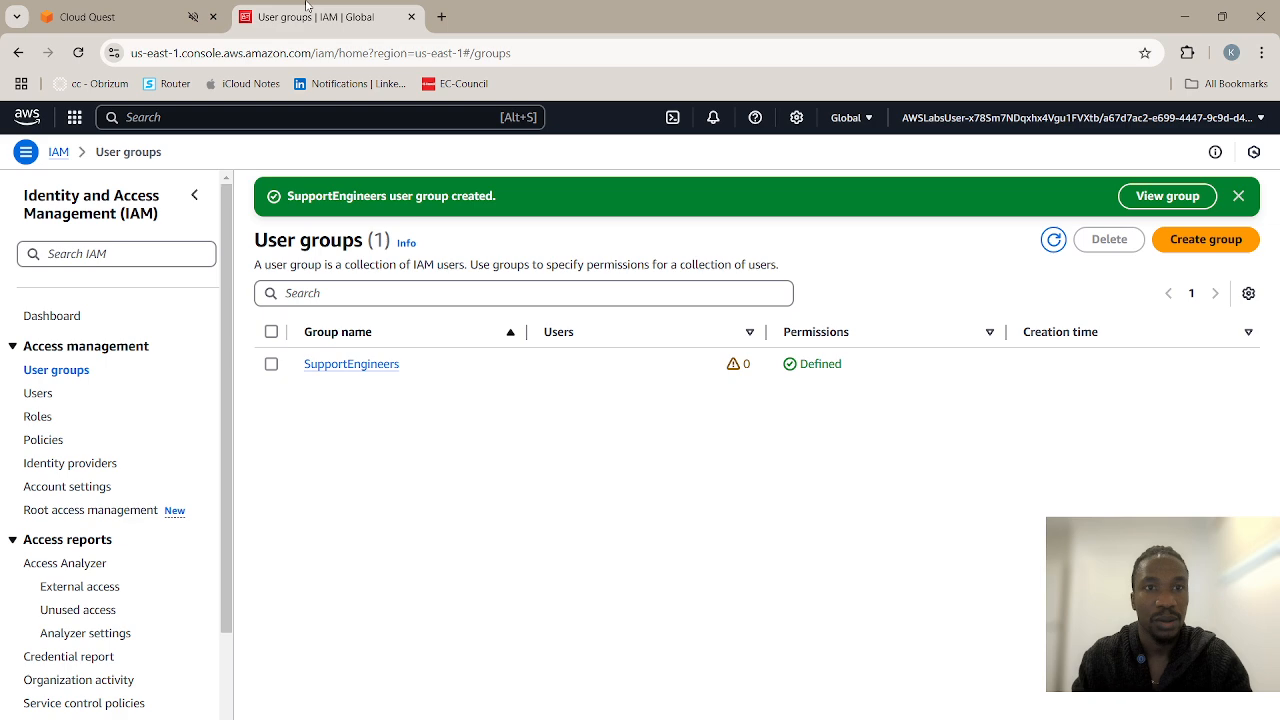
pyautogui.click(40, 395)
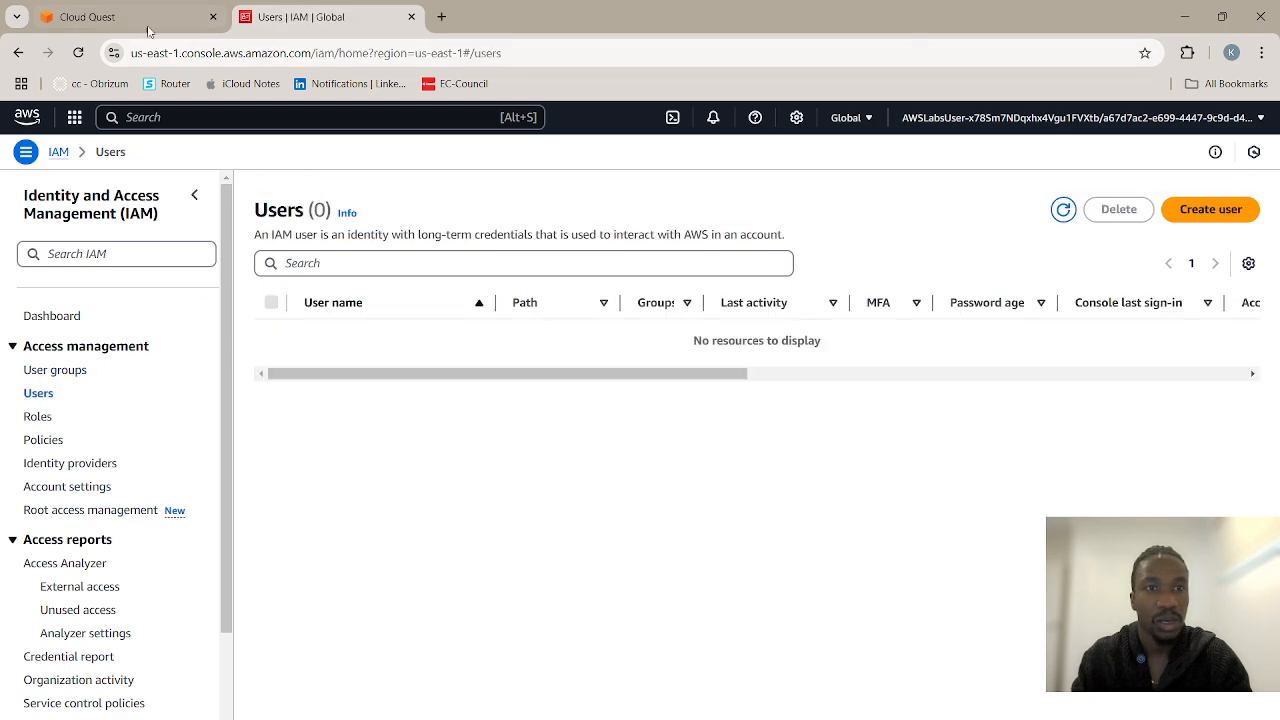
# Copy the user name support-engineer-1 from step 7 of the Cloud Quest guide and read its console password instructions.
pyautogui.click(149, 20)
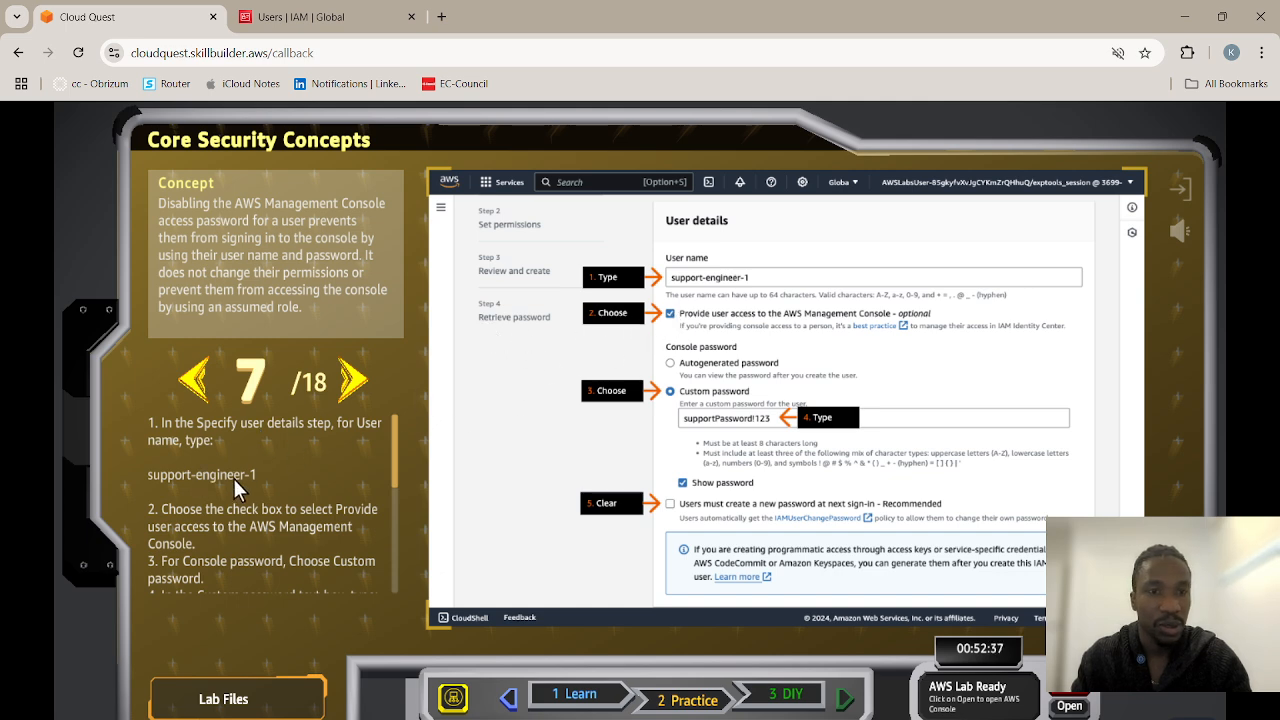
pyautogui.moveTo(261, 472); pyautogui.dragTo(148, 476)
pyautogui.hotkey('ctrl', 'c')
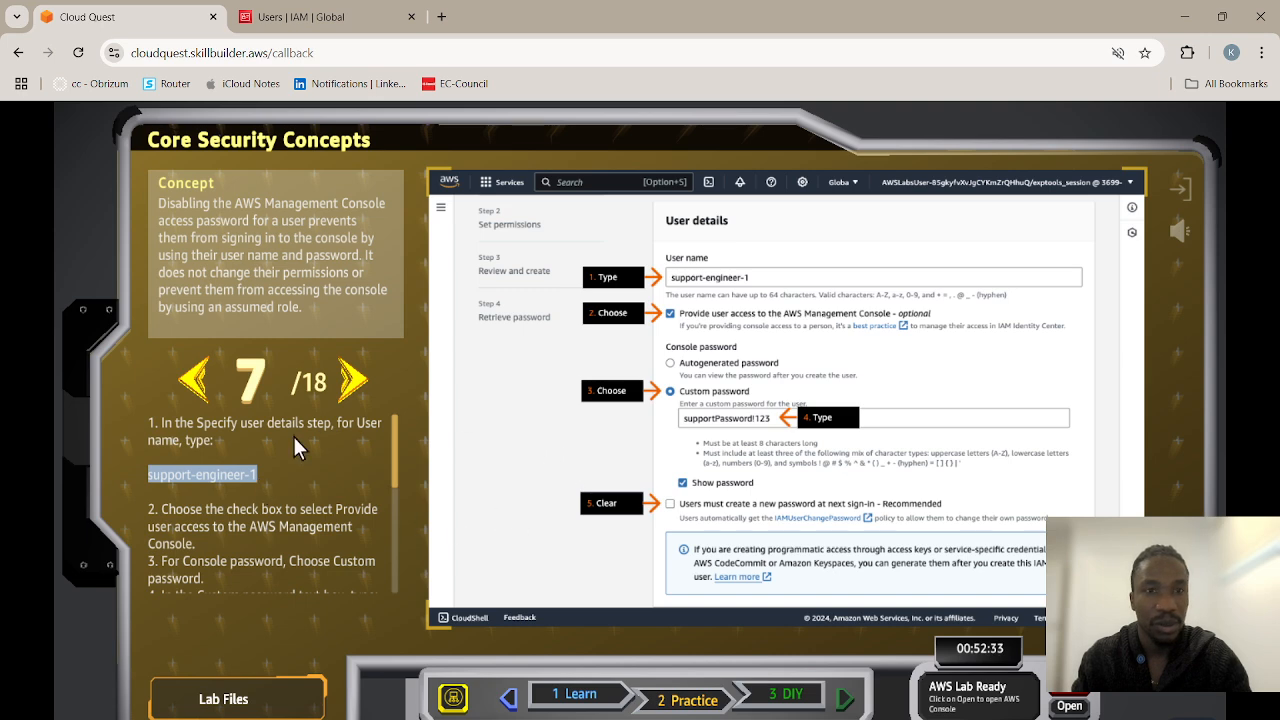
pyautogui.scroll(-3, 290, 450)
pyautogui.scroll(1, 290, 450)
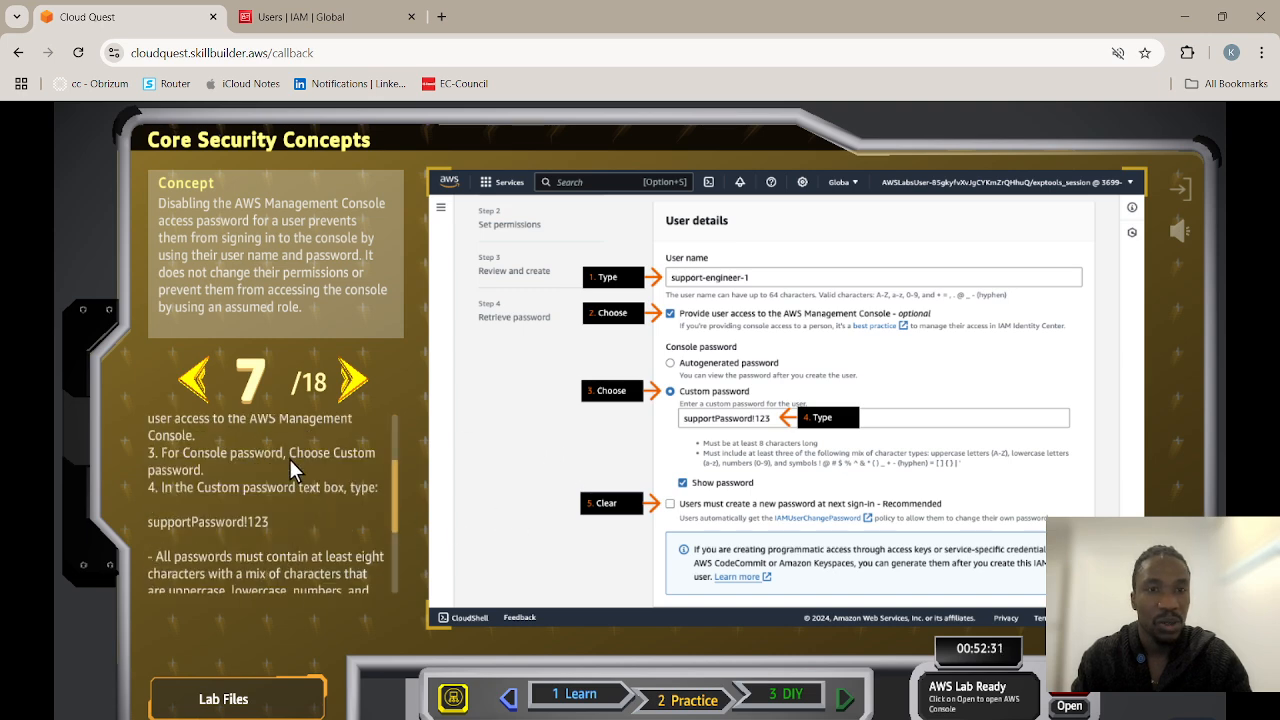
pyautogui.scroll(2, 287, 509)
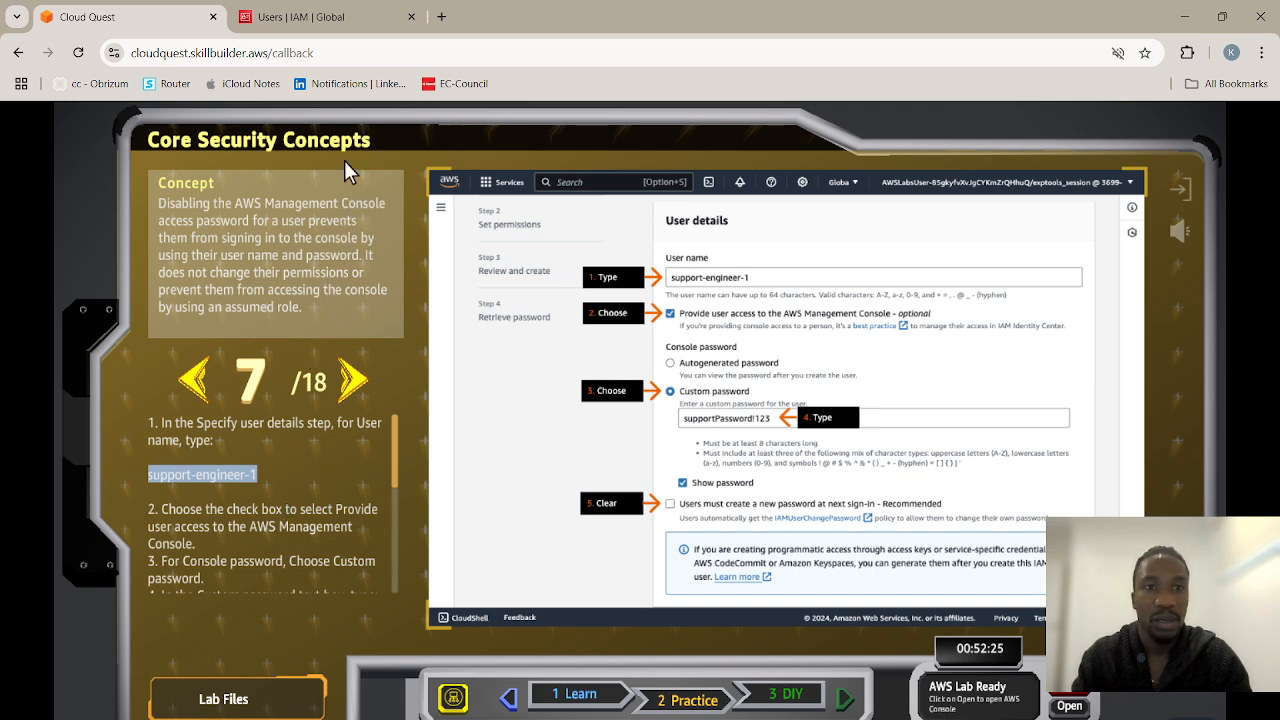
# Start creating an IAM user in the AWS console and name it support-engineer-1.
pyautogui.click(337, 20)
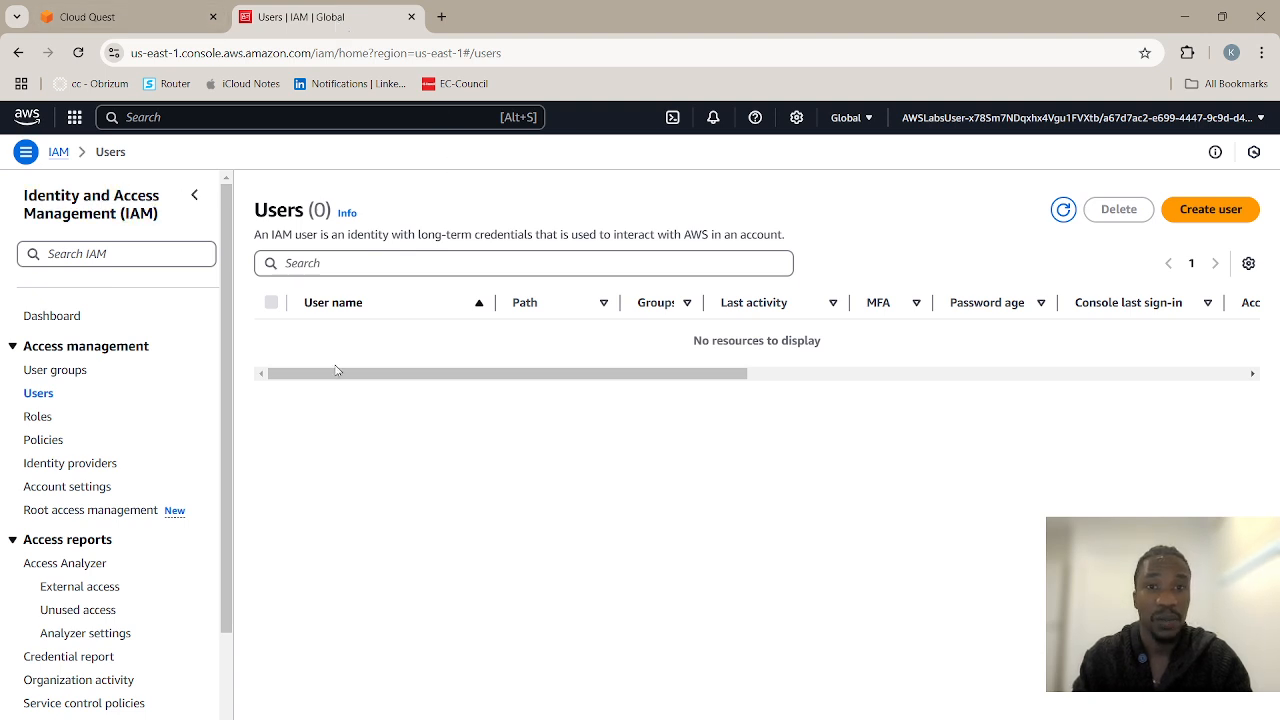
pyautogui.click(1217, 220)
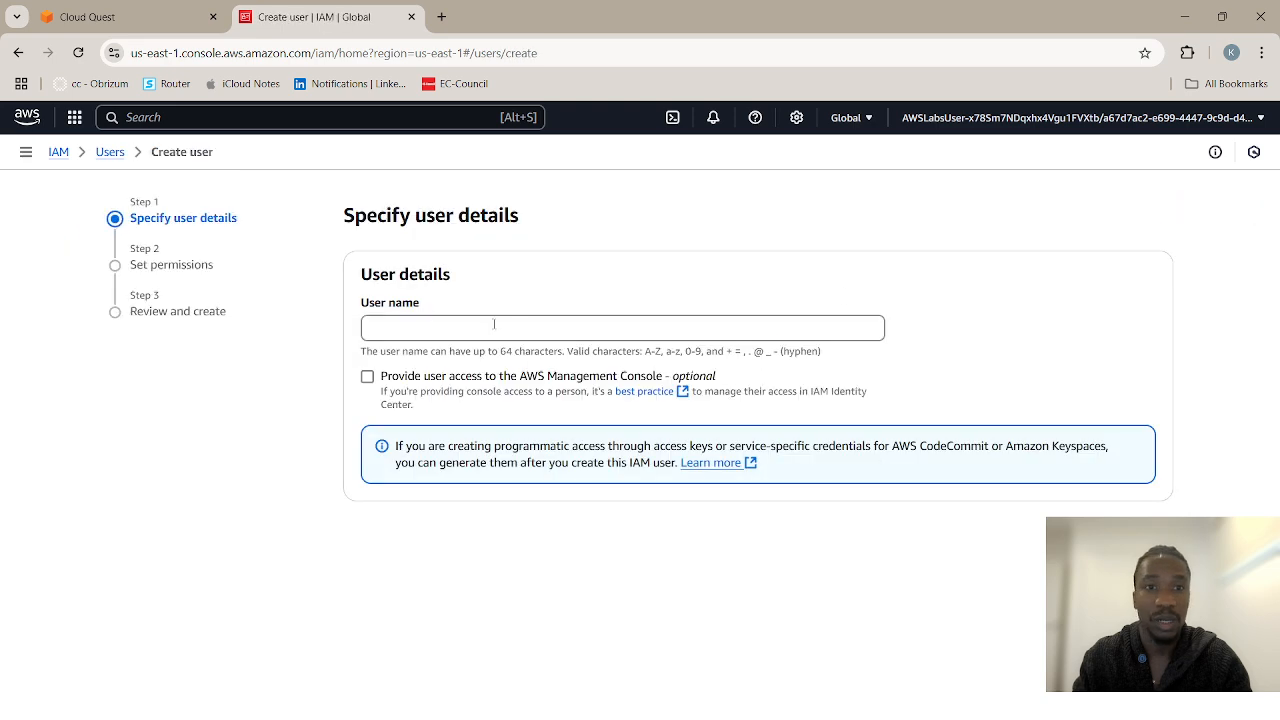
pyautogui.click(468, 325)
pyautogui.hotkey('ctrl', 'v')
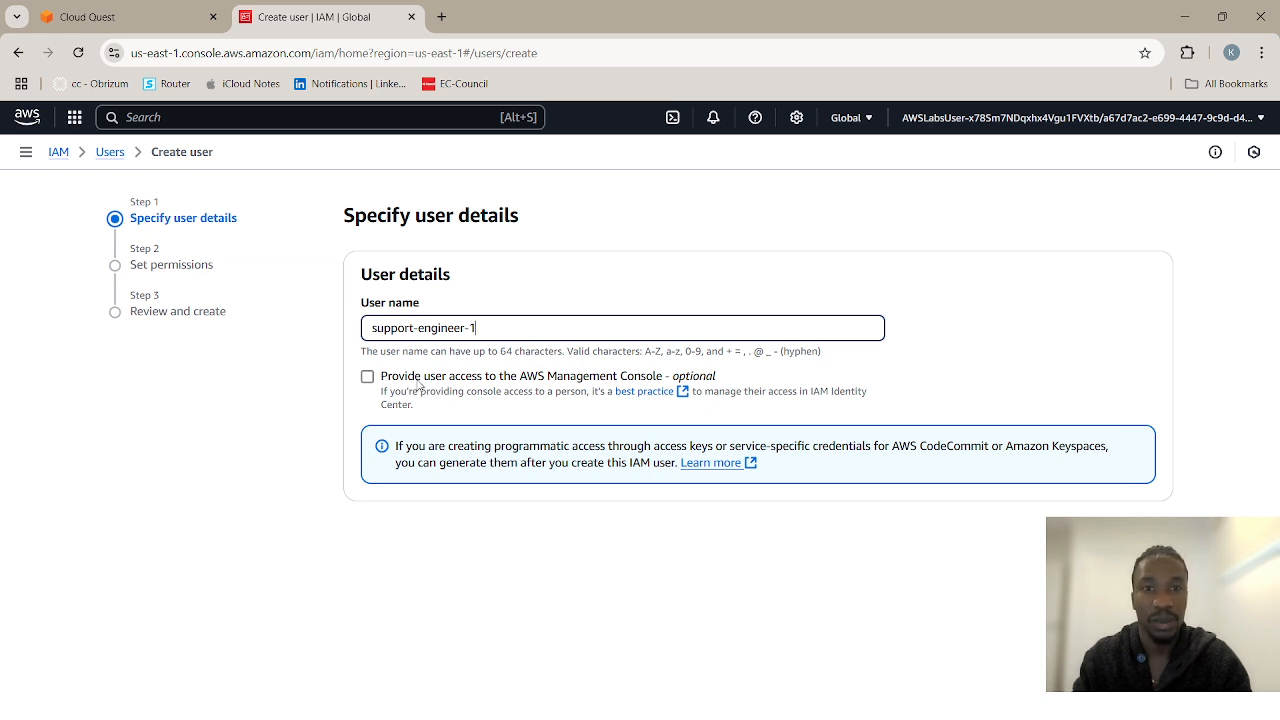
# Check the guide's user details example and enable AWS Management Console access for support-engineer-1.
pyautogui.click(128, 14)
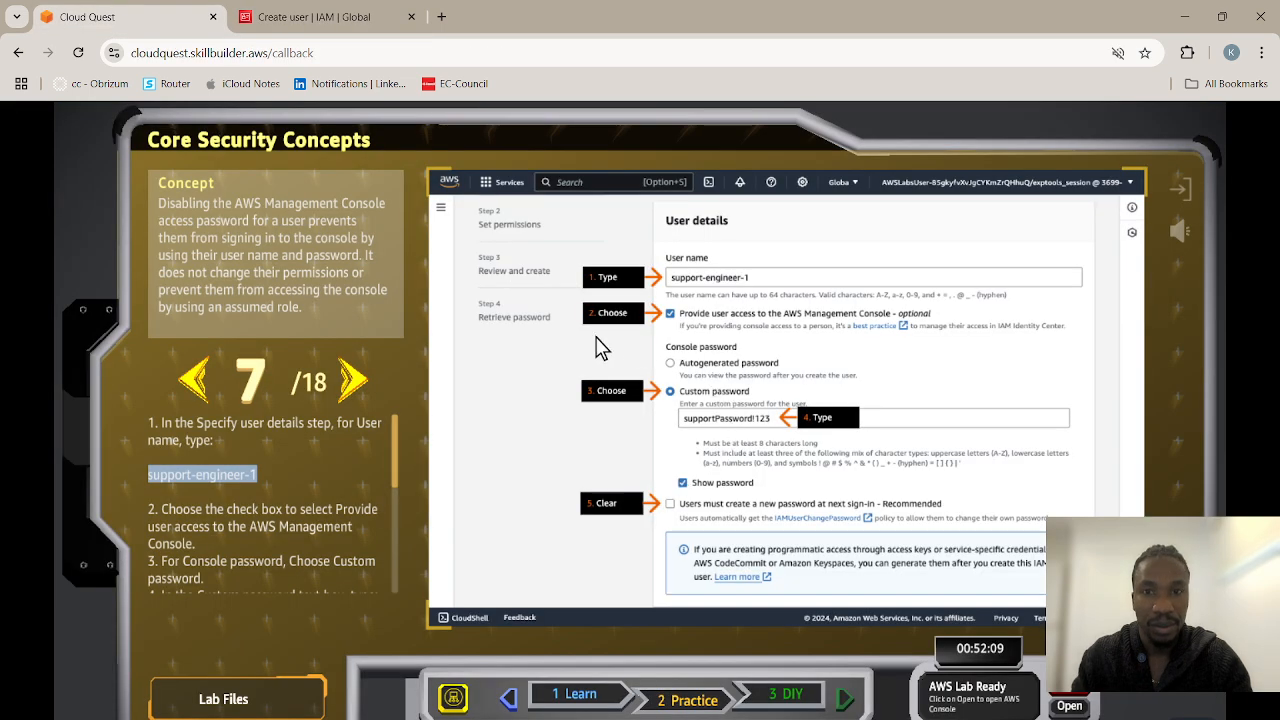
pyautogui.click(320, 17)
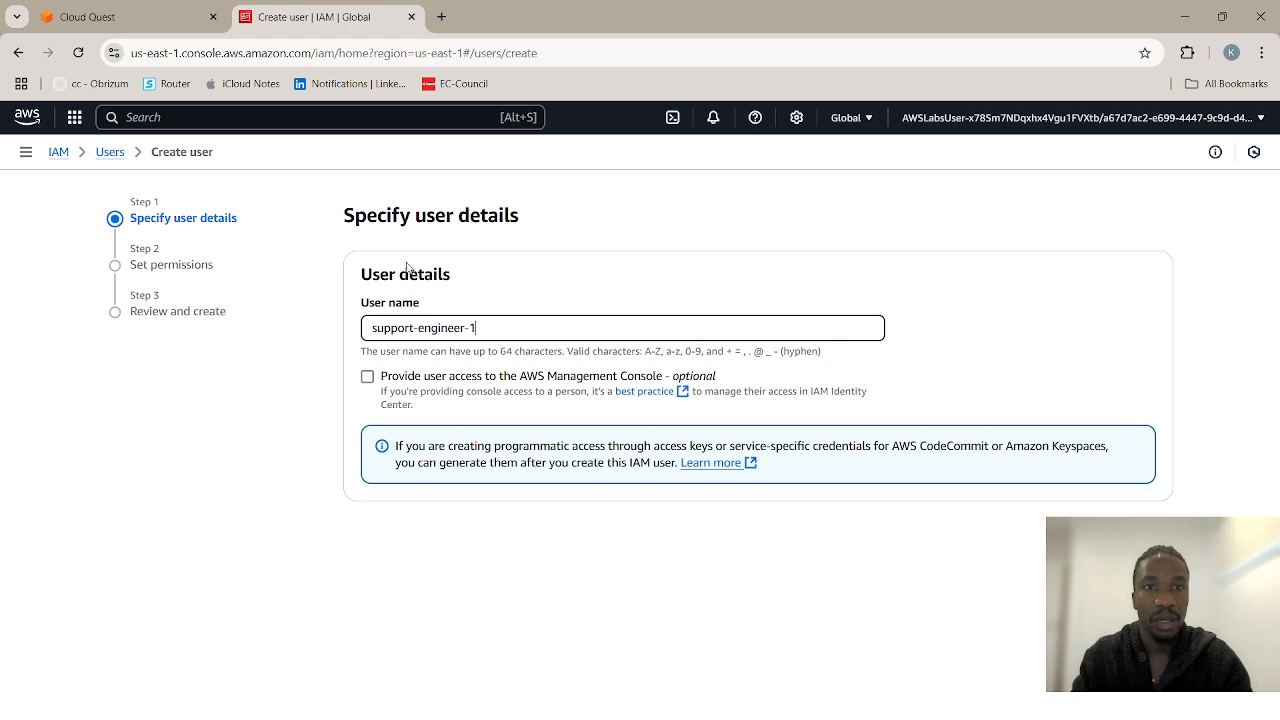
pyautogui.click(367, 379)
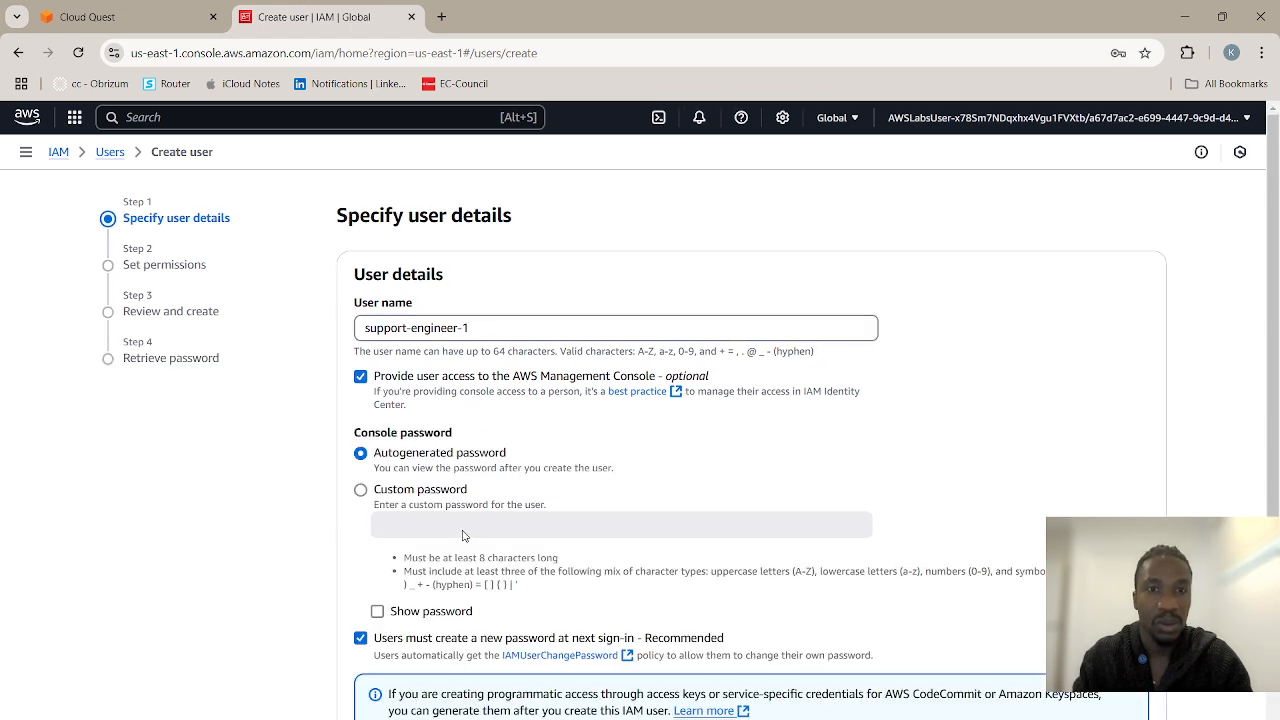
pyautogui.scroll(-1, 466, 507)
# Copy the custom console password from the instructions in step 7 of the Cloud Quest guide.
pyautogui.click(92, 12)
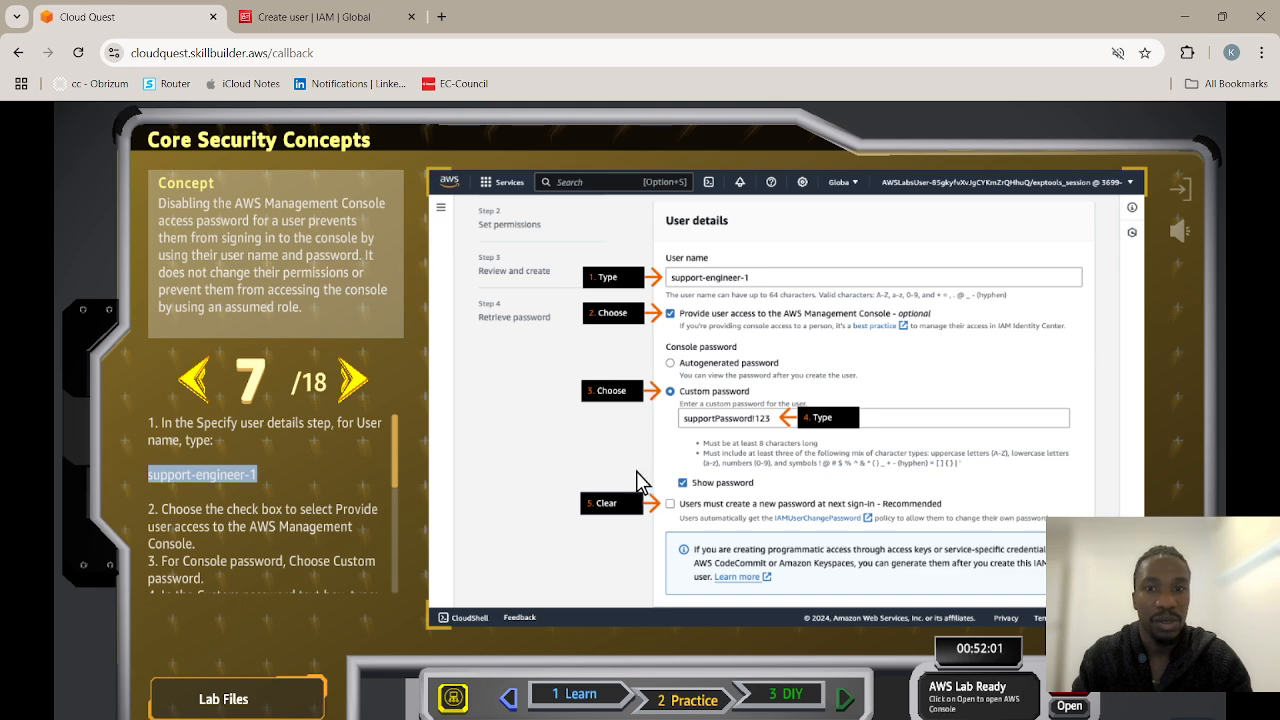
pyautogui.scroll(-3, 270, 507)
pyautogui.scroll(2, 270, 507)
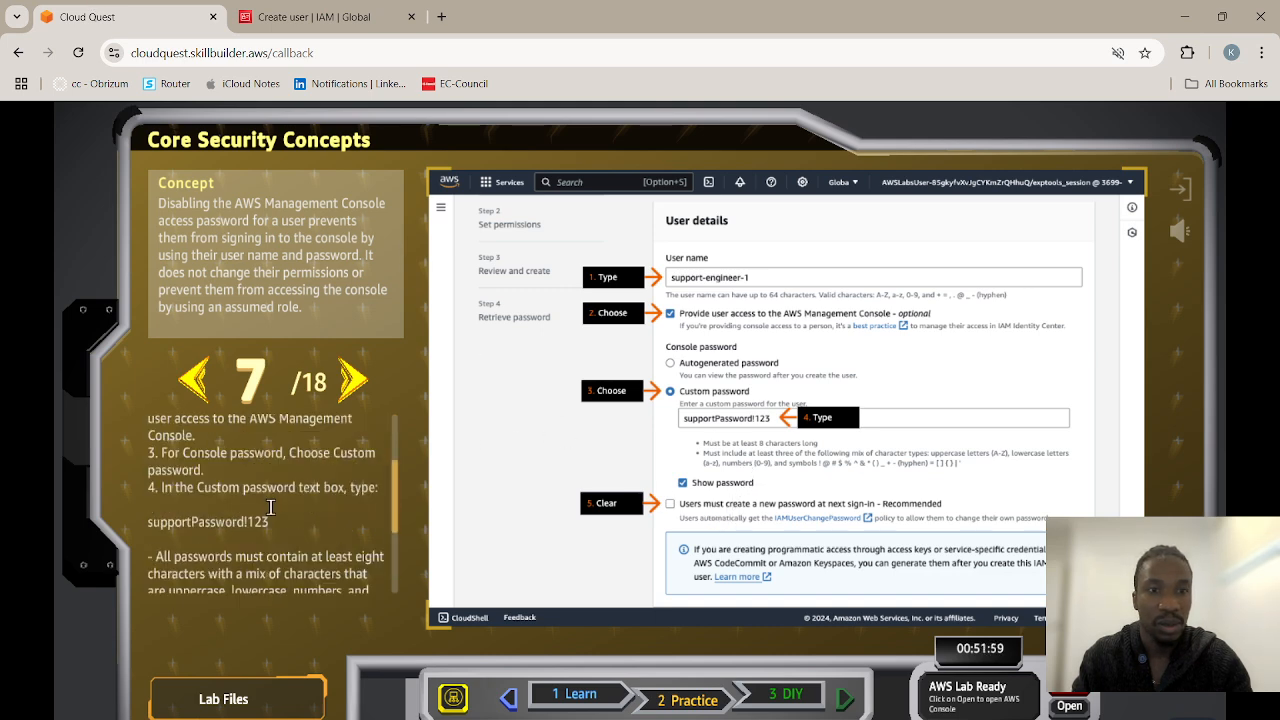
pyautogui.doubleClick(240, 520)
pyautogui.doubleClick(215, 521)
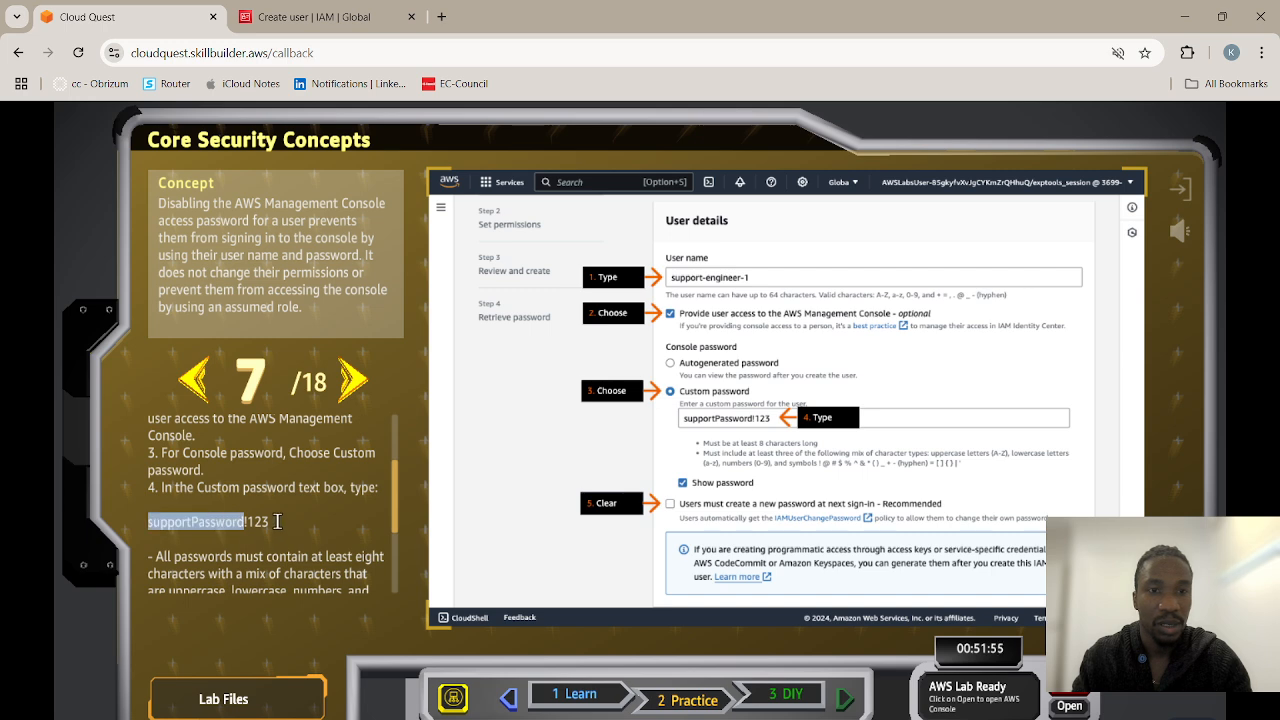
pyautogui.moveTo(278, 521); pyautogui.dragTo(163, 497)
# In the AWS console, choose a custom console password for support-engineer-1 and paste the copied password.
pyautogui.click(325, 22)
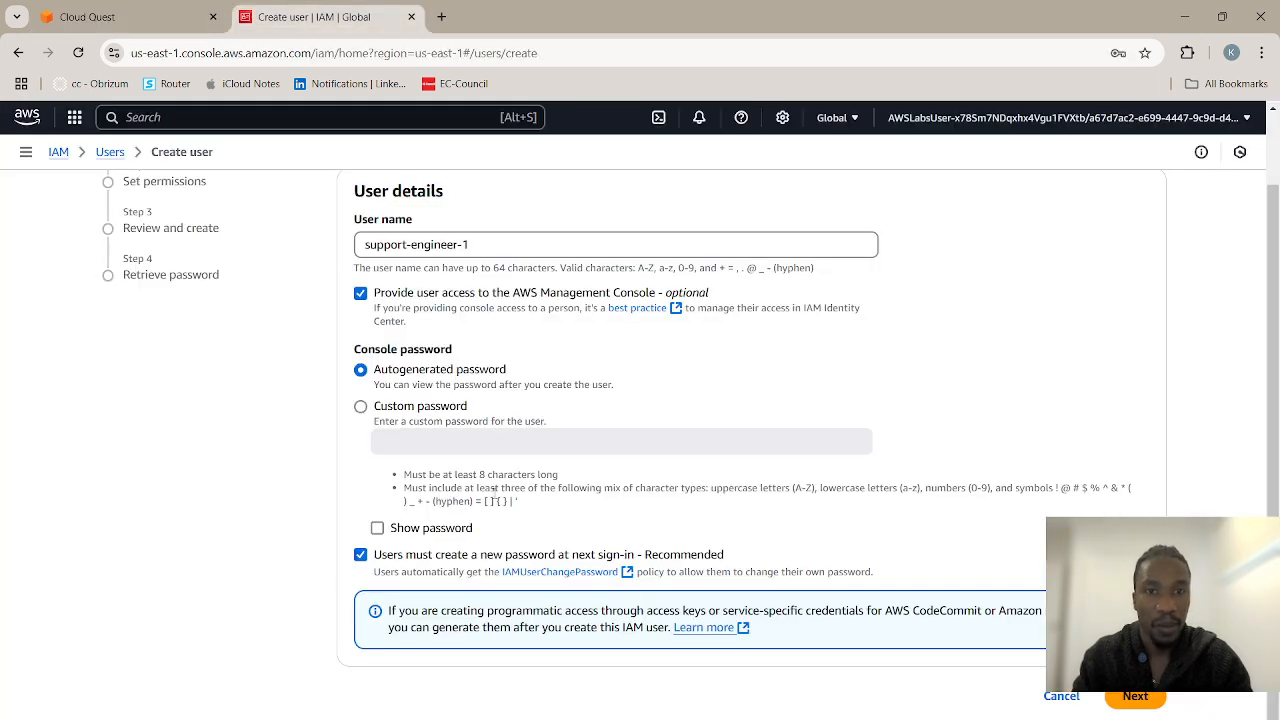
pyautogui.click(360, 407)
pyautogui.click(422, 446)
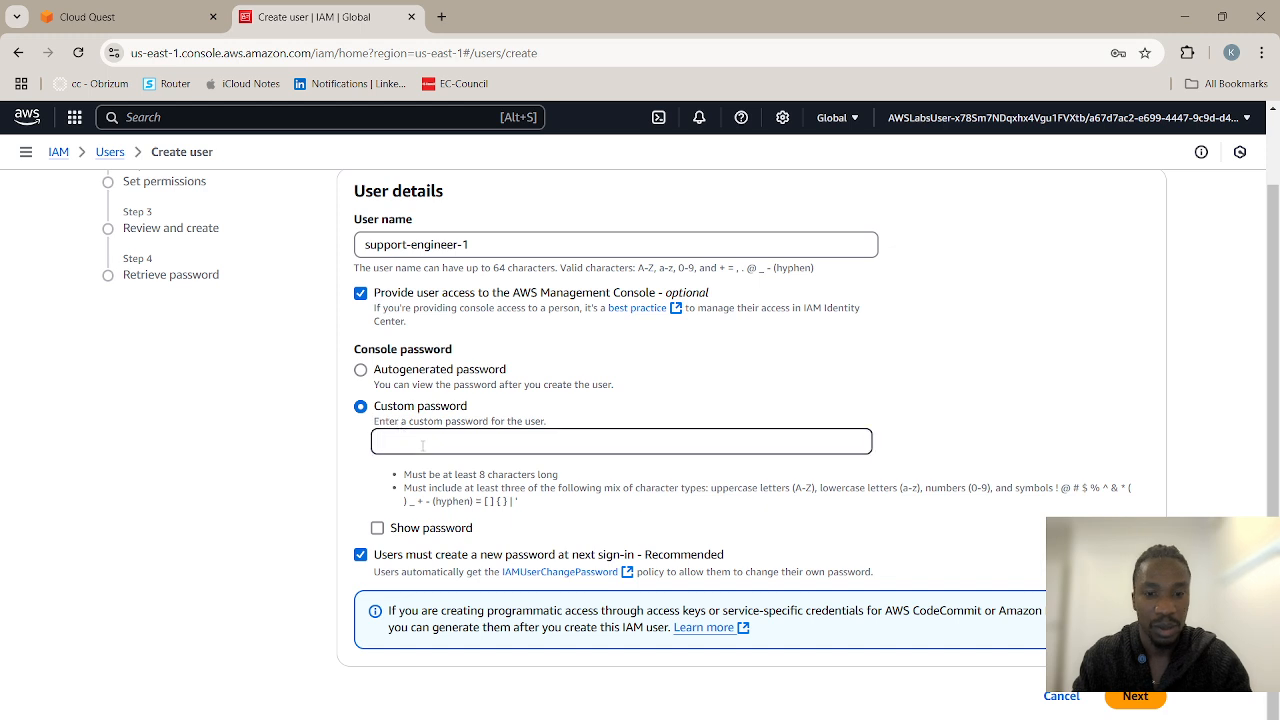
pyautogui.hotkey('ctrl', 'v')
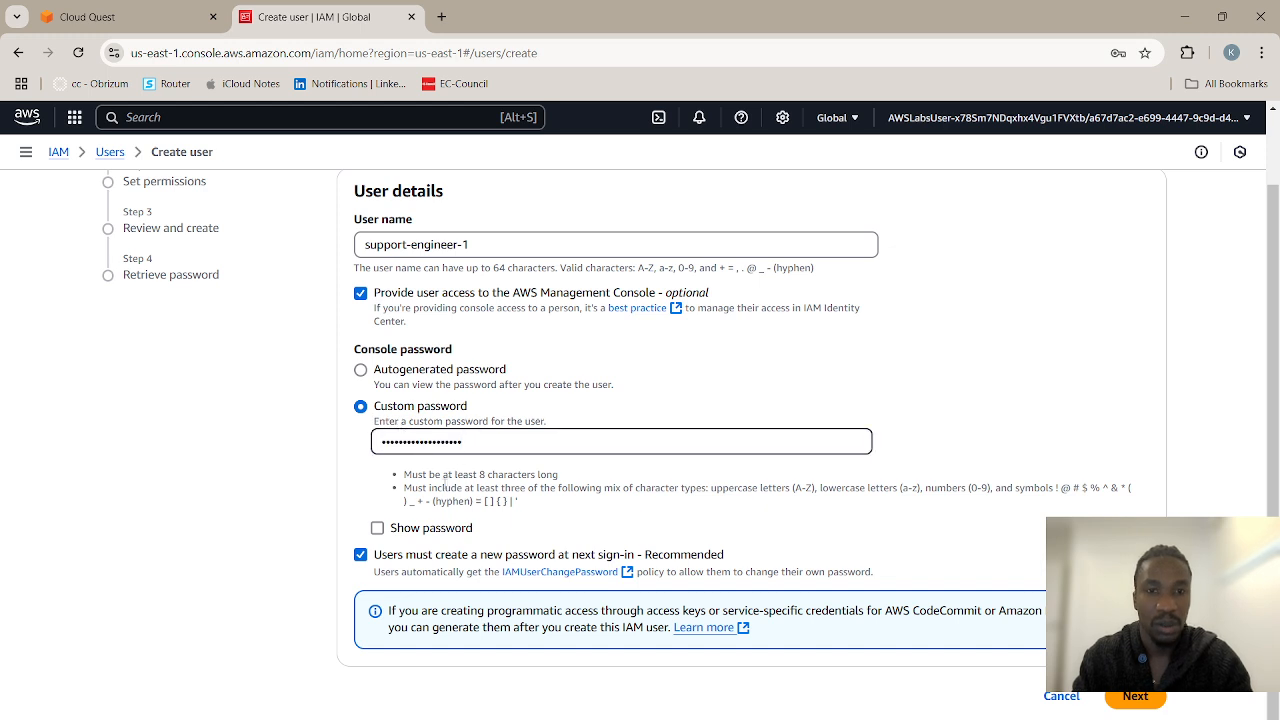
pyautogui.scroll(-1, 443, 490)
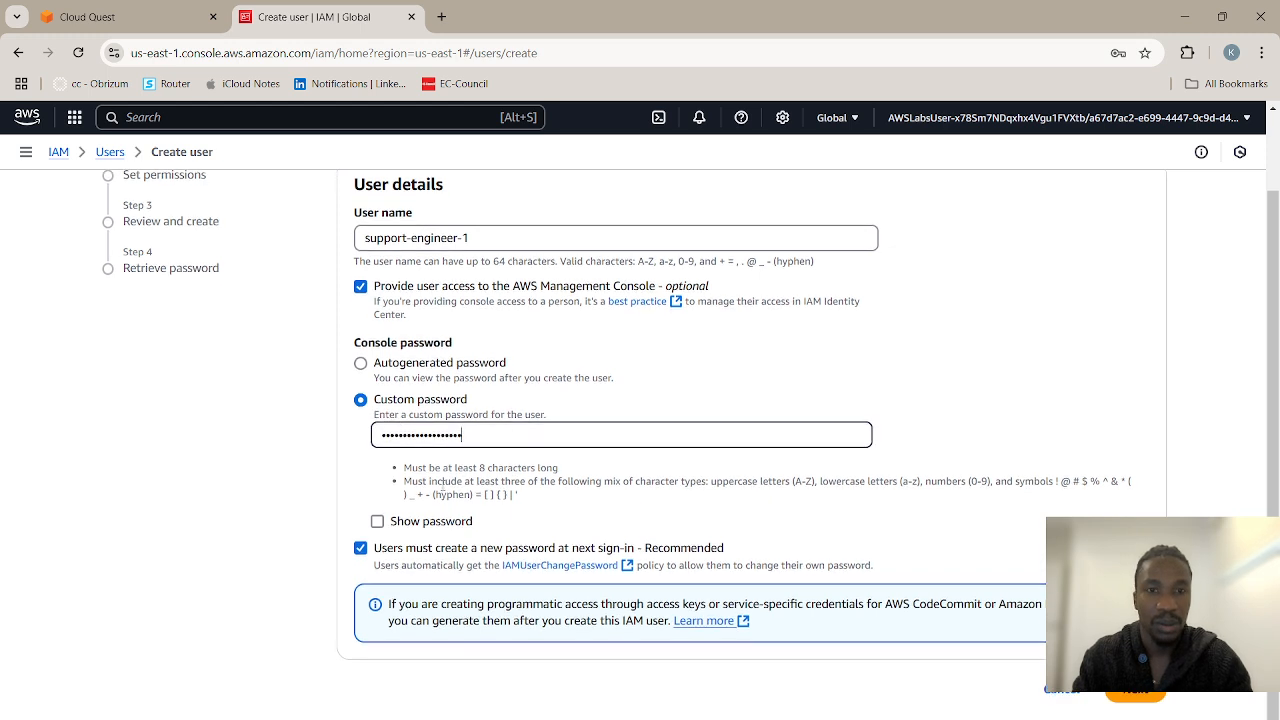
# Check the guide's example, clear the requirement for a new password at next sign-in, and proceed to the permissions stage.
pyautogui.click(130, 17)
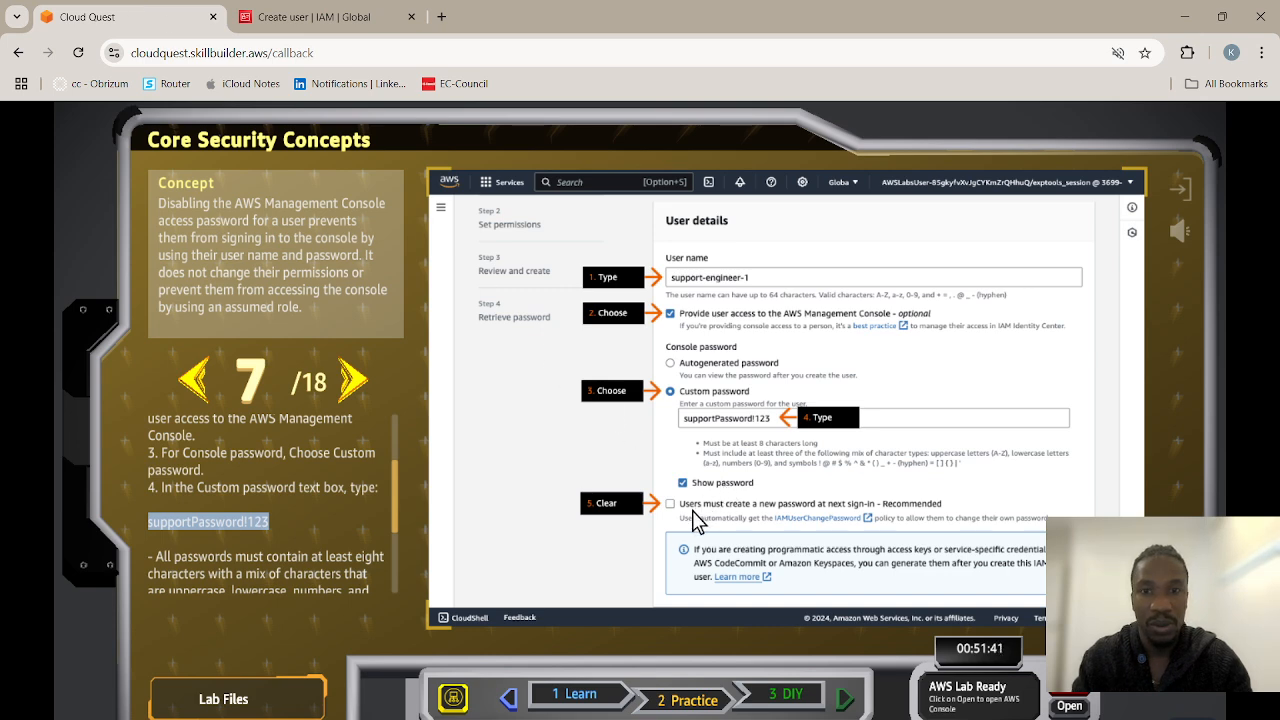
pyautogui.click(308, 12)
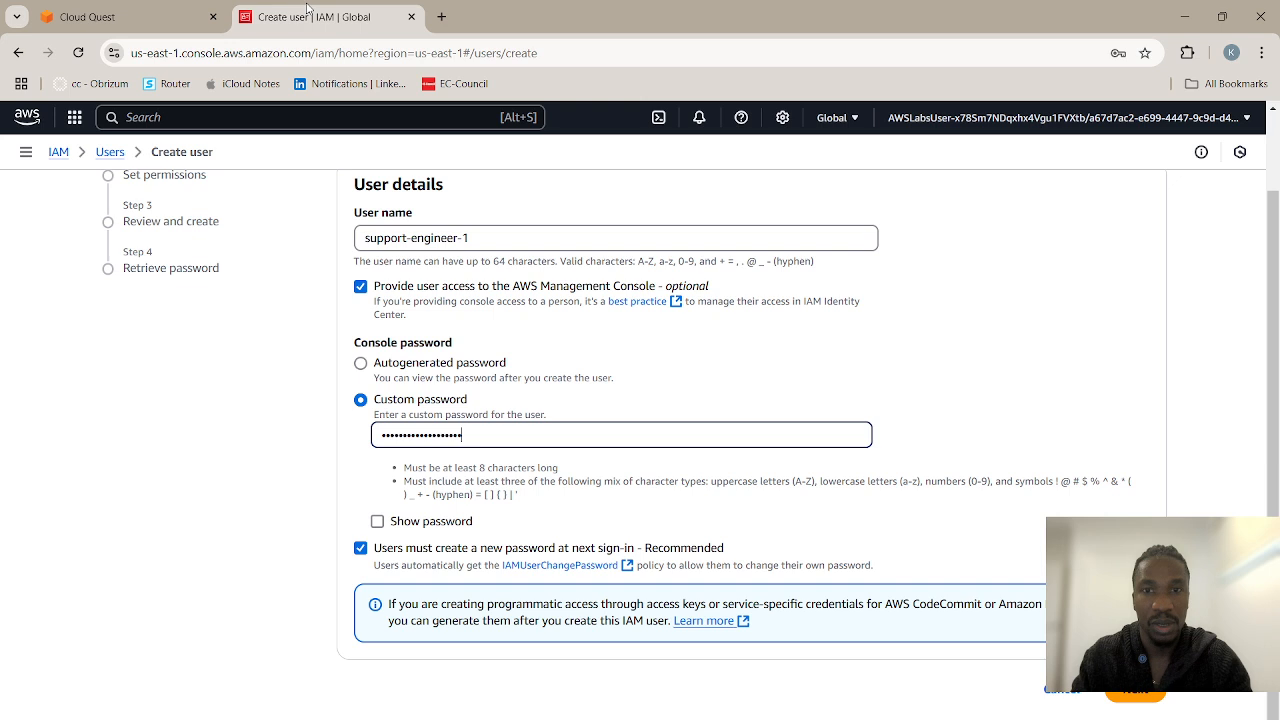
pyautogui.click(361, 550)
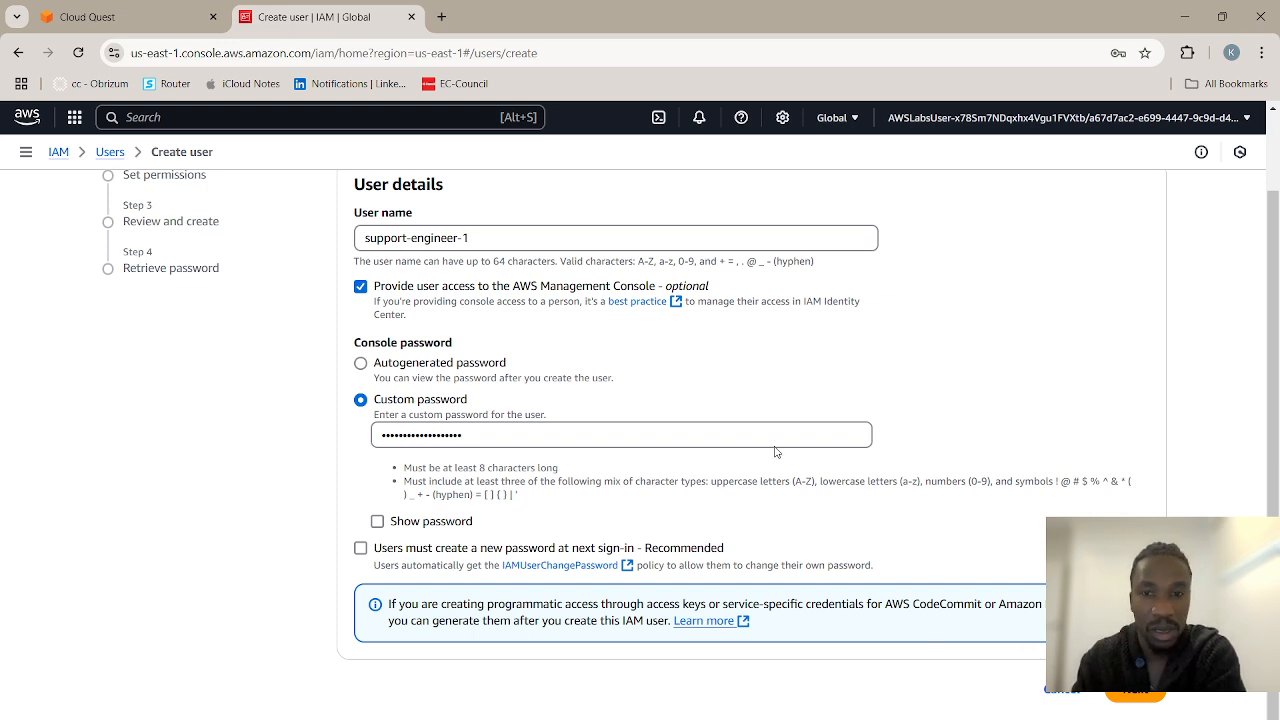
pyautogui.click(1152, 693)
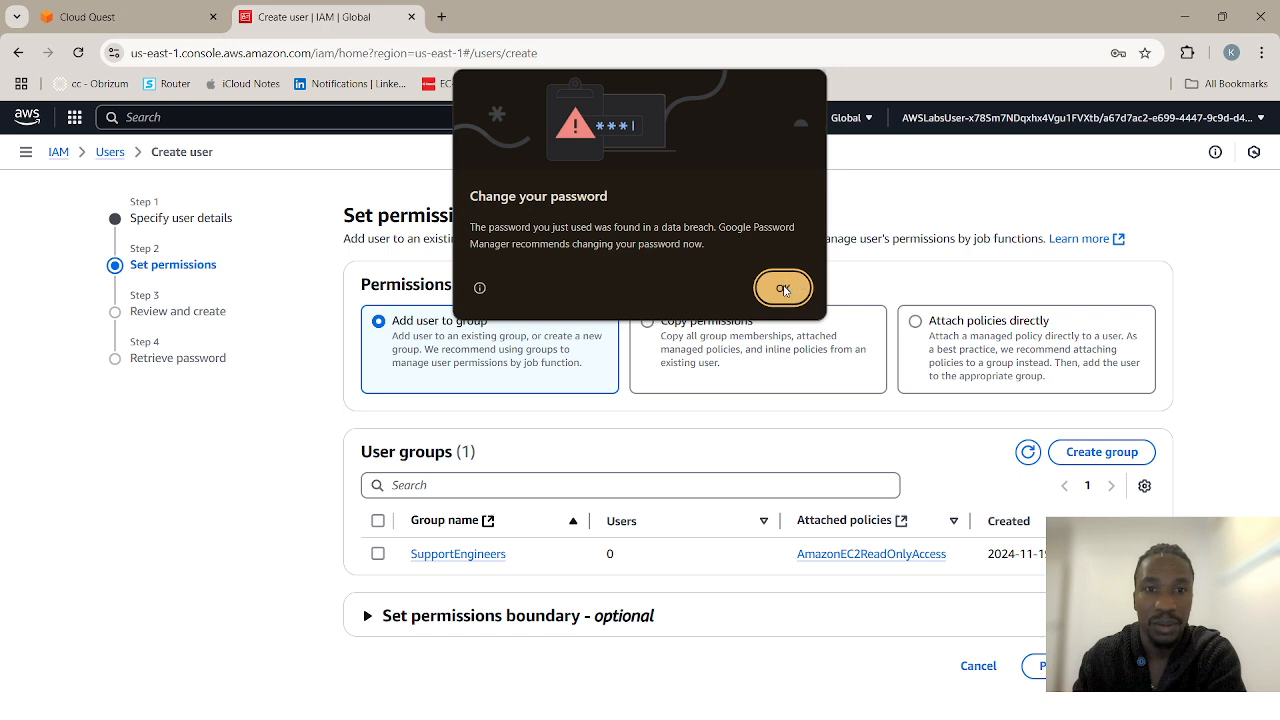
pyautogui.click(784, 290)
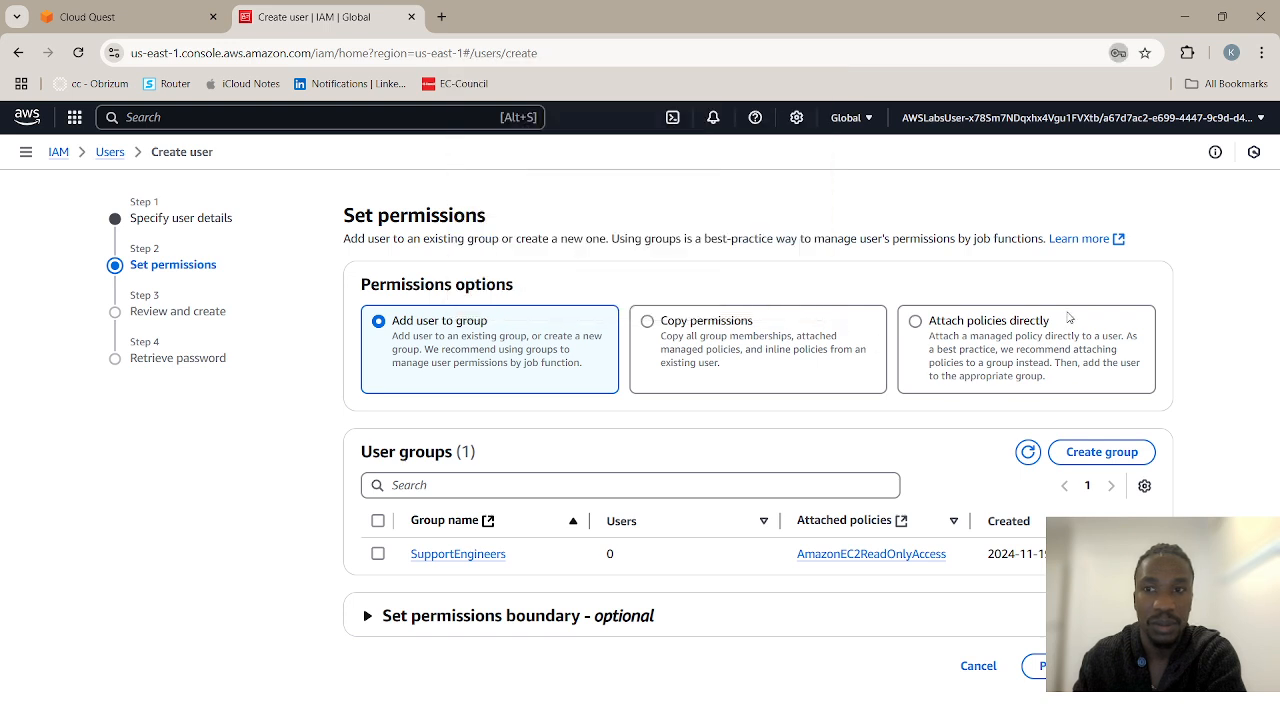
# Read the remaining step 7 instructions in the Cloud Quest guide and advance it to step 8.
pyautogui.click(100, 16)
pyautogui.scroll(-3, 357, 508)
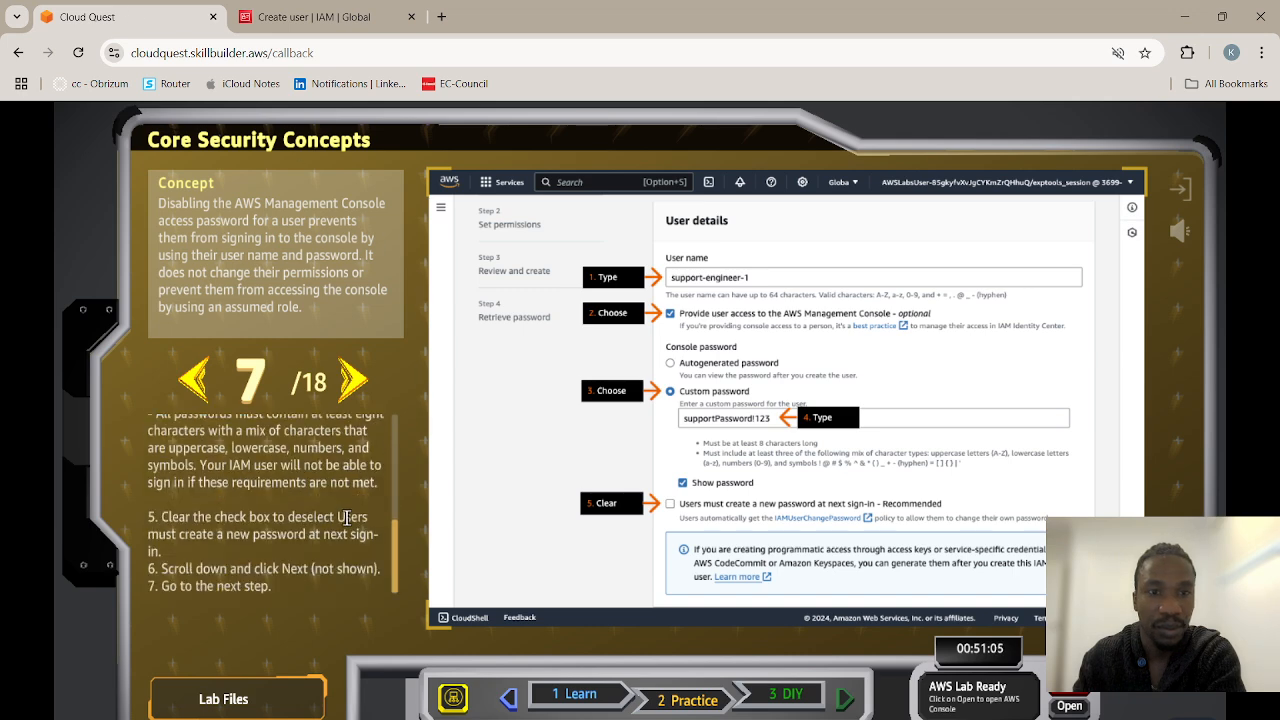
pyautogui.click(360, 385)
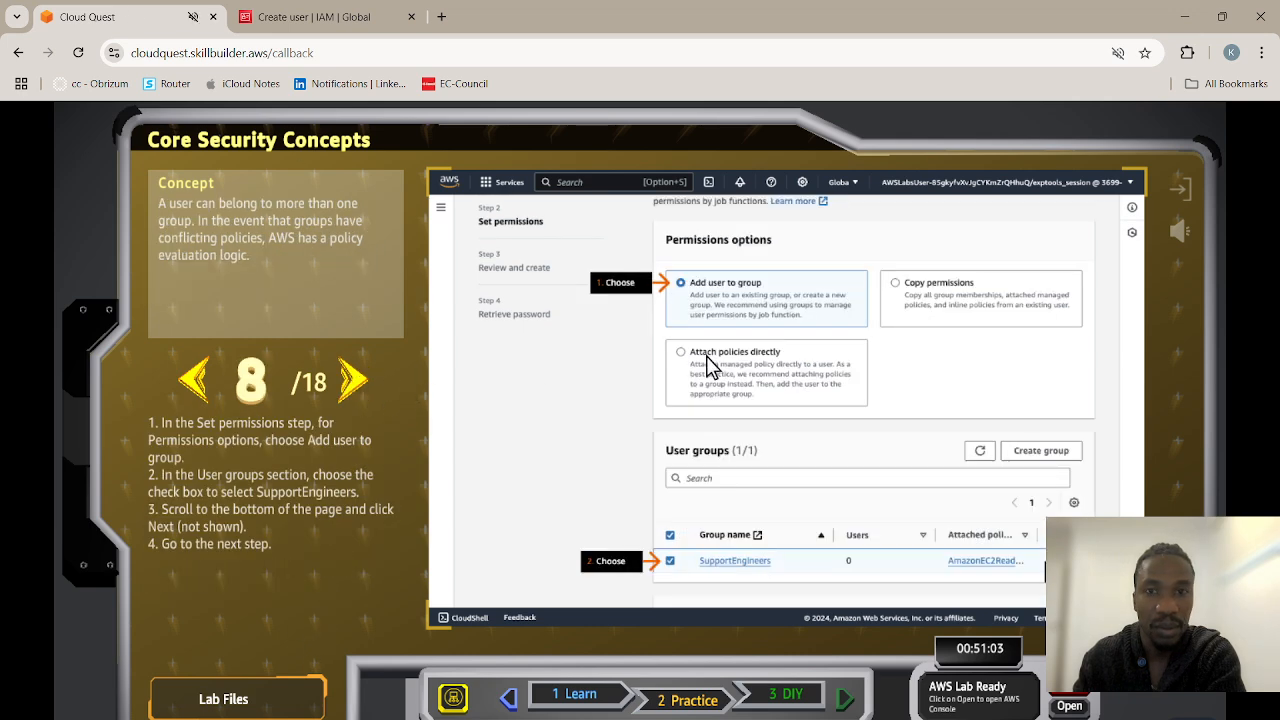
# Compare the console's permissions options with the guide and select the SupportEngineers group for the new user.
pyautogui.click(300, 16)
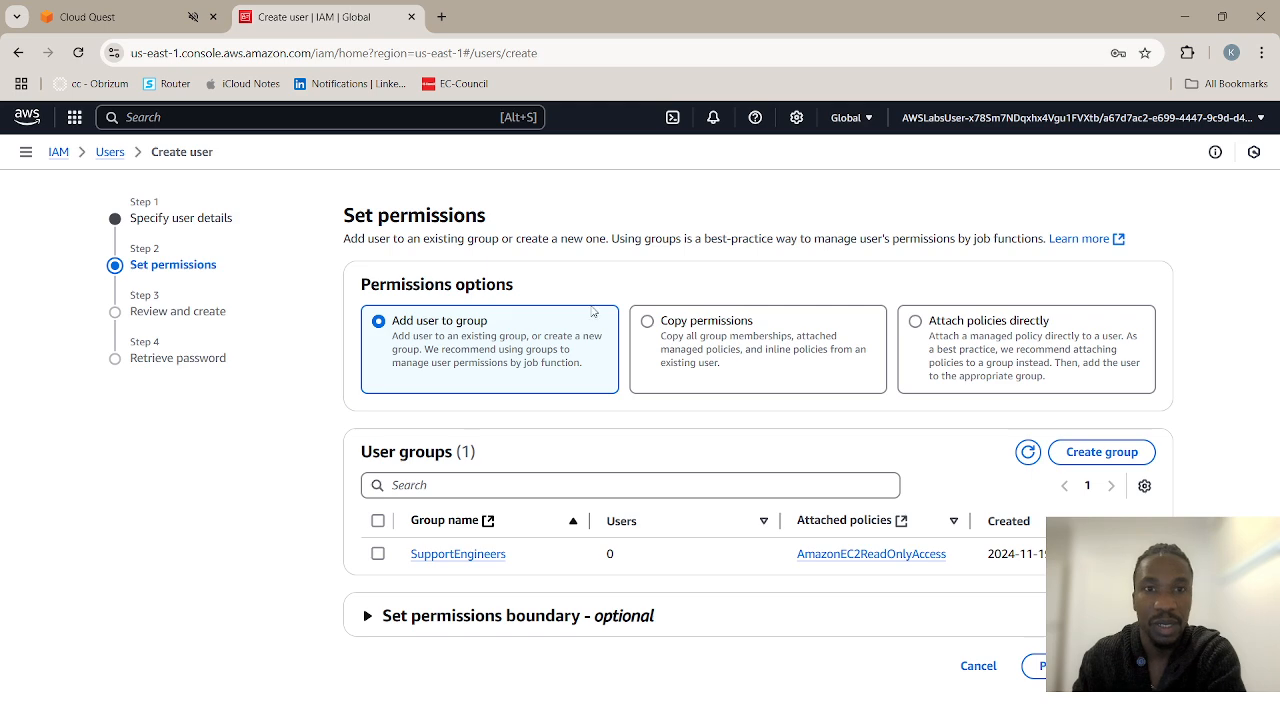
pyautogui.click(175, 16)
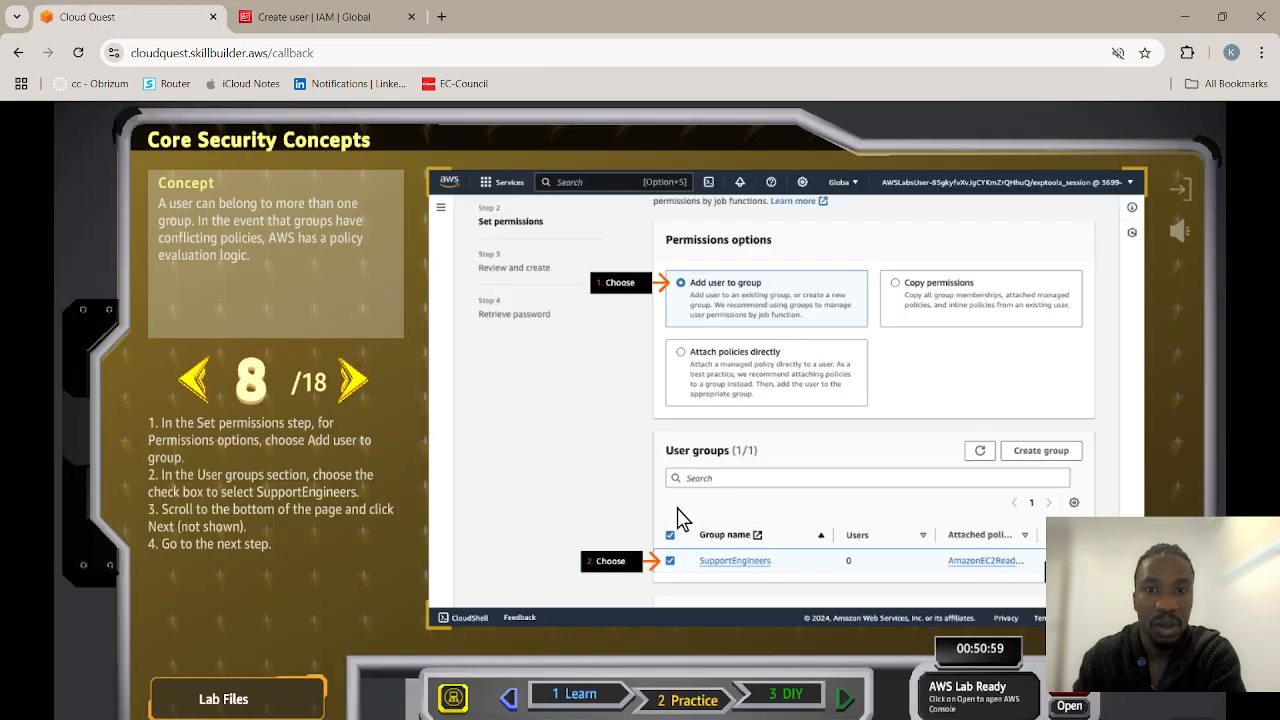
pyautogui.click(383, 17)
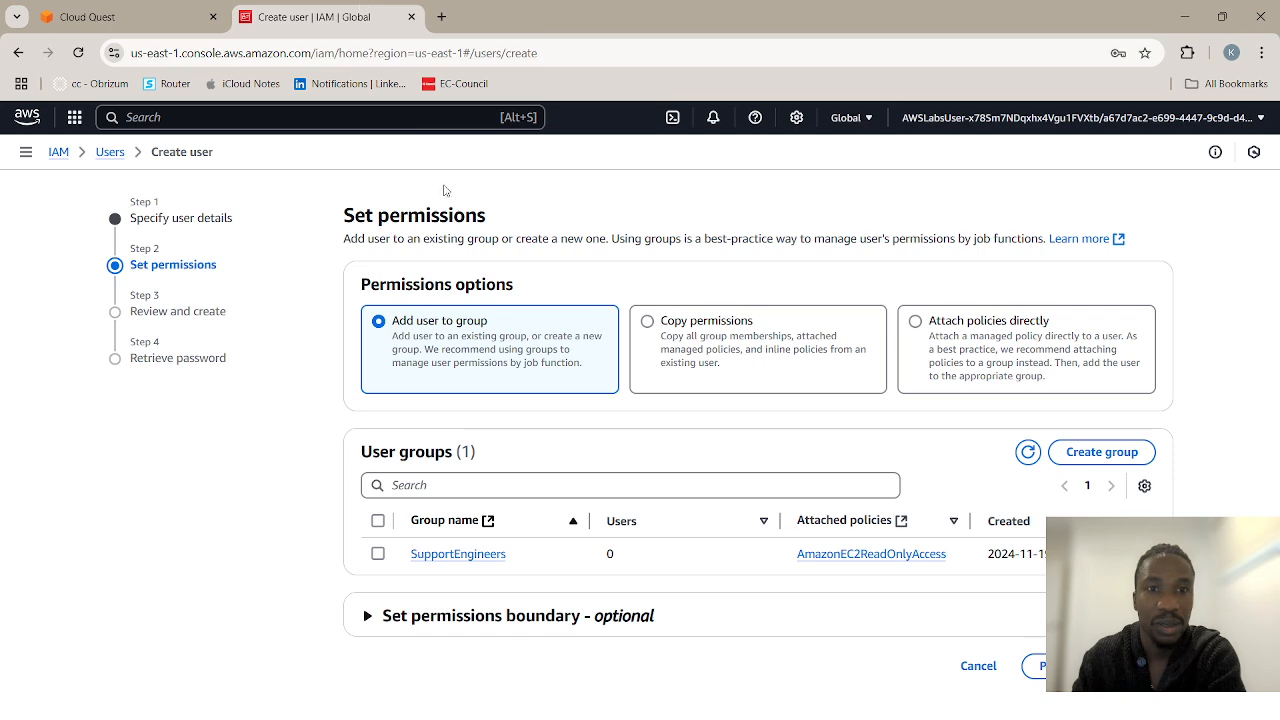
pyautogui.click(378, 554)
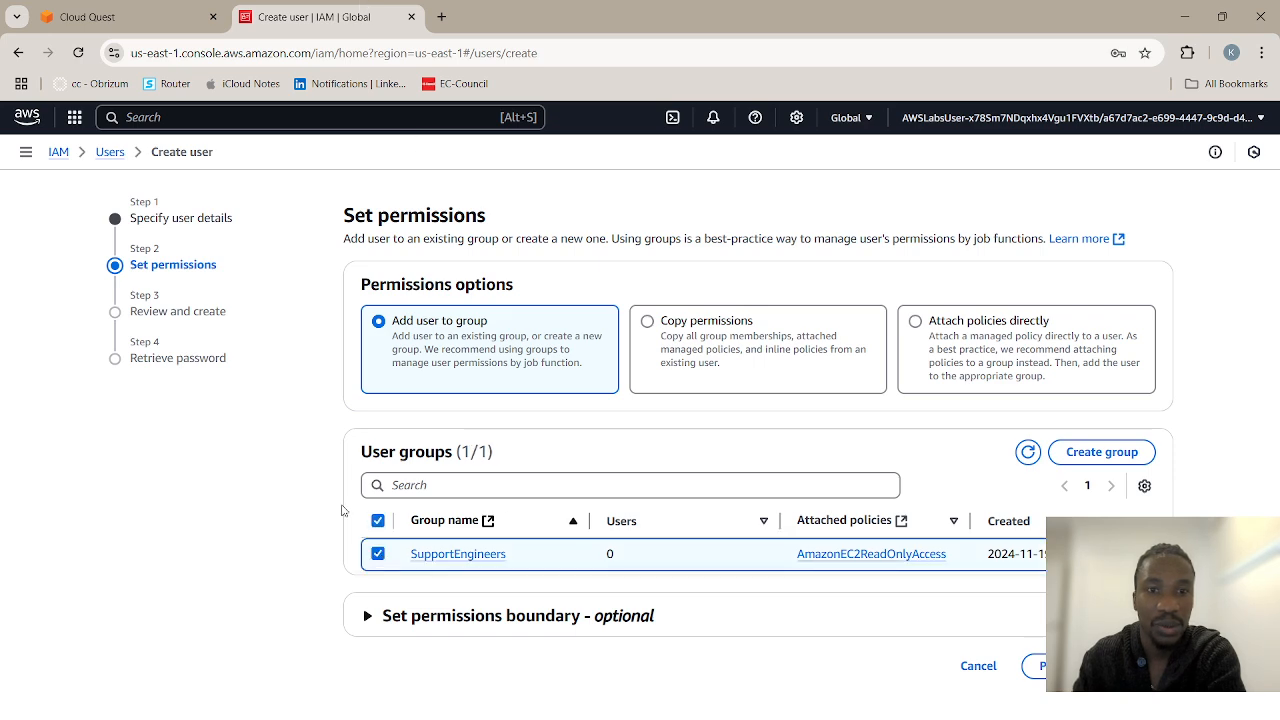
# Advance the Cloud Quest guide to step 9 and read its instructions for tagging the user.
pyautogui.click(130, 16)
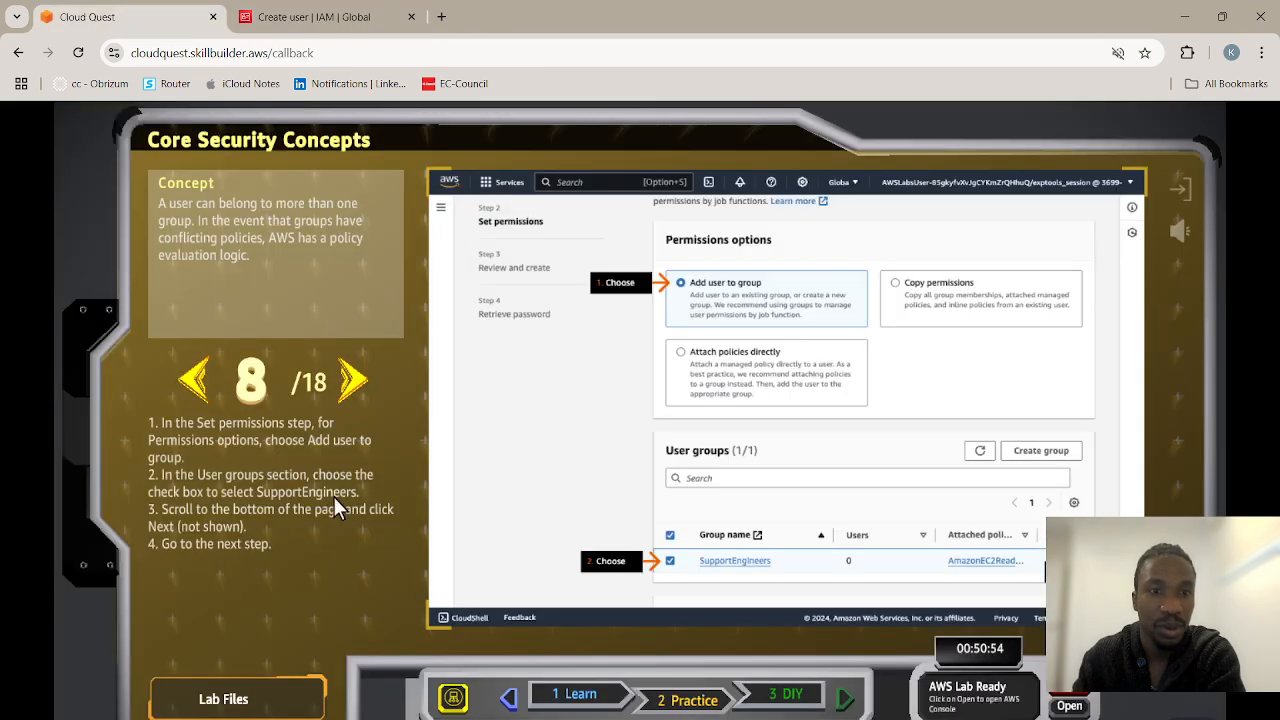
pyautogui.click(341, 386)
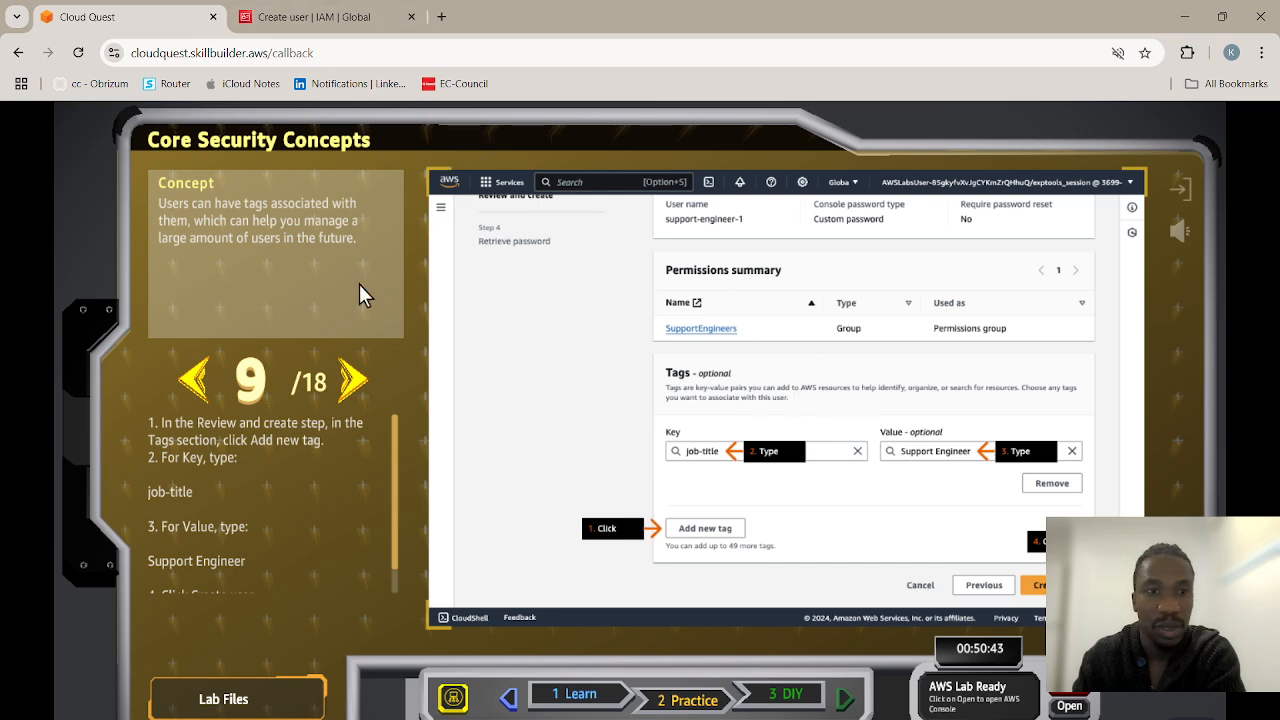
pyautogui.scroll(-1, 241, 510)
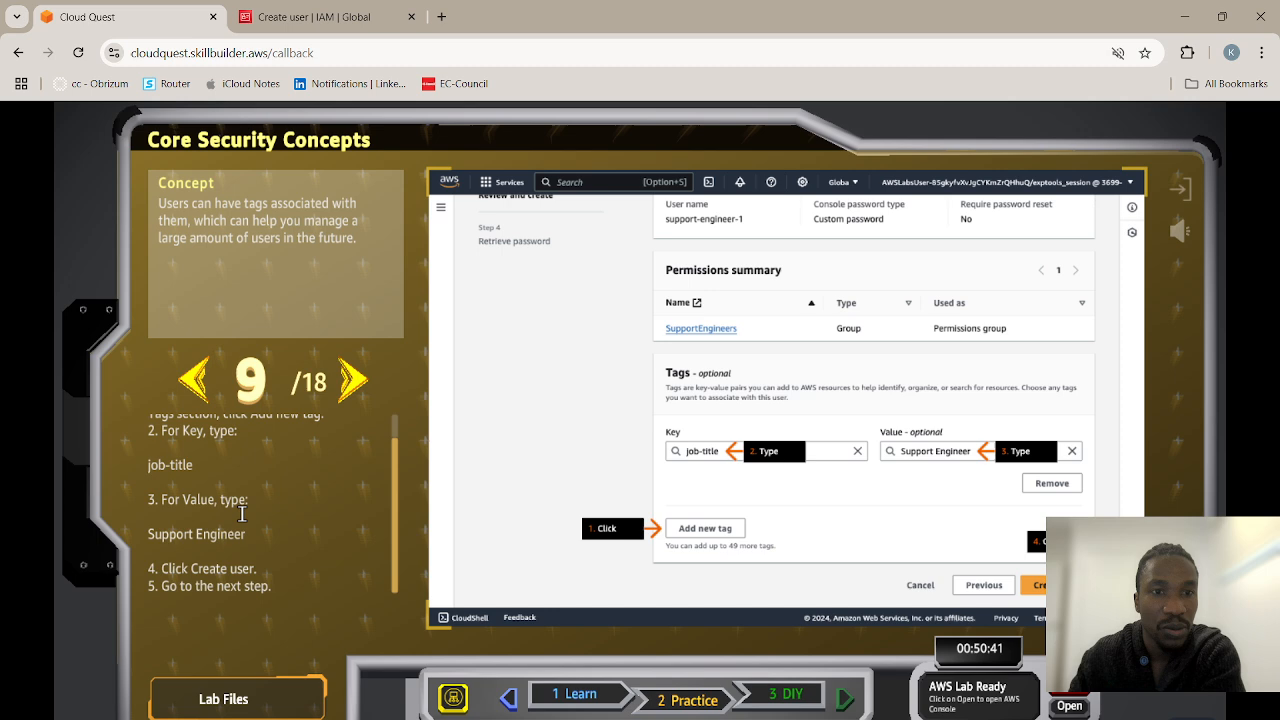
pyautogui.scroll(1, 241, 514)
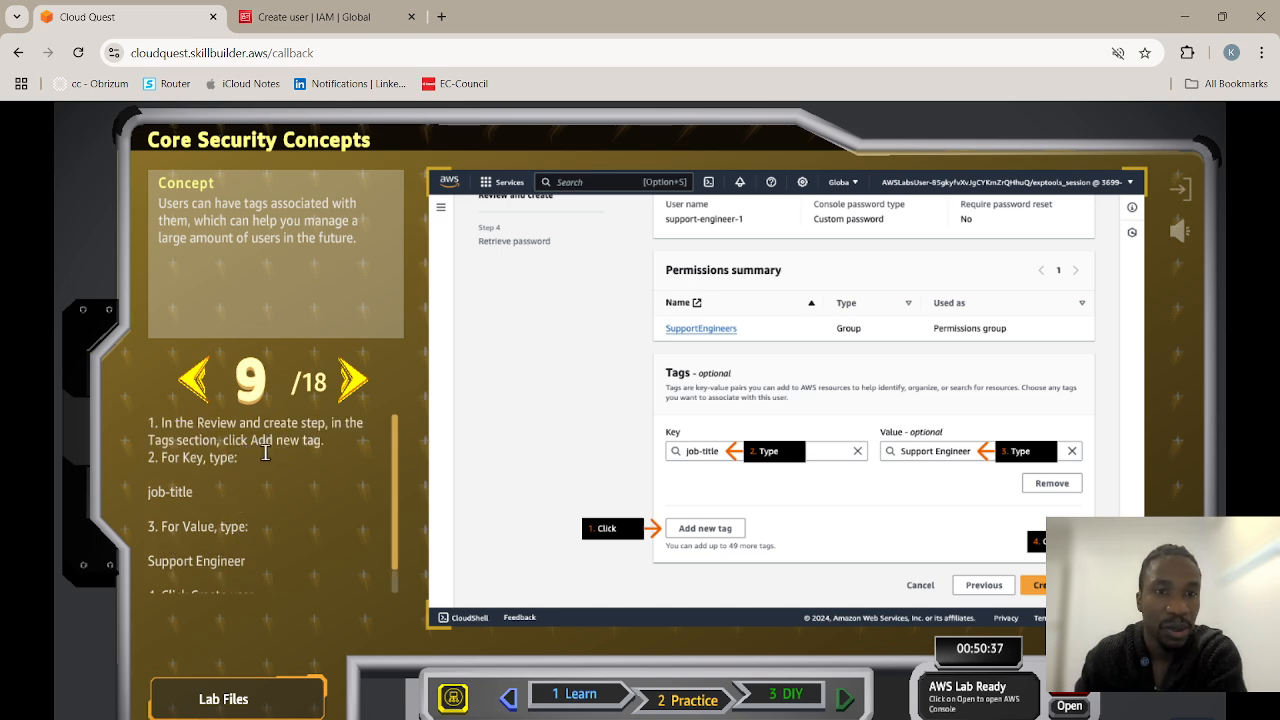
# In the AWS console, proceed to the user's review stage and add a new empty tag.
pyautogui.click(322, 16)
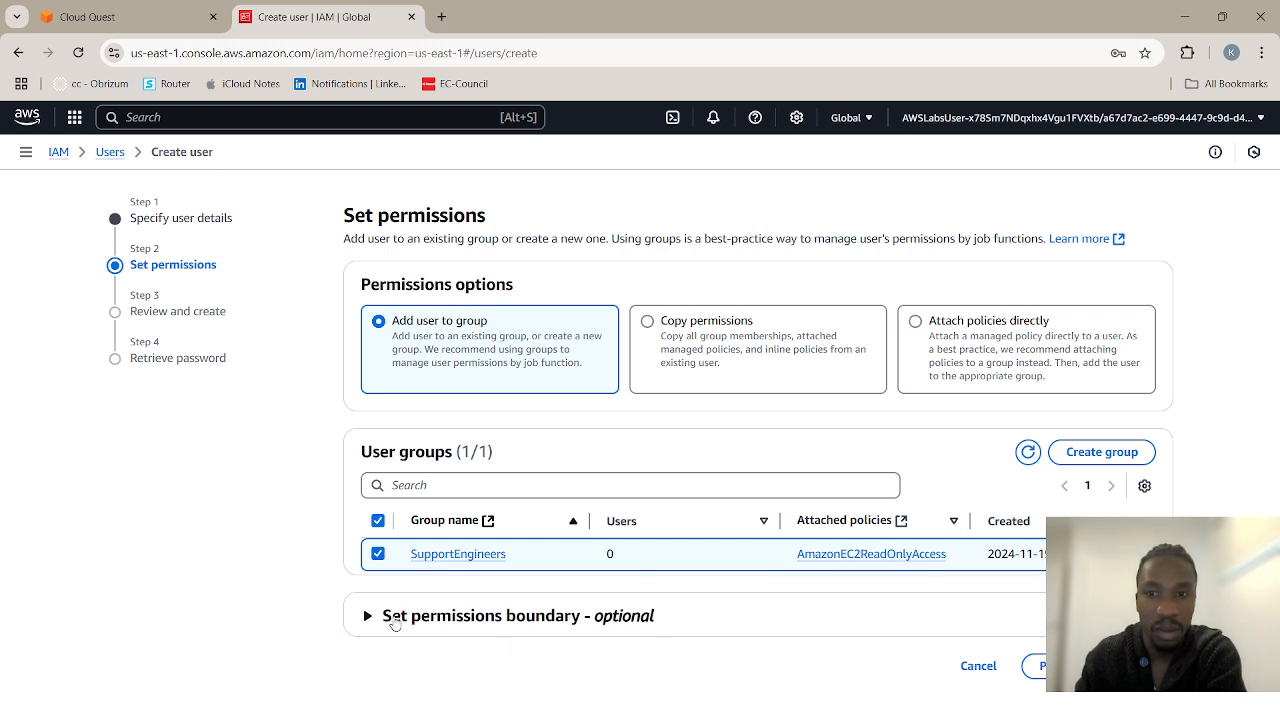
pyautogui.click(1142, 666)
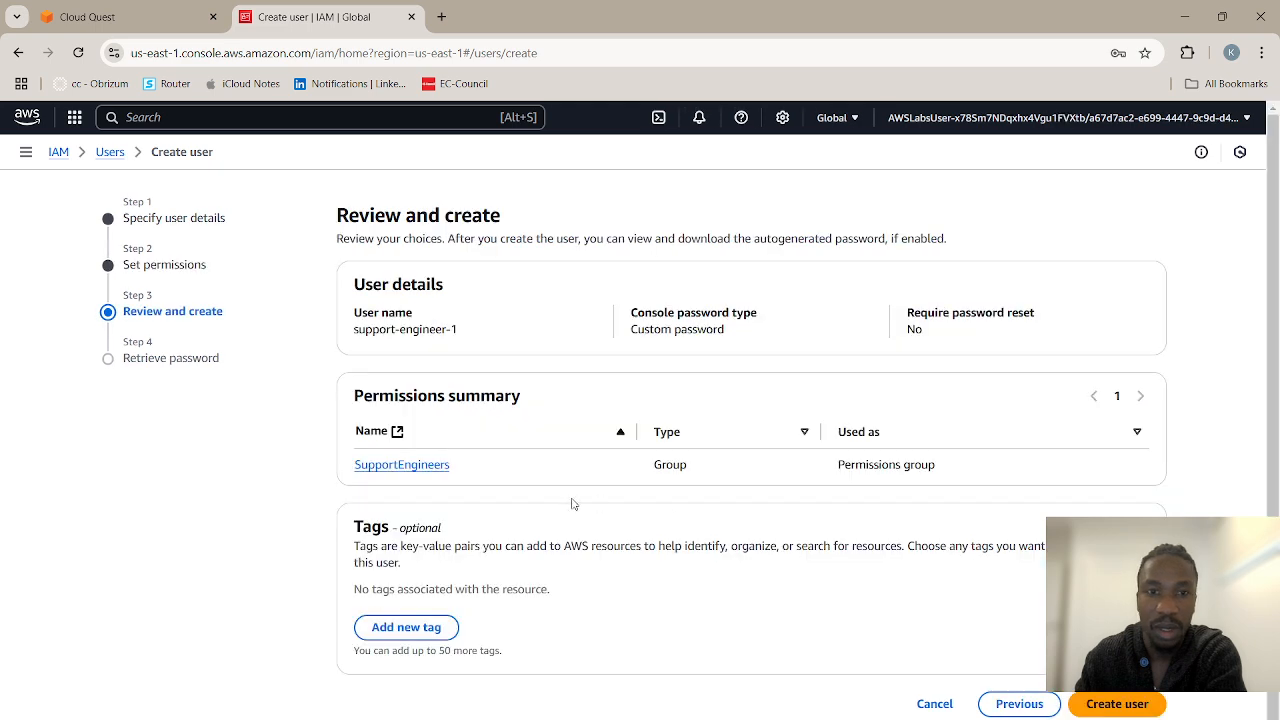
pyautogui.scroll(-1, 565, 506)
pyautogui.click(406, 613)
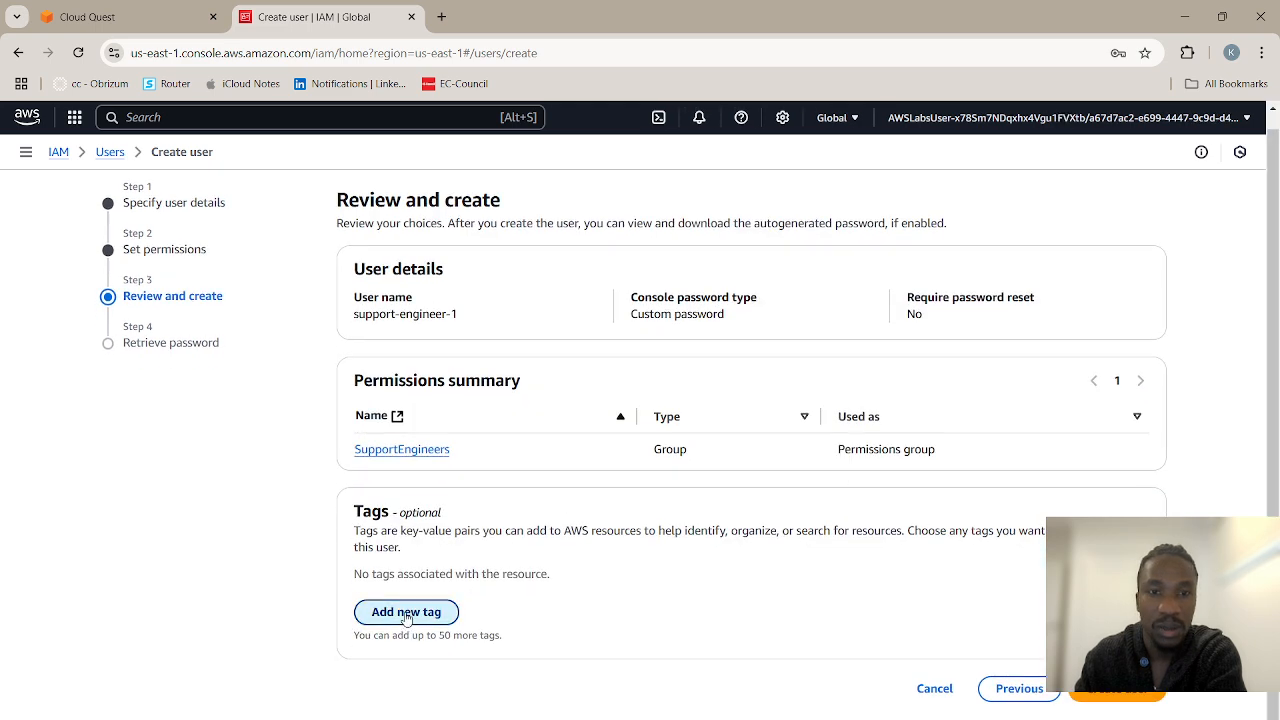
# Copy job-title from step 9 of the guide and enter it as the new tag's key in the AWS console.
pyautogui.click(90, 17)
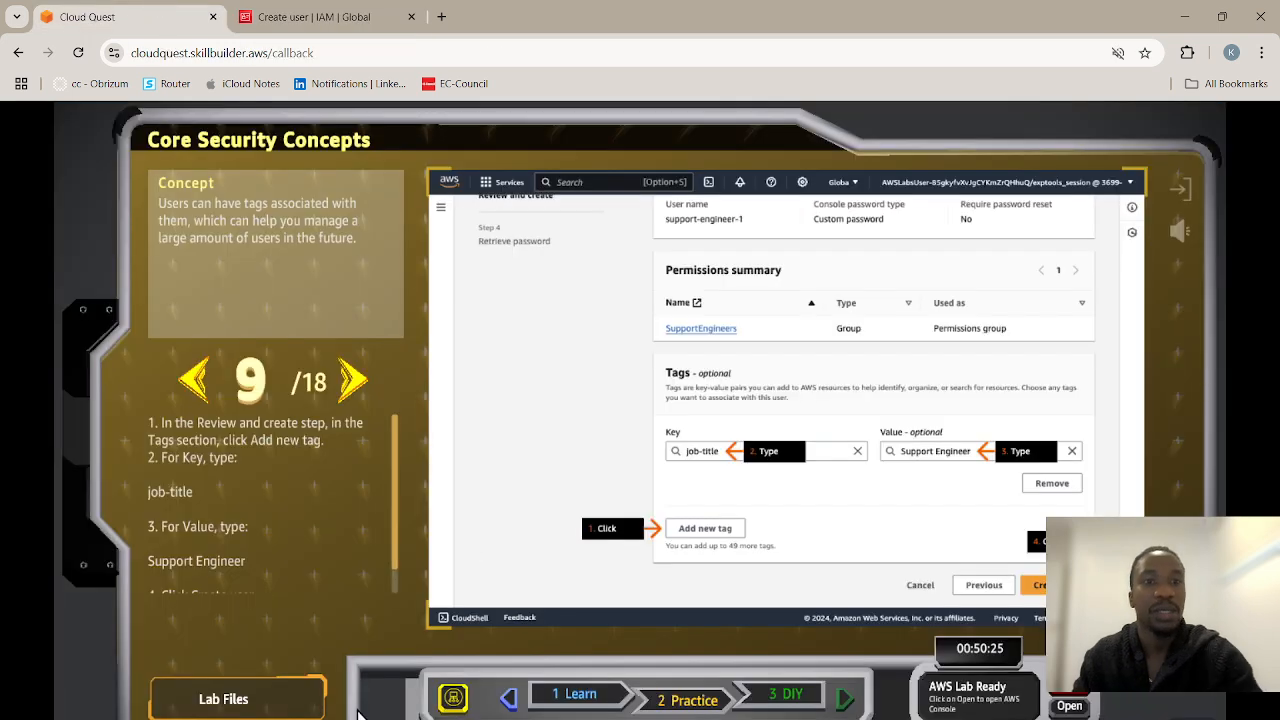
pyautogui.scroll(-1, 175, 503)
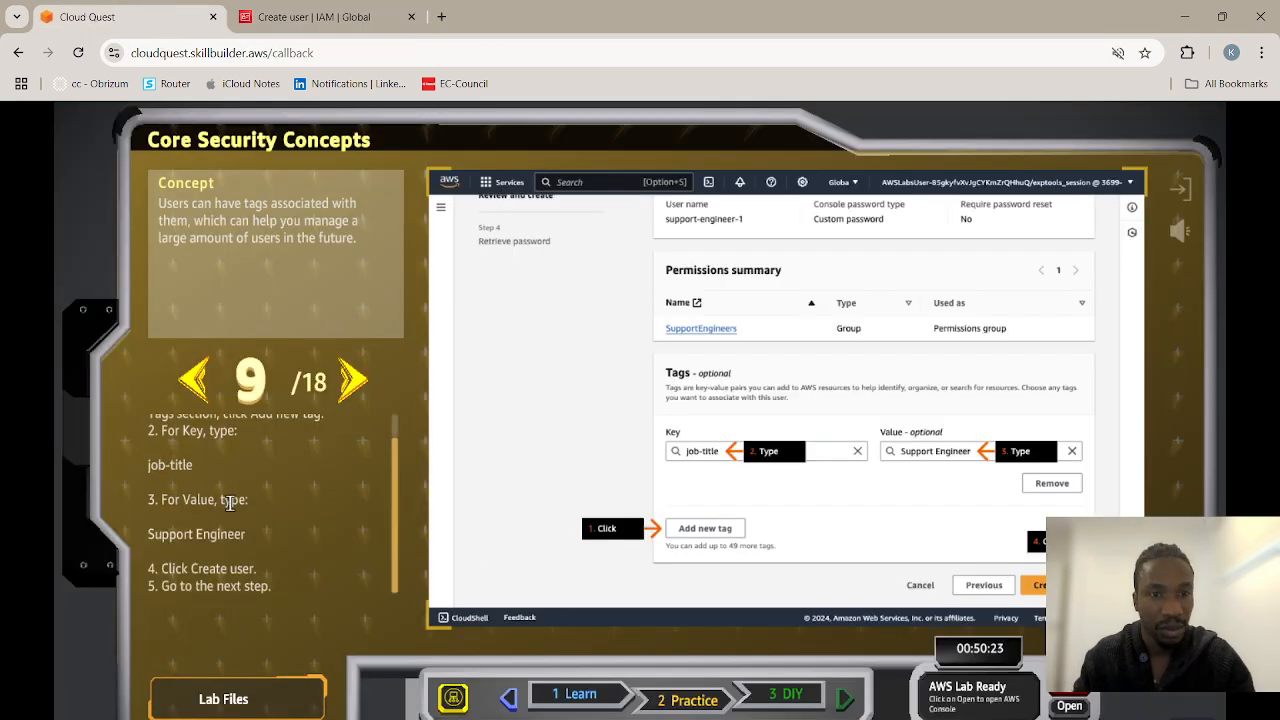
pyautogui.scroll(1, 221, 503)
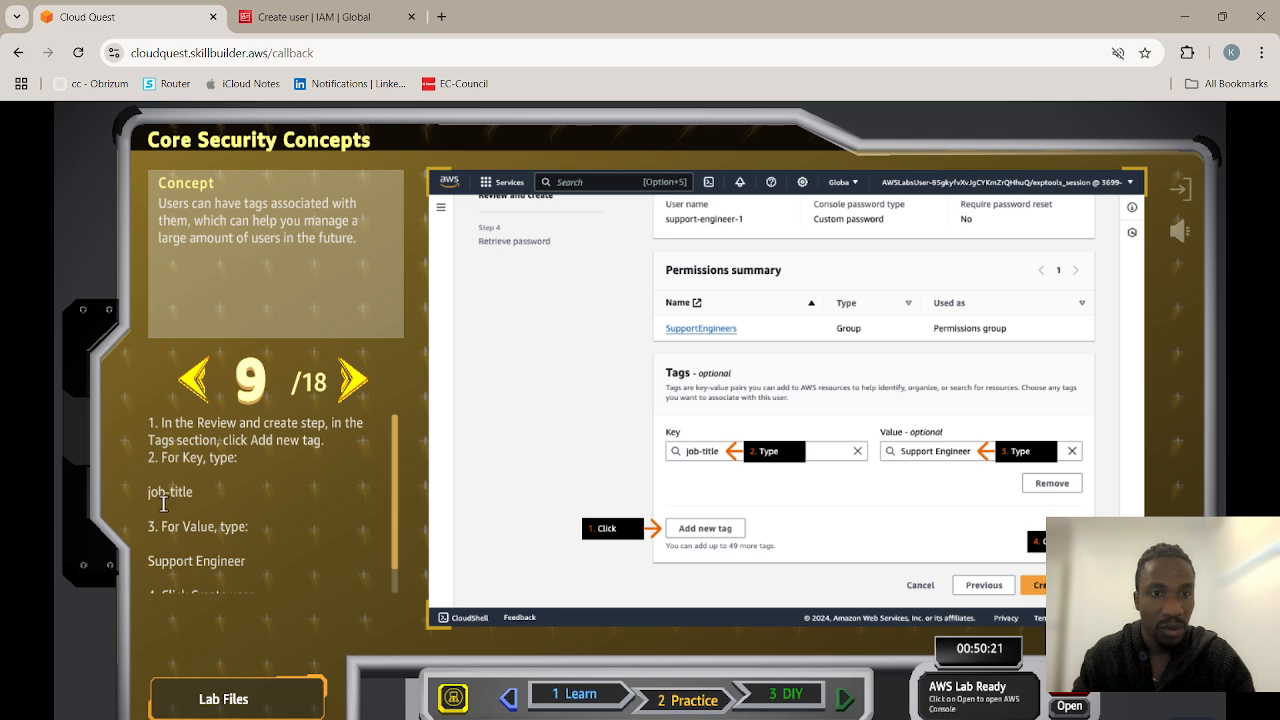
pyautogui.moveTo(148, 491); pyautogui.dragTo(193, 491)
pyautogui.hotkey('ctrl', 'c')
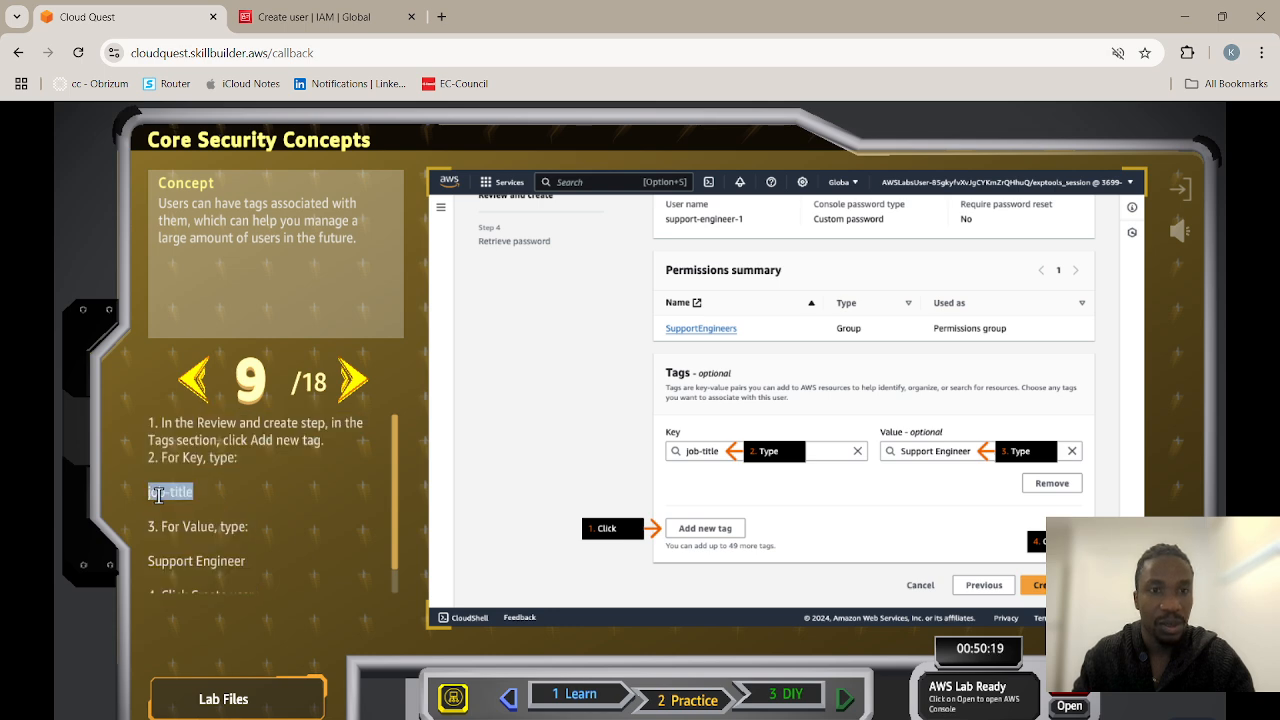
pyautogui.click(310, 17)
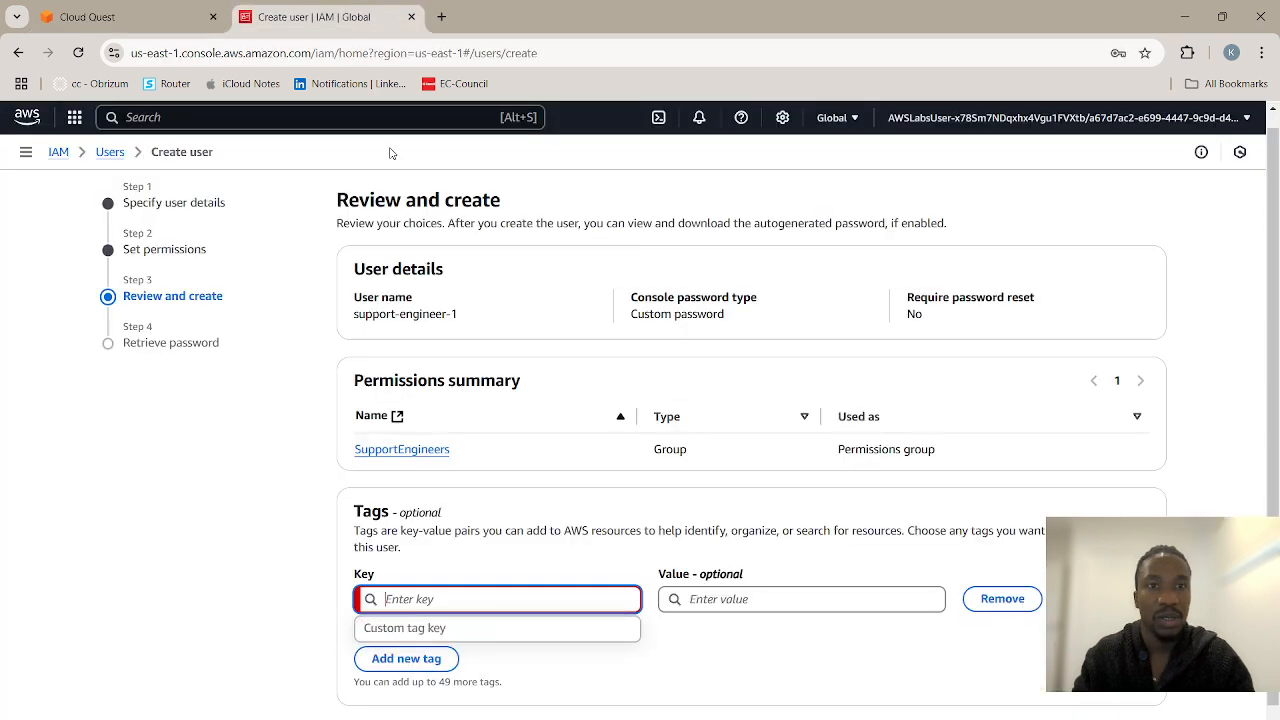
pyautogui.hotkey('ctrl', 'v')
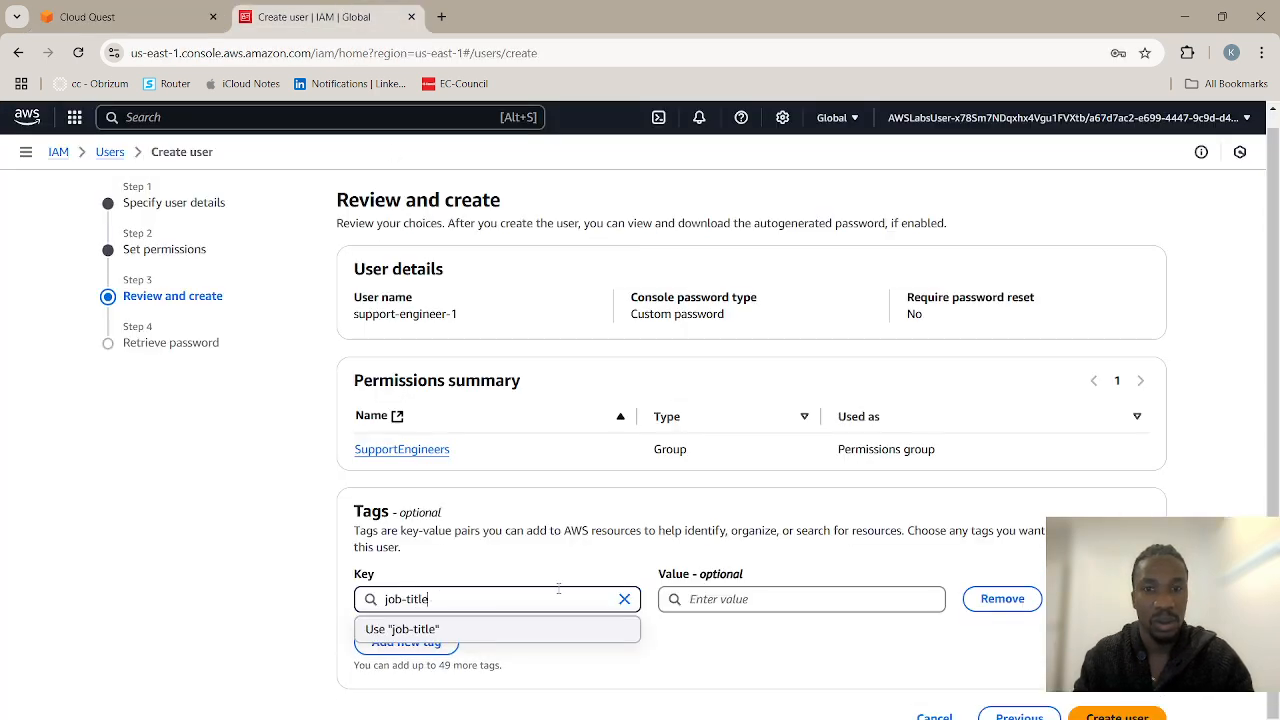
# Copy the tag value Support Engineer from step 9 of the Cloud Quest guide.
pyautogui.click(130, 10)
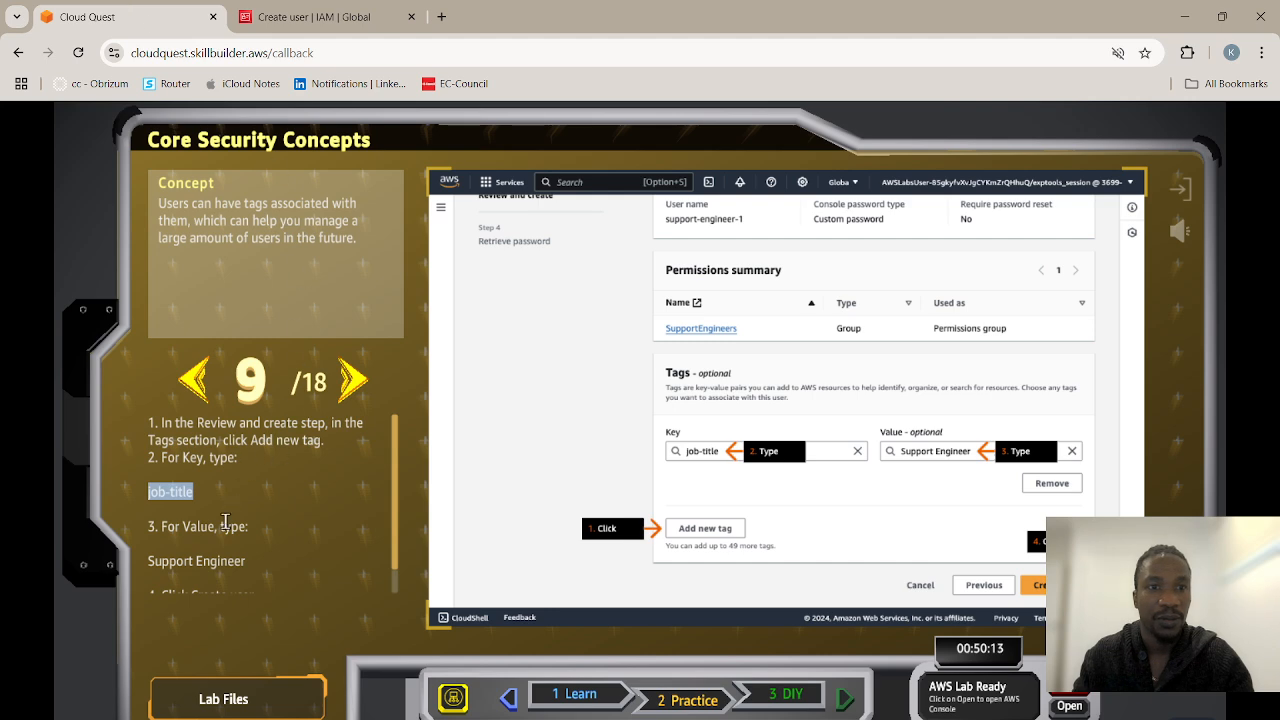
pyautogui.click(147, 557)
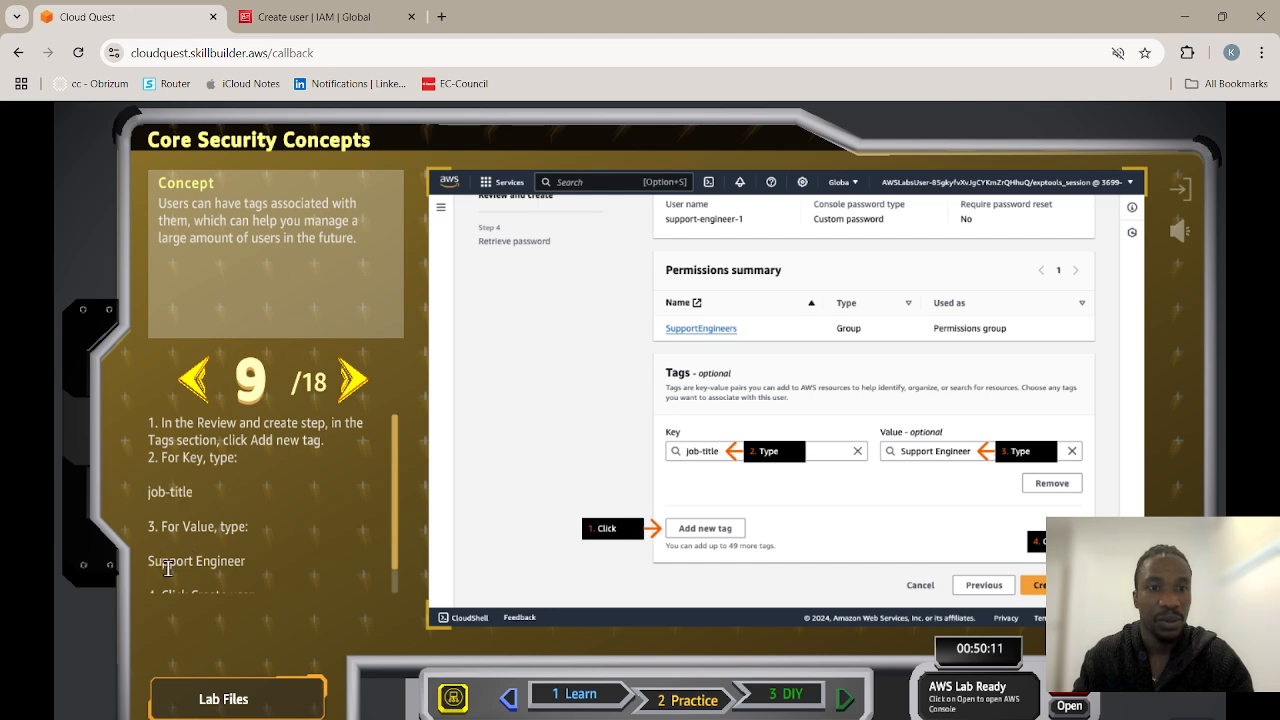
pyautogui.tripleClick(215, 563)
pyautogui.doubleClick(214, 563)
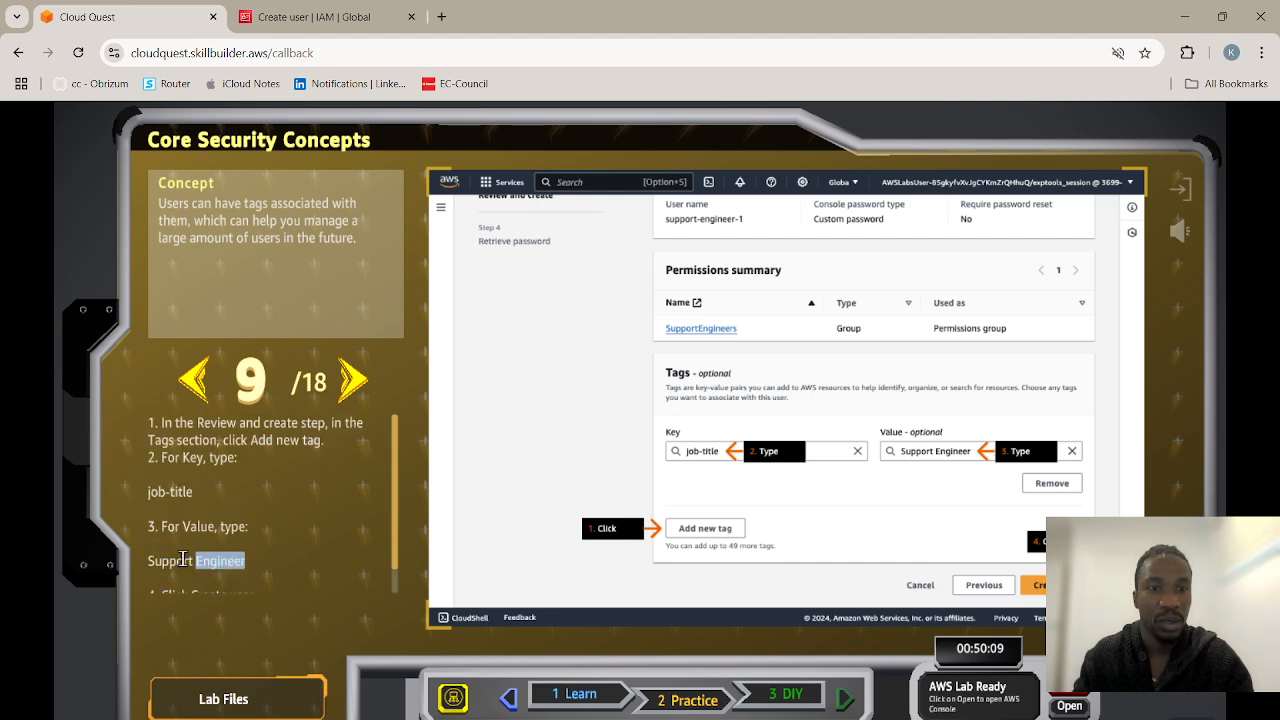
pyautogui.click(151, 562)
pyautogui.moveTo(151, 562); pyautogui.dragTo(246, 563)
pyautogui.hotkey('ctrl', 'c')
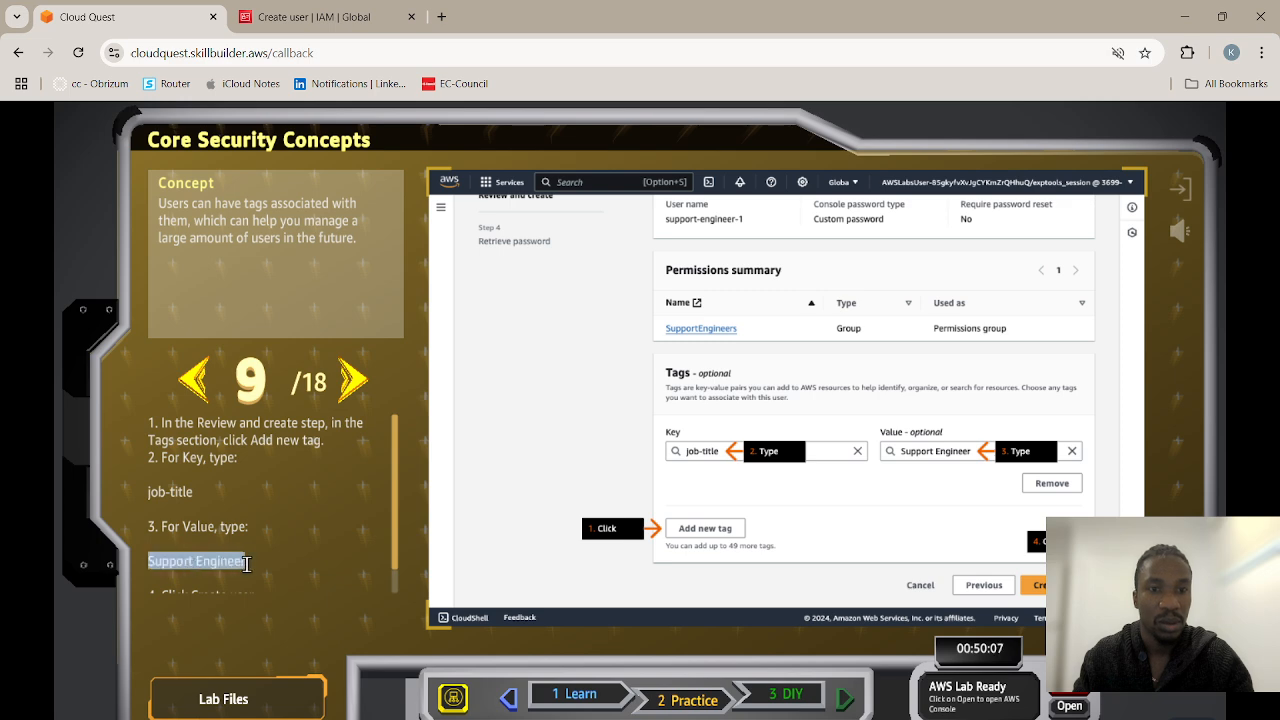
# In the AWS console, enter Support Engineer as the value of the job-title tag.
pyautogui.click(290, 8)
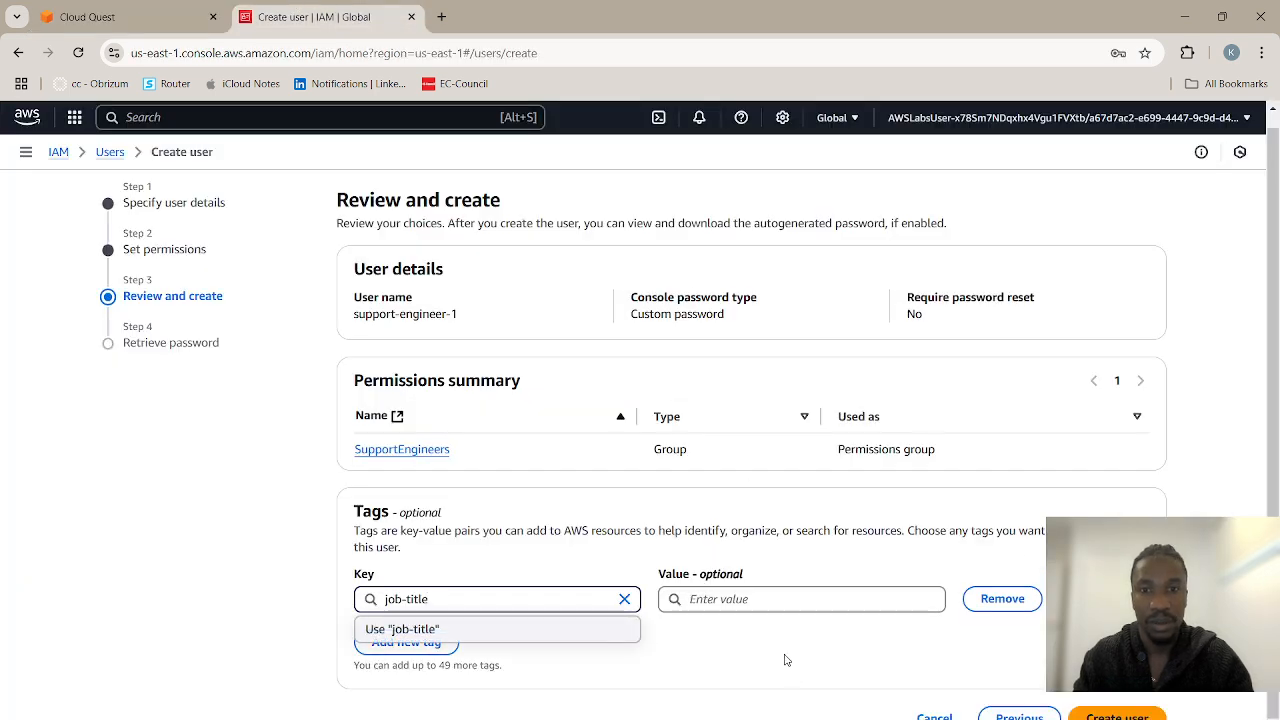
pyautogui.click(752, 600)
pyautogui.hotkey('ctrl', 'v')
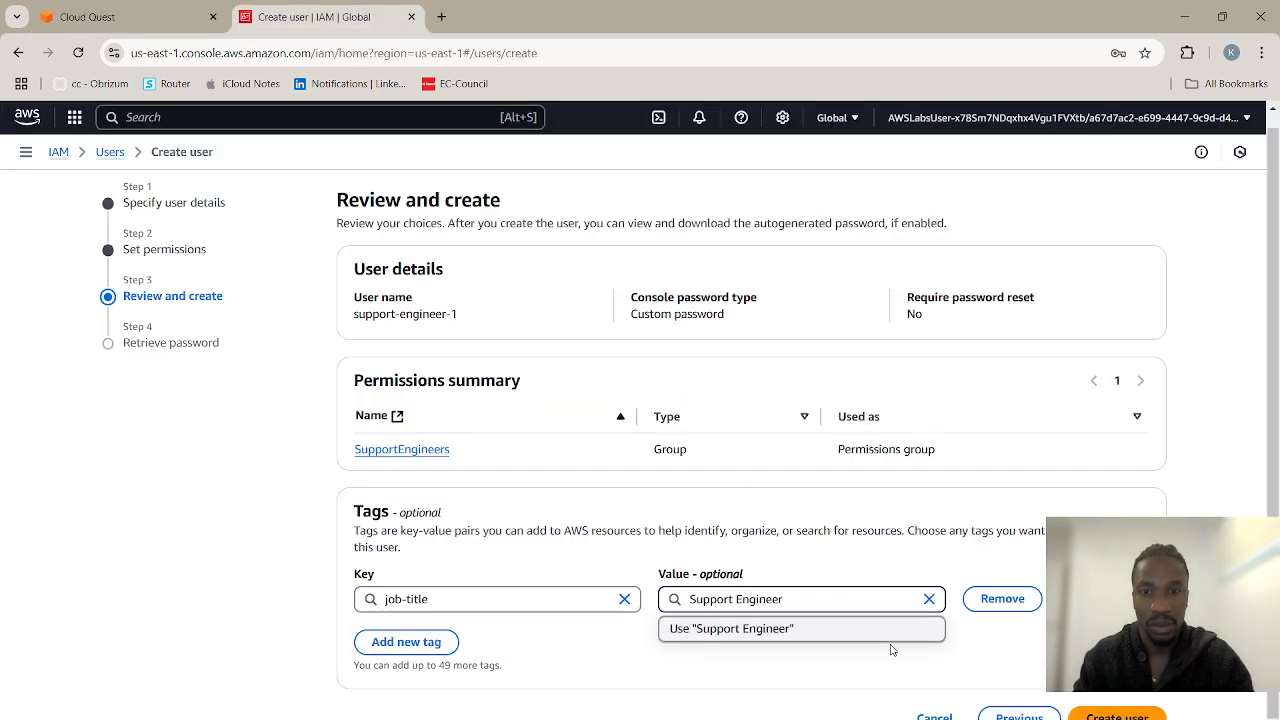
# Check the remaining instructions of step 9 in the Cloud Quest guide, and create the user in the AWS console.
pyautogui.click(100, 17)
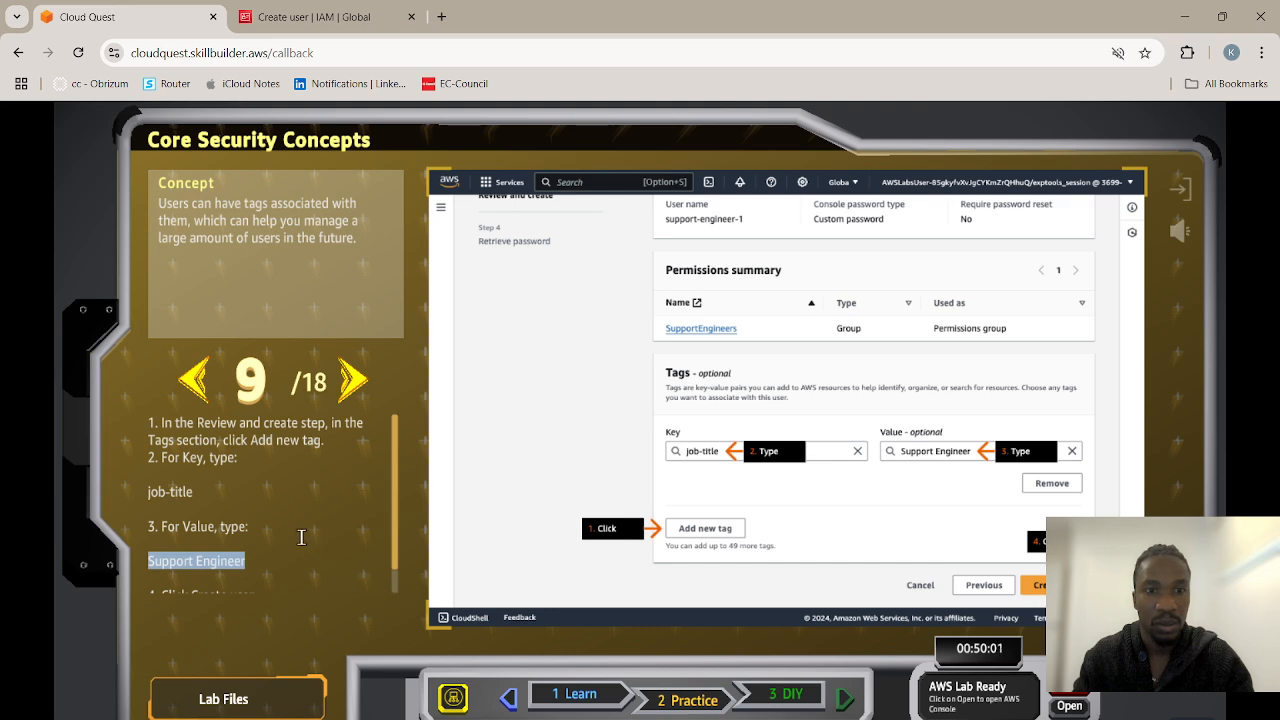
pyautogui.scroll(-1, 301, 537)
pyautogui.click(310, 17)
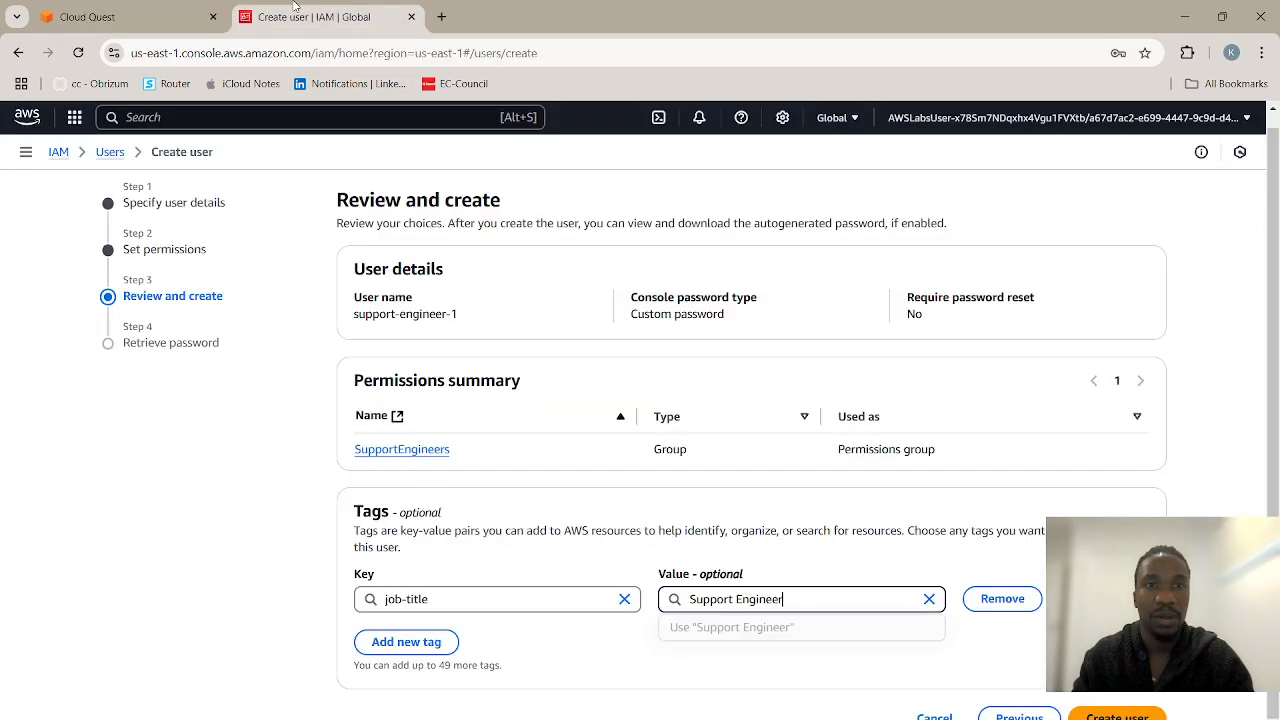
pyautogui.click(1117, 716)
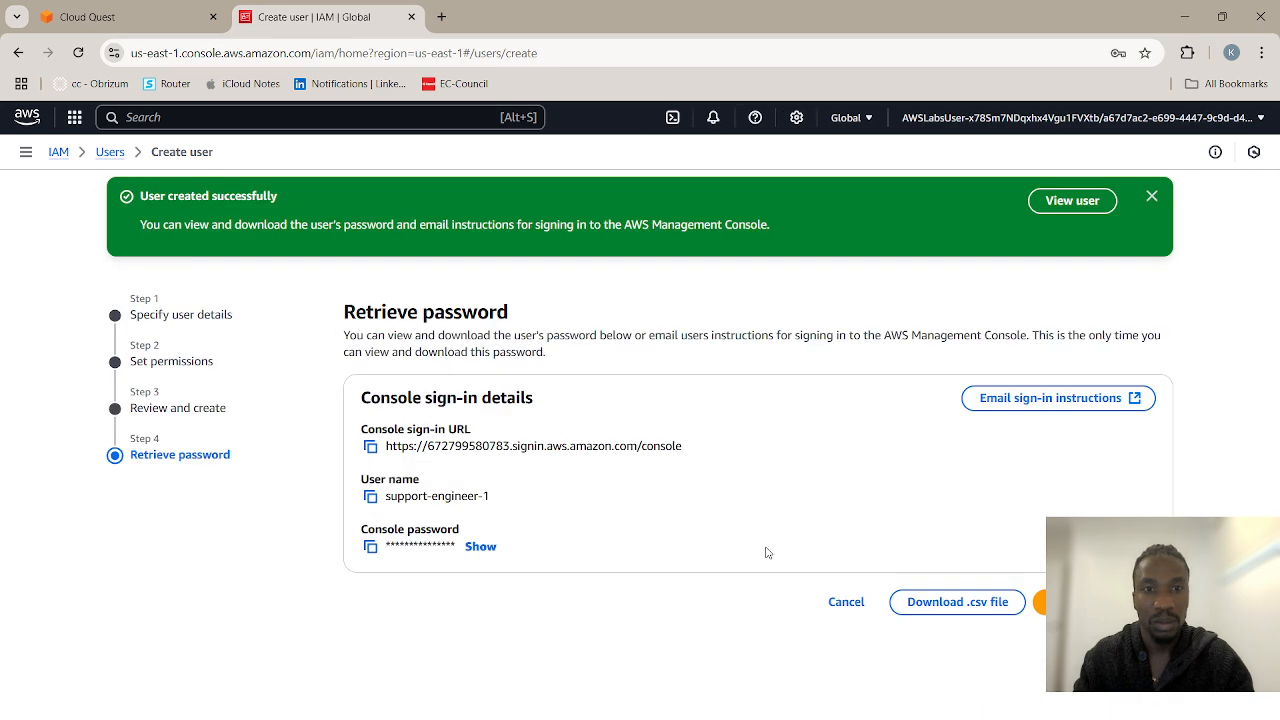
# Advance the Cloud Quest guide to step 10 and read its instructions for the console sign-in details.
pyautogui.click(174, 7)
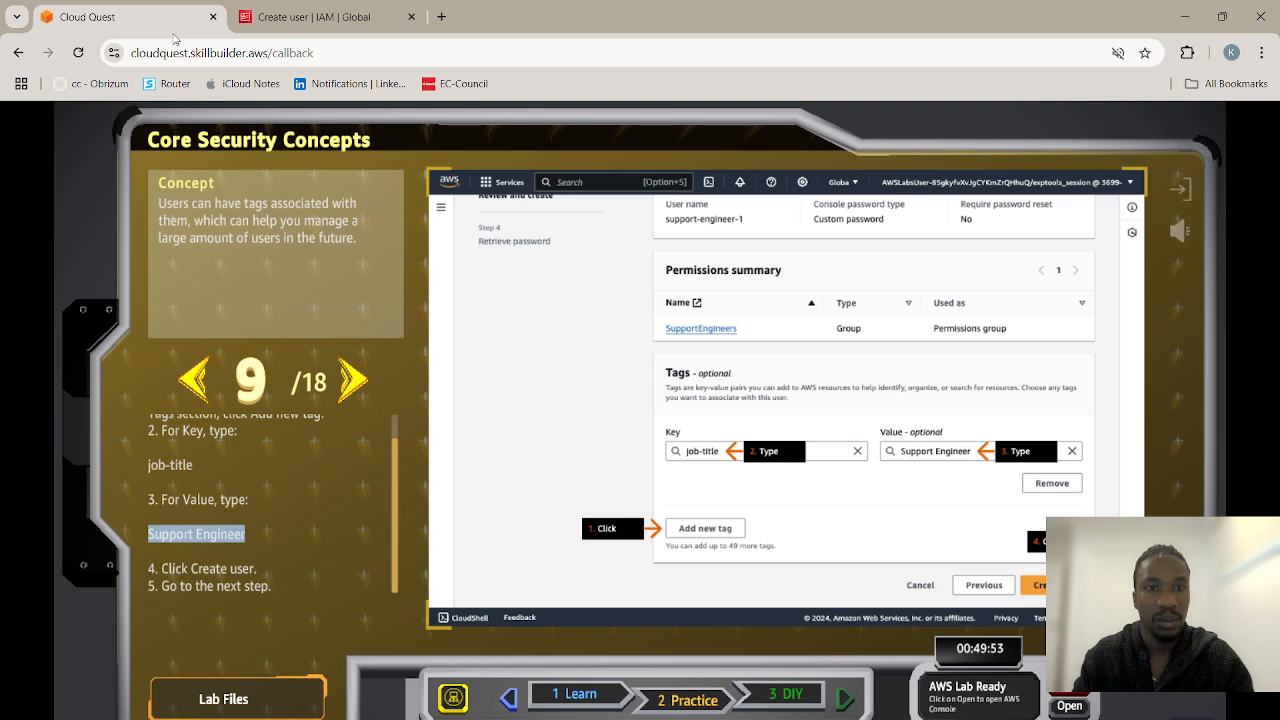
pyautogui.click(360, 378)
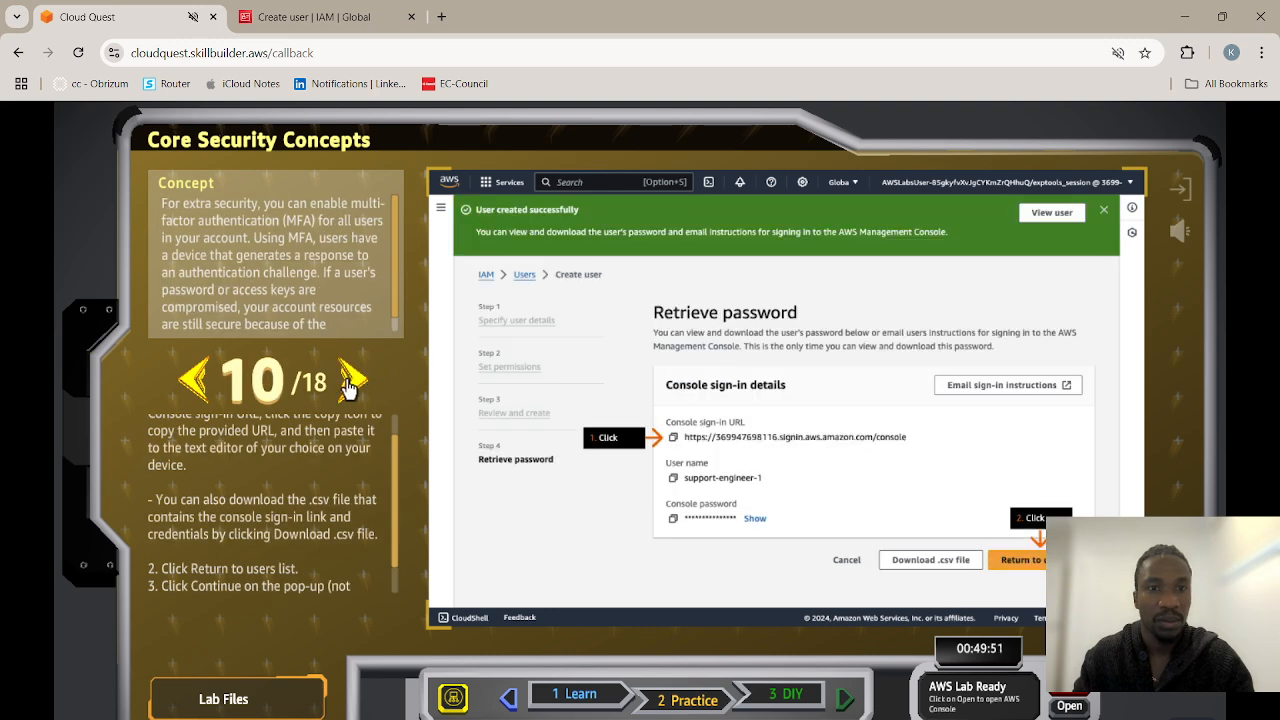
pyautogui.scroll(1, 328, 503)
pyautogui.scroll(-2, 328, 503)
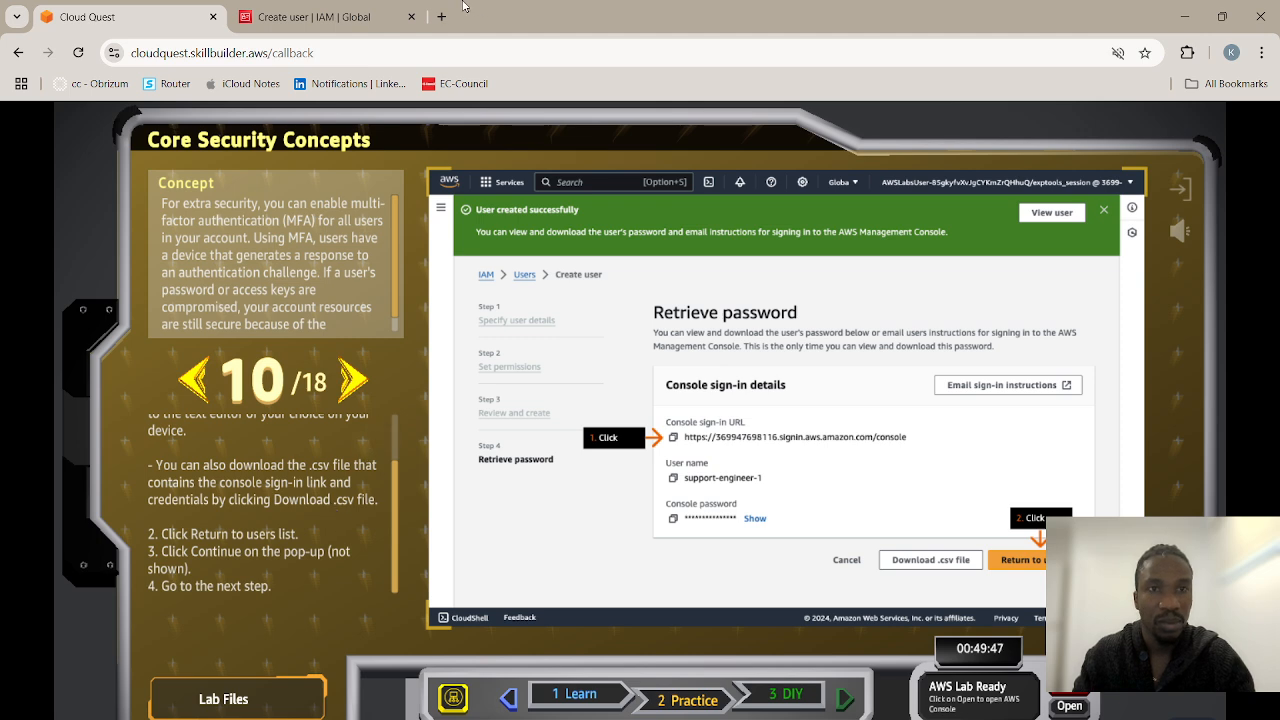
# In the AWS console, return to the users list, continuing without viewing or downloading the console password.
pyautogui.click(349, 8)
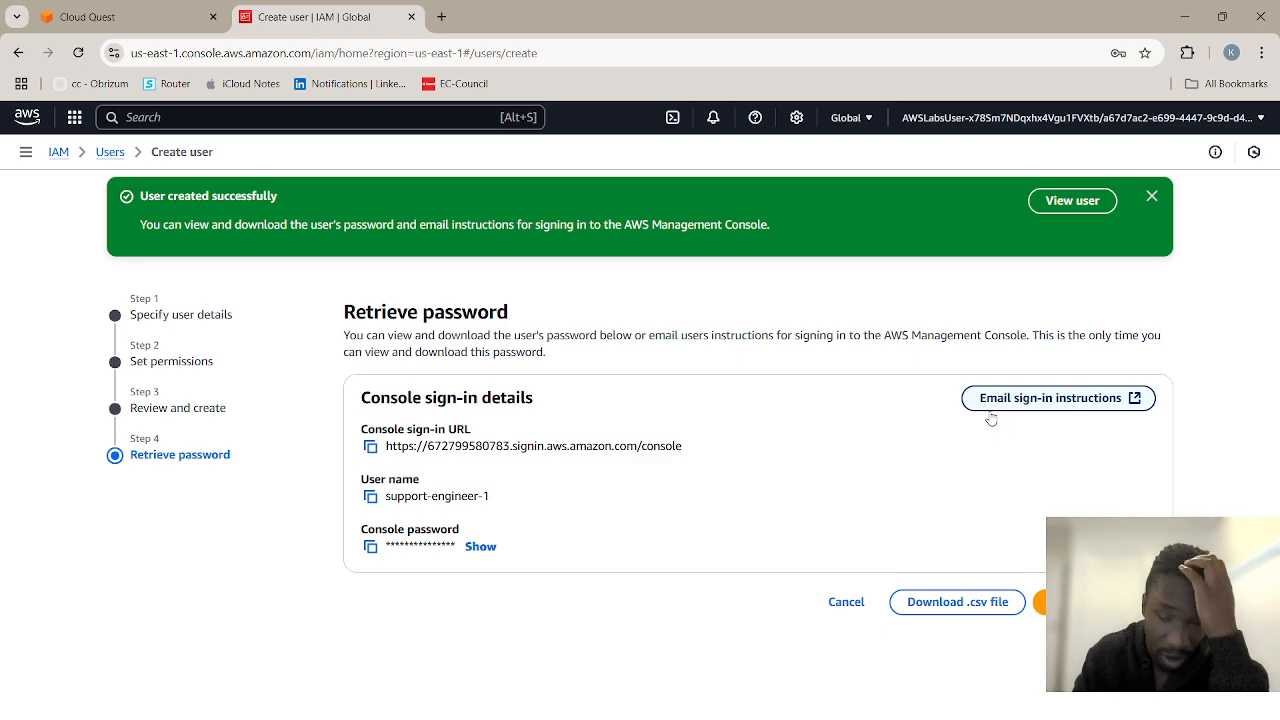
pyautogui.click(87, 16)
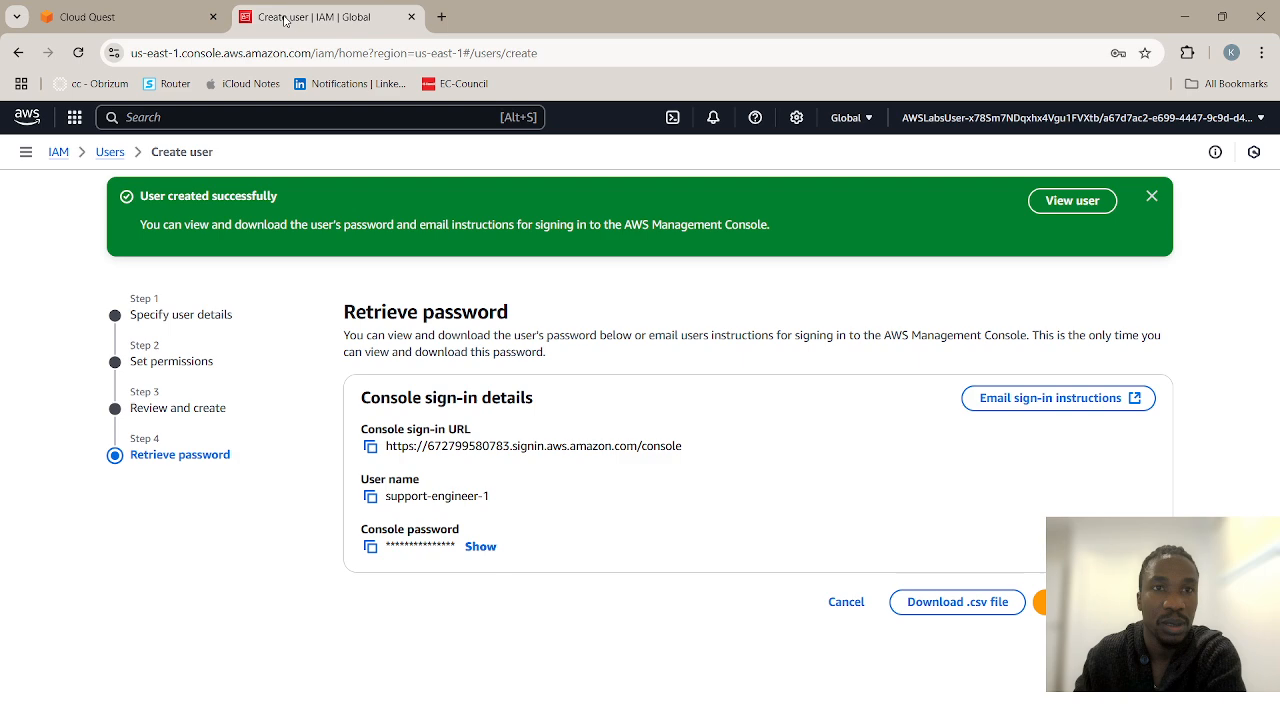
pyautogui.click(287, 22)
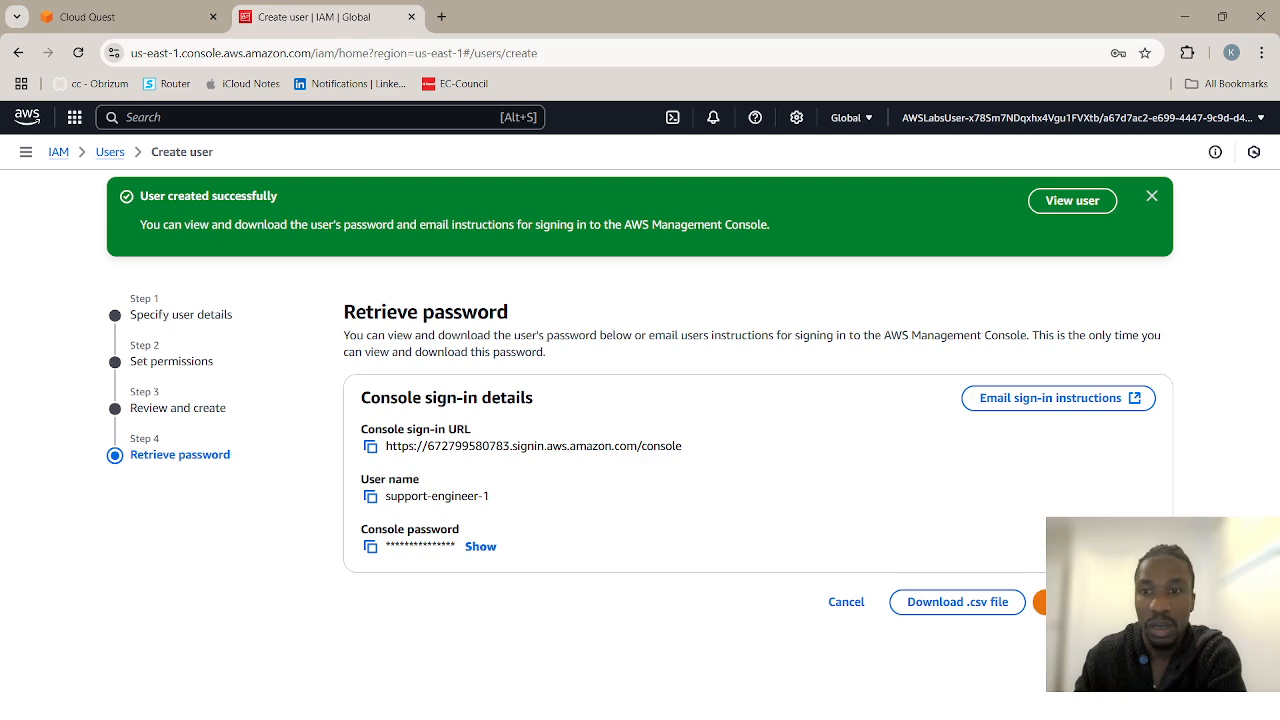
pyautogui.click(1075, 601)
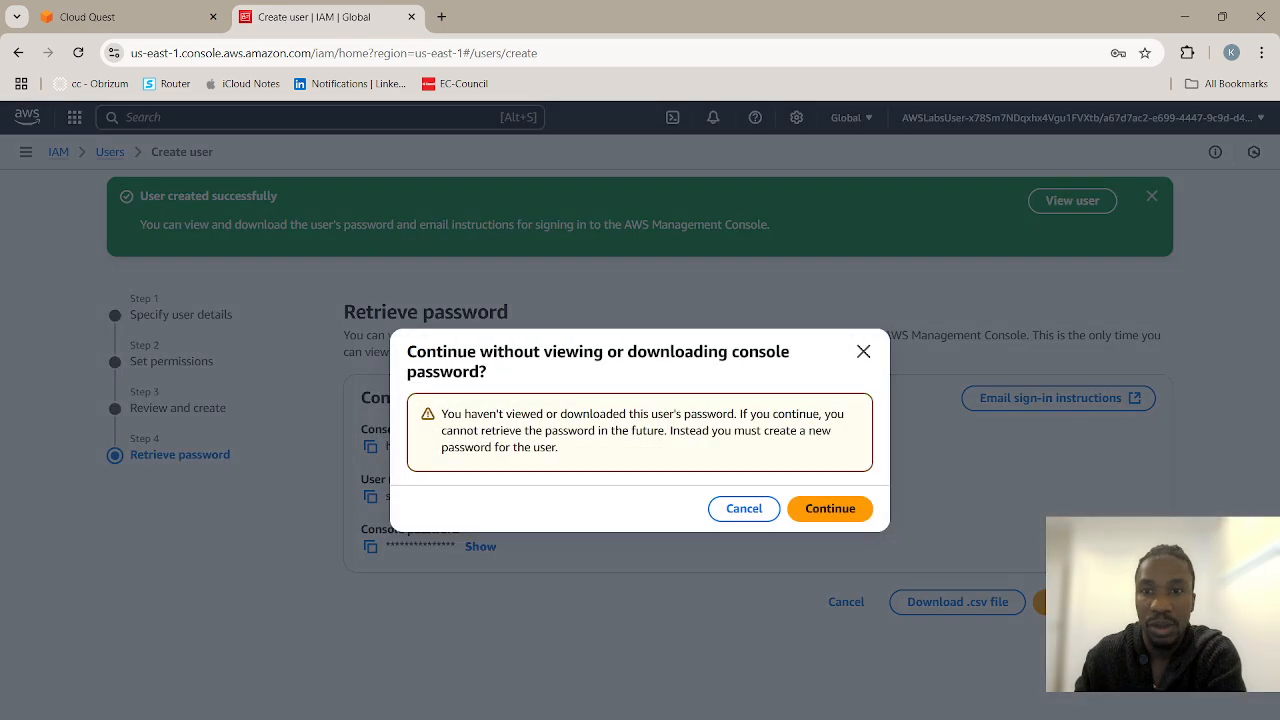
pyautogui.click(838, 511)
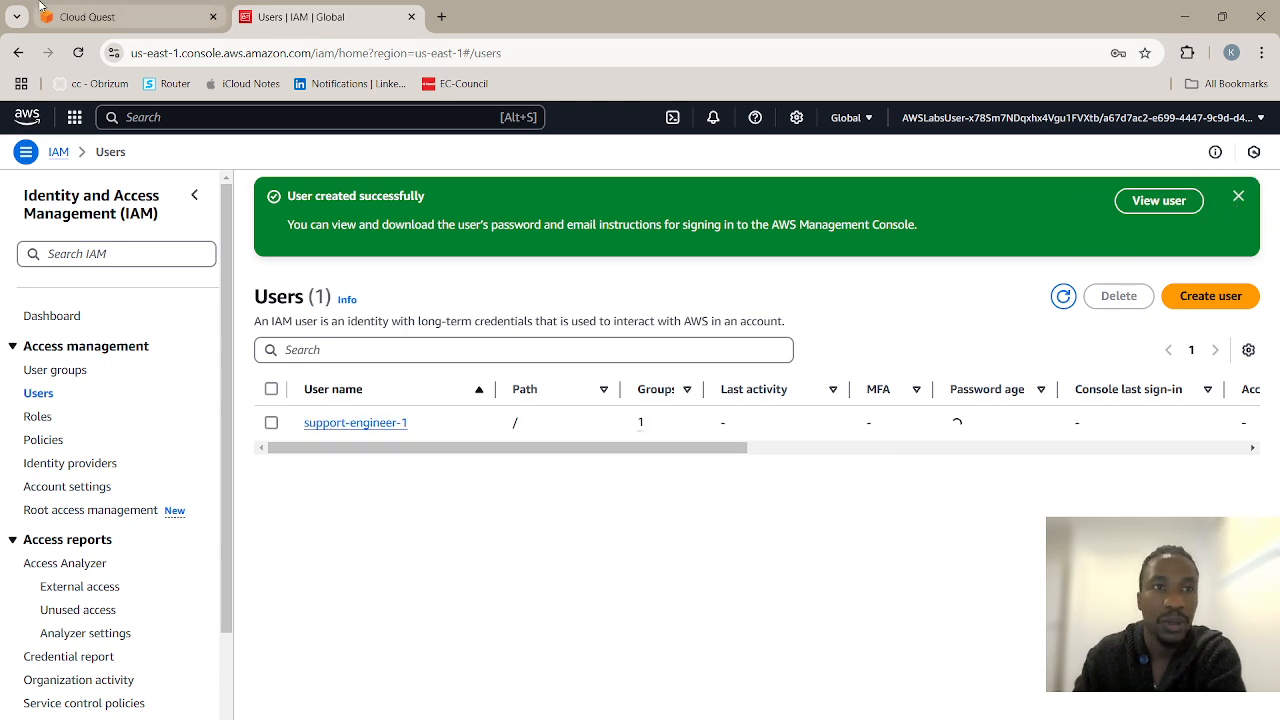
# Advance the Cloud Quest guide to step 11 and read its concept and instructions for signing in as the new user.
pyautogui.click(87, 17)
pyautogui.click(348, 384)
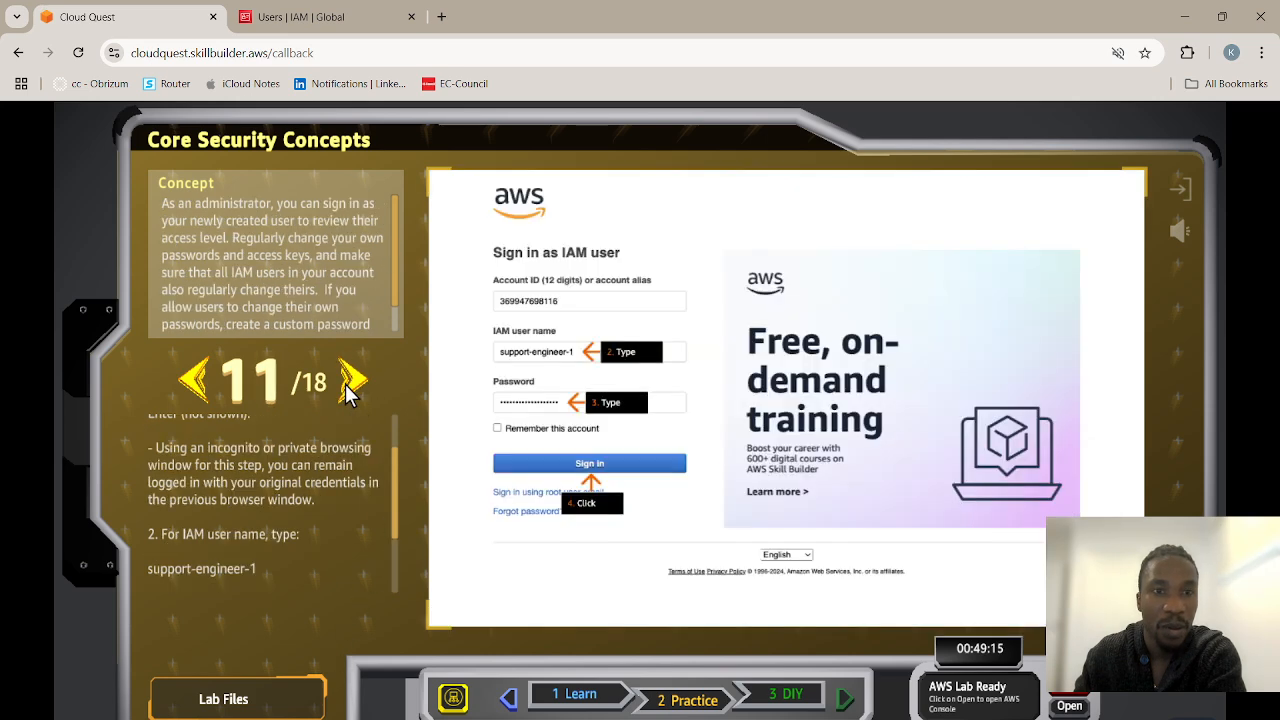
pyautogui.scroll(2, 308, 513)
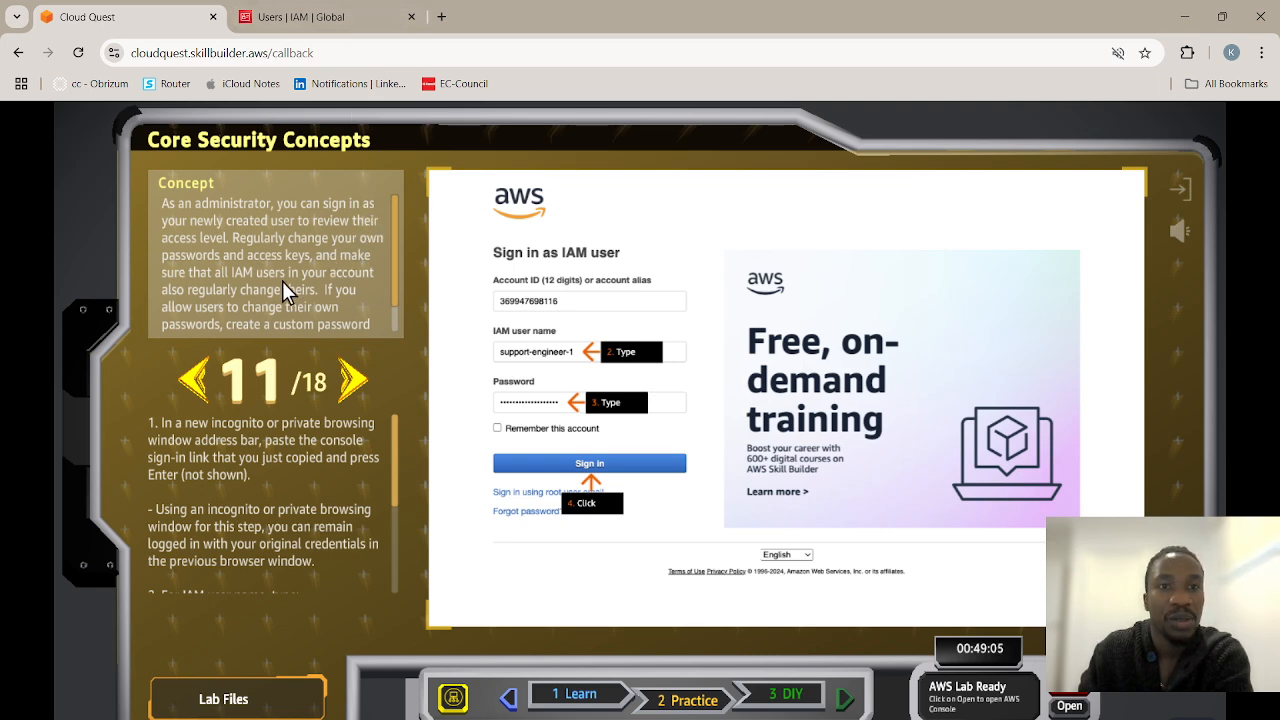
pyautogui.scroll(-1, 302, 268)
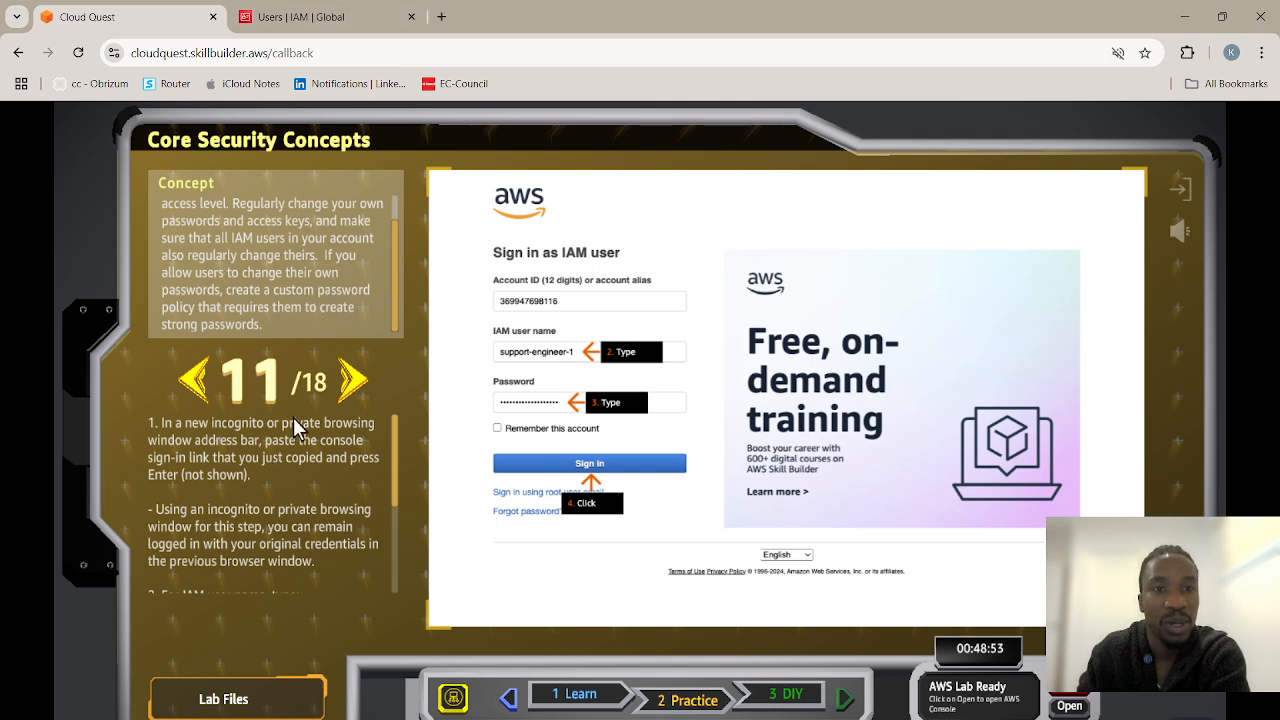
pyautogui.scroll(-2, 252, 453)
pyautogui.scroll(2, 252, 453)
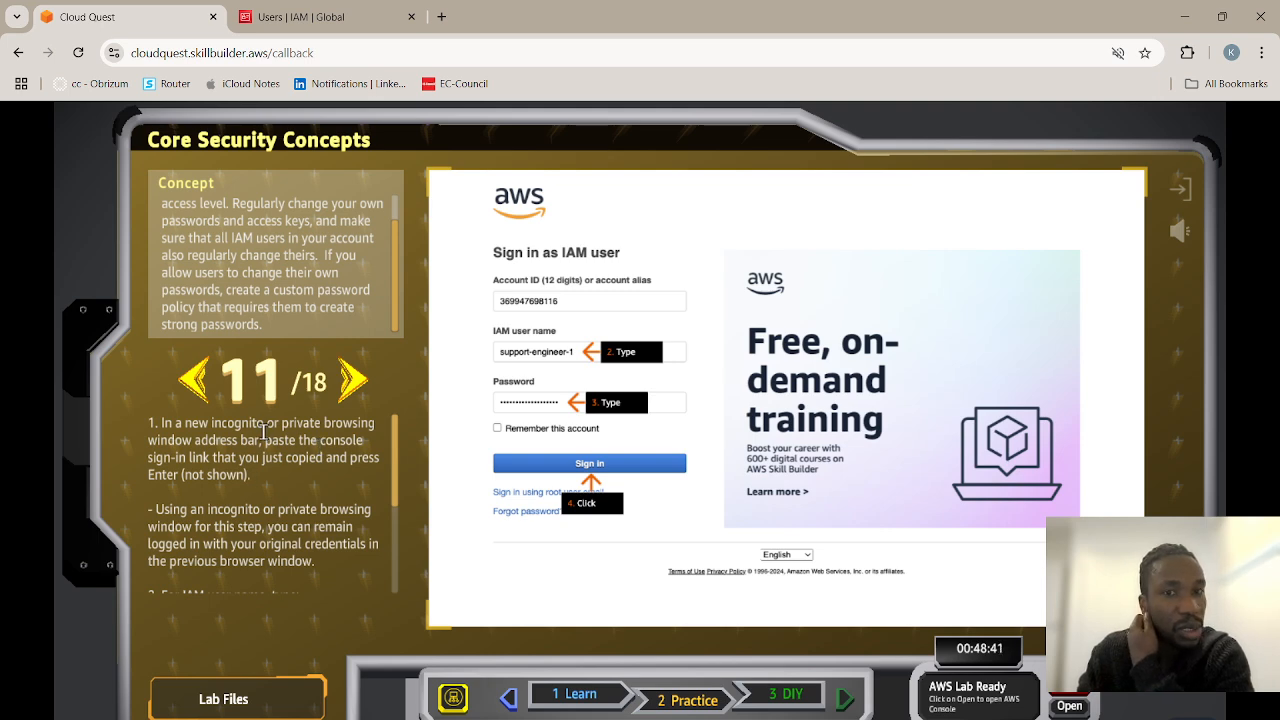
# Check the IAM users list and reread step 10 of the guide on the sign-in URL before returning to step 11.
pyautogui.click(344, 14)
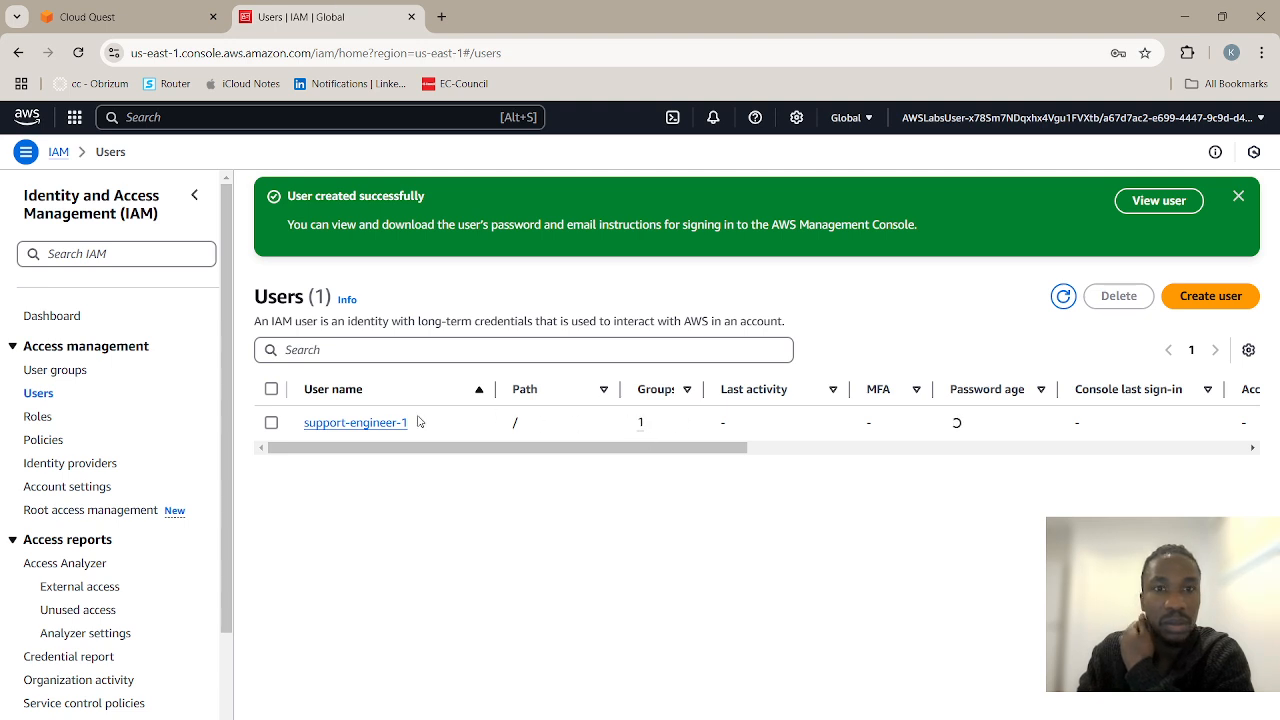
pyautogui.click(141, 7)
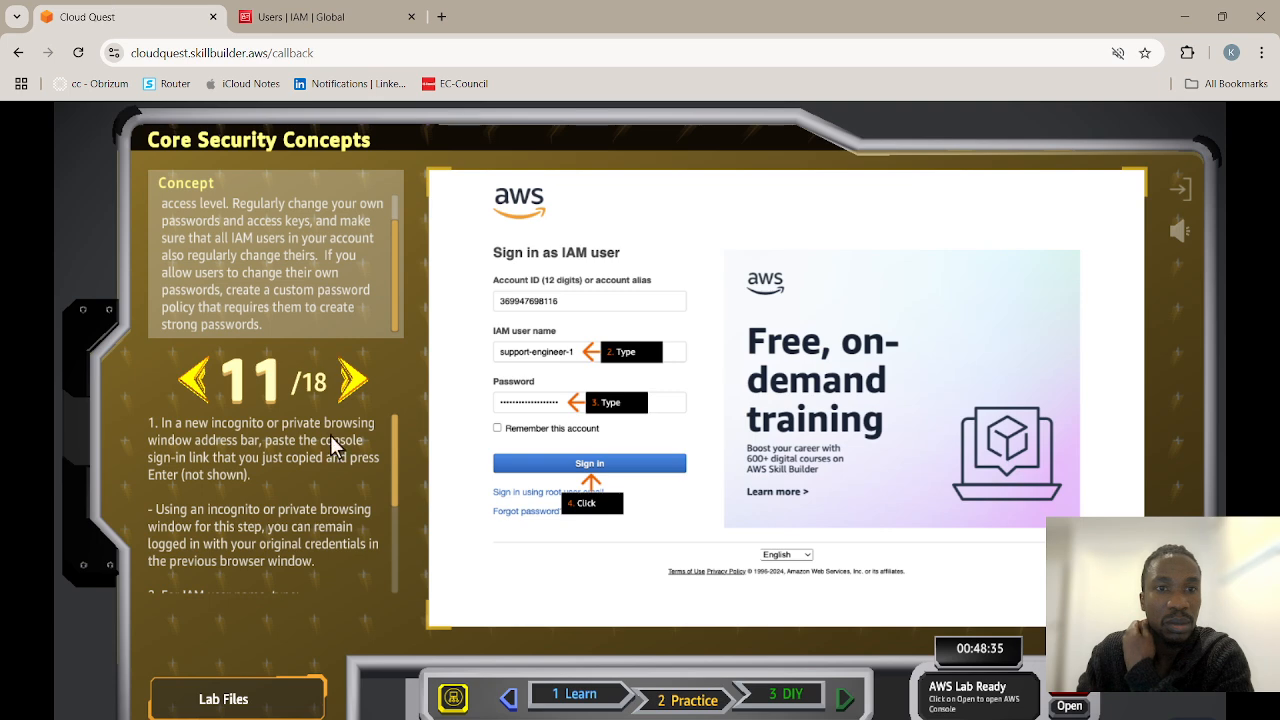
pyautogui.click(209, 374)
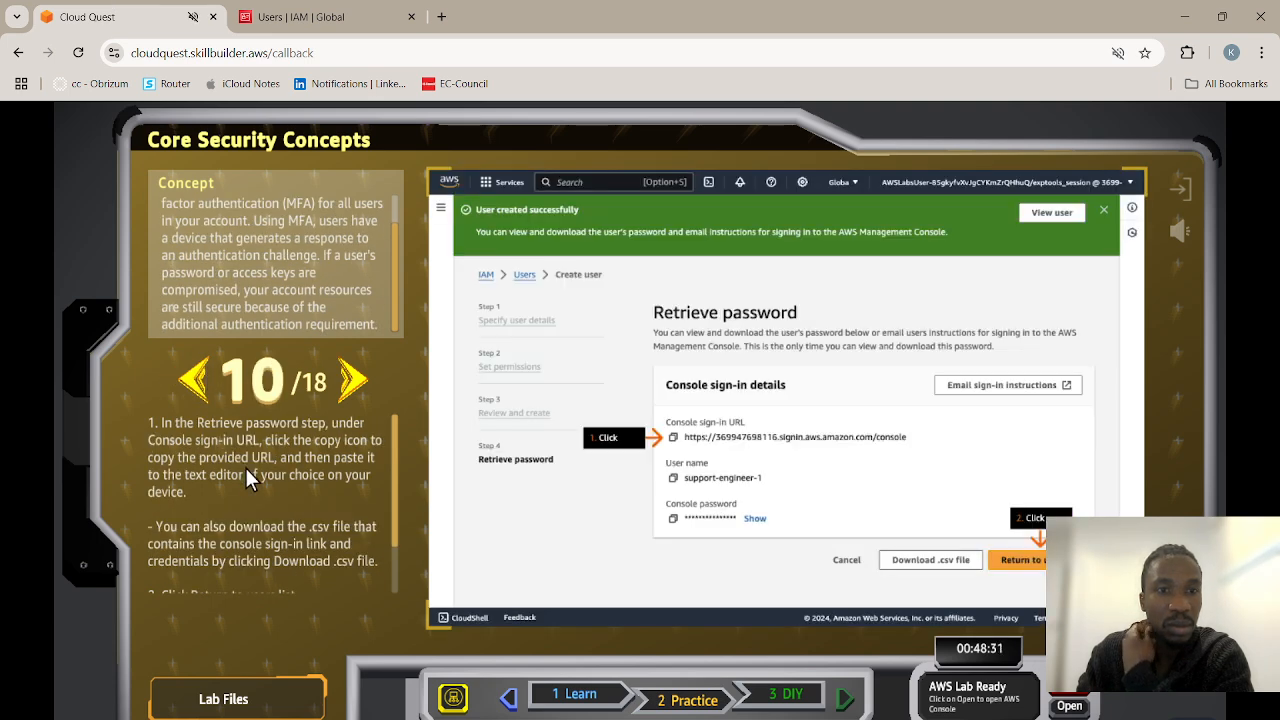
pyautogui.click(355, 388)
# In the AWS console, open the details of support-engineer-1, copy its ARN and look over its permissions.
pyautogui.click(300, 16)
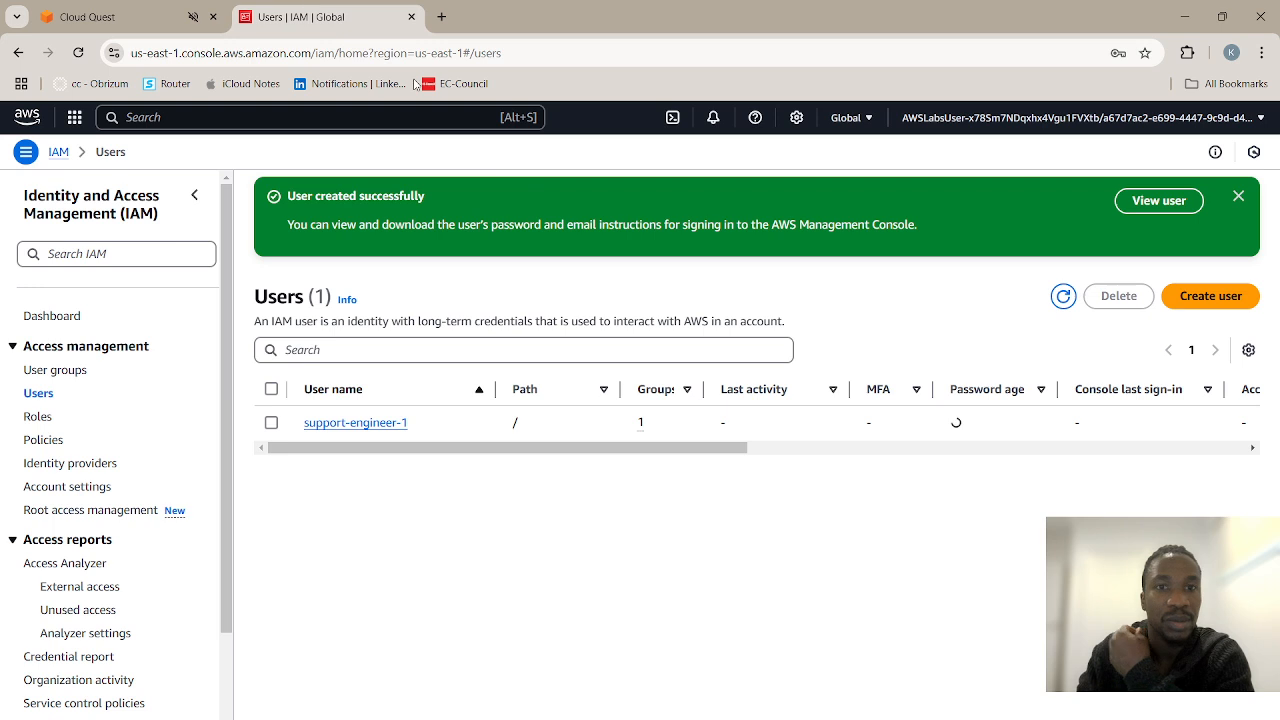
pyautogui.click(388, 424)
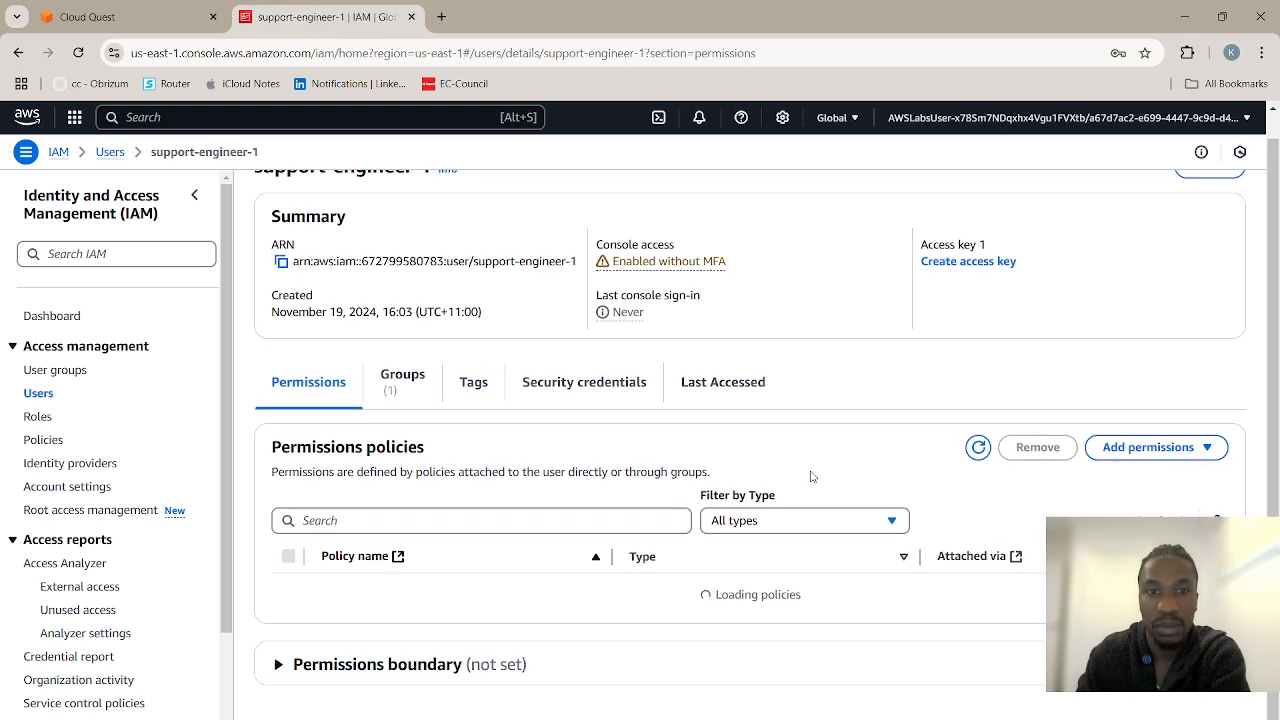
pyautogui.scroll(1, 615, 430)
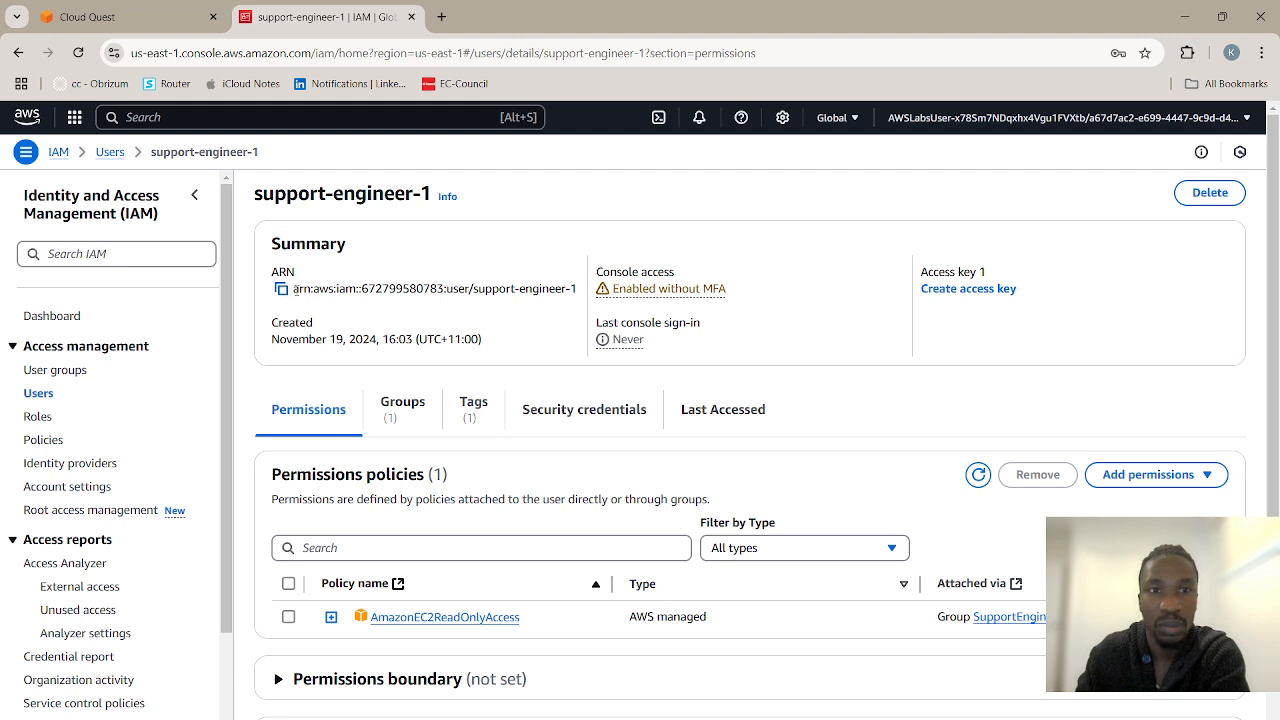
pyautogui.click(281, 289)
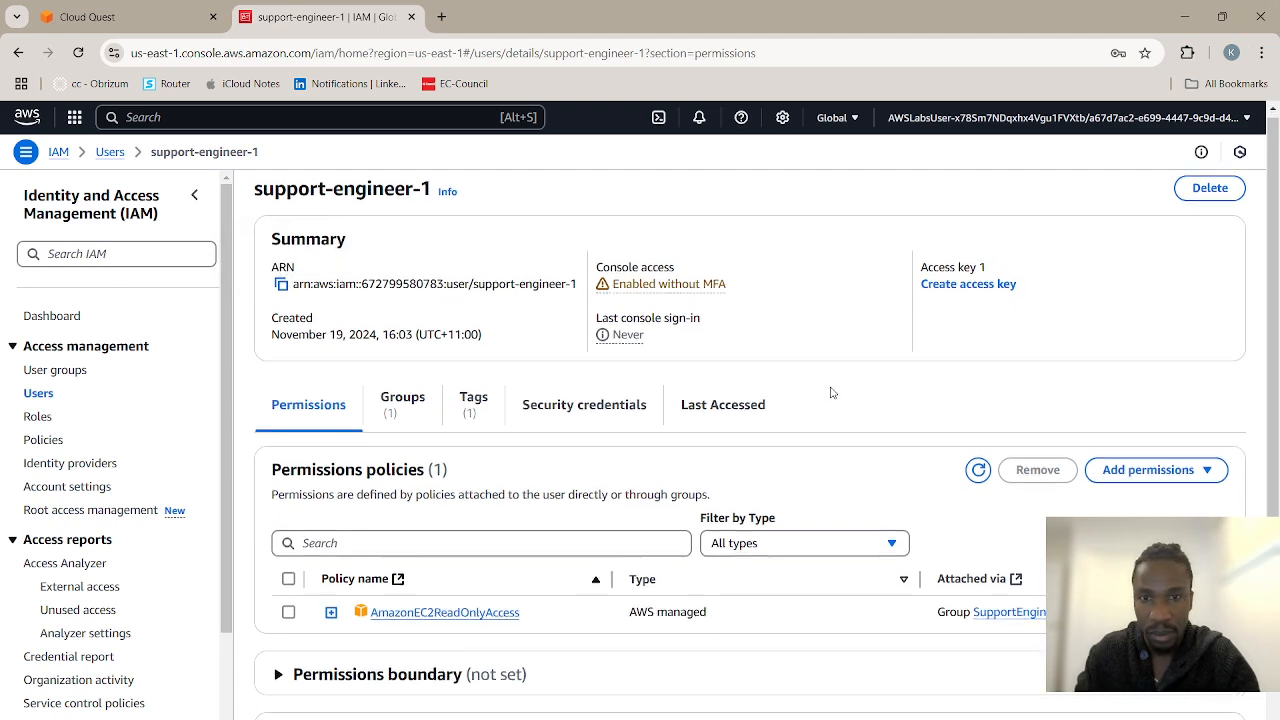
pyautogui.scroll(-2, 578, 438)
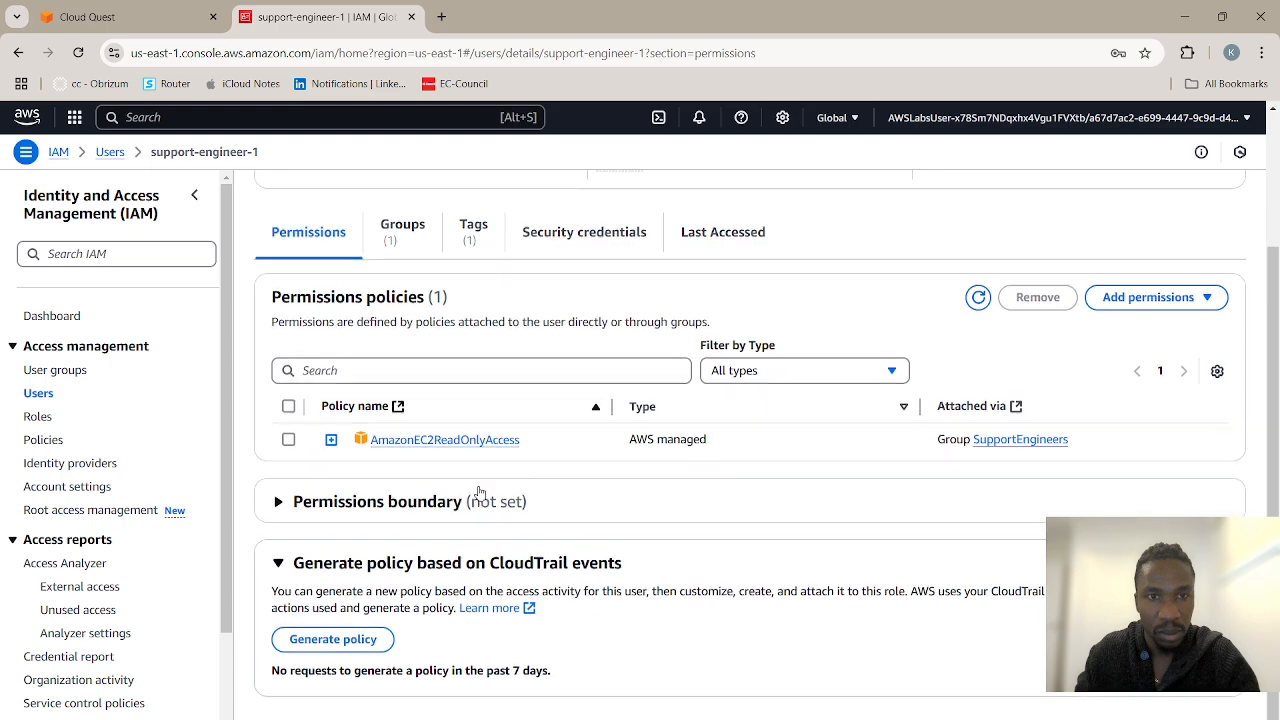
pyautogui.scroll(2, 466, 476)
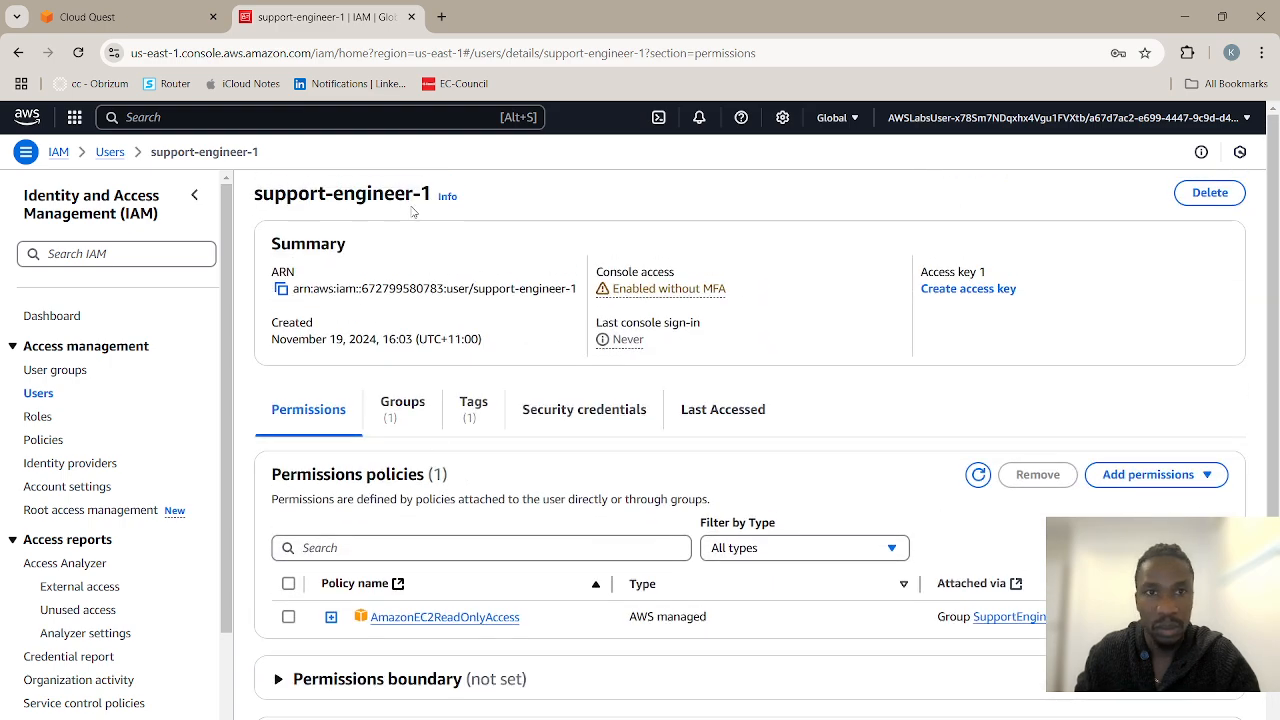
# Show the help information for the user, view the linked AWS IAM Identity Center documentation and close that page.
pyautogui.click(448, 197)
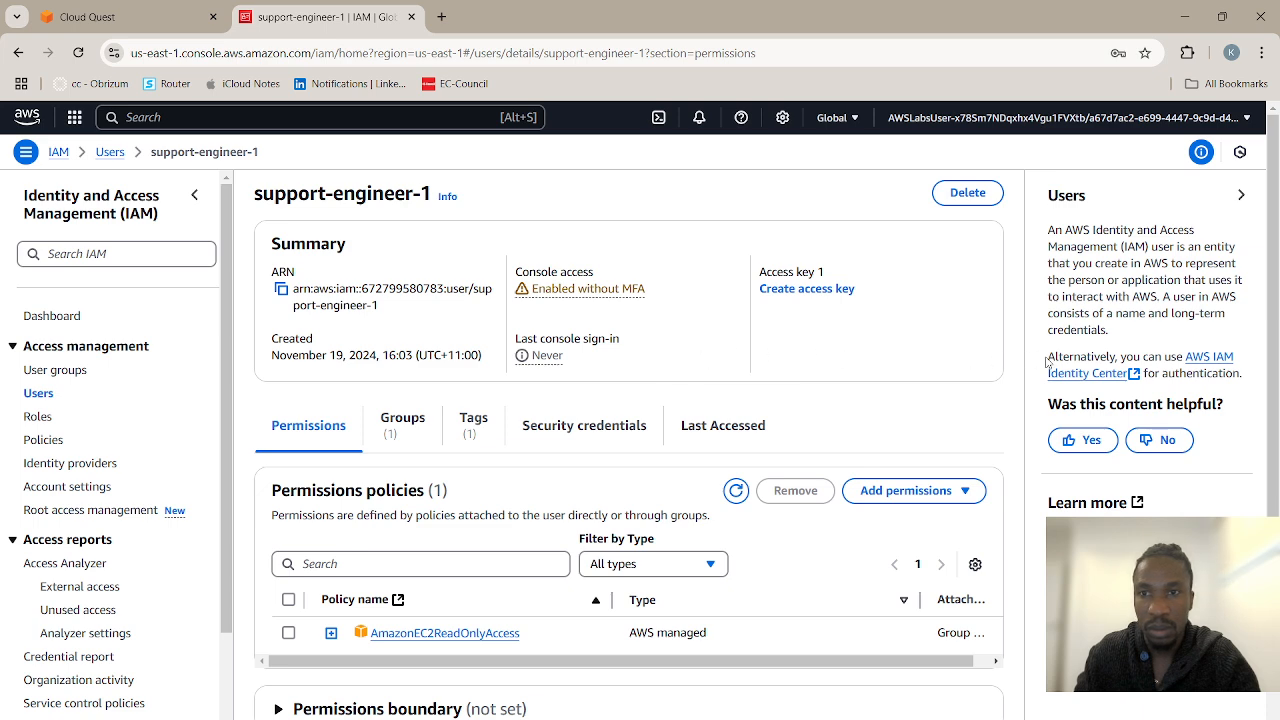
pyautogui.click(1075, 373)
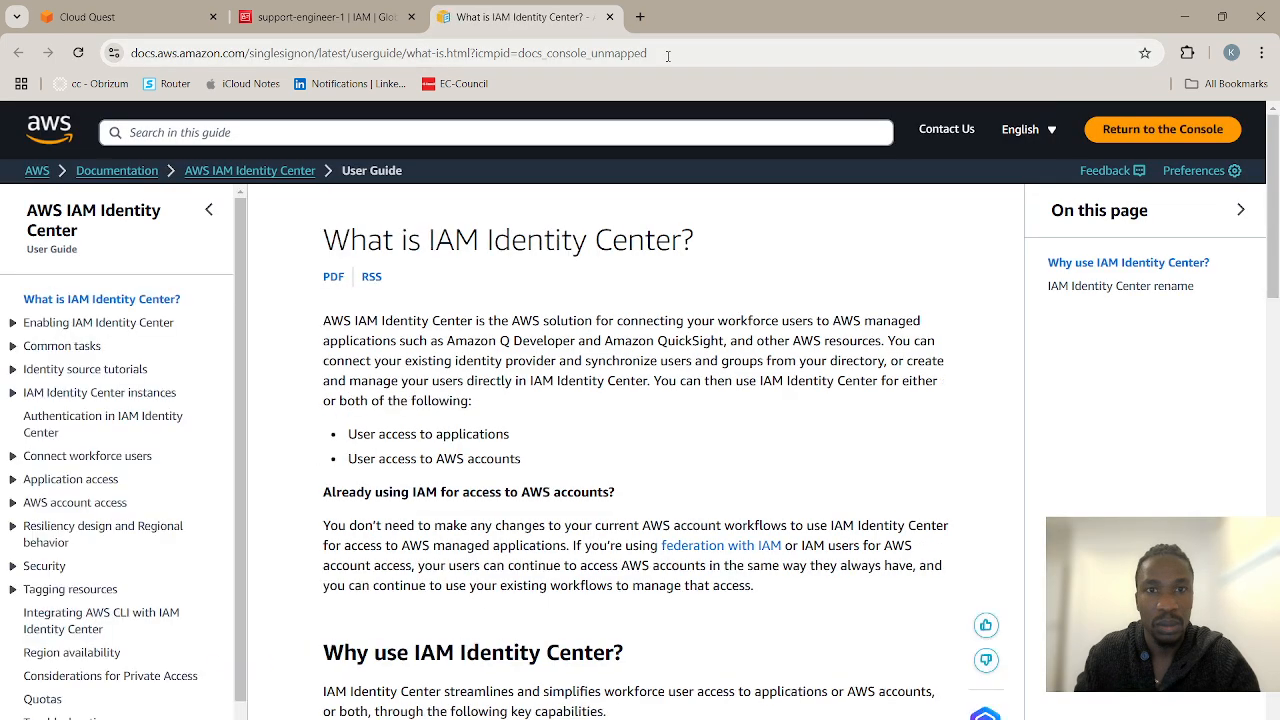
pyautogui.click(609, 16)
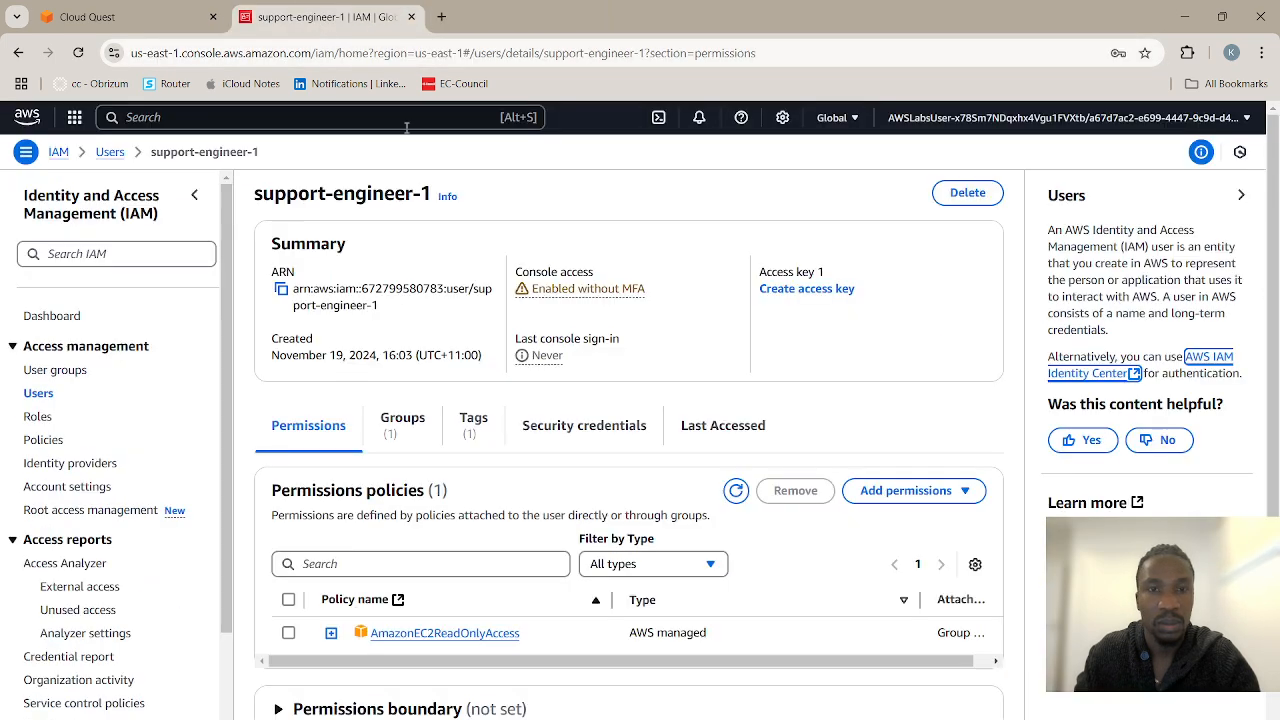
# Recheck step 11 of the guide and examine the support-engineer-1 summary and permissions for a console sign-in link.
pyautogui.click(165, 14)
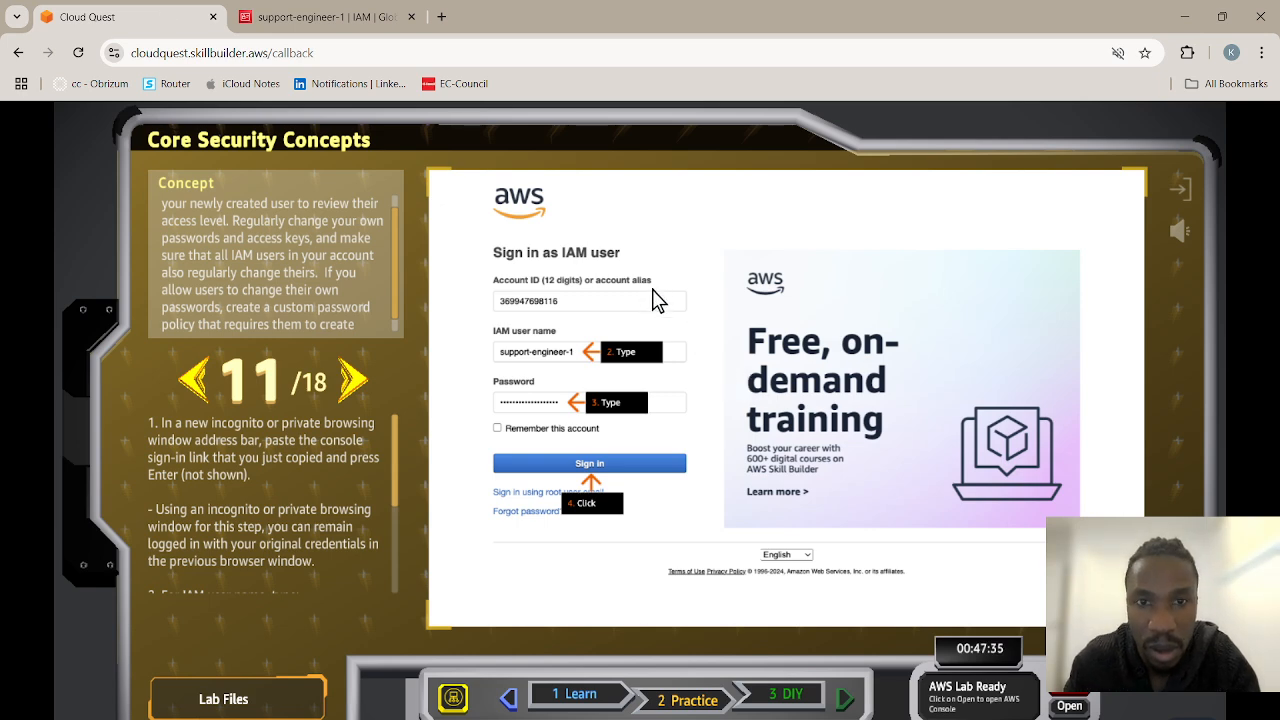
pyautogui.click(316, 16)
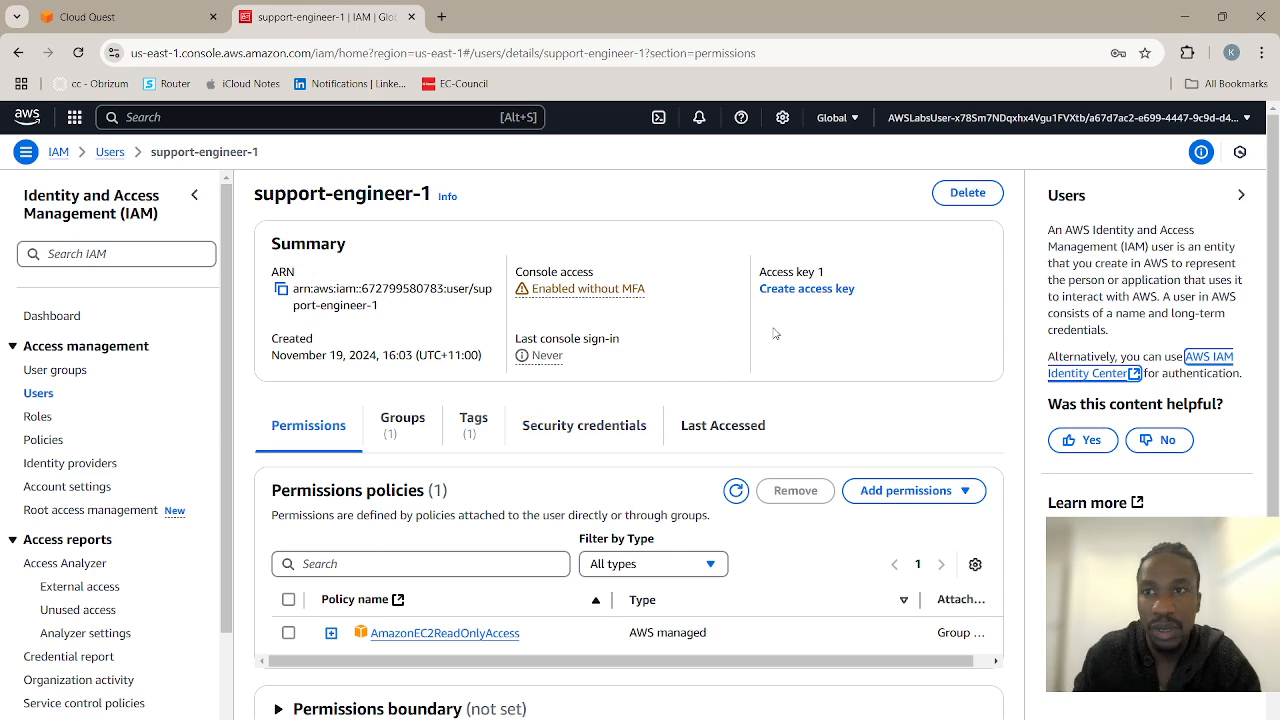
pyautogui.scroll(-3, 560, 440)
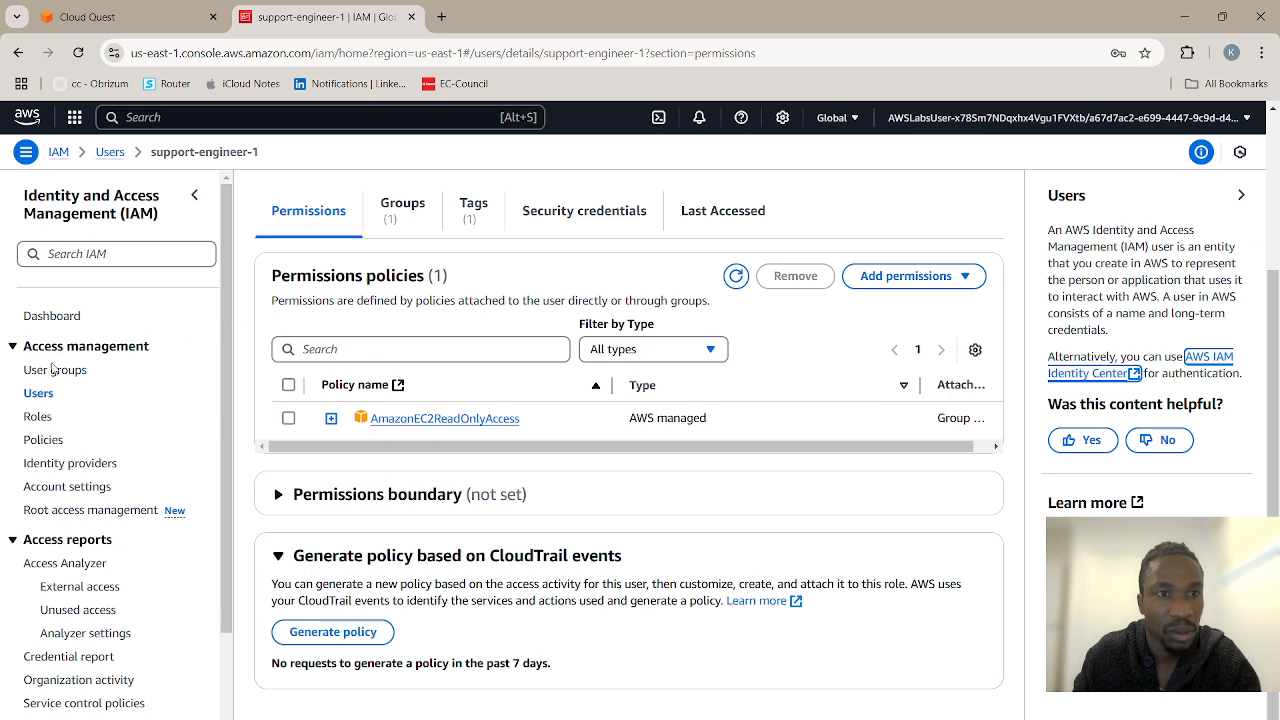
pyautogui.scroll(3, 416, 408)
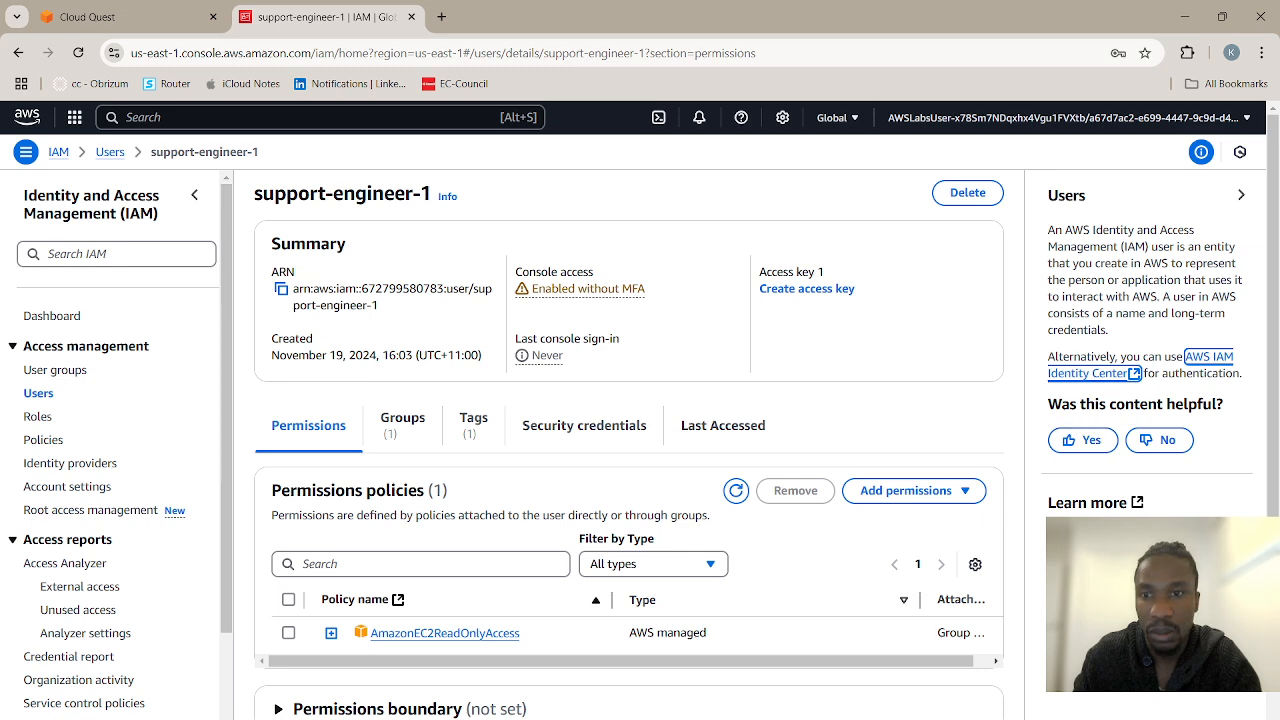
pyautogui.scroll(-3, 505, 433)
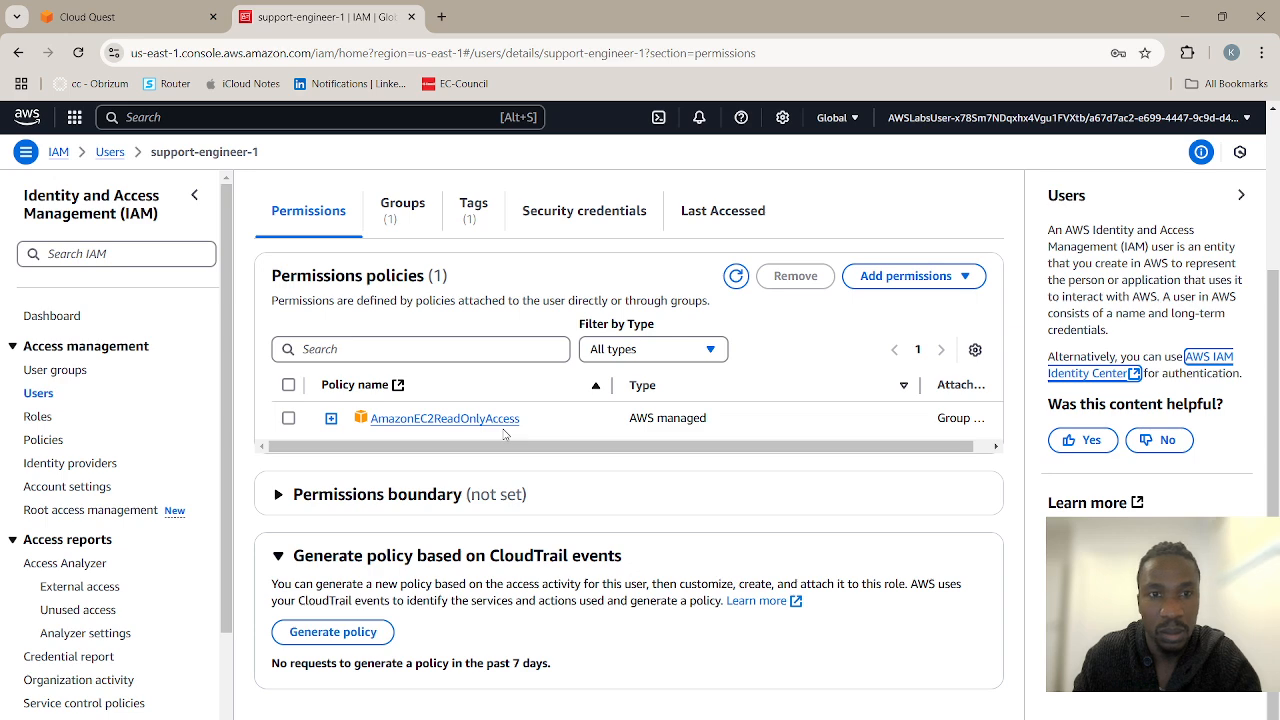
pyautogui.scroll(3, 516, 462)
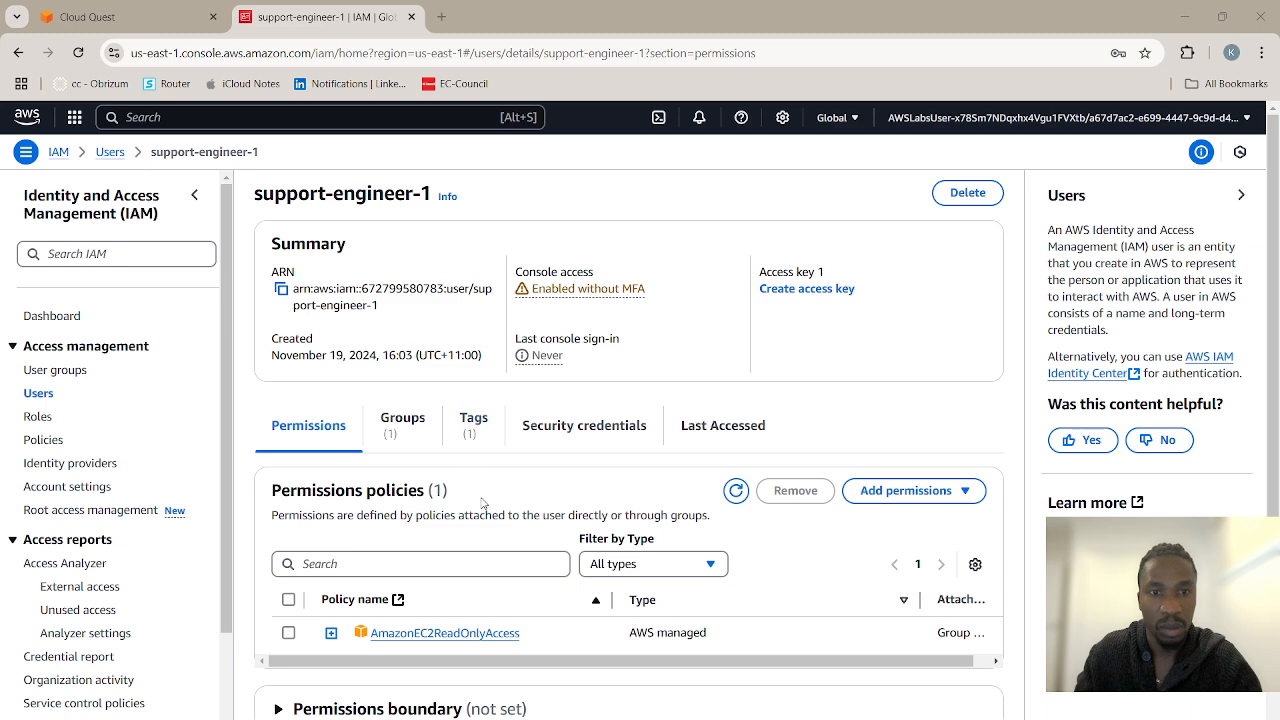
# Show the security credentials of support-engineer-1 and copy its console sign-in link.
pyautogui.scroll(-1, 525, 510)
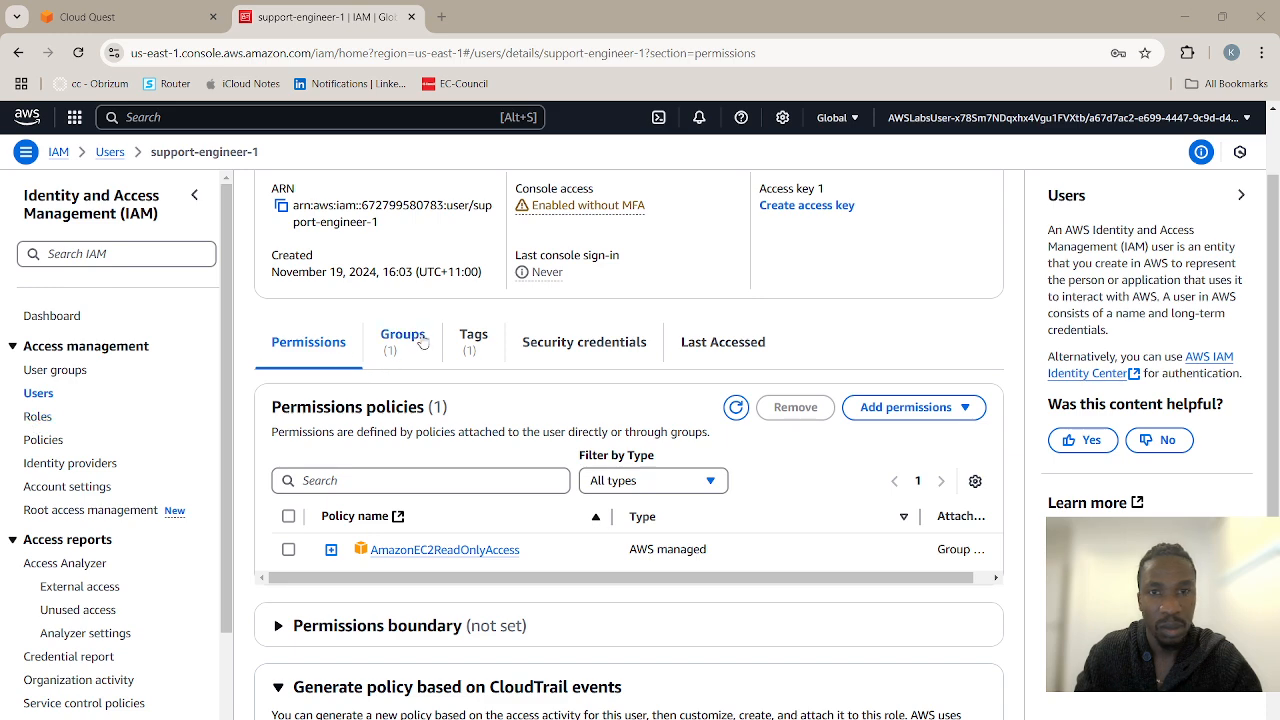
pyautogui.click(567, 343)
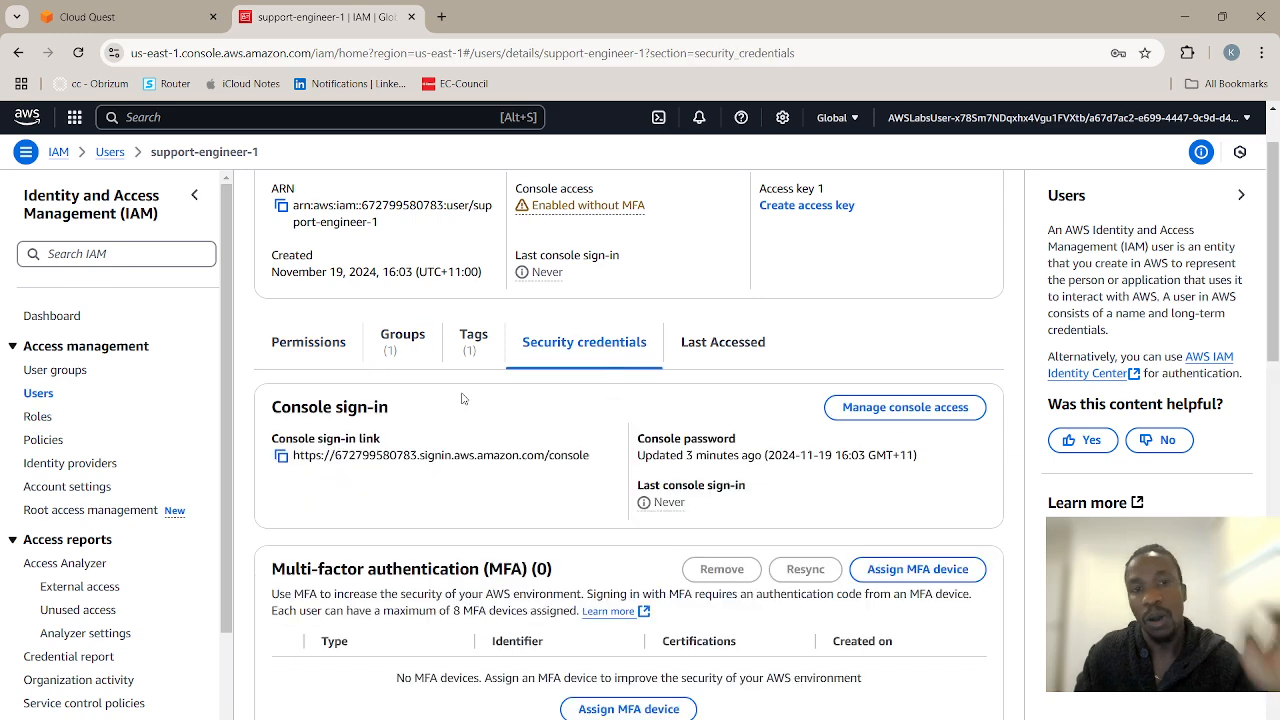
pyautogui.click(281, 457)
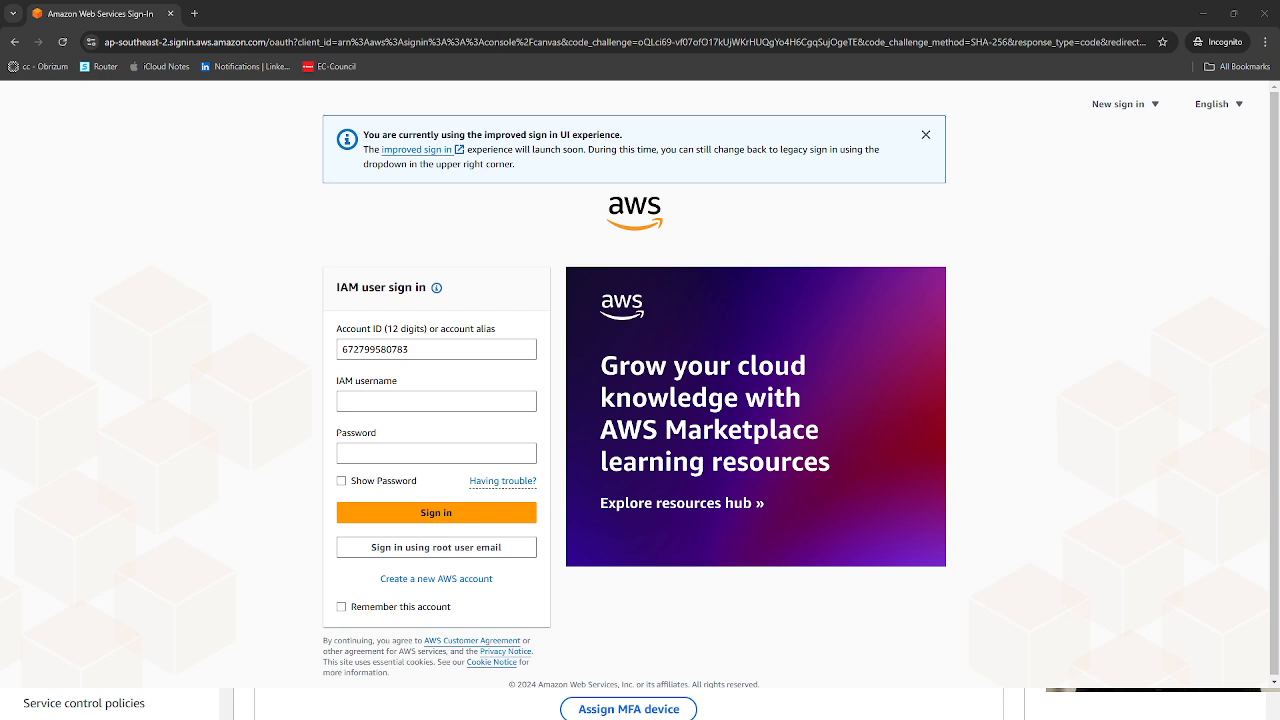
pyautogui.click(946, 642)
pyautogui.scroll(-1, 628, 704)
pyautogui.scroll(3, 628, 704)
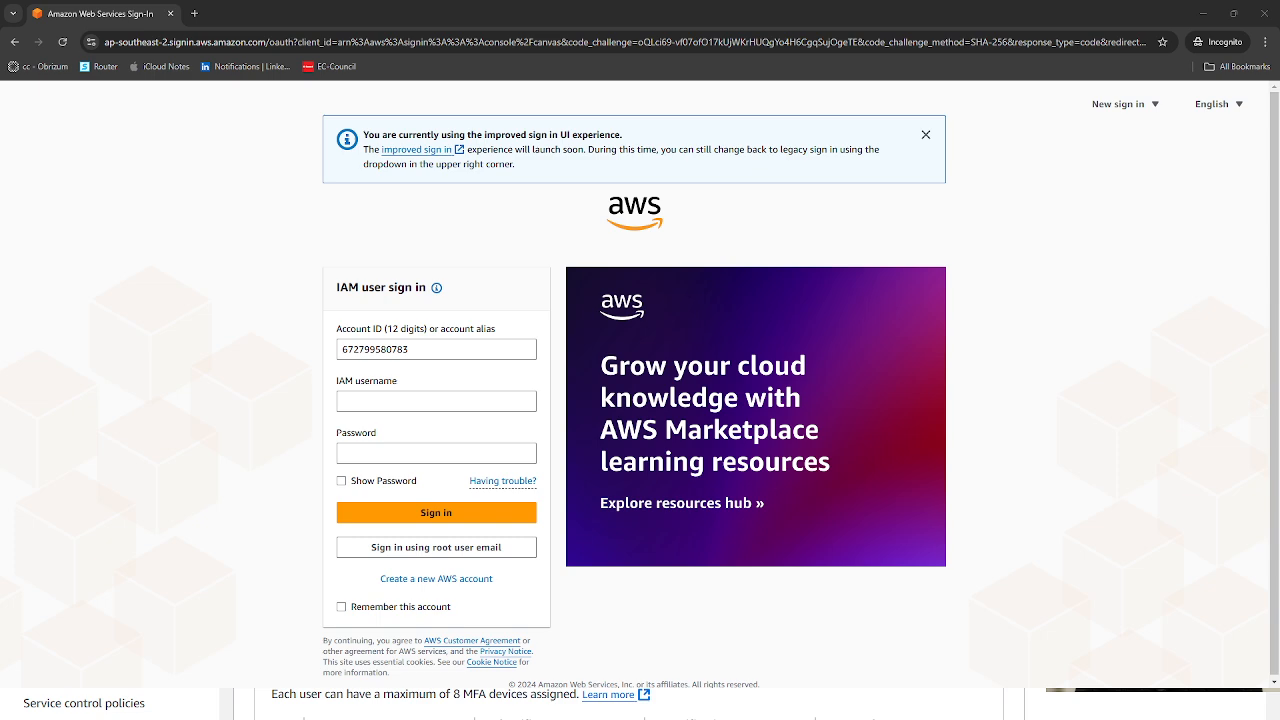
pyautogui.scroll(-1, 628, 704)
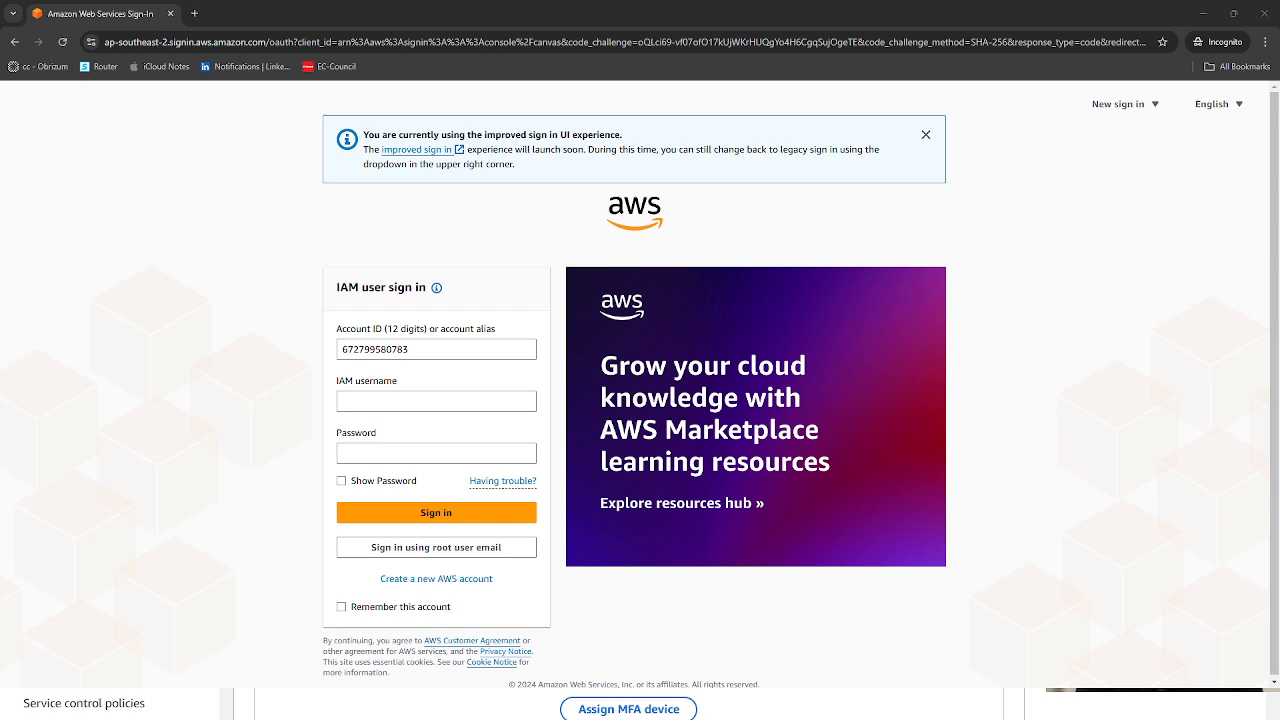
pyautogui.scroll(1, 628, 704)
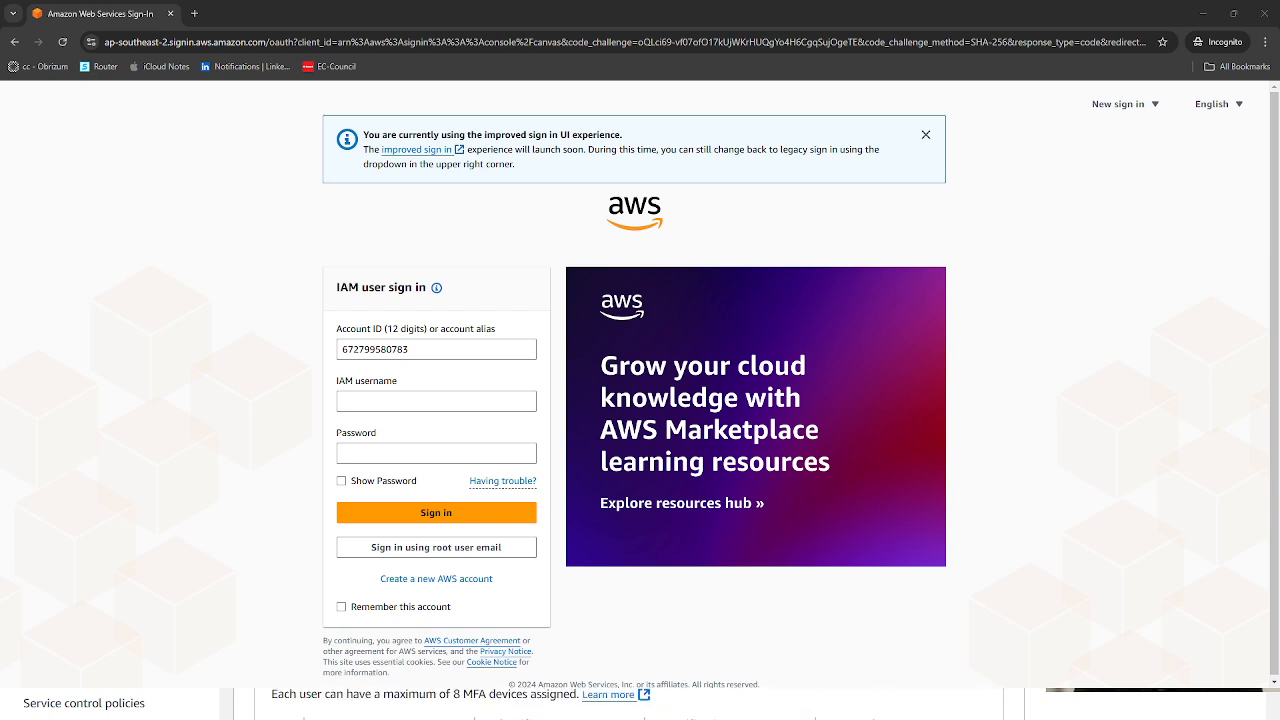
# On the IAM user sign-in page, enter the username support-engineer-1 and the account password, and sign in.
pyautogui.click(395, 401)
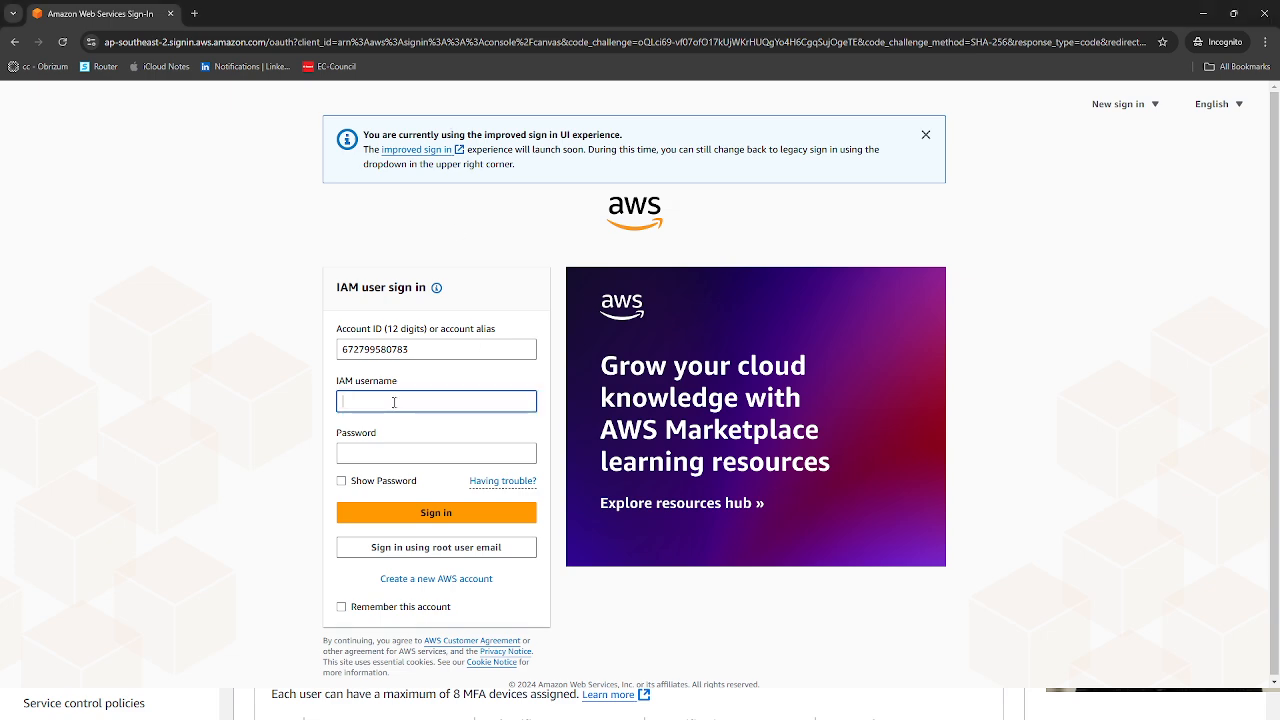
pyautogui.hotkey('ctrl', 'v')
pyautogui.click(392, 452)
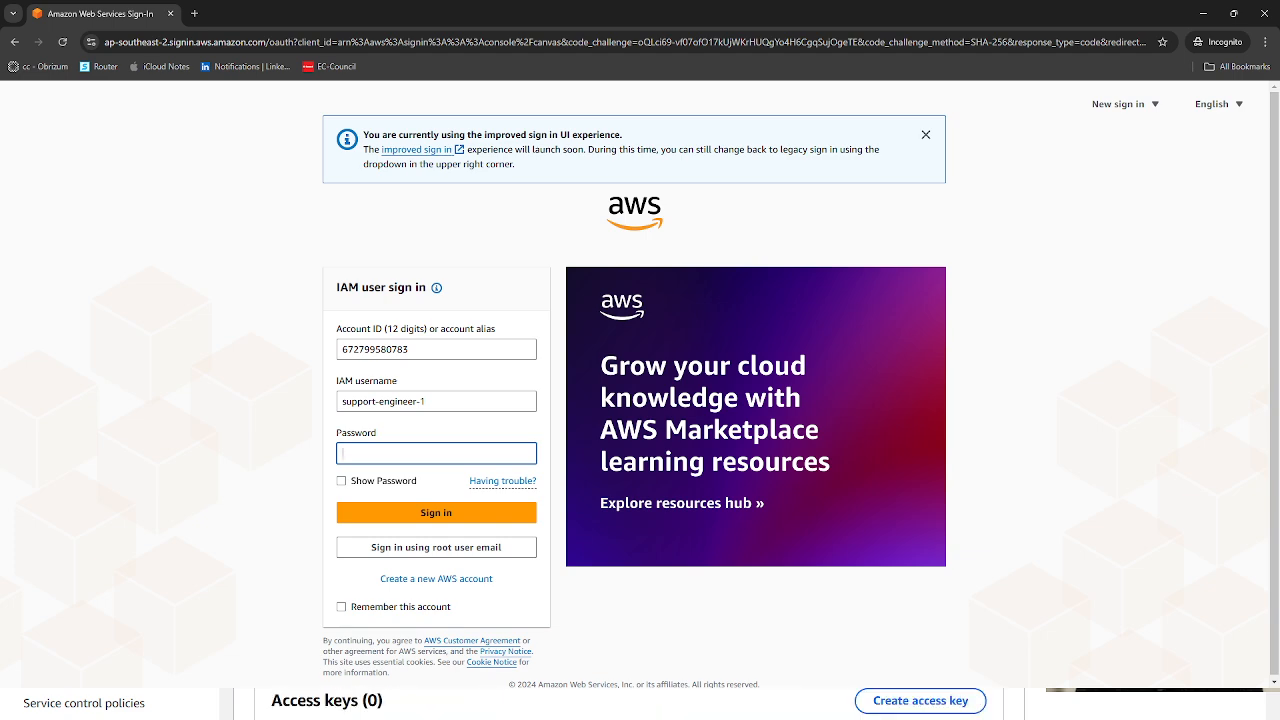
pyautogui.hotkey('alt', 'Tab')
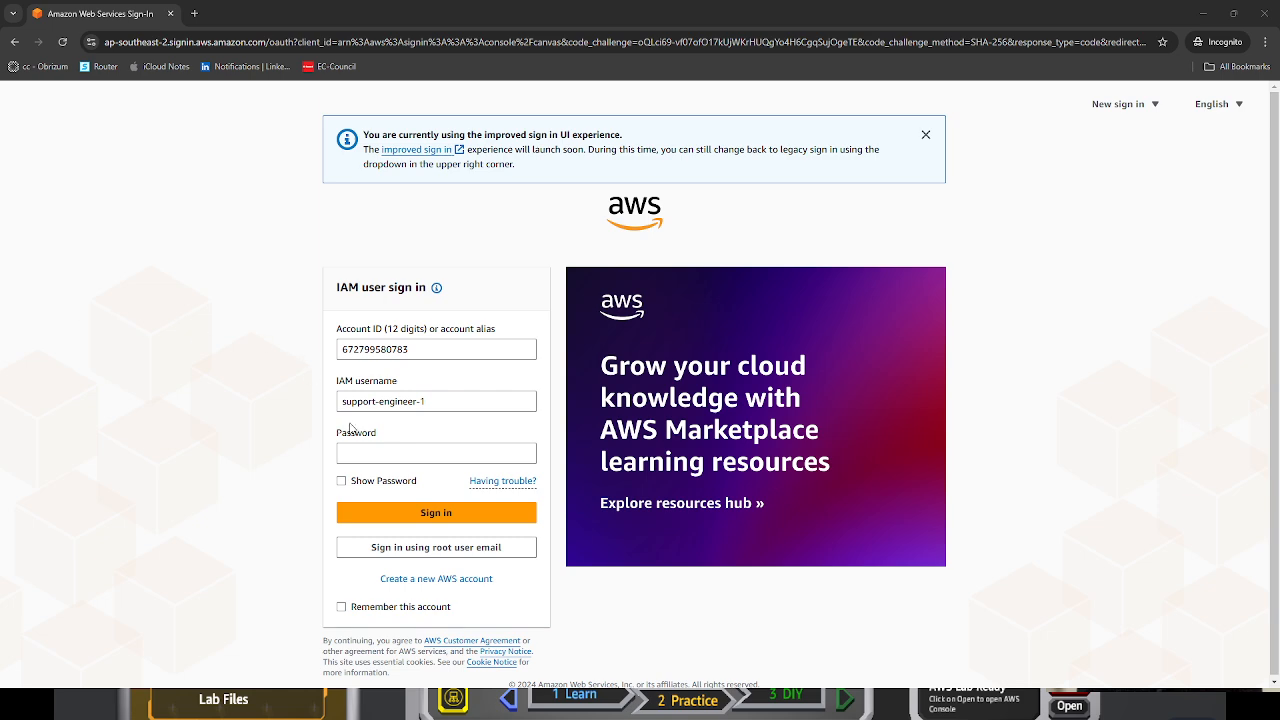
pyautogui.click(370, 456)
pyautogui.hotkey('ctrl', 'v')
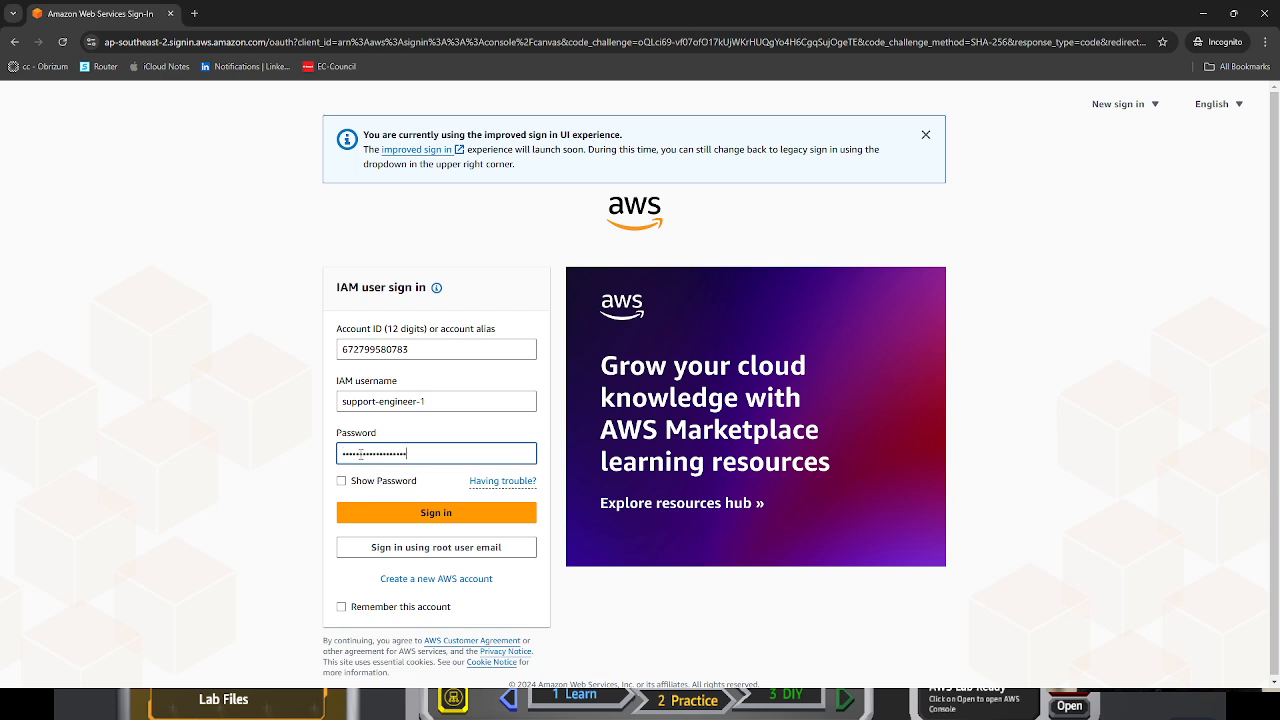
pyautogui.click(377, 514)
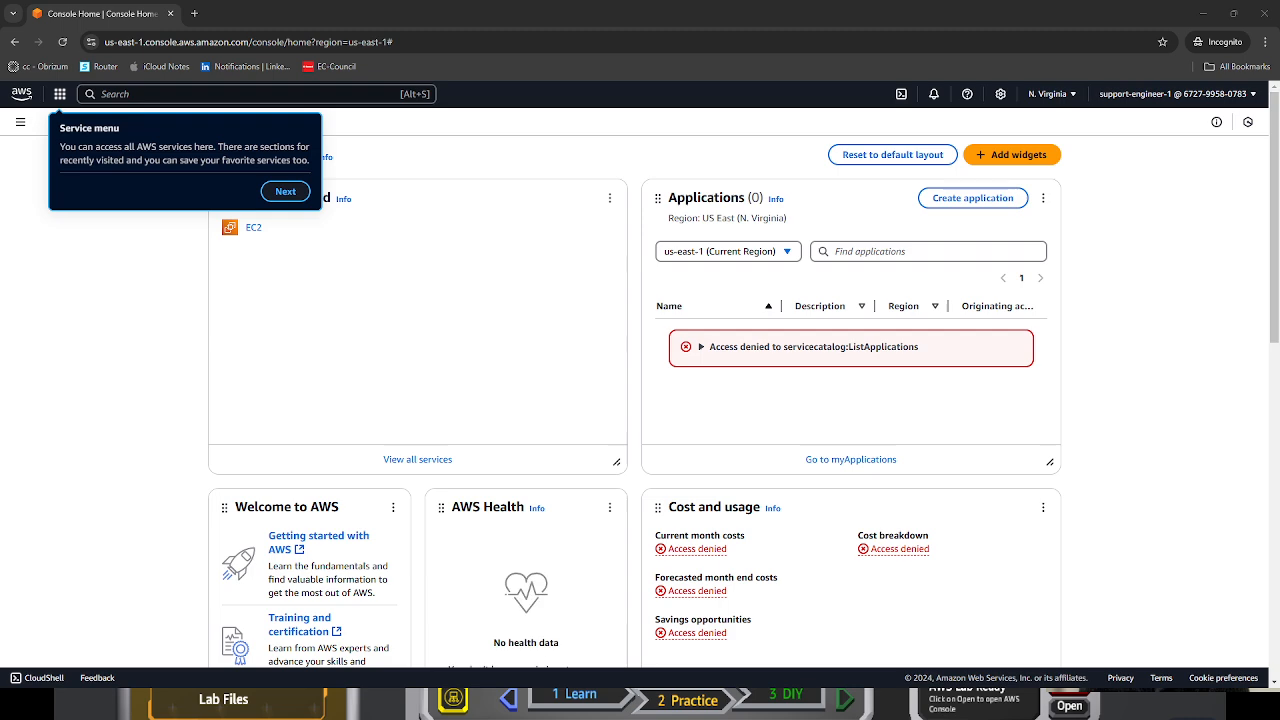
# Dismiss the introductory tips on the service menu, resource search, notifications and unified settings in the console.
pyautogui.click(286, 192)
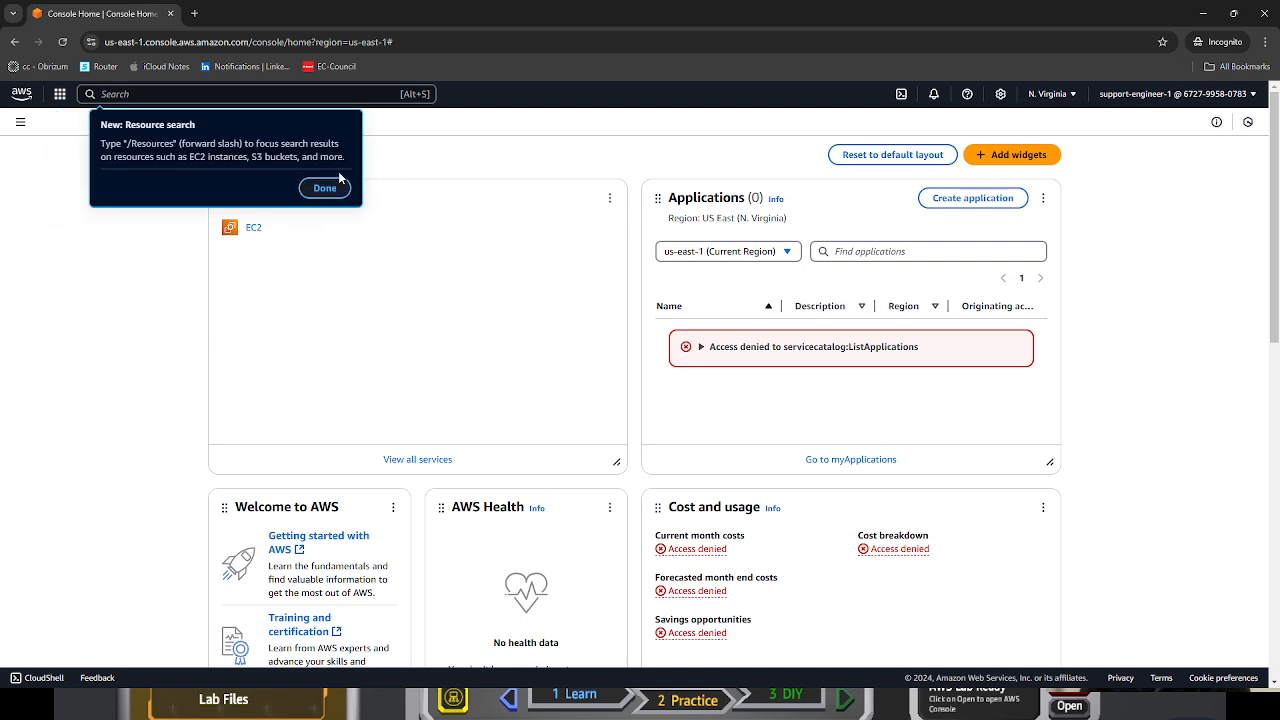
pyautogui.click(325, 188)
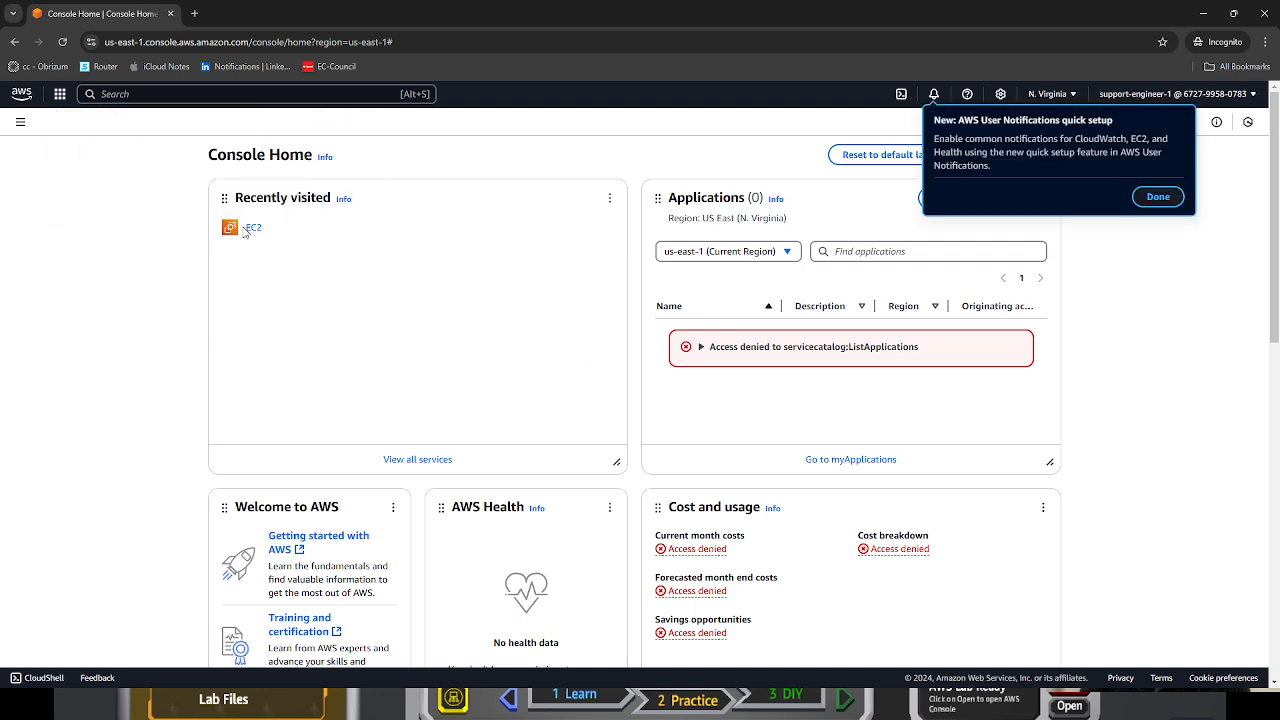
pyautogui.click(1155, 197)
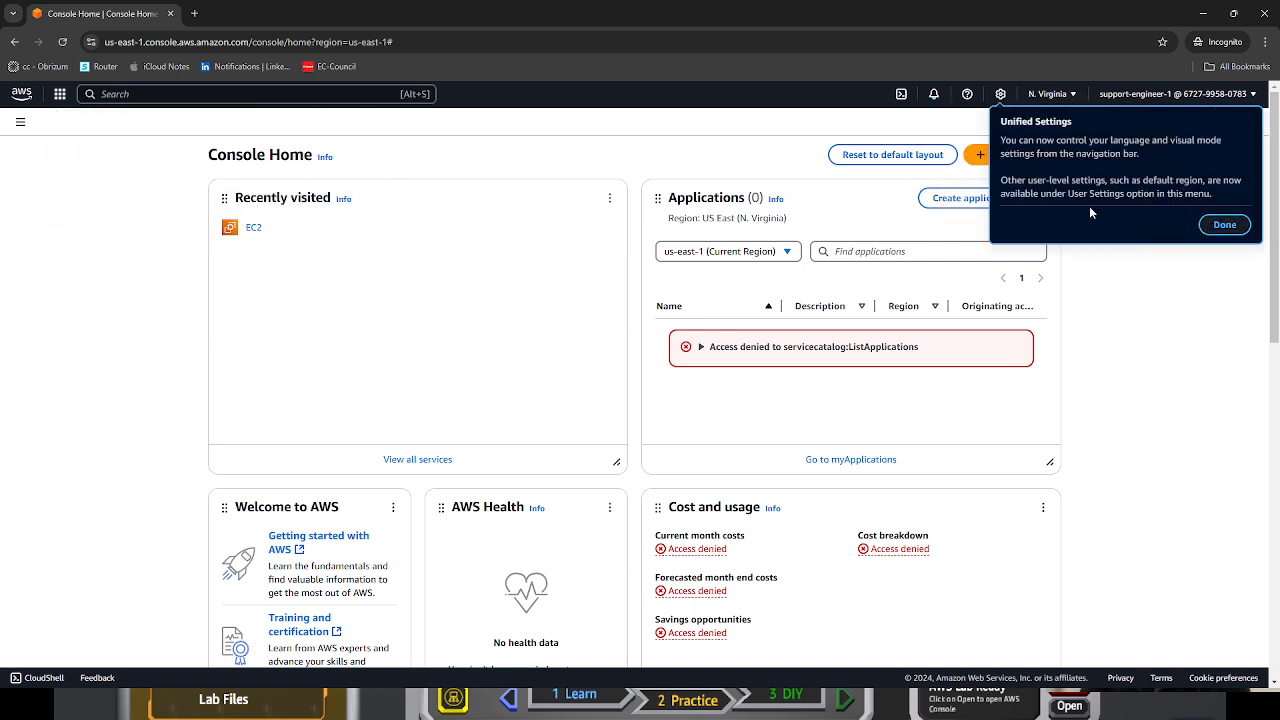
pyautogui.click(1231, 229)
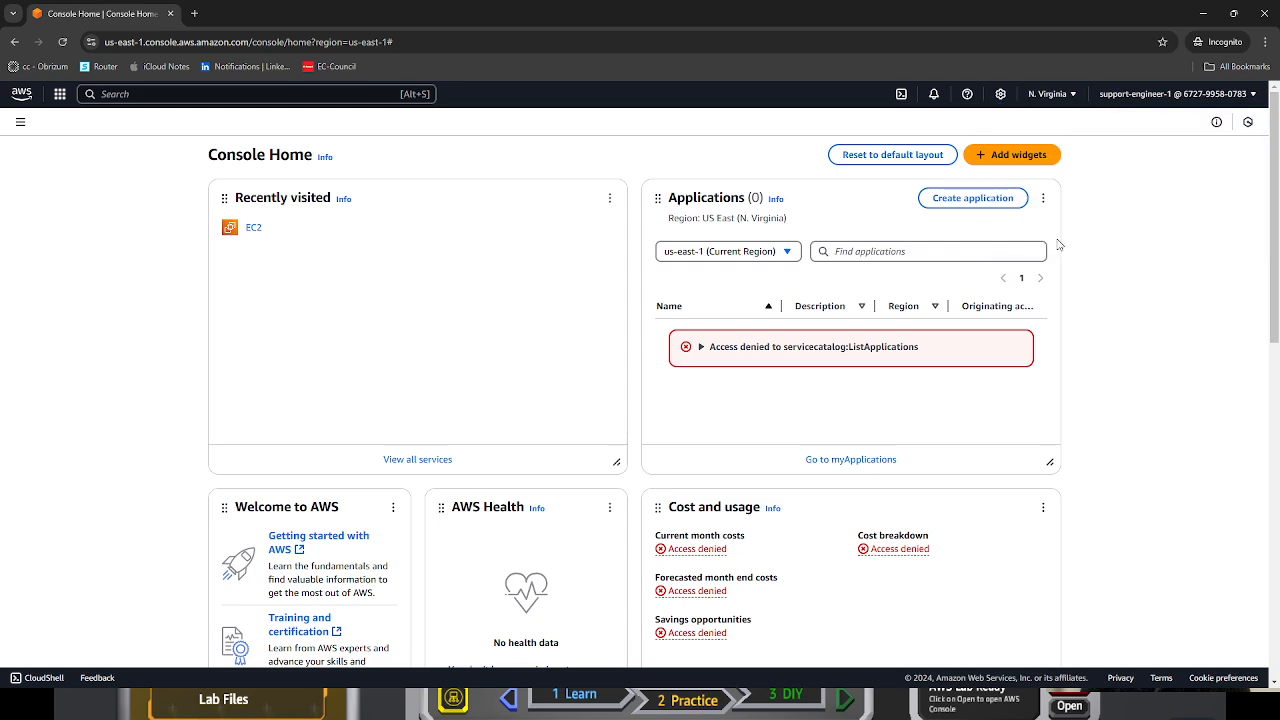
# Open the EC2 dashboard, check the available regions while staying in N. Virginia, and list the running instances.
pyautogui.click(249, 234)
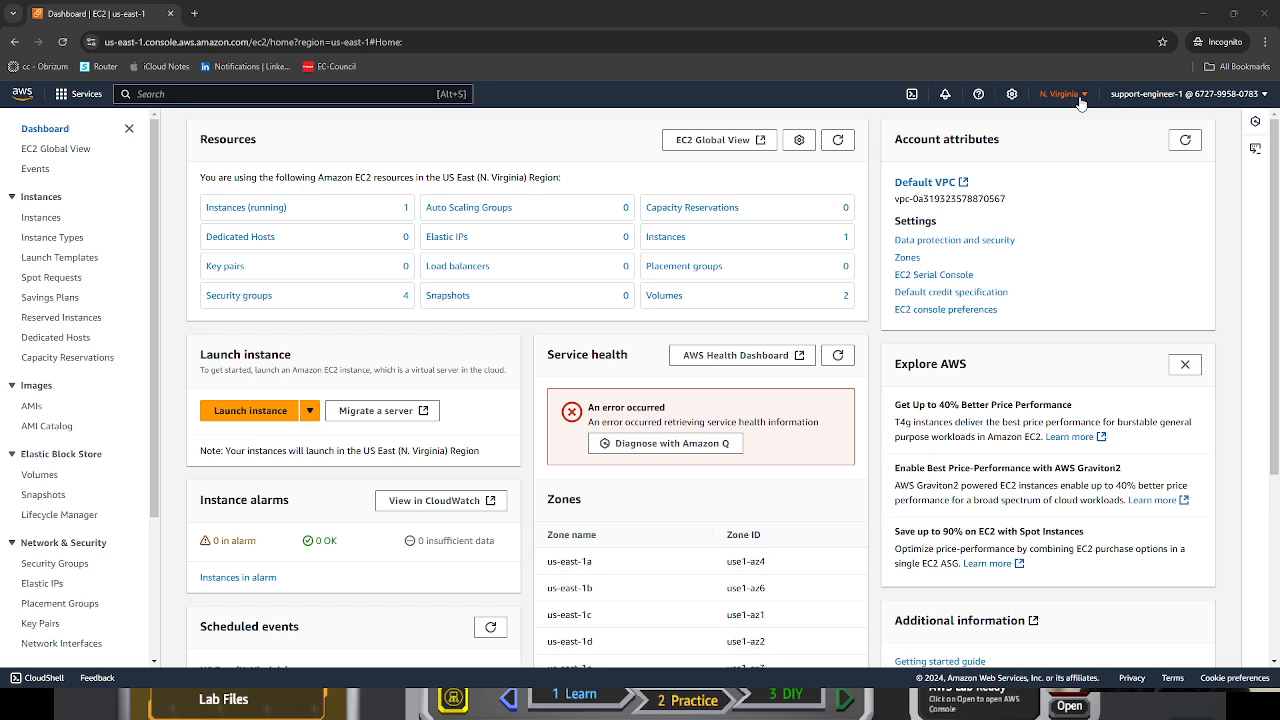
pyautogui.click(1062, 94)
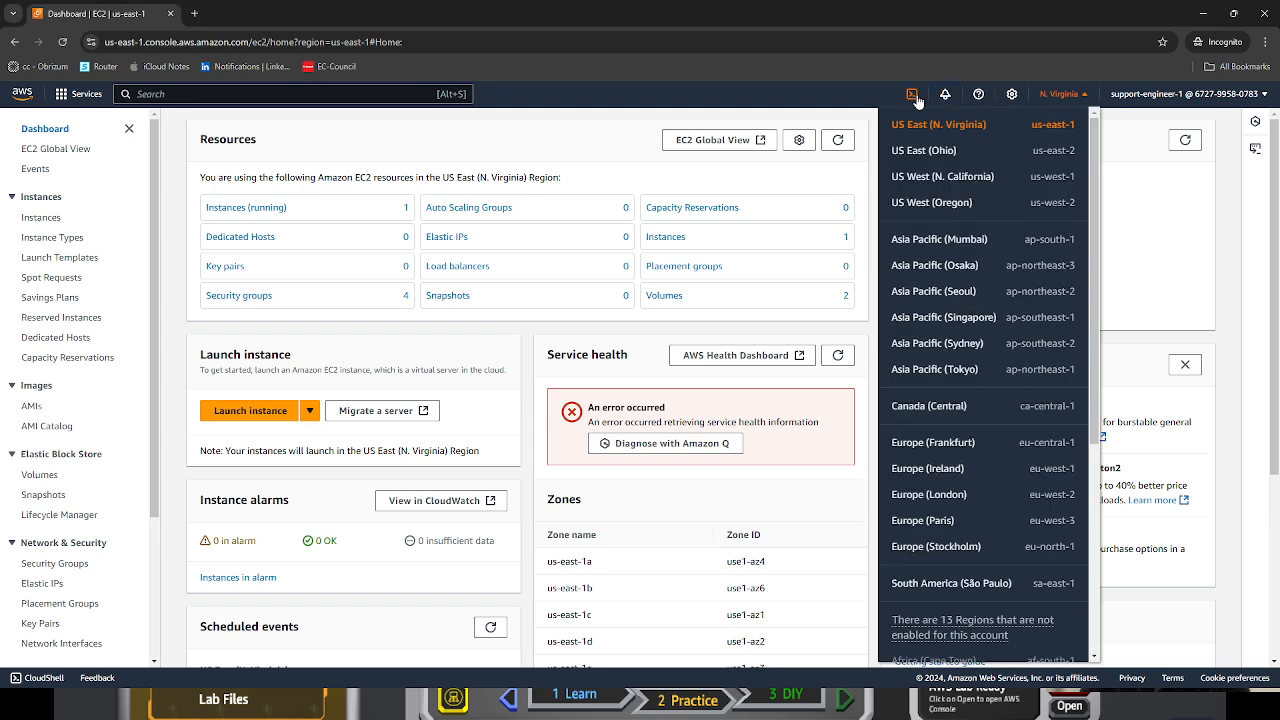
pyautogui.click(867, 85)
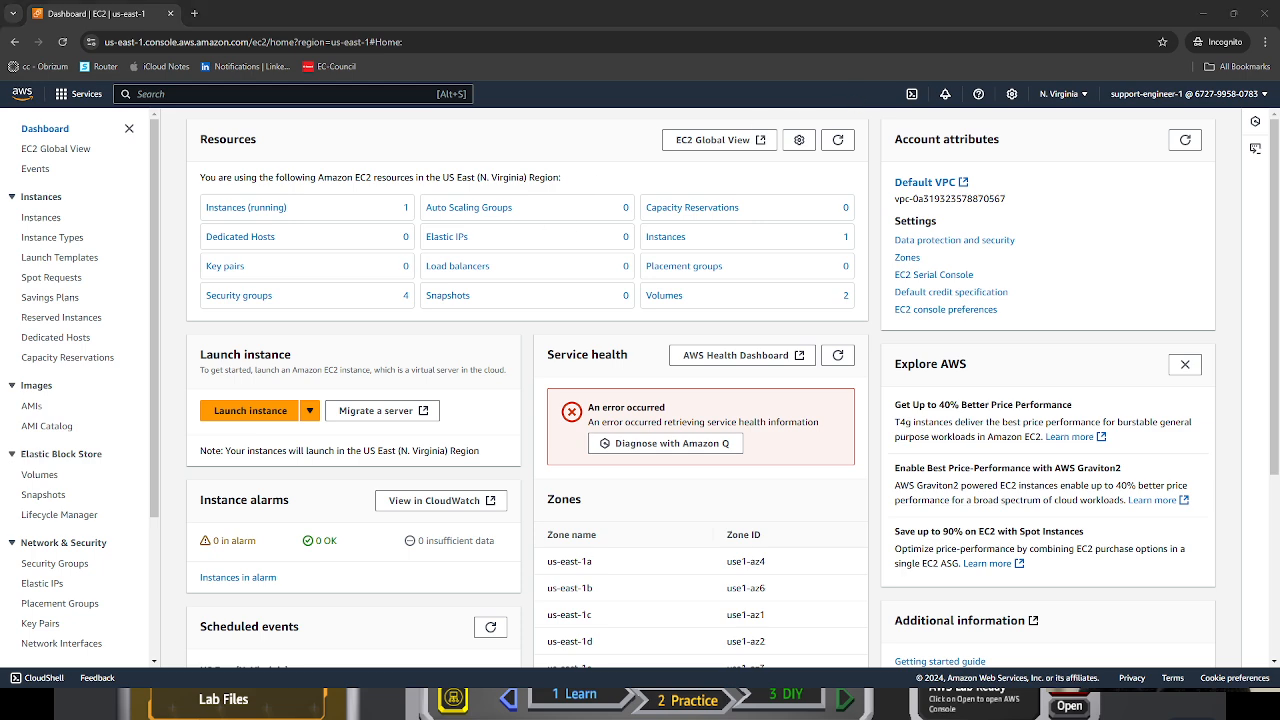
pyautogui.click(254, 208)
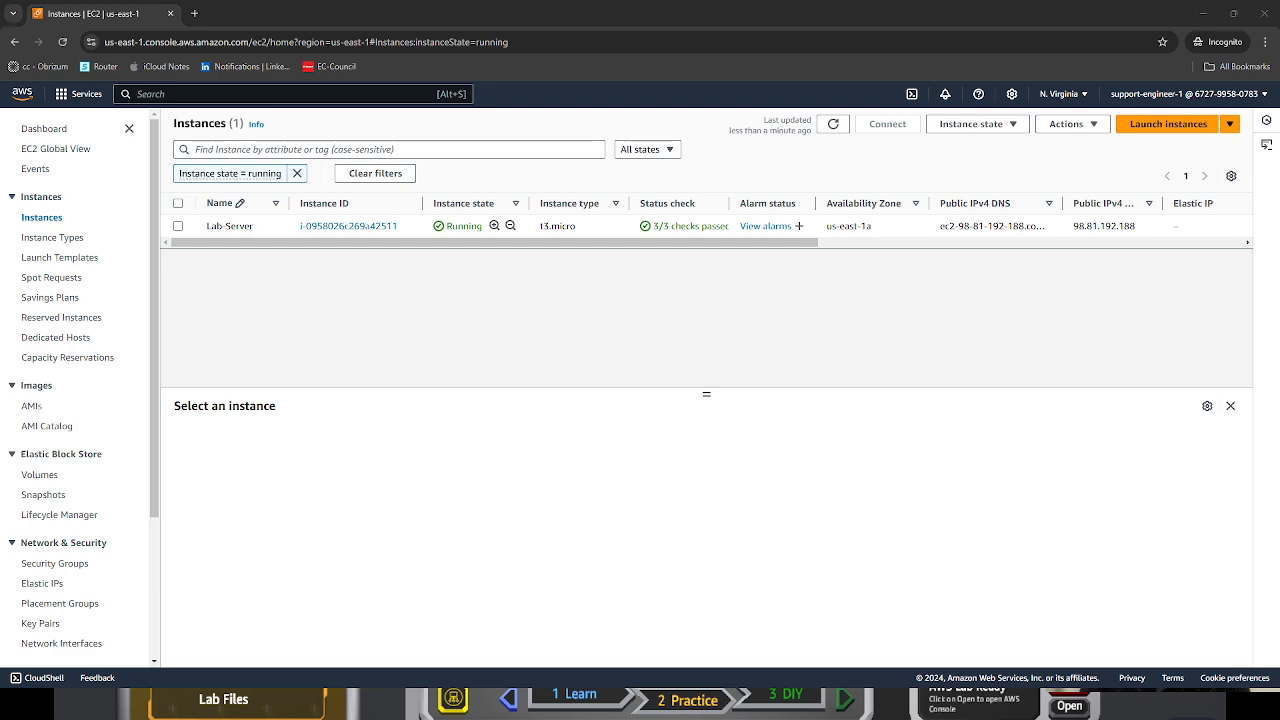
# Try to terminate the Lab-Server instance as support-engineer-1.
pyautogui.click(178, 227)
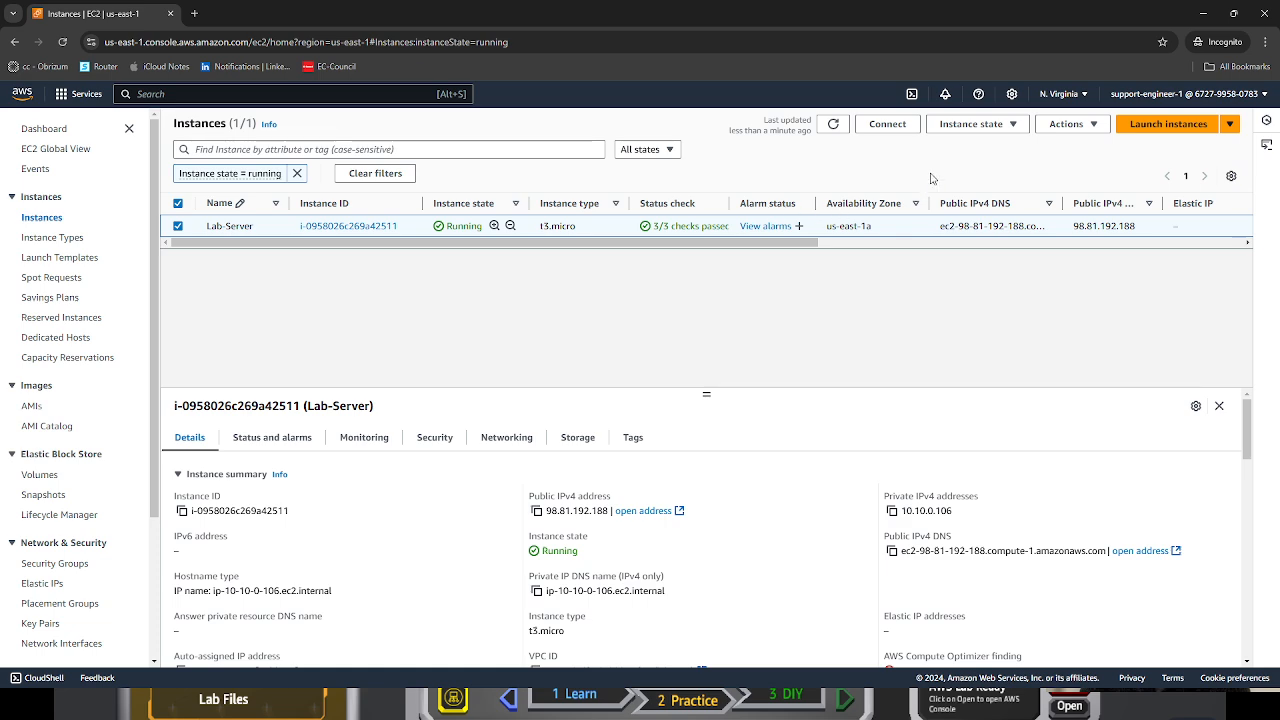
pyautogui.click(994, 128)
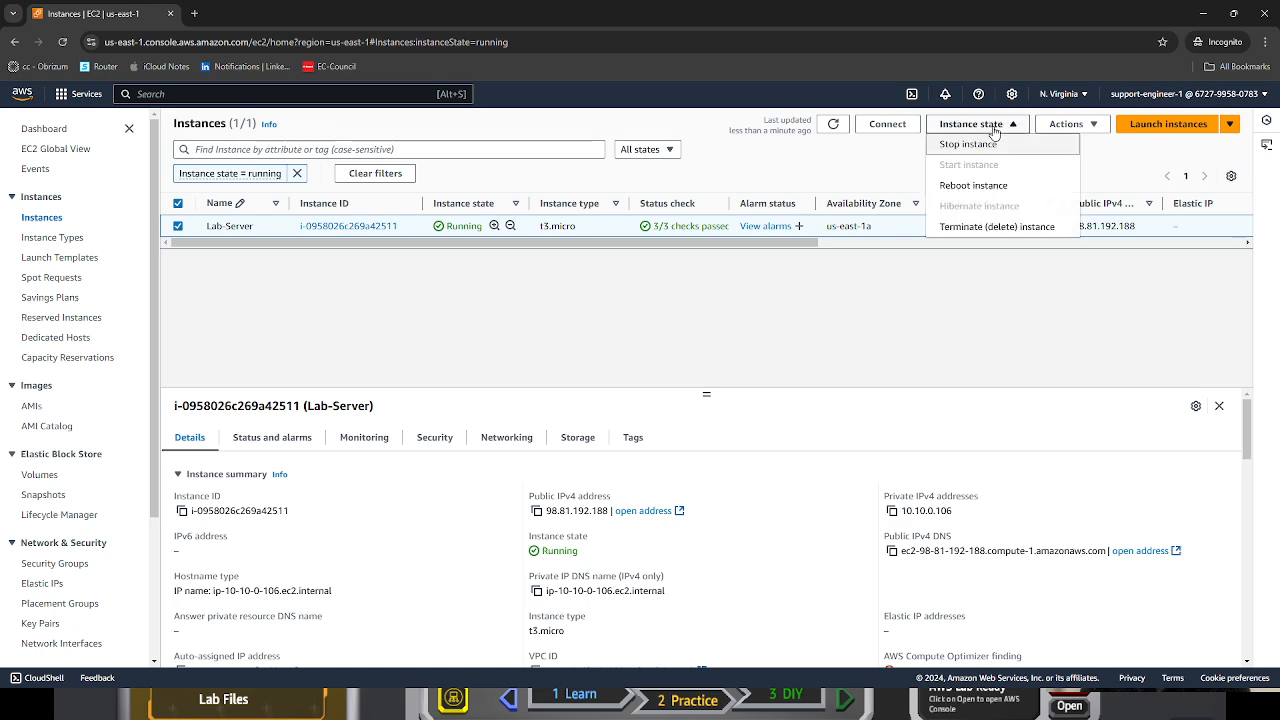
pyautogui.click(1010, 228)
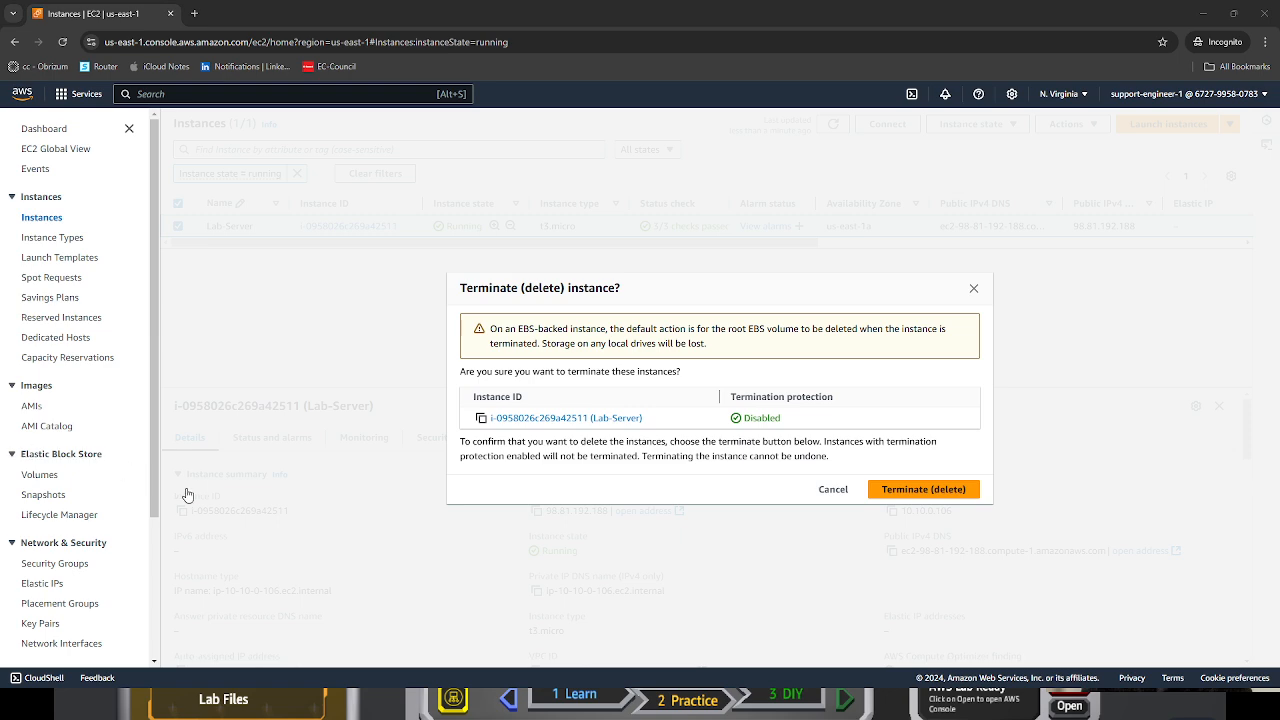
pyautogui.click(935, 497)
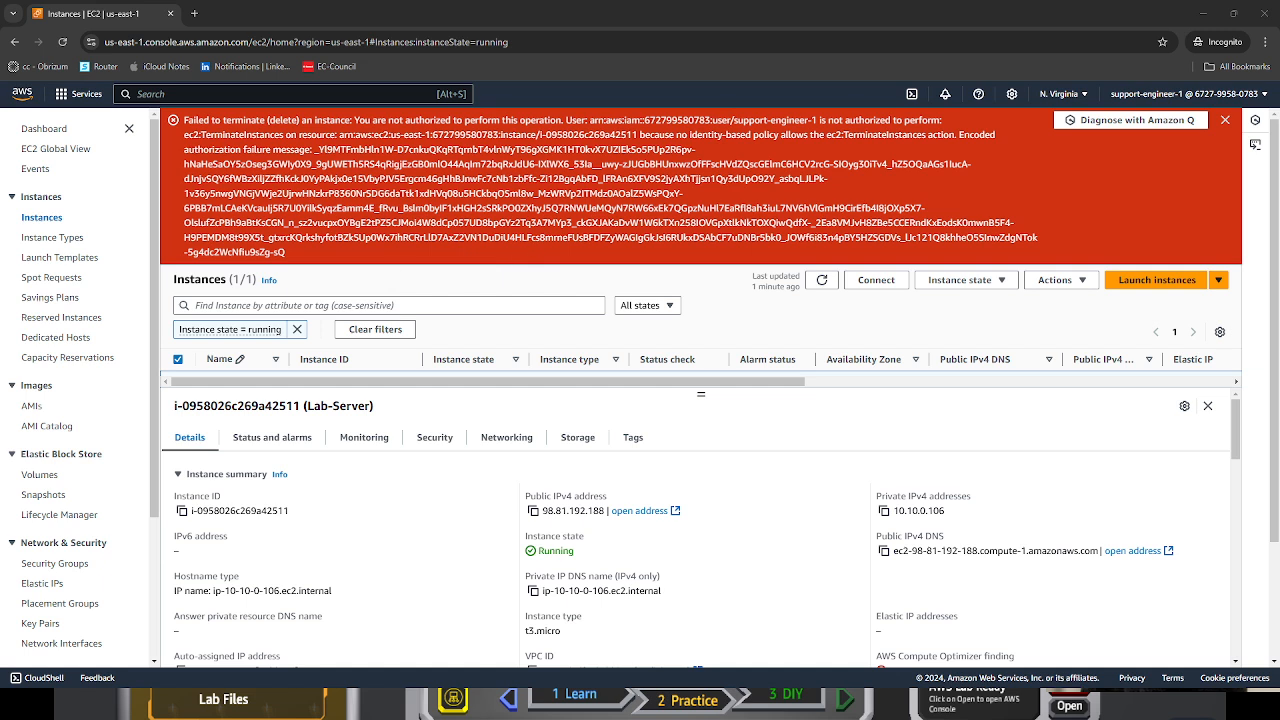
# Move the Cloud Quest lab on to its DIY stage, and check the DIY goals alongside the IAM user groups list.
pyautogui.click(862, 703)
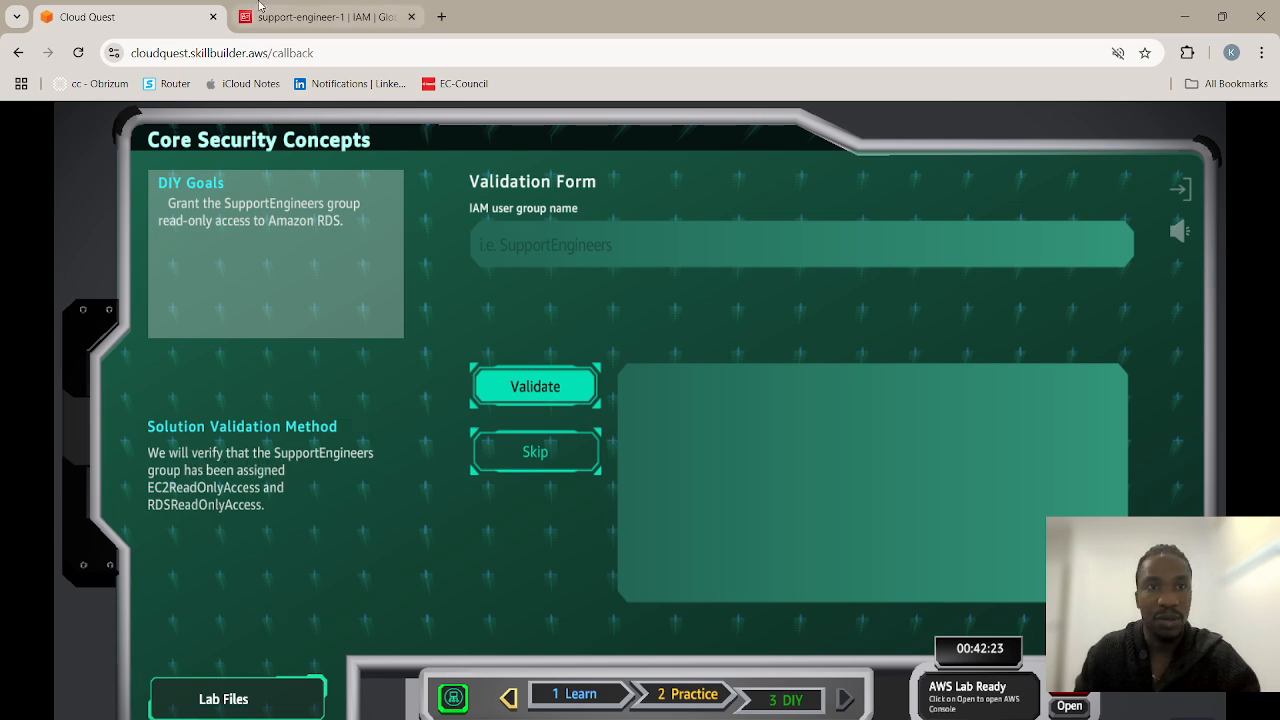
pyautogui.click(322, 14)
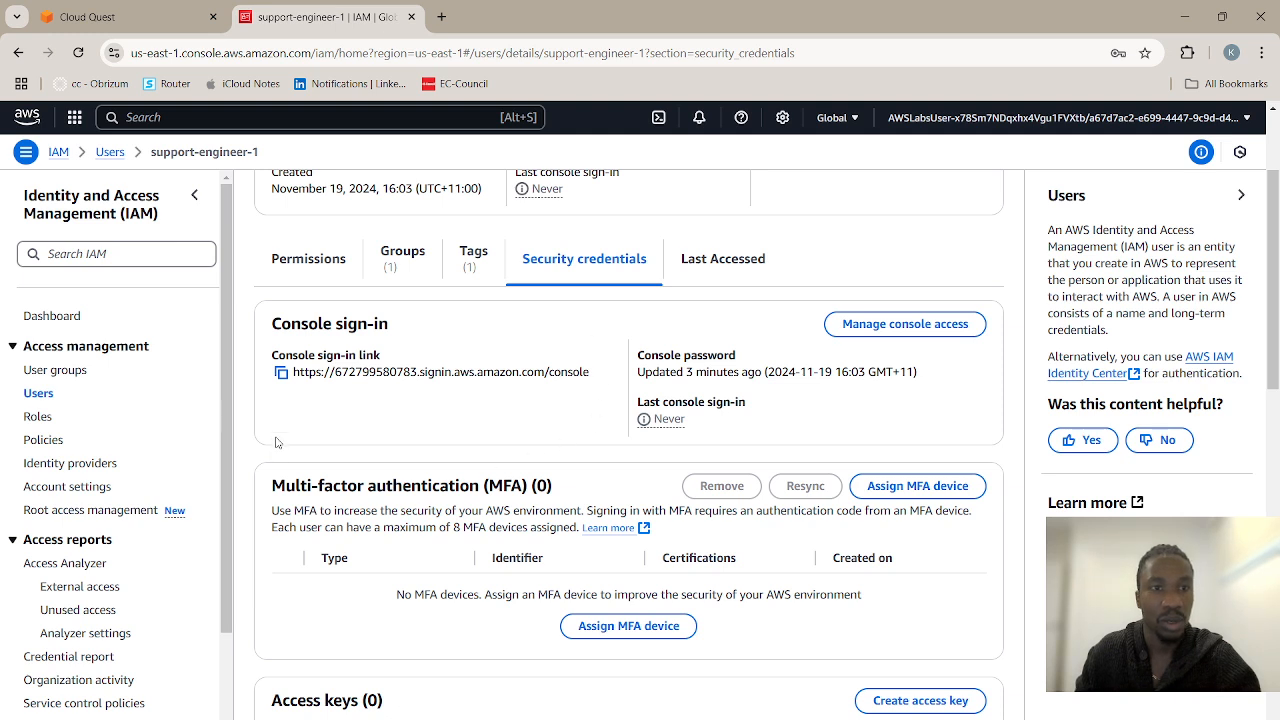
pyautogui.click(55, 372)
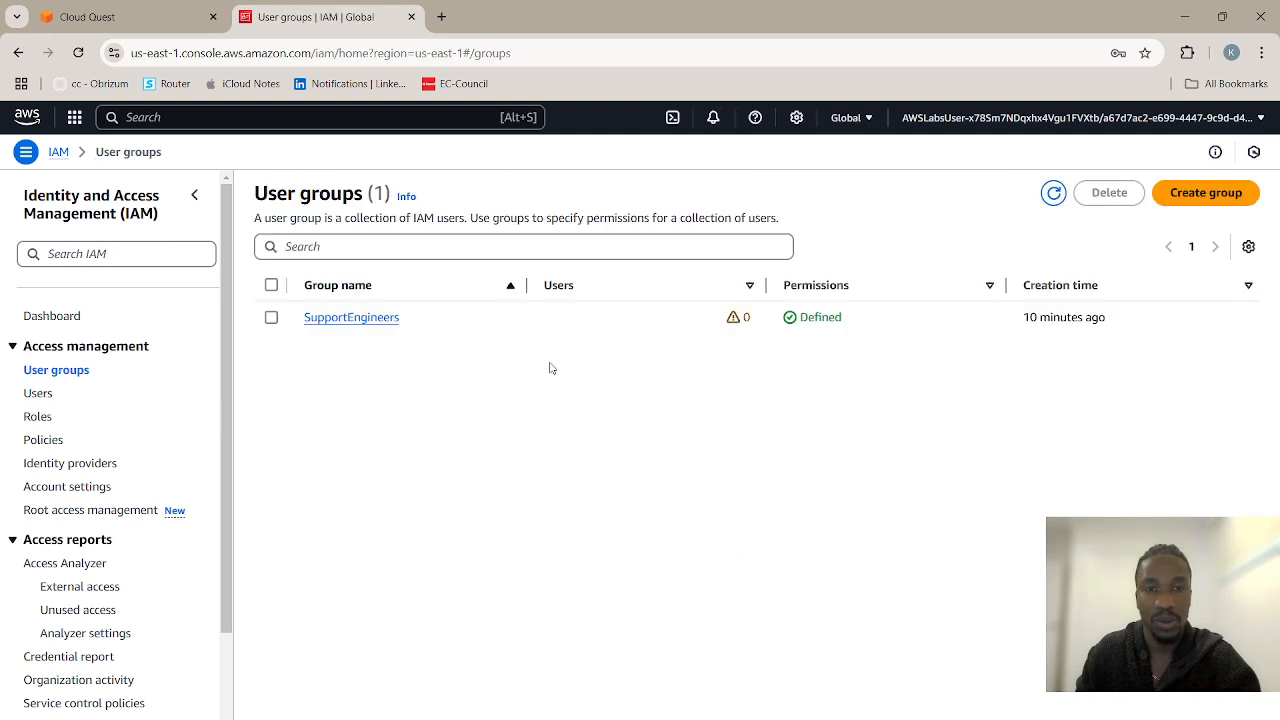
pyautogui.click(144, 14)
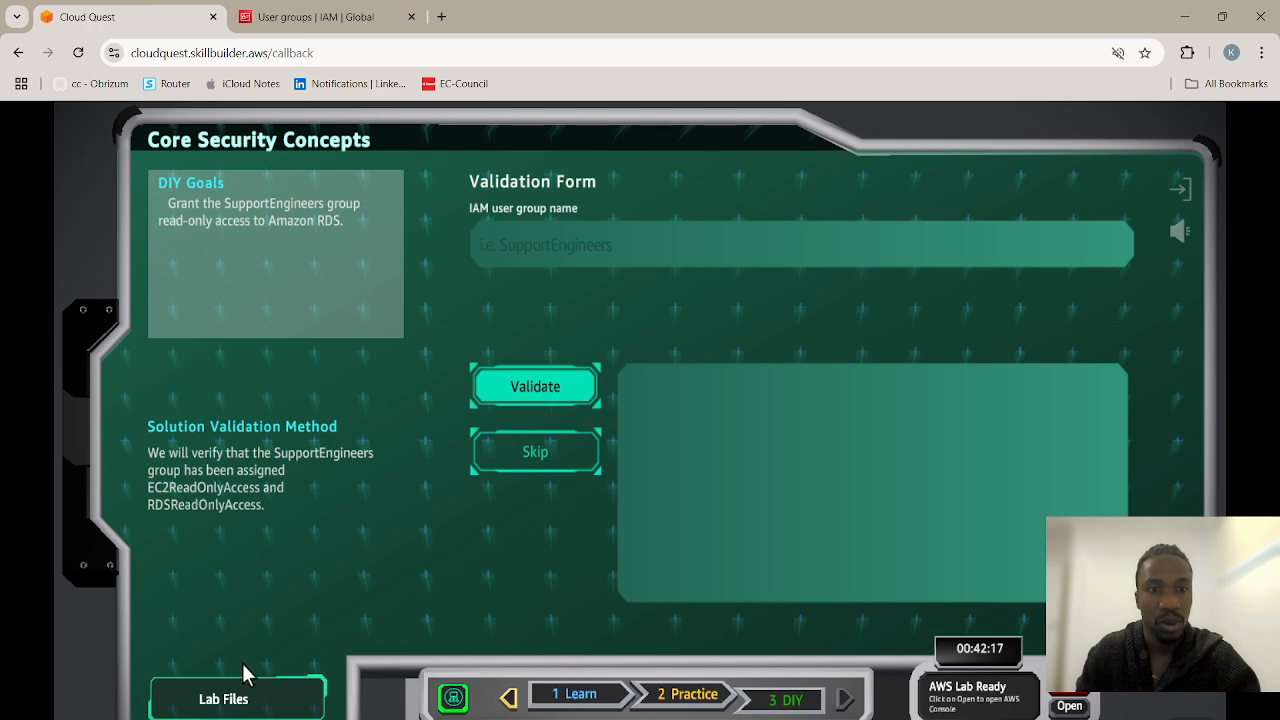
pyautogui.click(236, 703)
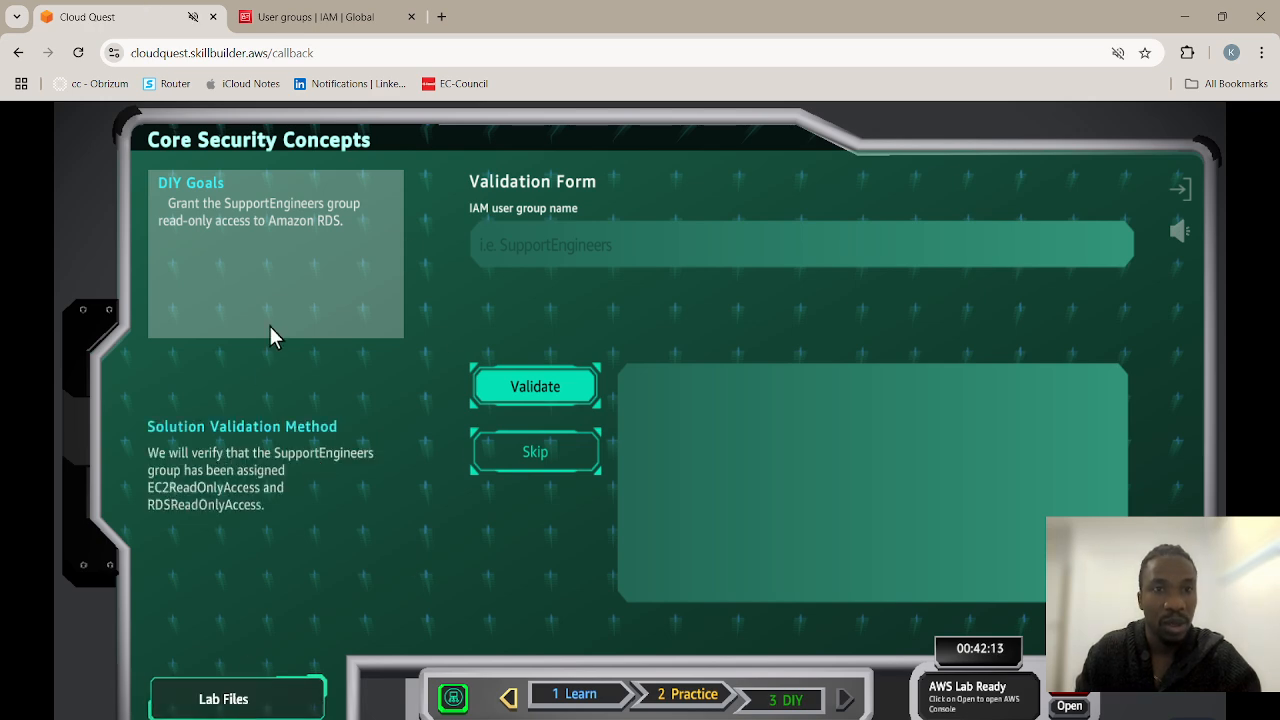
pyautogui.click(300, 14)
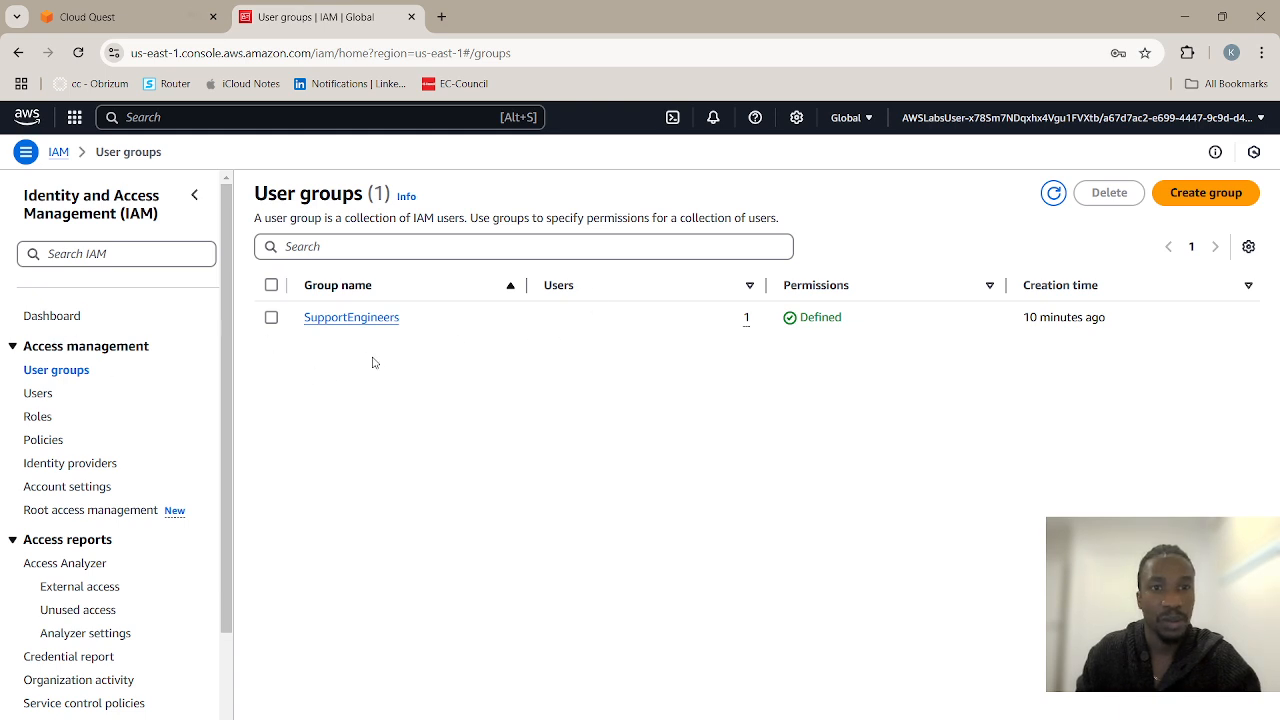
# Search the IAM policies for "ec2rea", recheck the DIY goals in Cloud Quest, and return to the user groups list.
pyautogui.click(43, 440)
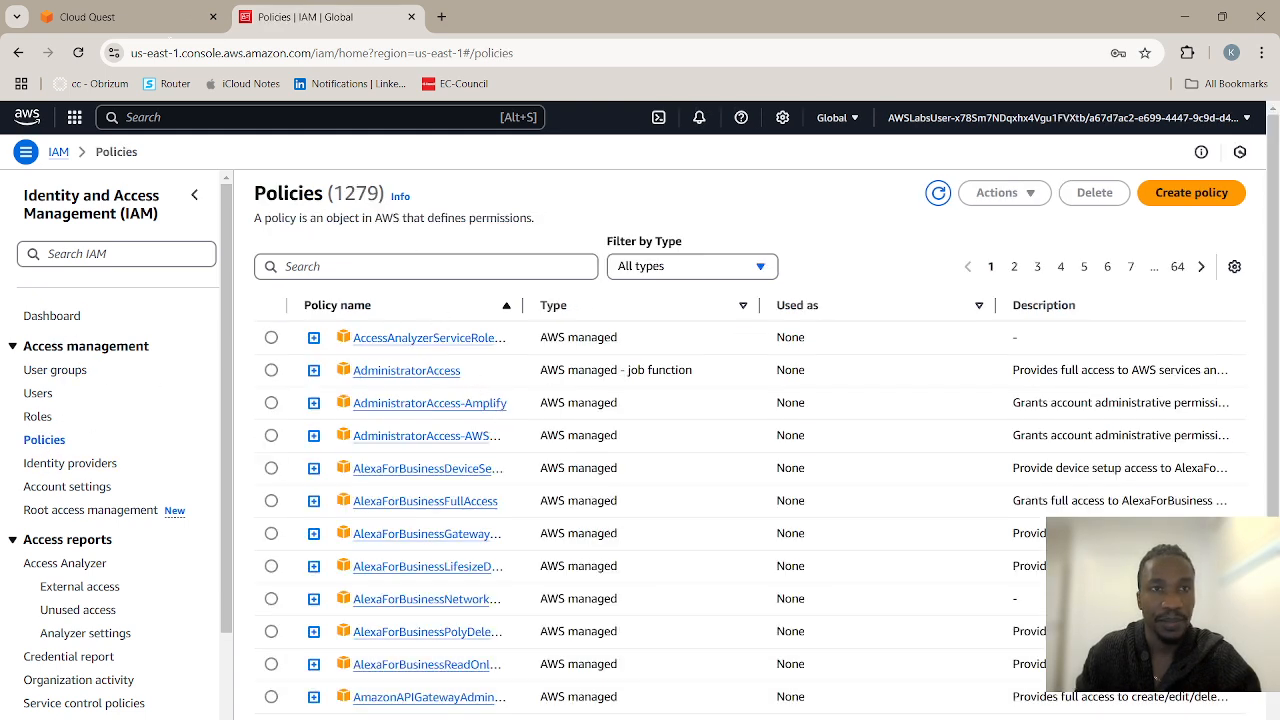
pyautogui.click(87, 16)
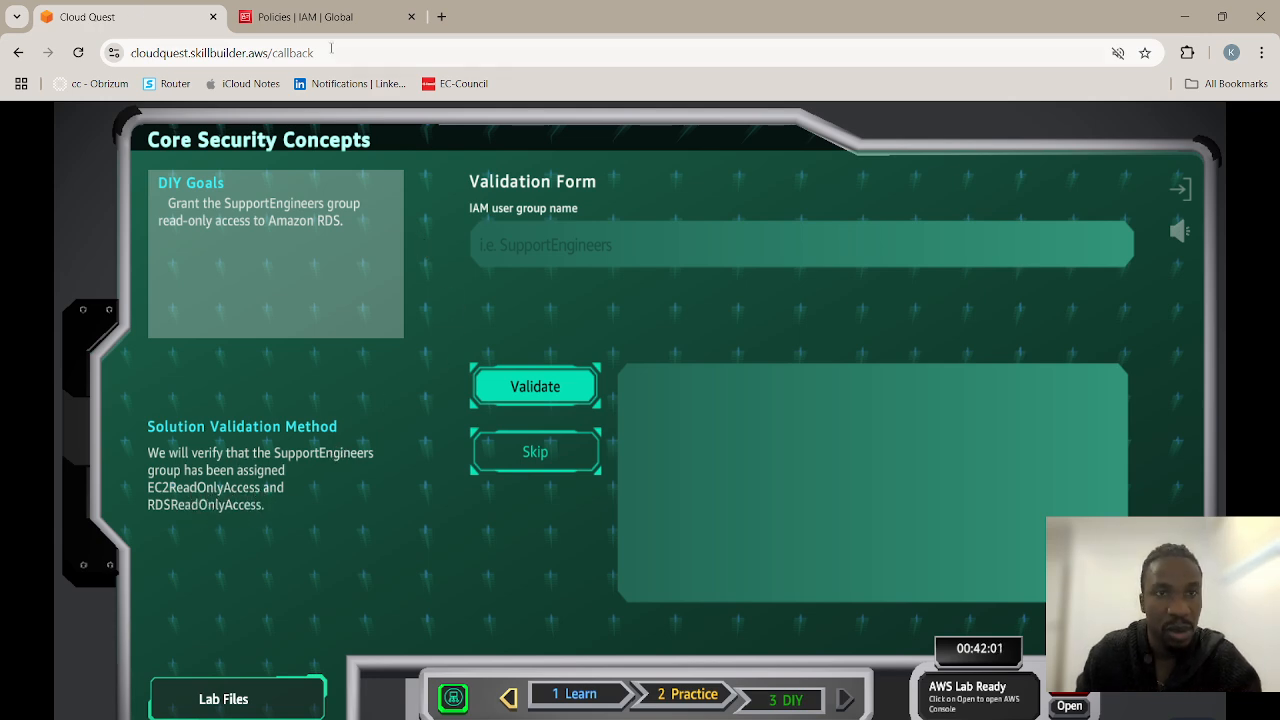
pyautogui.click(300, 16)
pyautogui.click(352, 257)
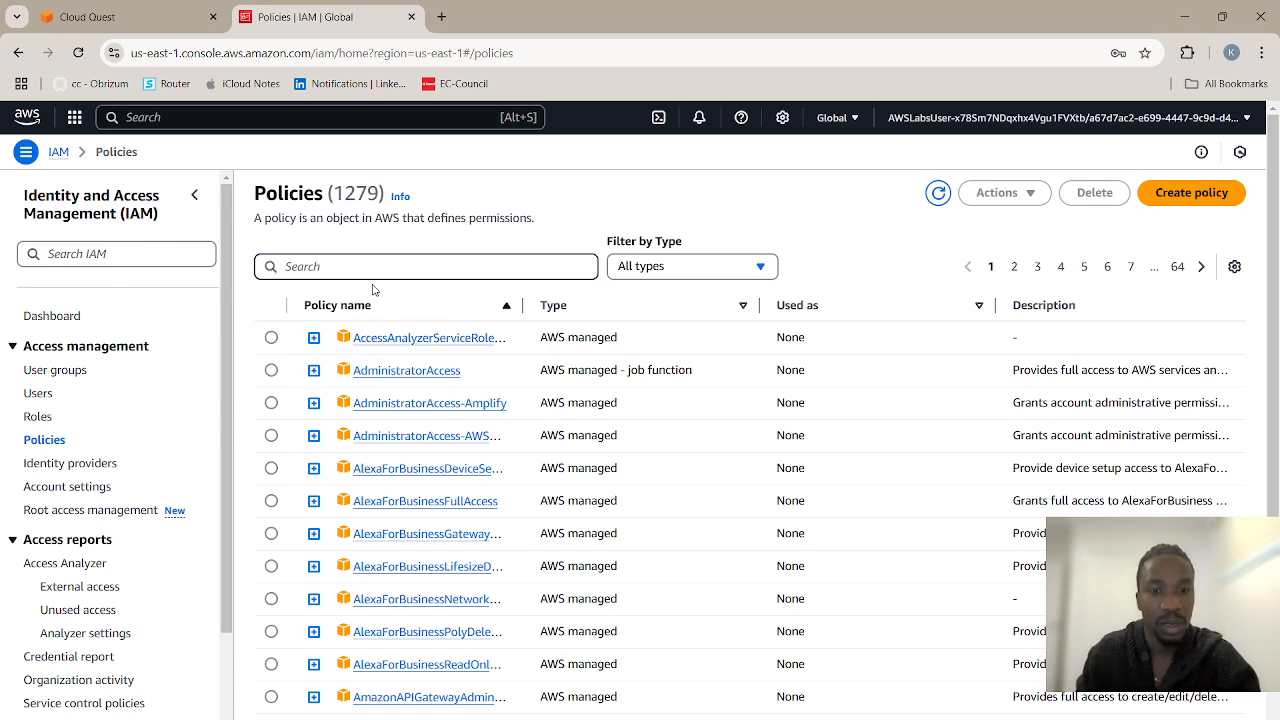
pyautogui.write('ecs')
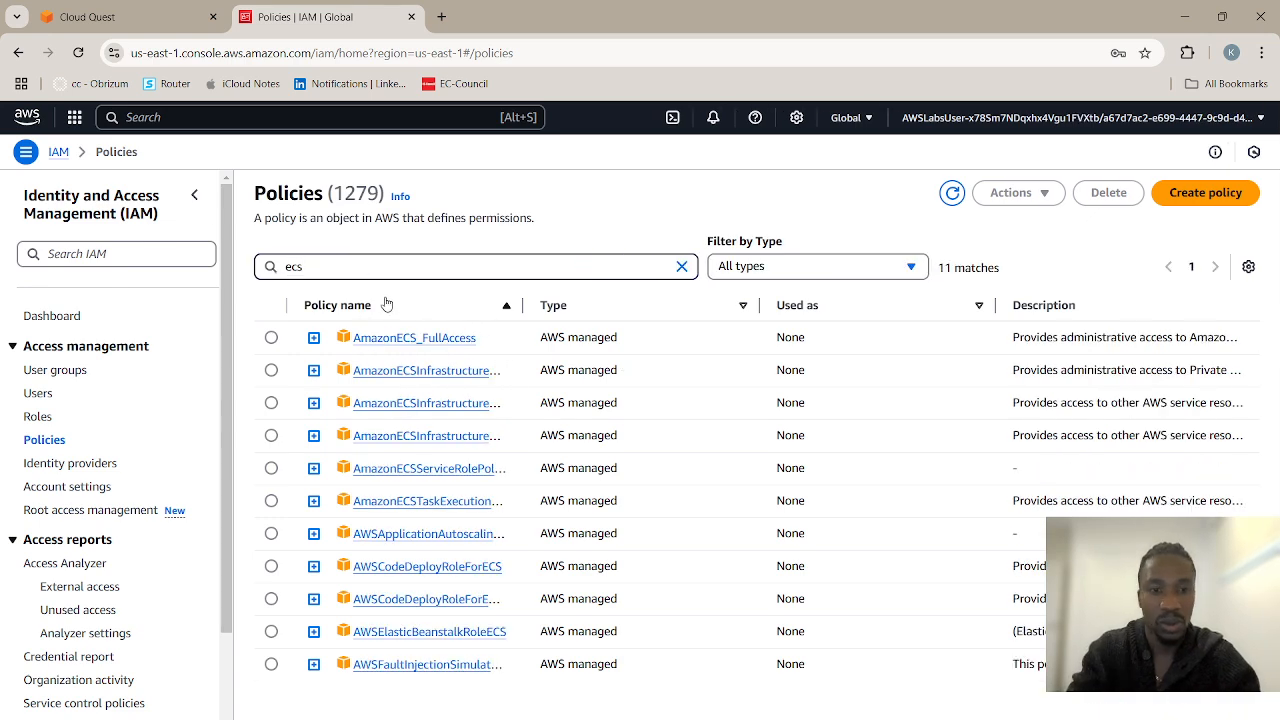
pyautogui.press('BackSpace')
pyautogui.write('2rea')
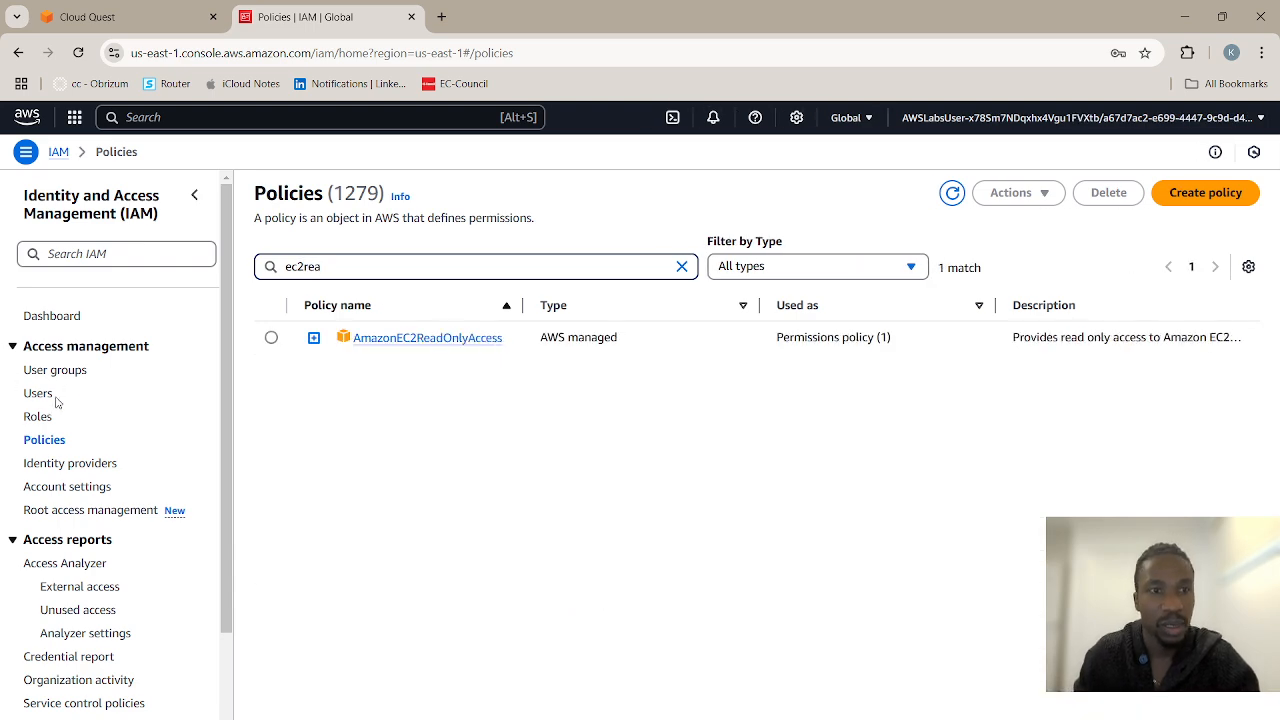
pyautogui.click(80, 370)
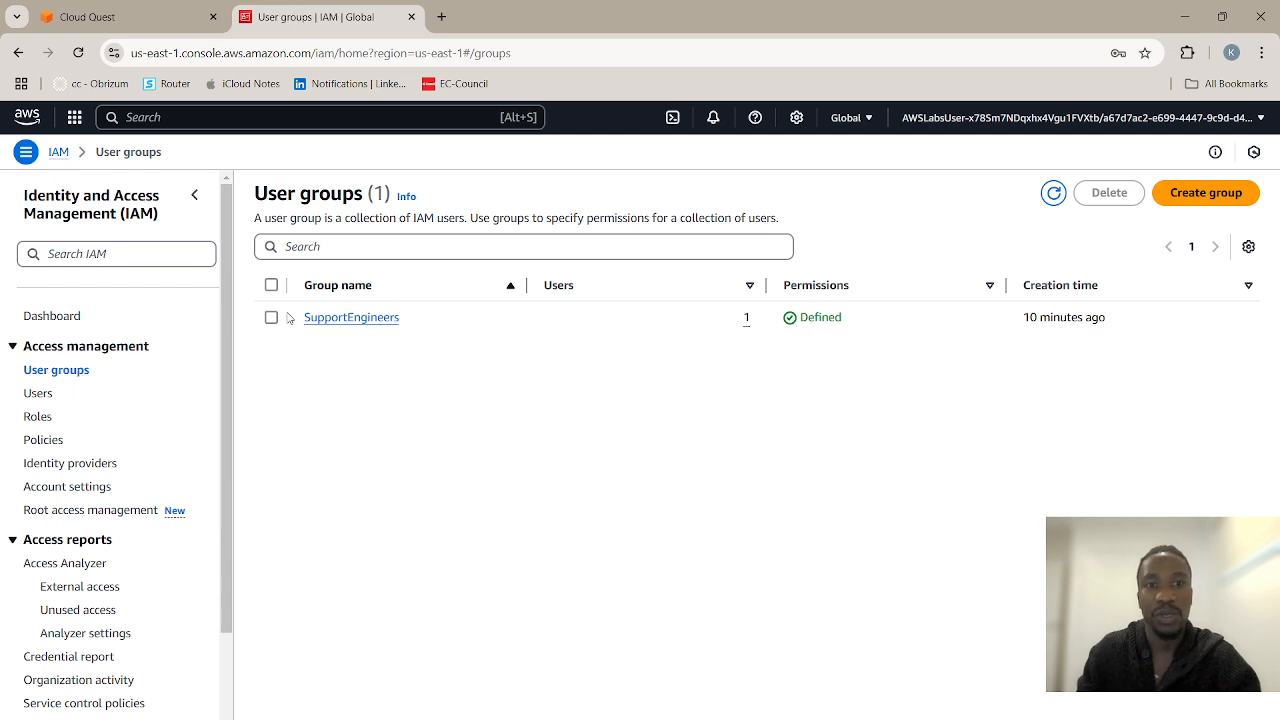
# Open the SupportEngineers user group, cancel editing its name, and view its attached permissions policies.
pyautogui.click(352, 318)
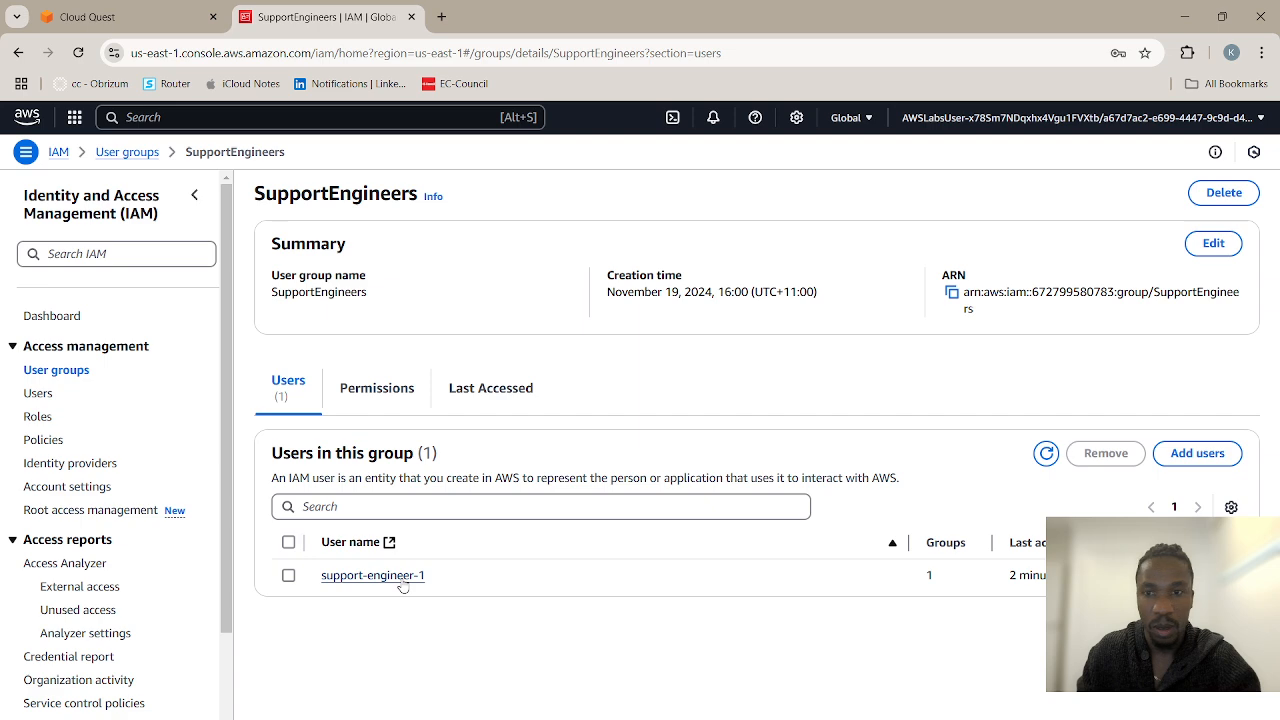
pyautogui.click(1208, 245)
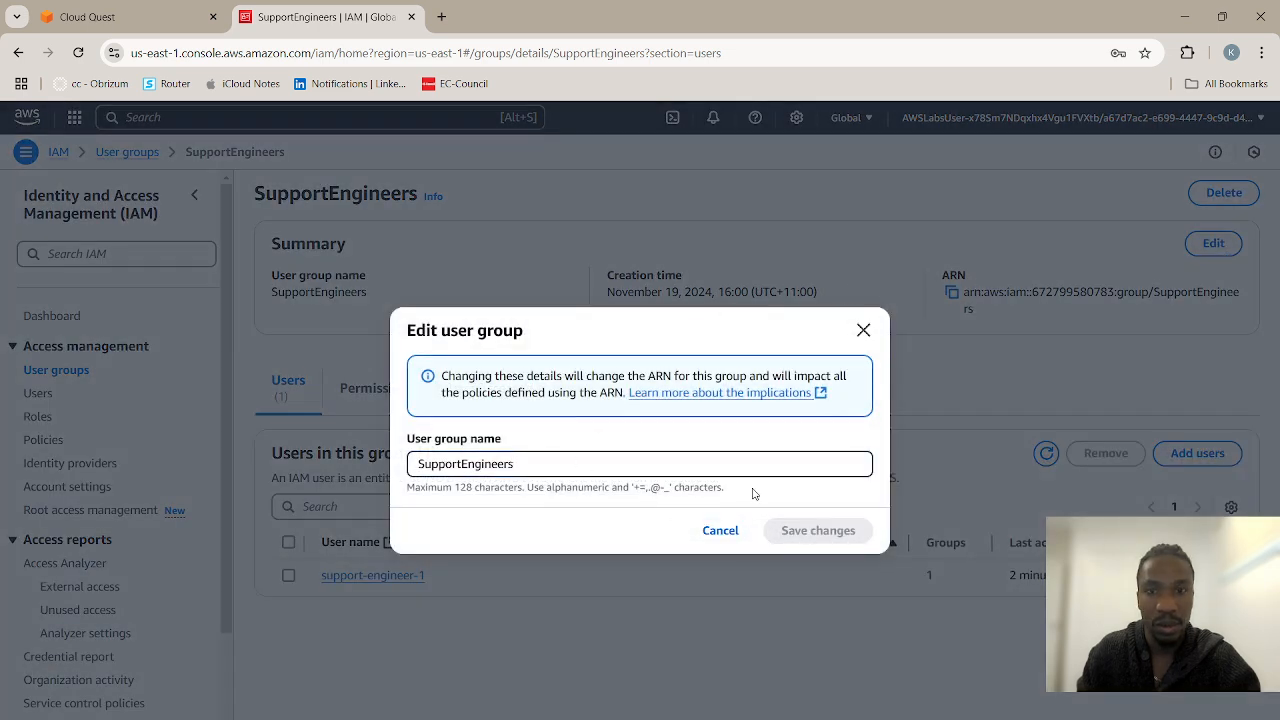
pyautogui.click(863, 330)
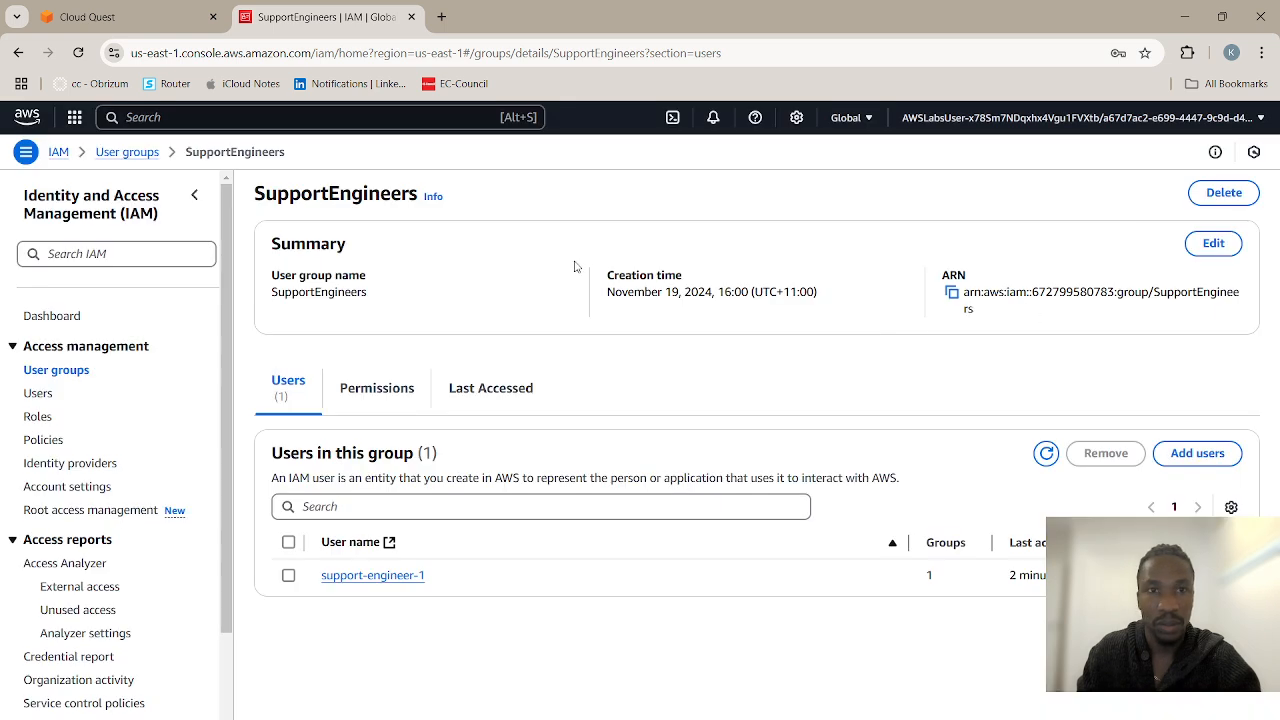
pyautogui.click(392, 398)
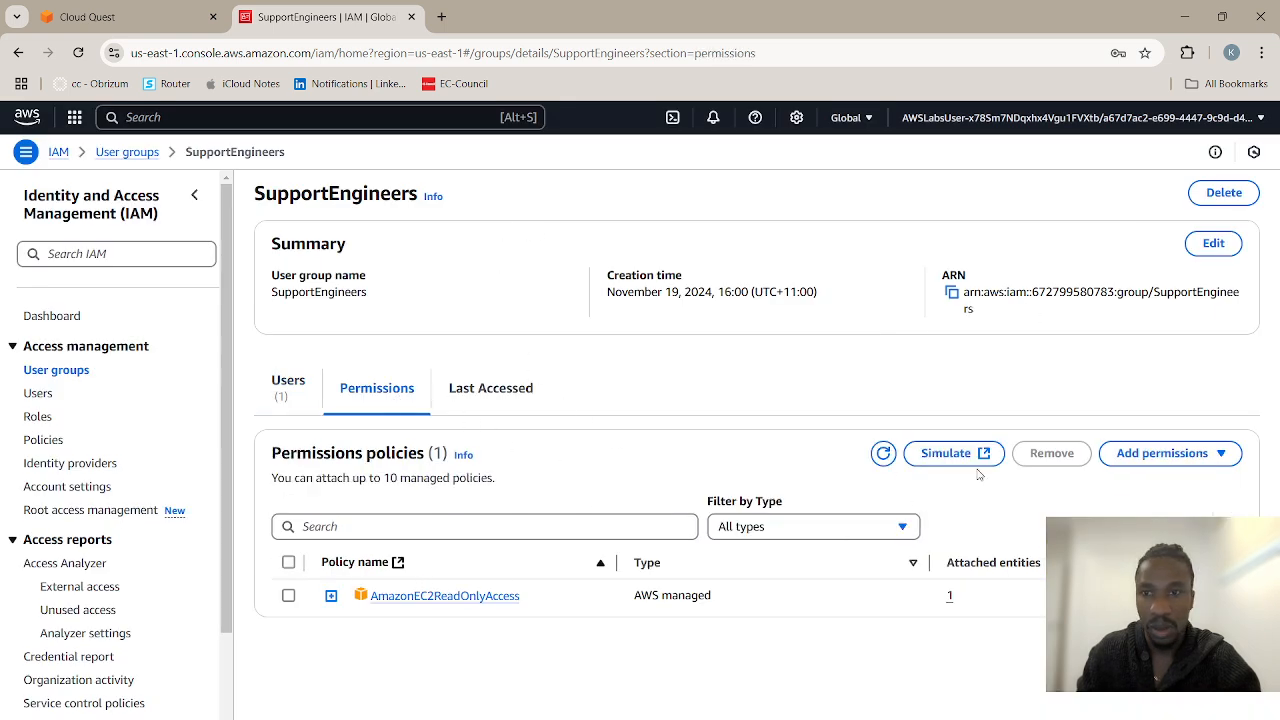
# Start attaching policies to SupportEngineers, search the available policies for "ec2", and recheck the validation requirements in Cloud Quest before returning to IAM.
pyautogui.click(1169, 459)
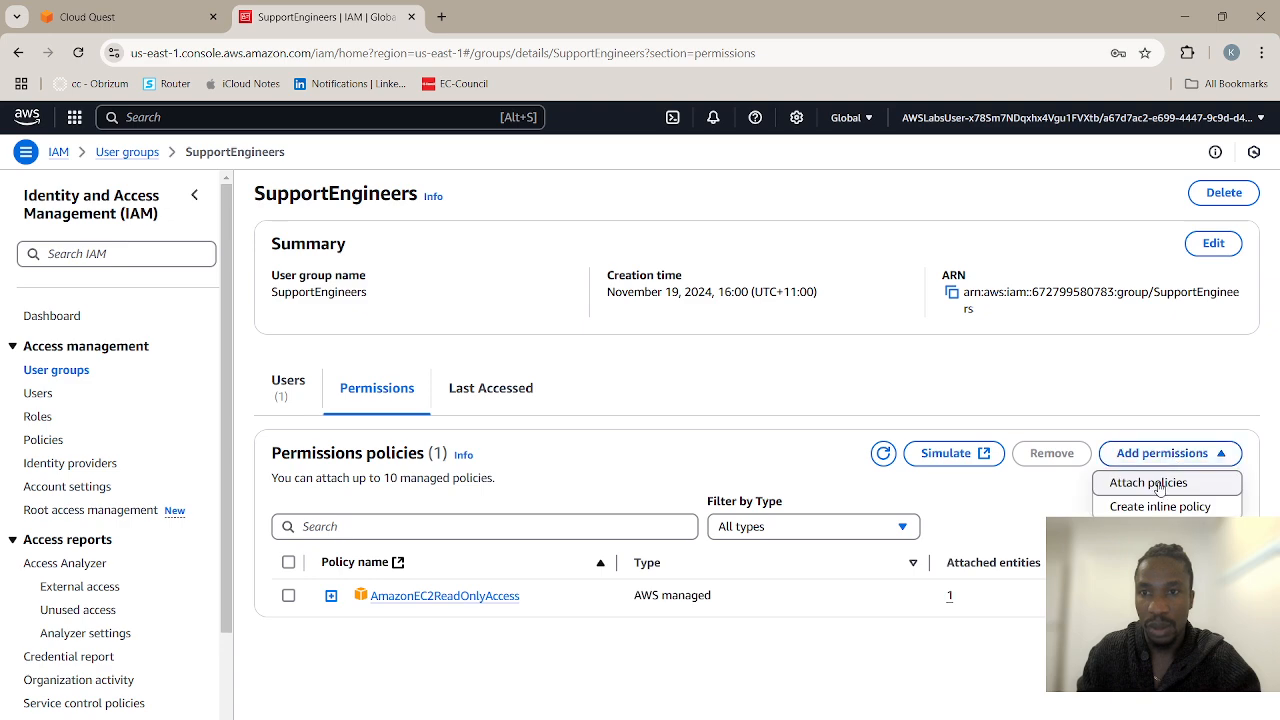
pyautogui.click(1150, 483)
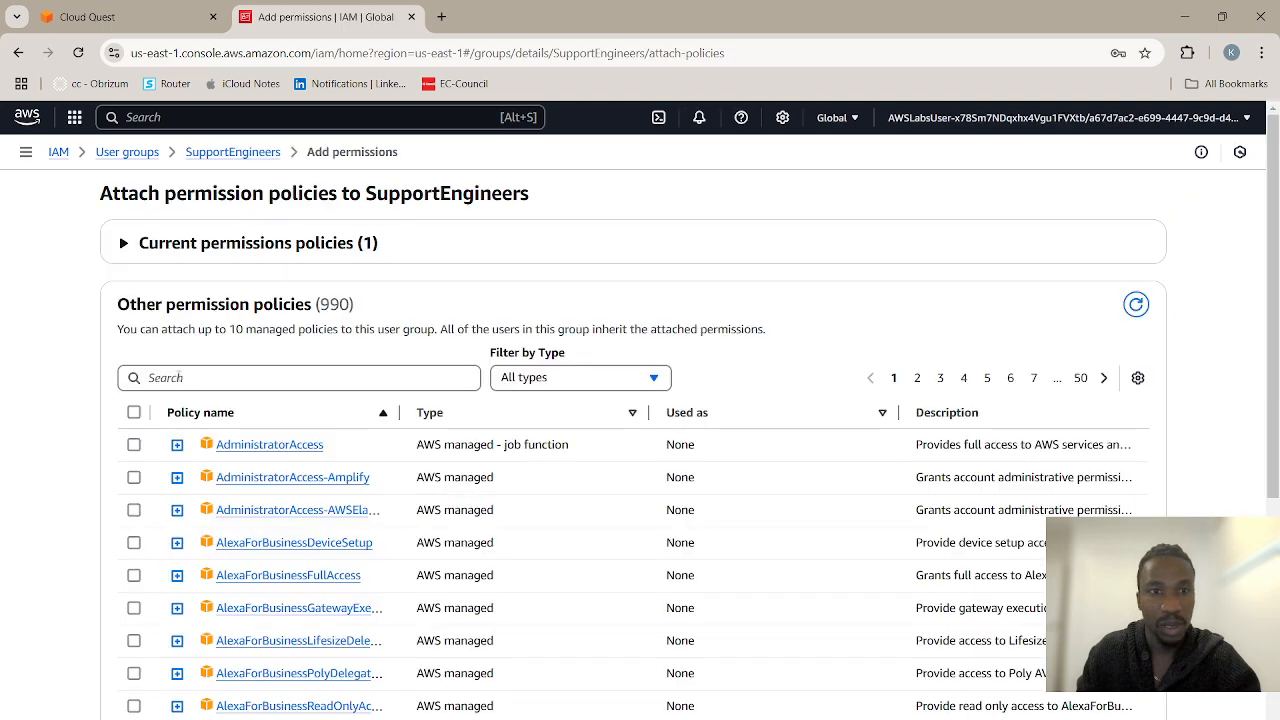
pyautogui.click(177, 376)
pyautogui.write('ec2')
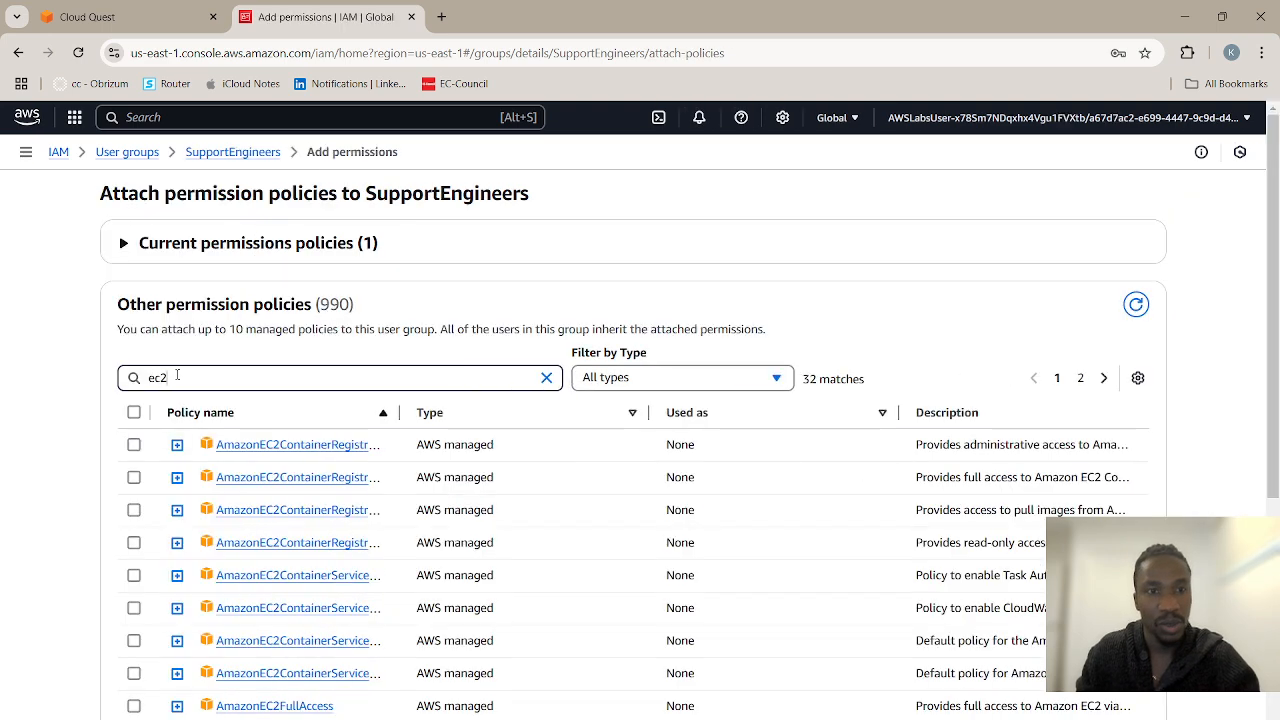
pyautogui.click(63, 18)
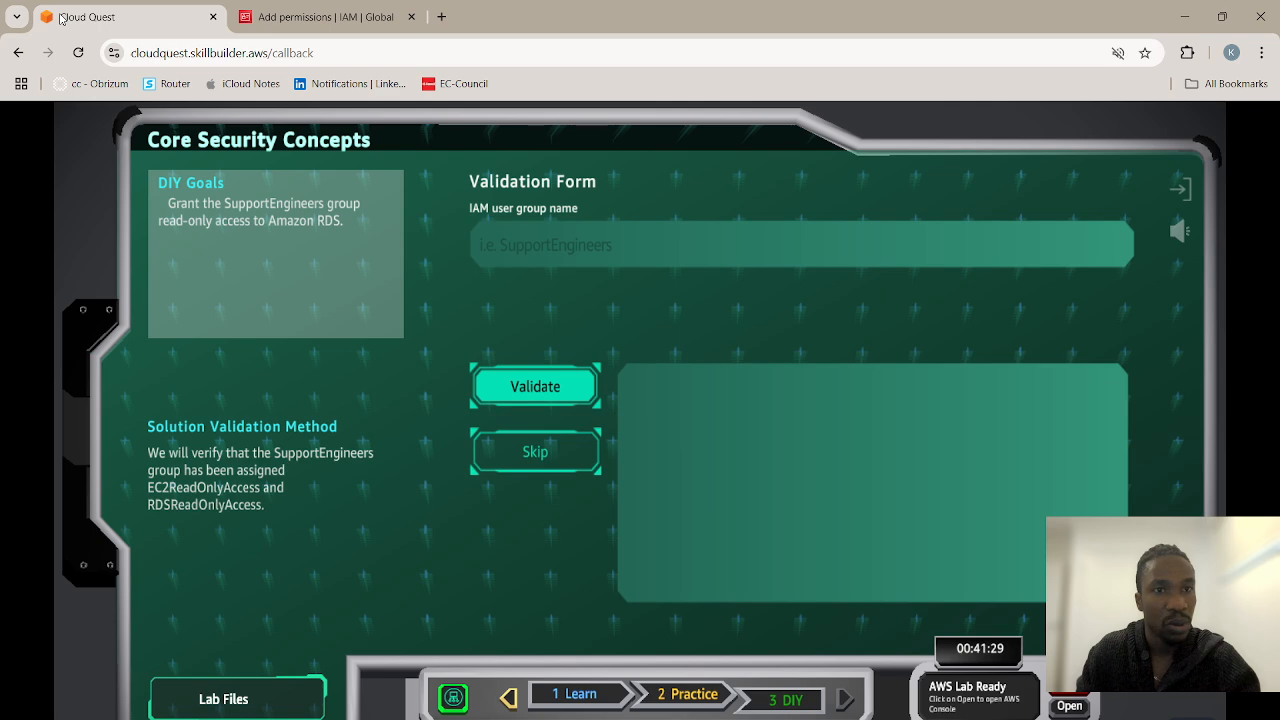
pyautogui.click(330, 17)
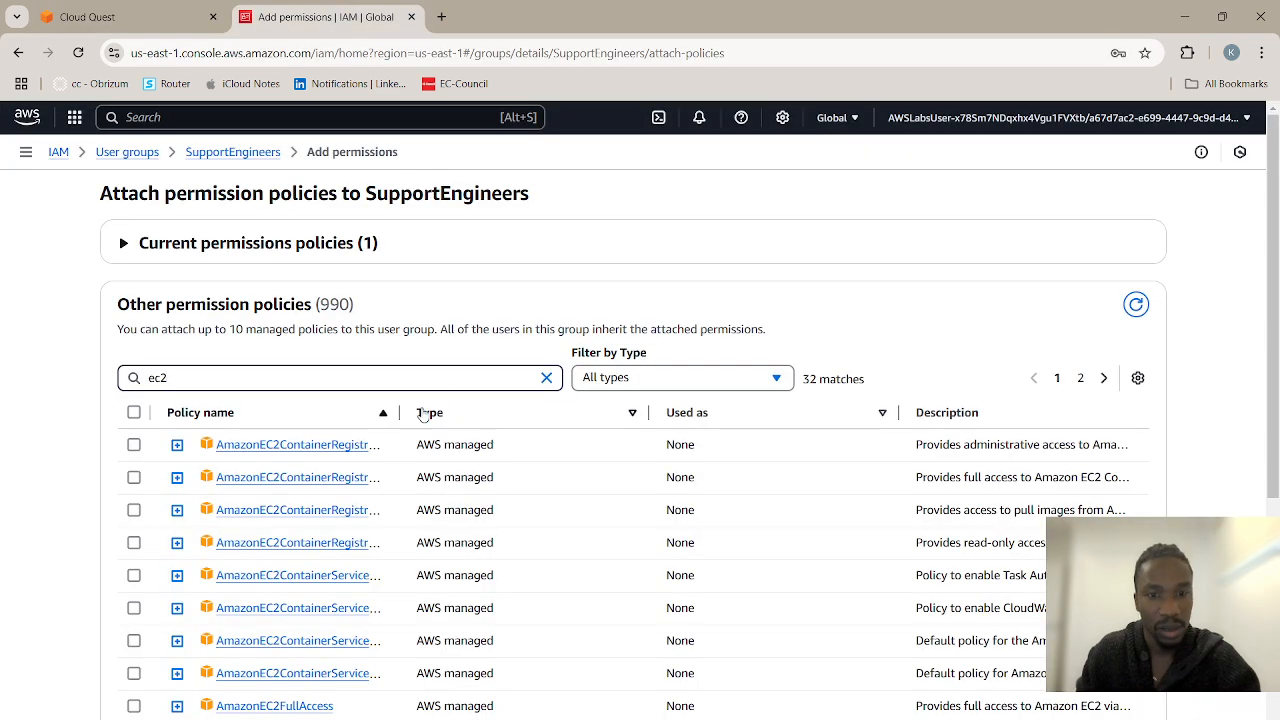
# Narrow the policy search to "ec2read", check the policy type filter options, and cancel attaching policies.
pyautogui.write('re')
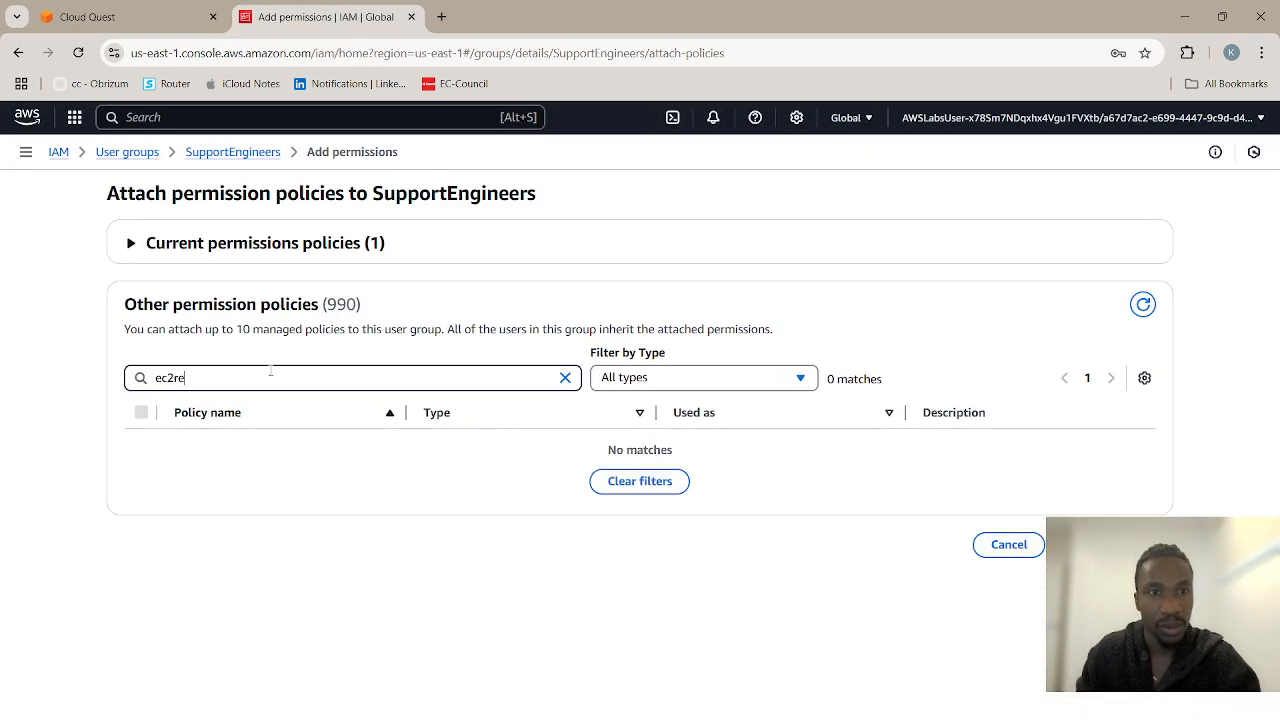
pyautogui.write('ad')
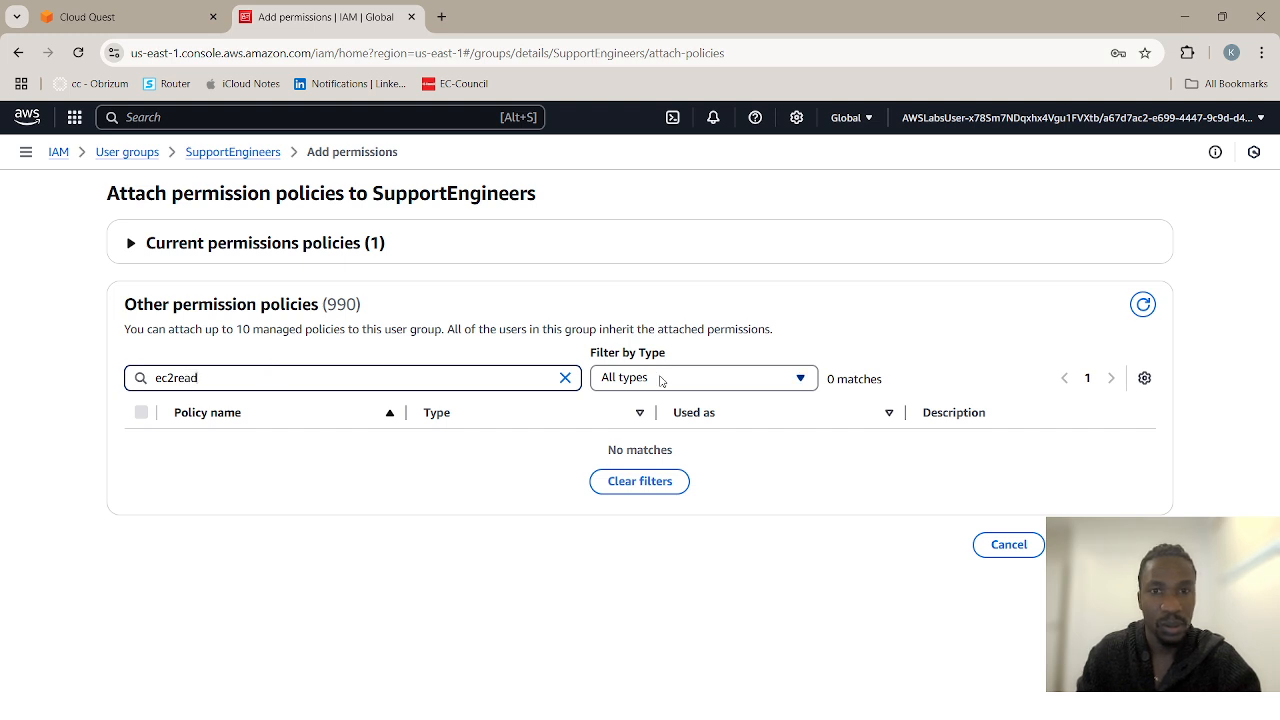
pyautogui.click(772, 384)
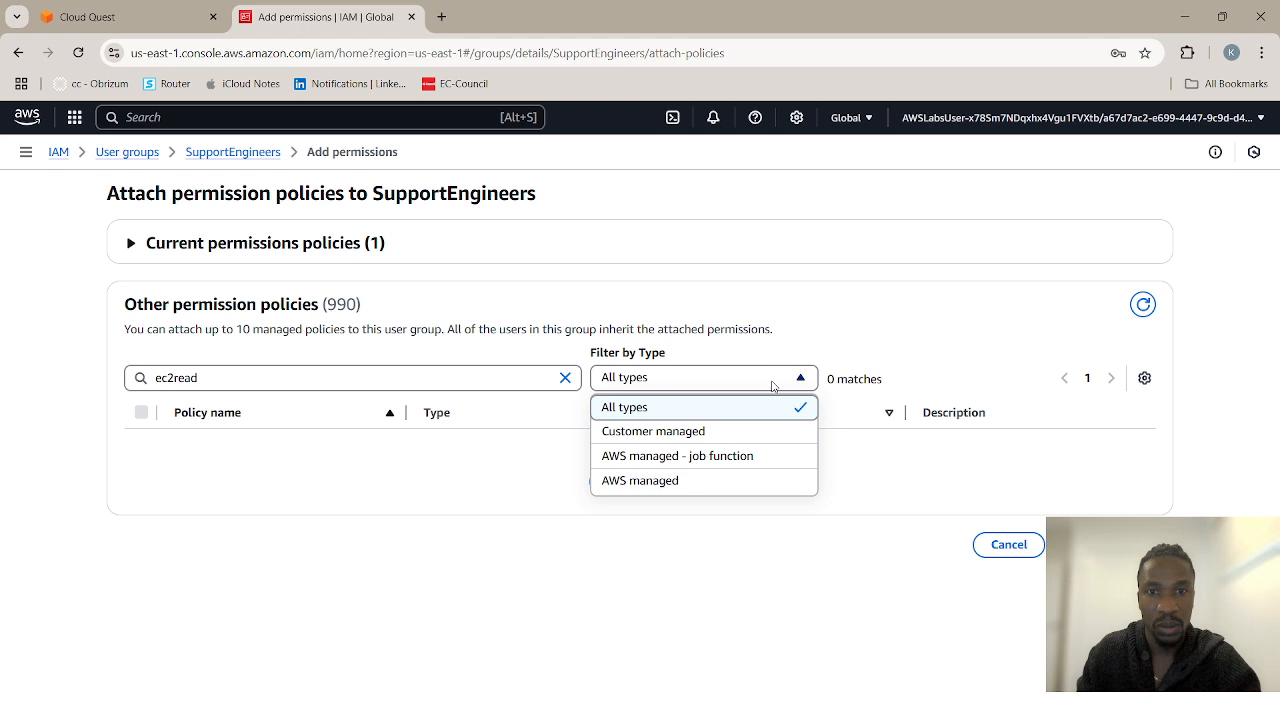
pyautogui.click(513, 459)
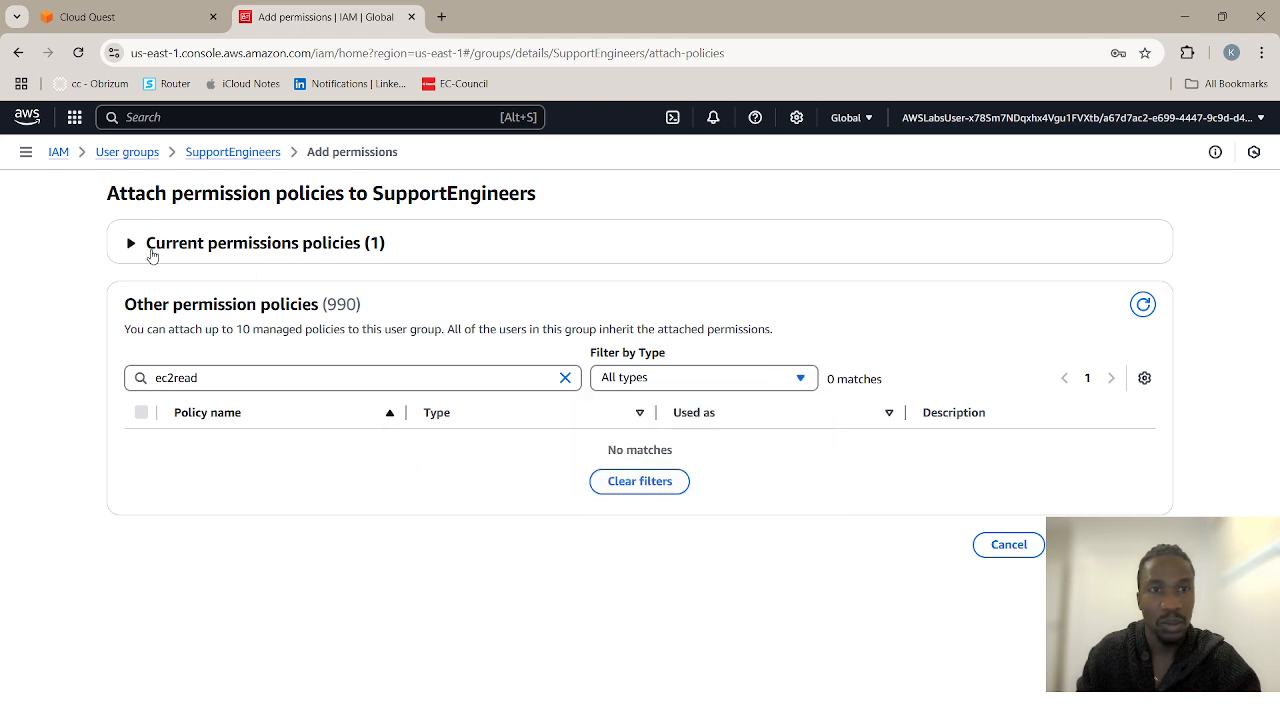
pyautogui.click(1008, 545)
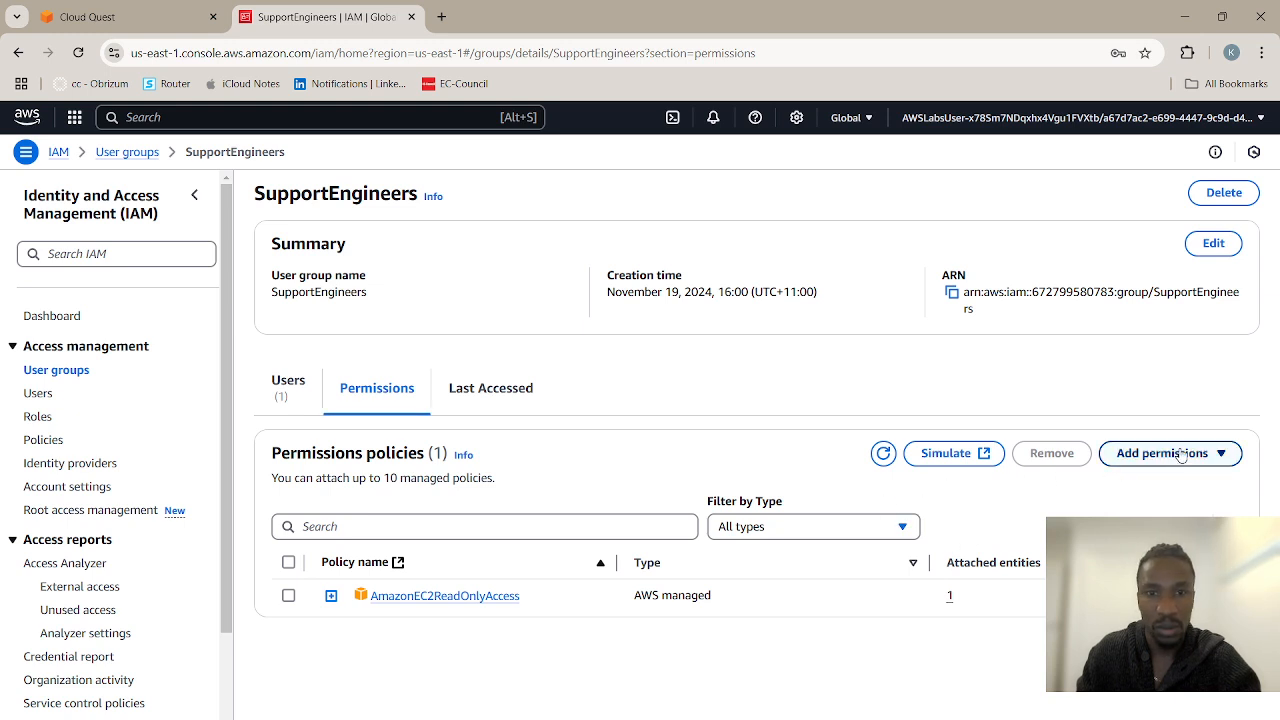
# Reopen the policies attachable to SupportEngineers, search them for "ec2", and look through the matching policies.
pyautogui.click(1181, 455)
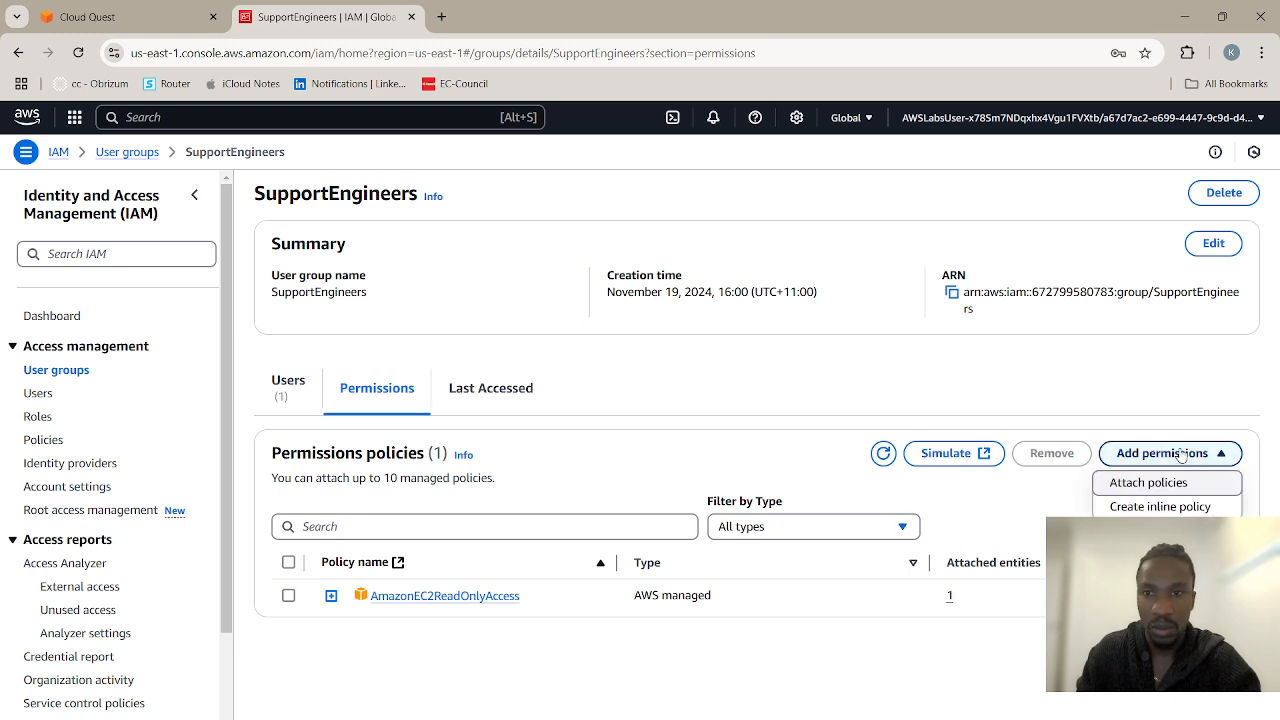
pyautogui.click(1177, 488)
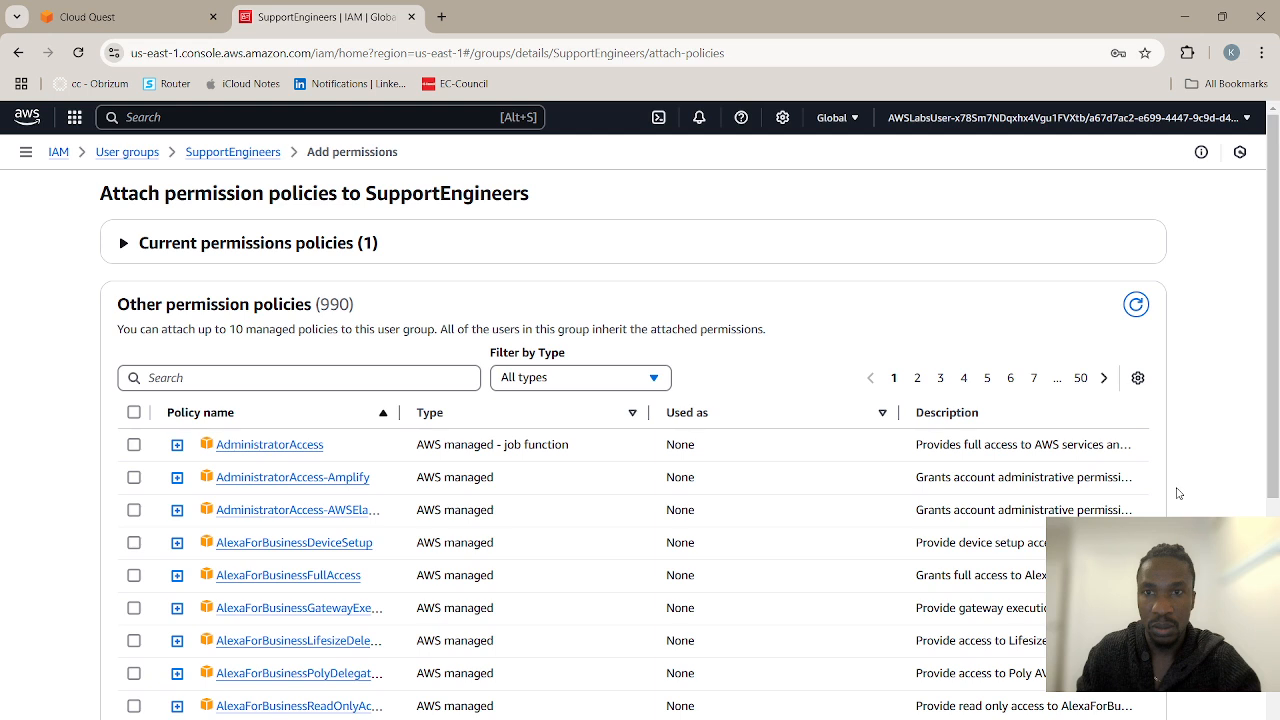
pyautogui.click(286, 384)
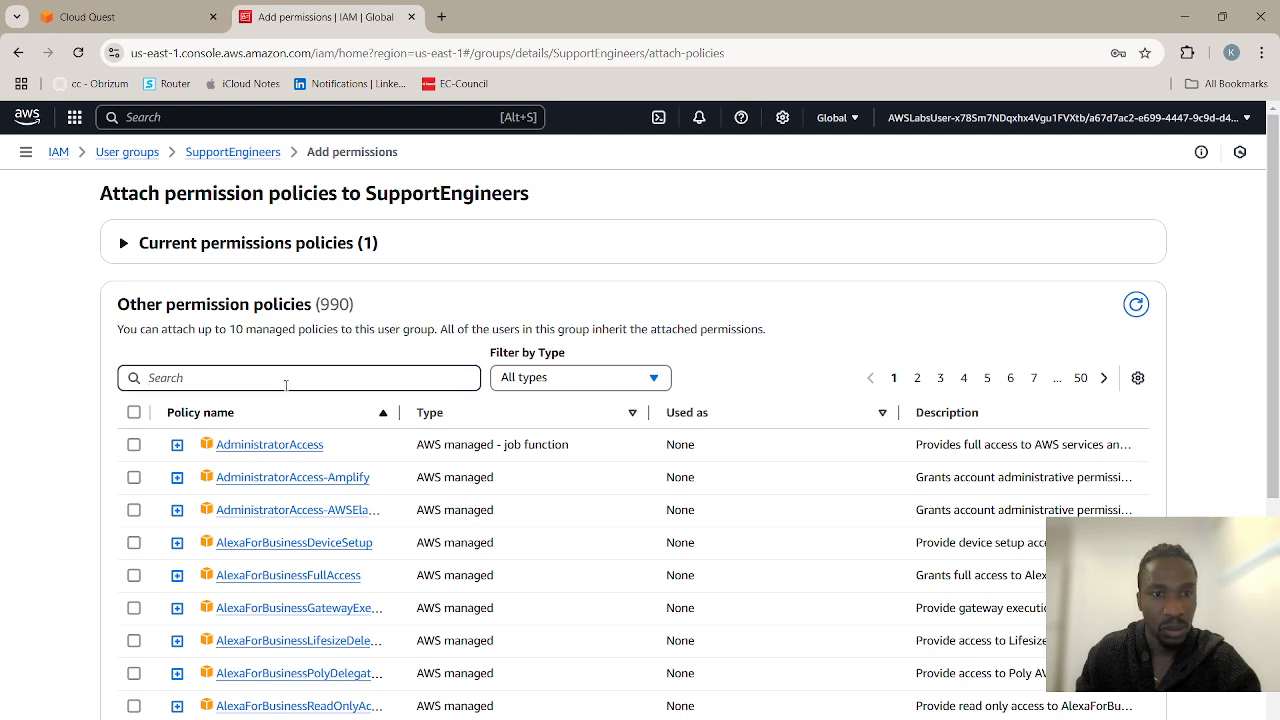
pyautogui.write('e')
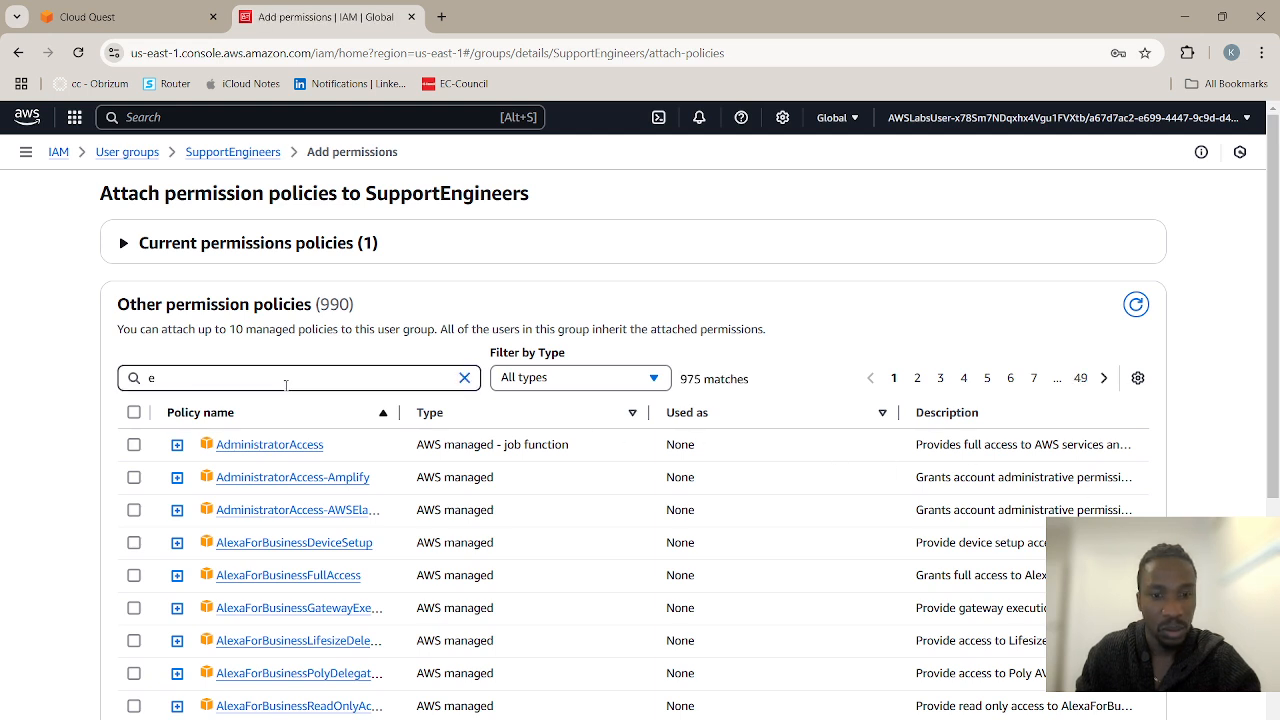
pyautogui.write('c2')
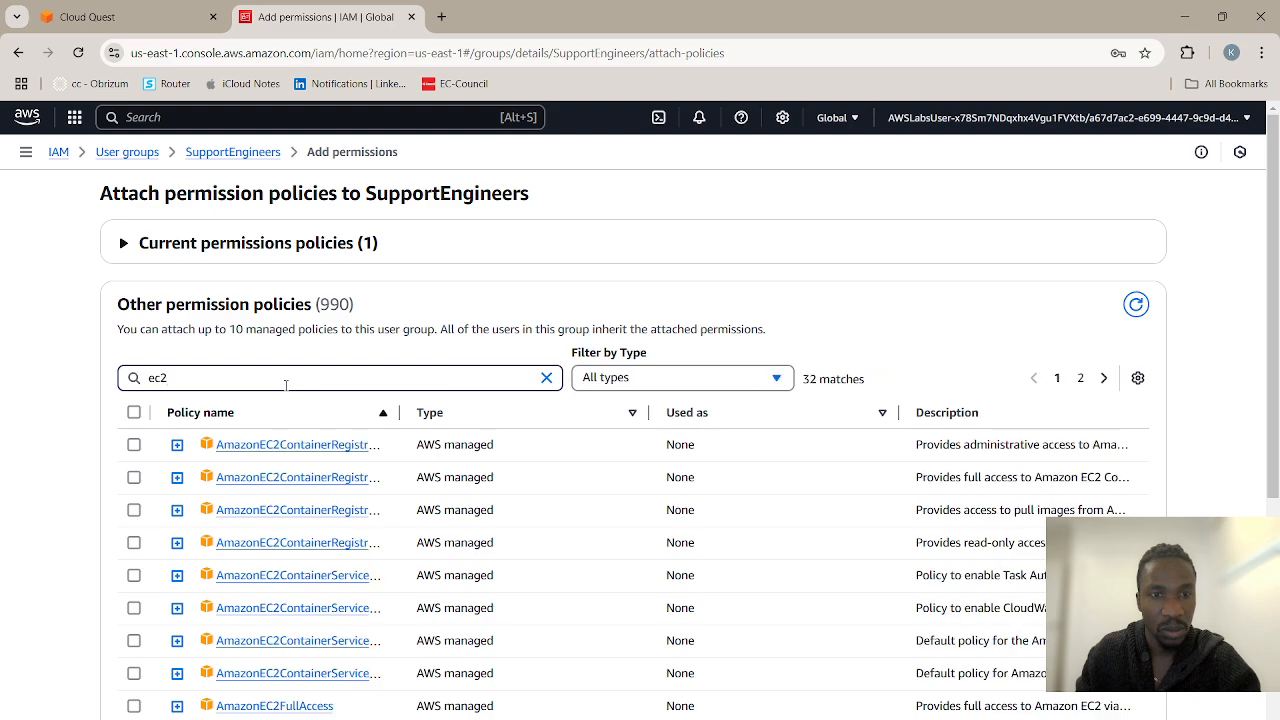
pyautogui.scroll(-2, 286, 564)
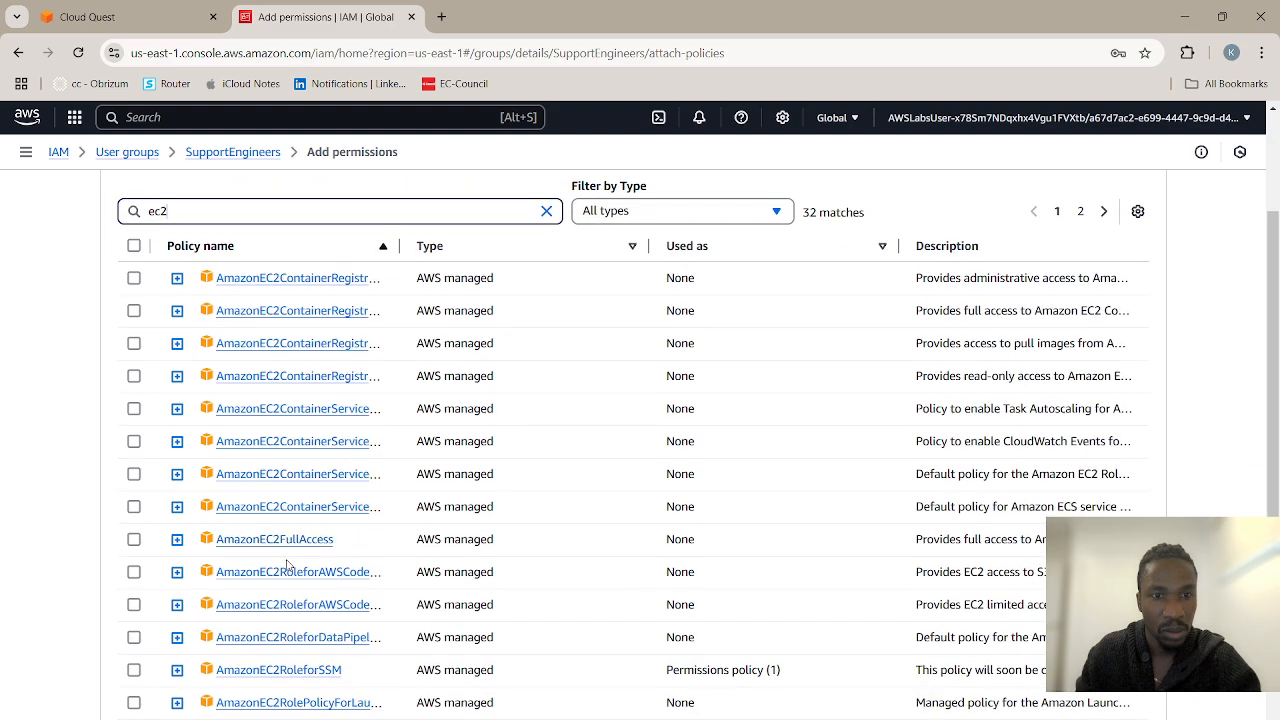
pyautogui.scroll(-3, 286, 564)
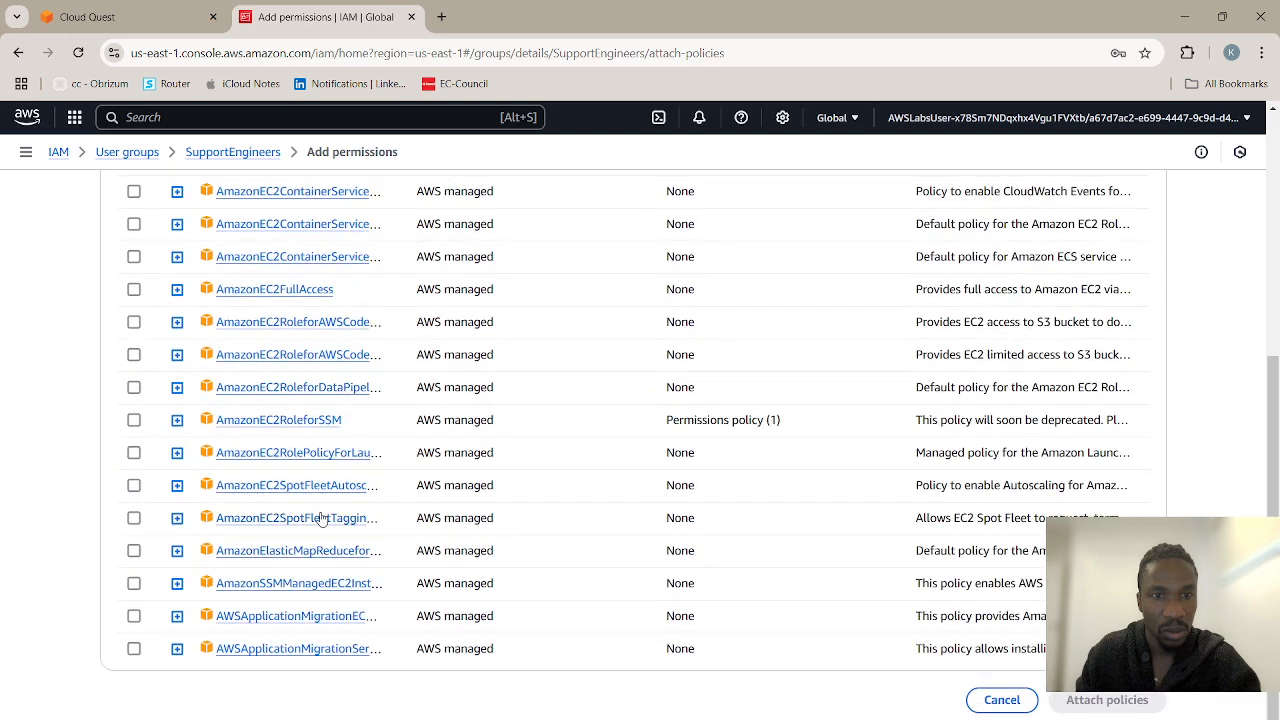
pyautogui.scroll(5, 358, 438)
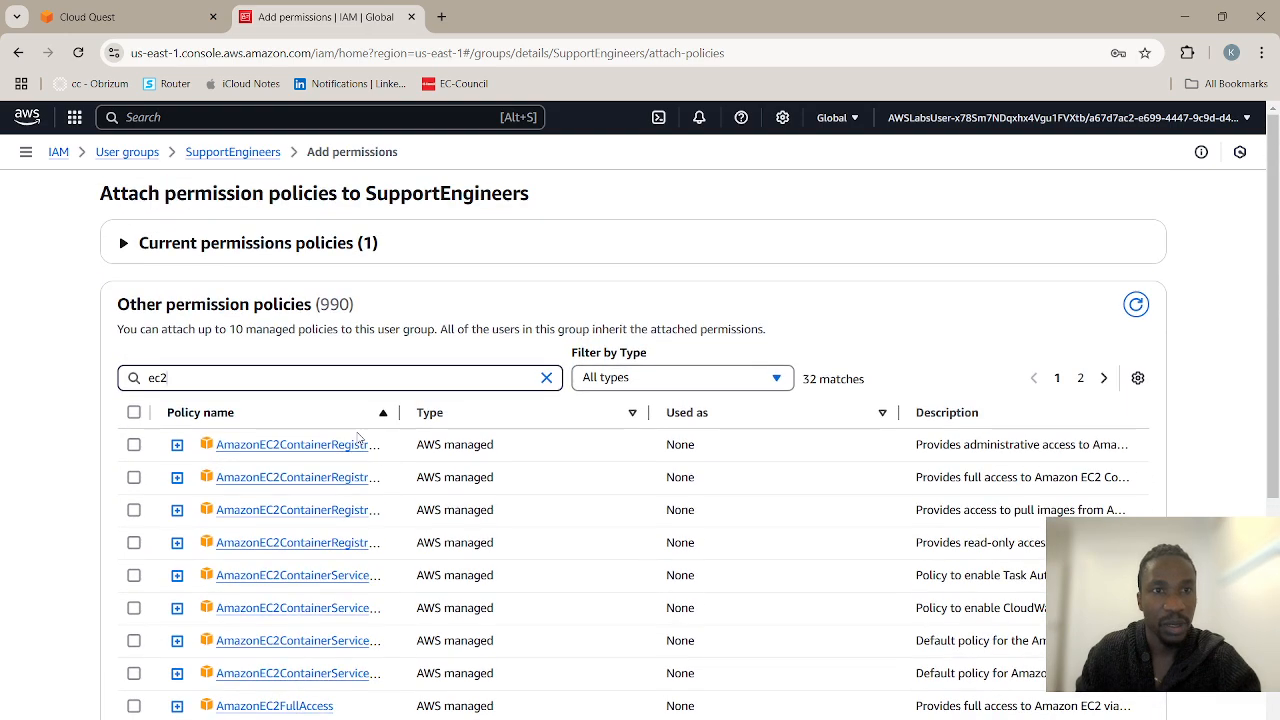
# Search the full IAM policies list for "ec2" and expand AmazonEC2ReadOnlyAccess to review its JSON definition.
pyautogui.click(147, 153)
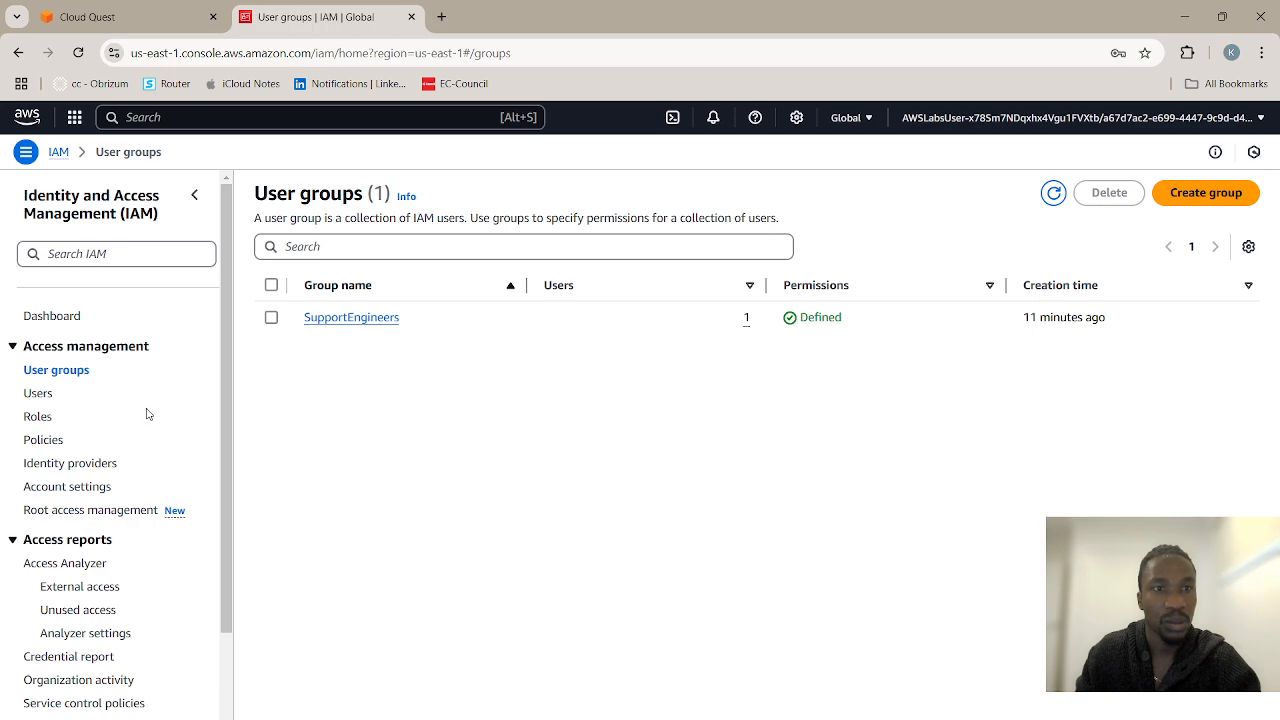
pyautogui.click(44, 441)
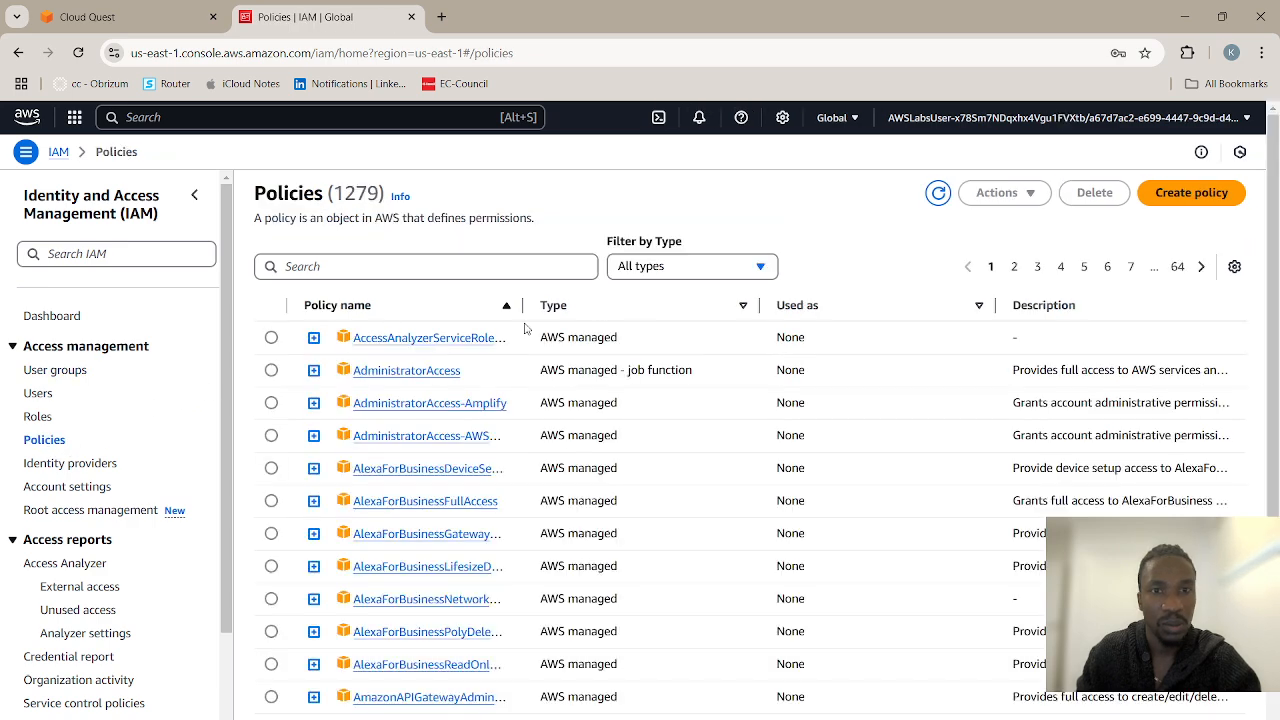
pyautogui.click(325, 266)
pyautogui.write('ec2')
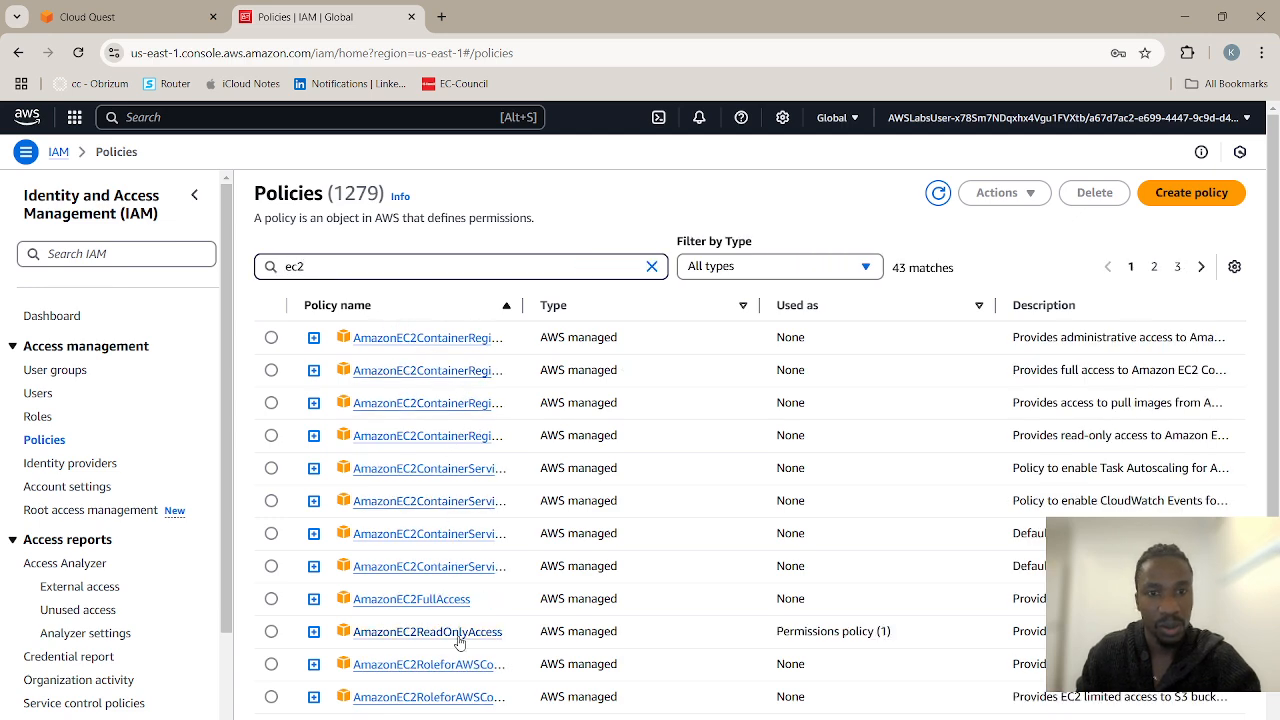
pyautogui.click(313, 631)
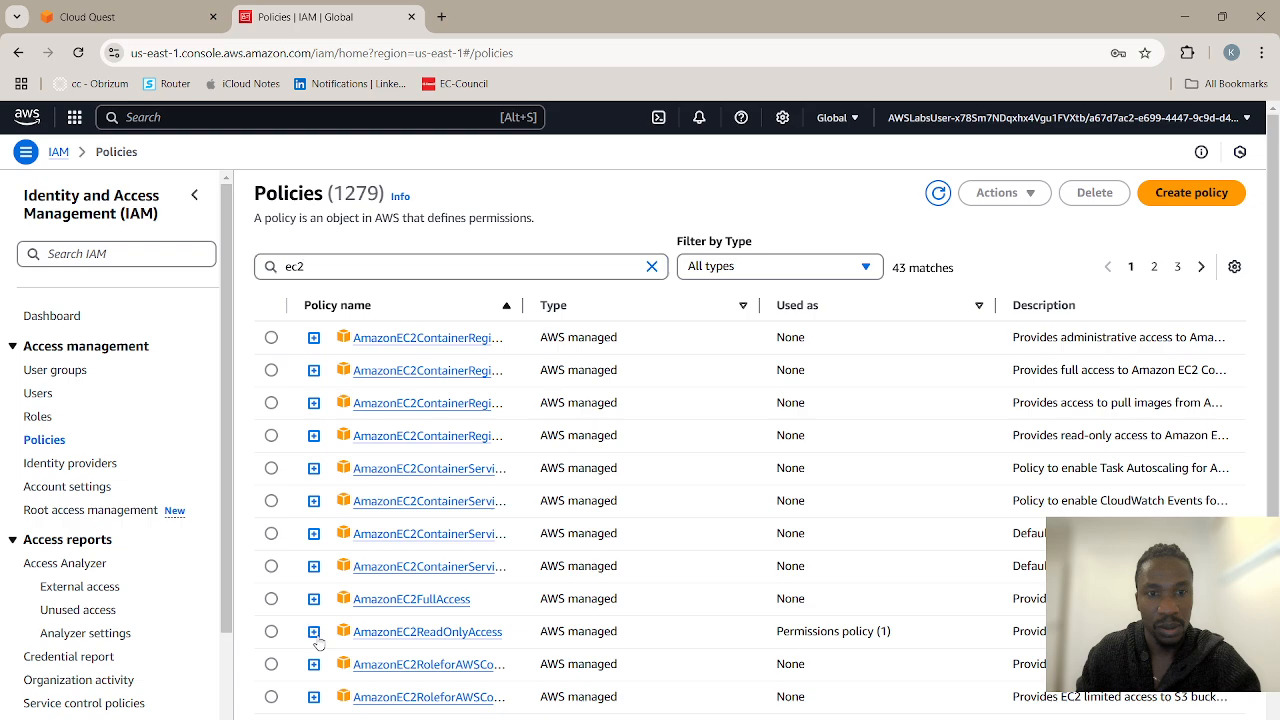
pyautogui.scroll(-2, 503, 620)
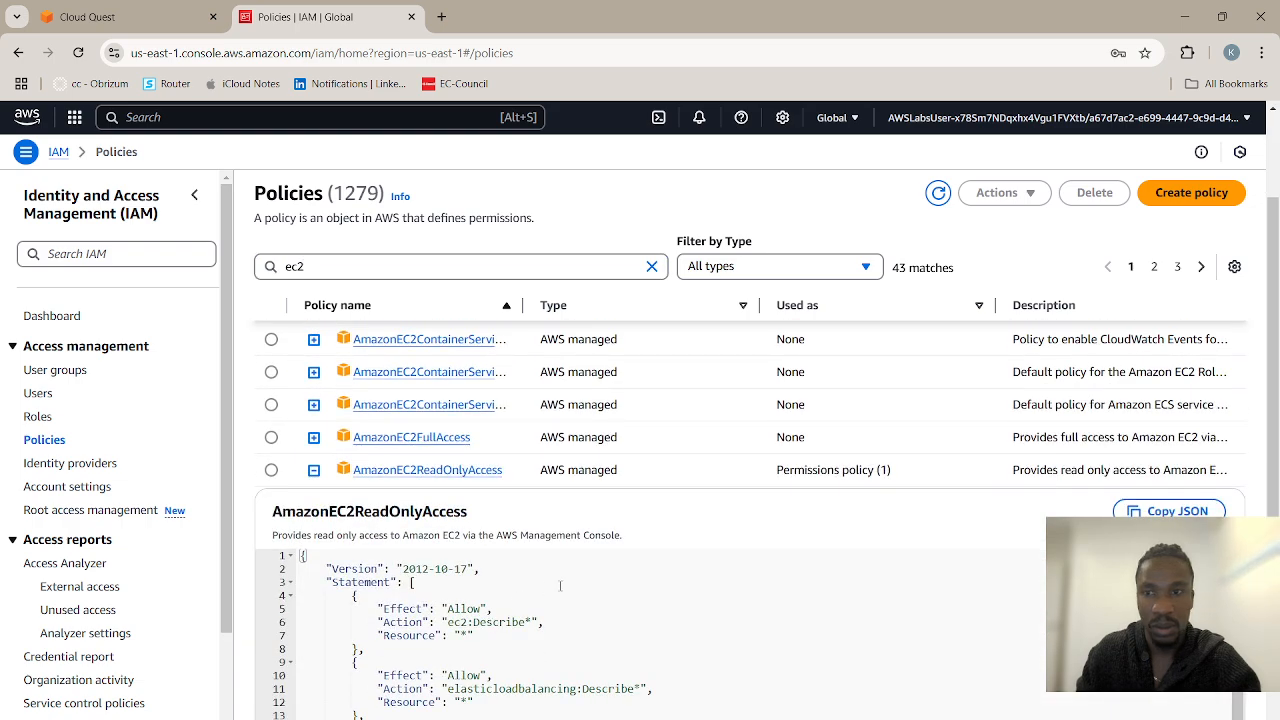
pyautogui.scroll(1, 560, 586)
# Open the AmazonEC2ReadOnlyAccess policy and examine its defined permissions and attached entities.
pyautogui.click(446, 556)
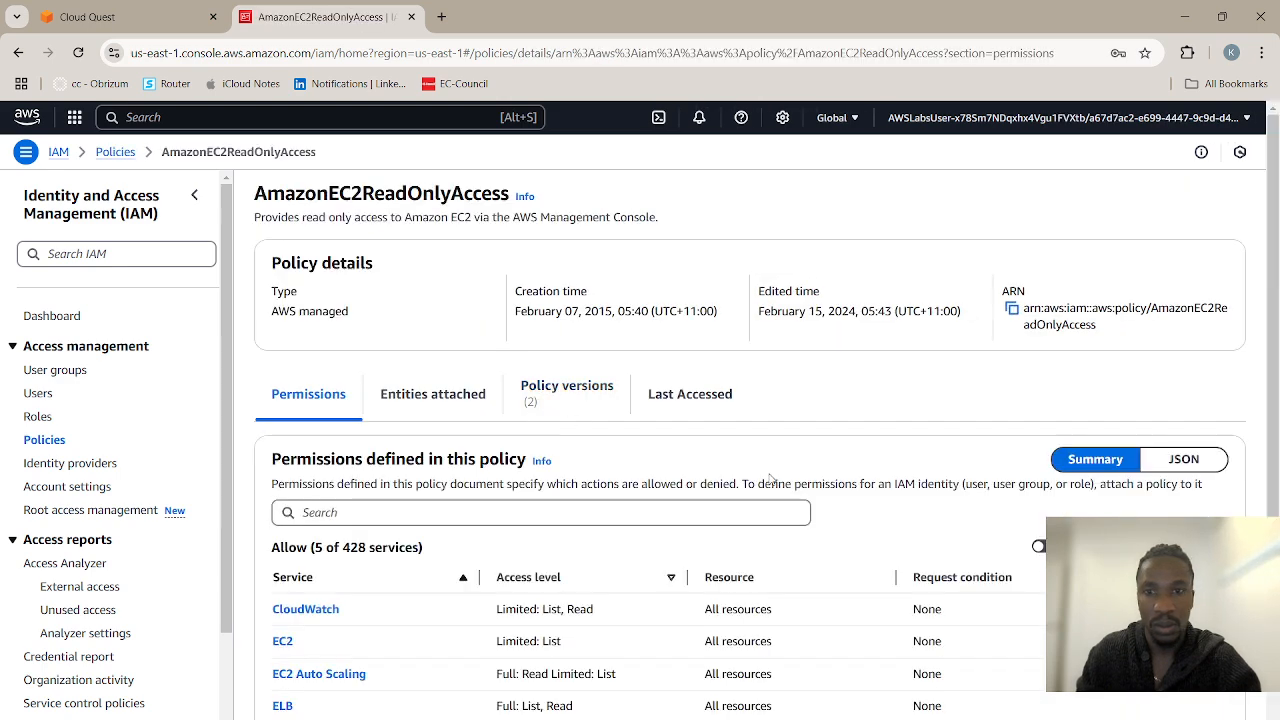
pyautogui.scroll(-1, 770, 480)
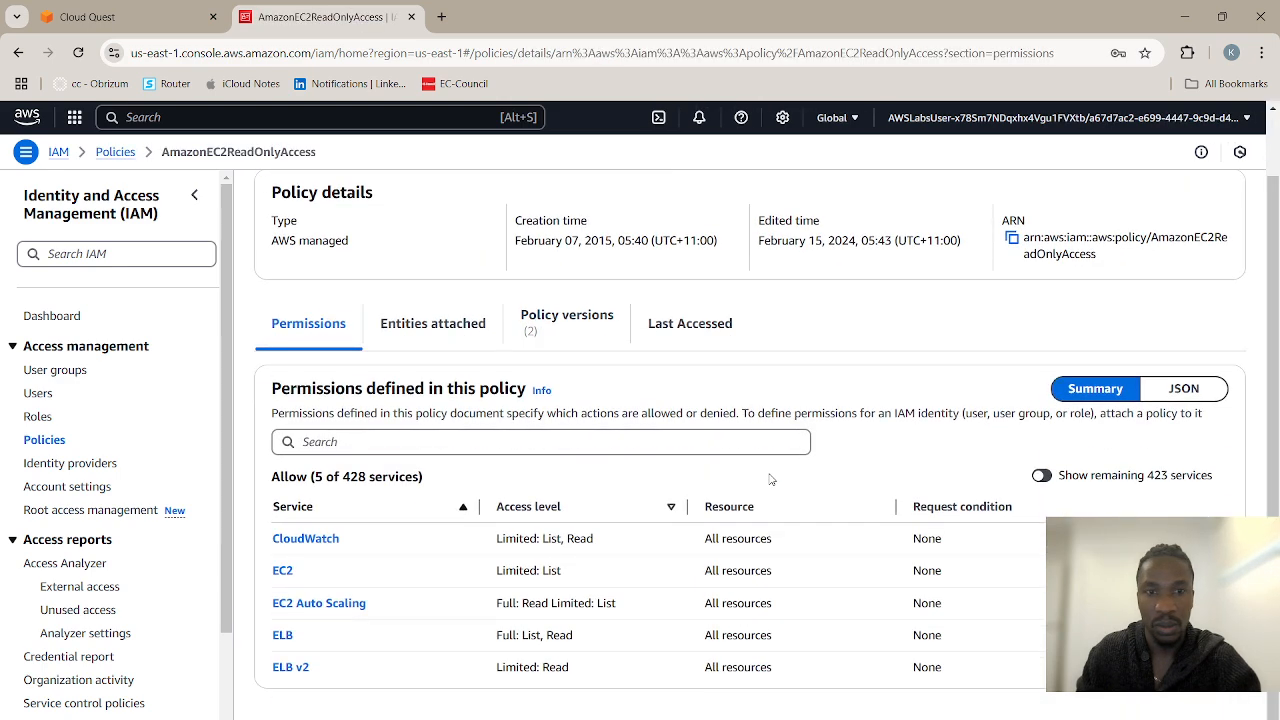
pyautogui.click(432, 328)
pyautogui.scroll(-1, 466, 560)
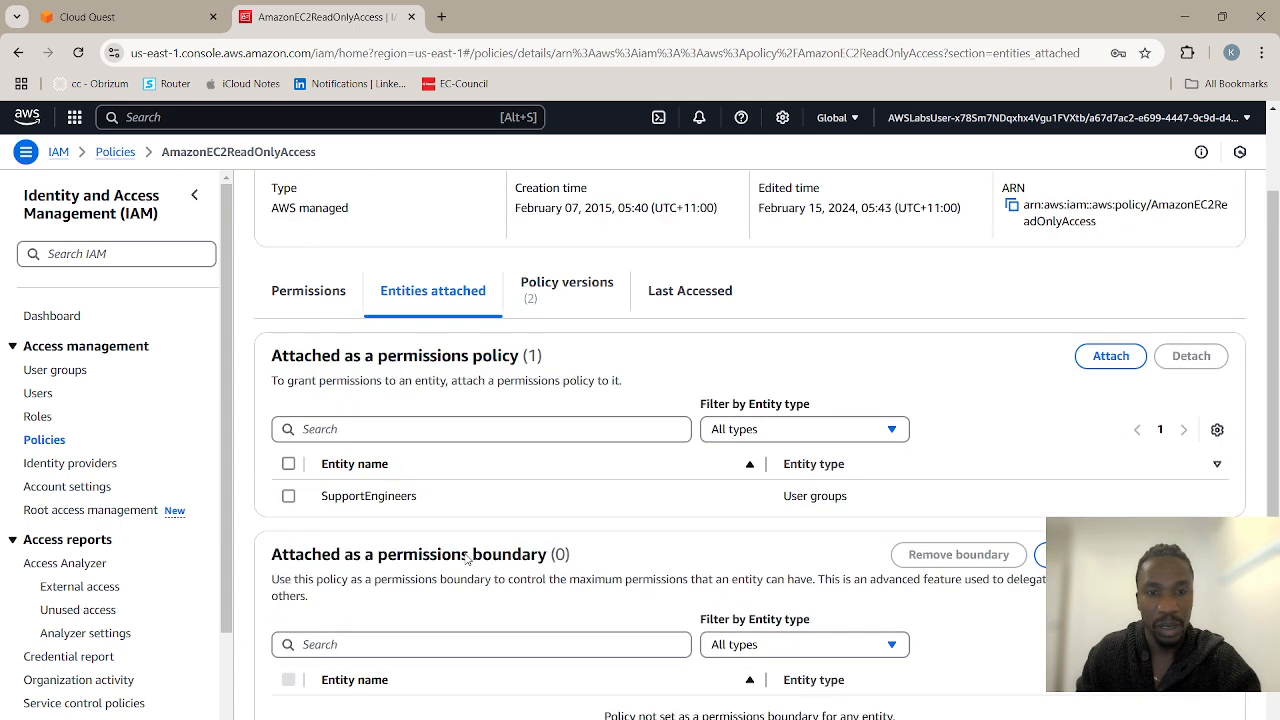
pyautogui.scroll(-1, 466, 560)
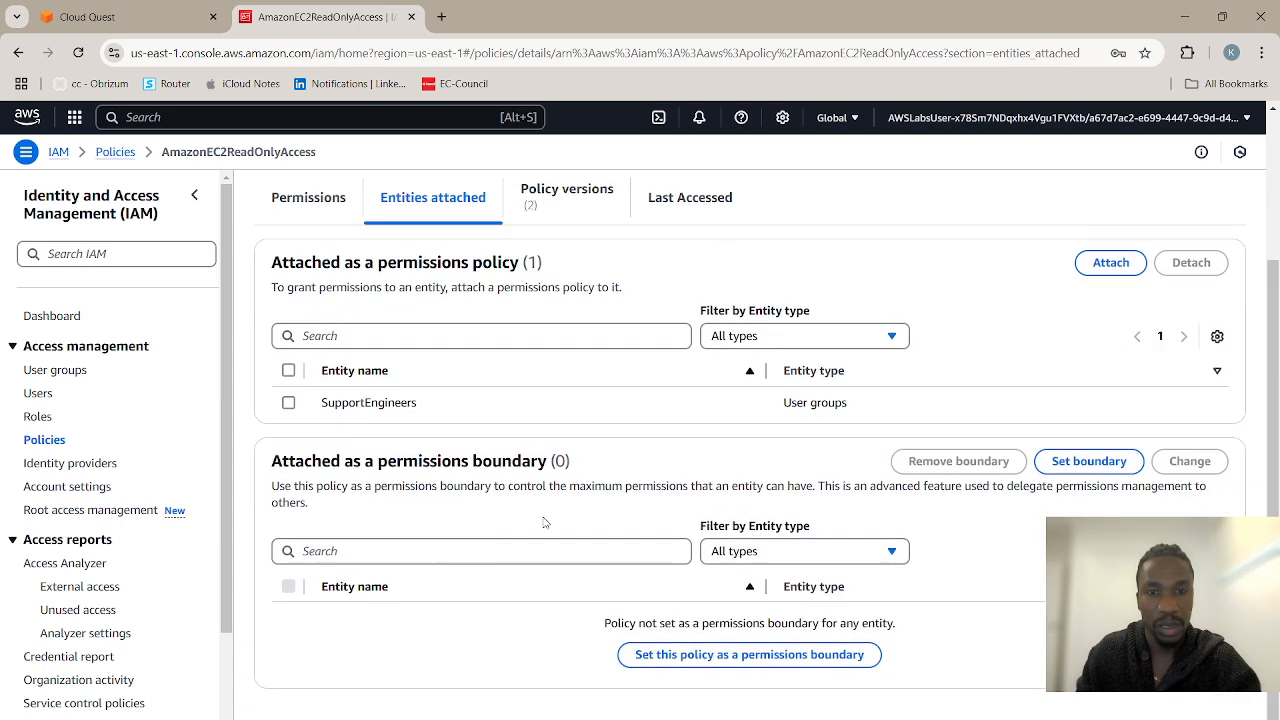
# Start attaching AmazonEC2ReadOnlyAccess to an additional IAM entity, look through the available entities, and recheck the Cloud Quest DIY goals.
pyautogui.click(287, 403)
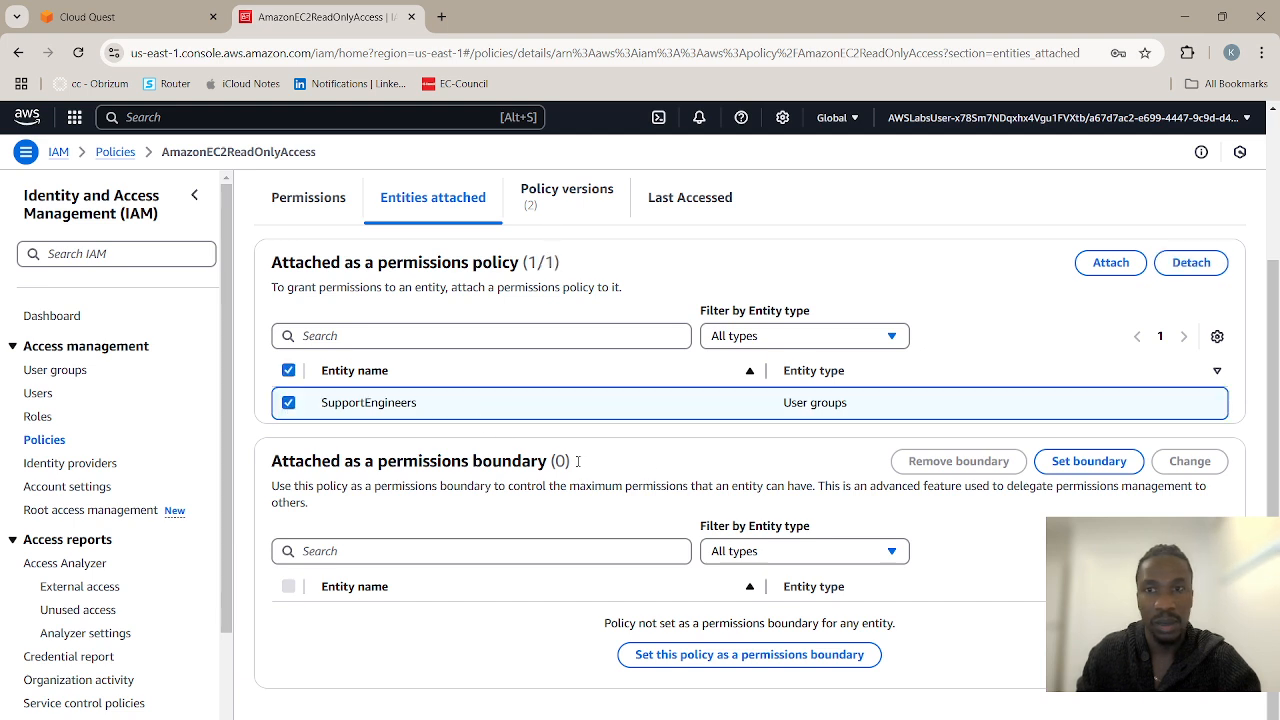
pyautogui.click(1104, 266)
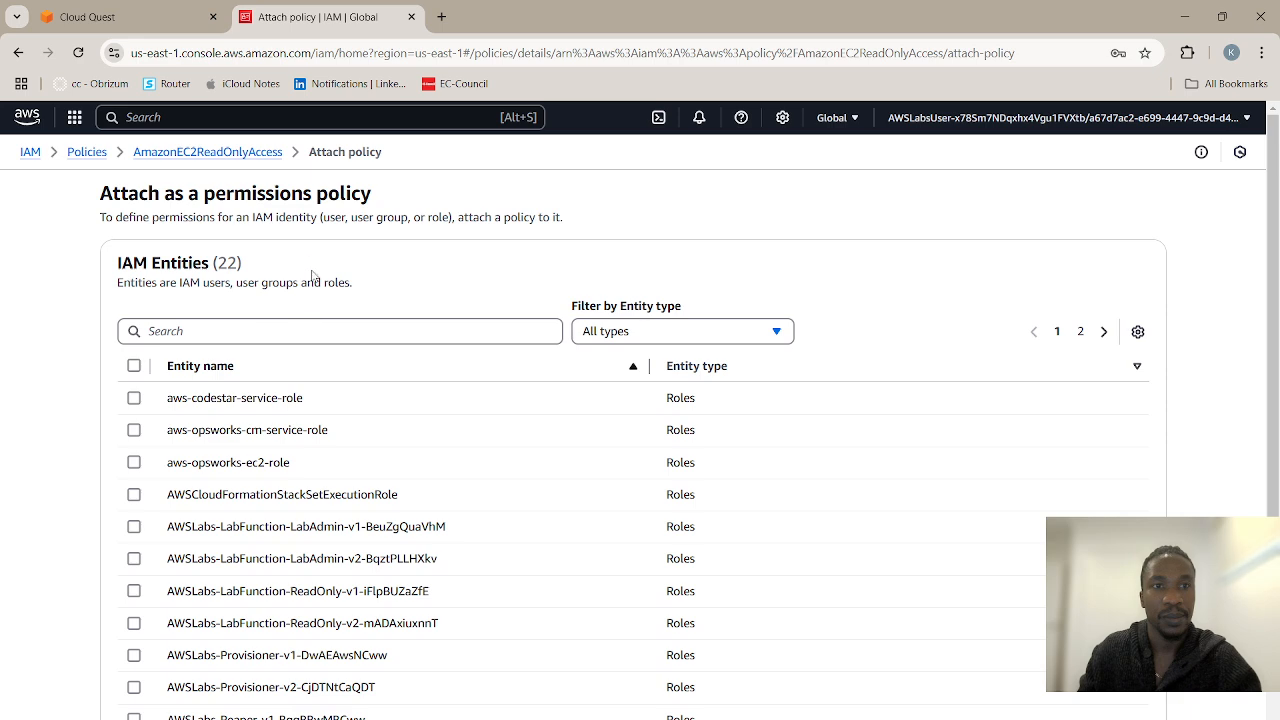
pyautogui.click(344, 323)
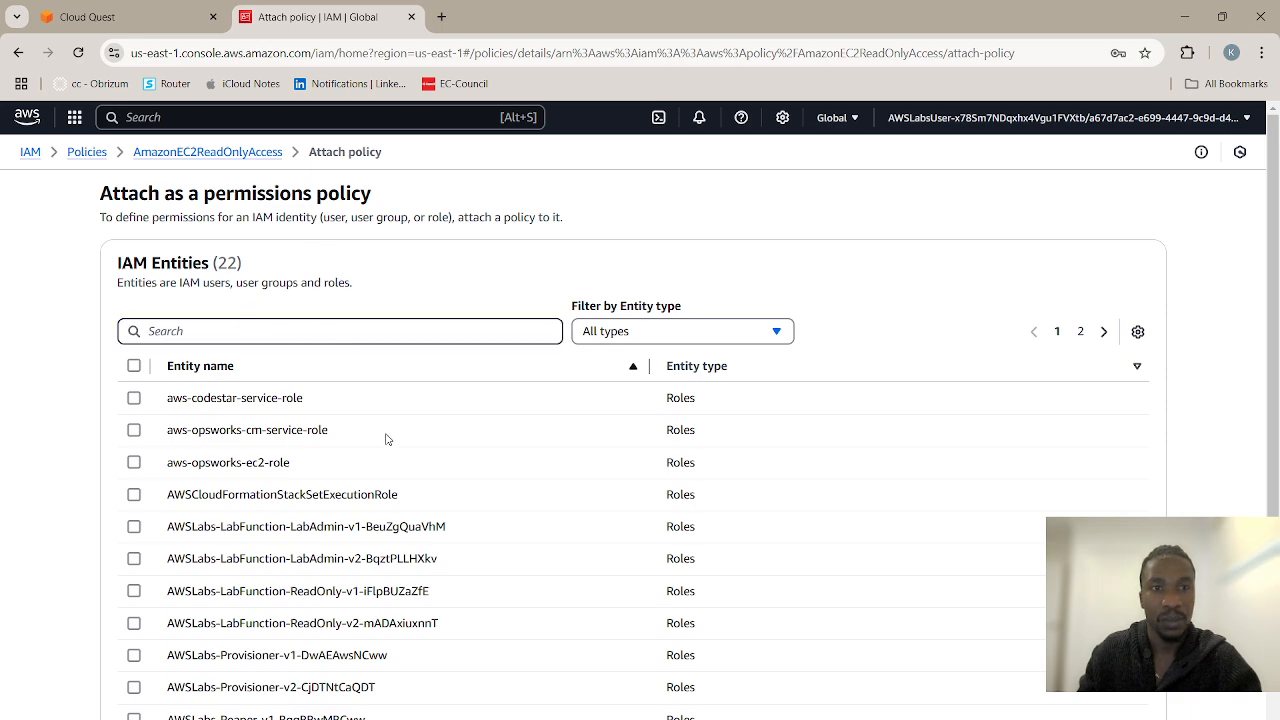
pyautogui.scroll(-3, 387, 439)
pyautogui.scroll(3, 388, 451)
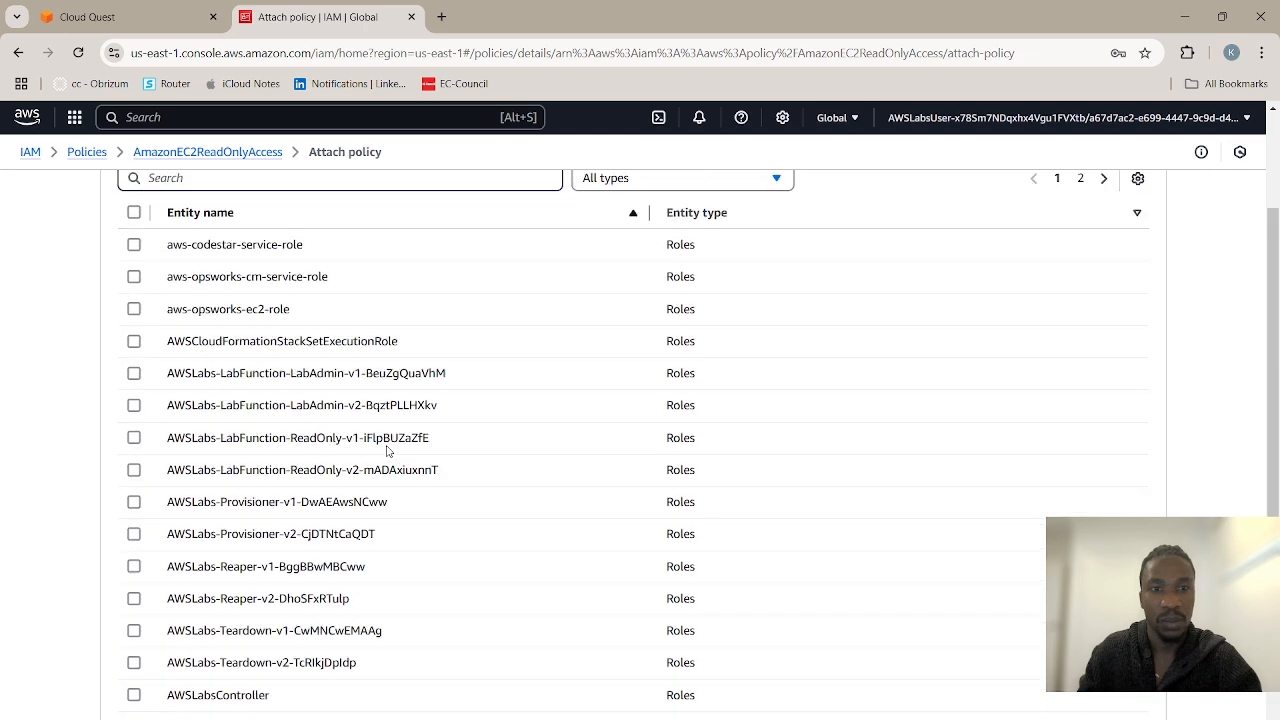
pyautogui.click(120, 17)
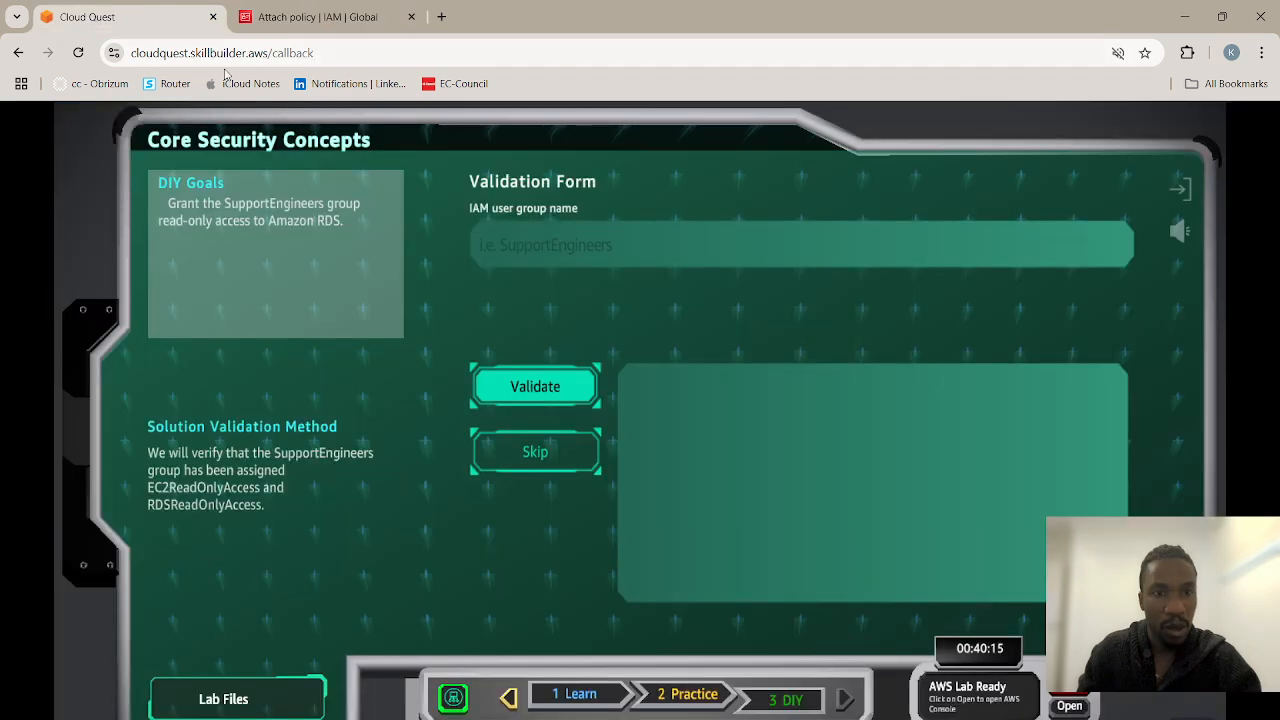
pyautogui.click(318, 17)
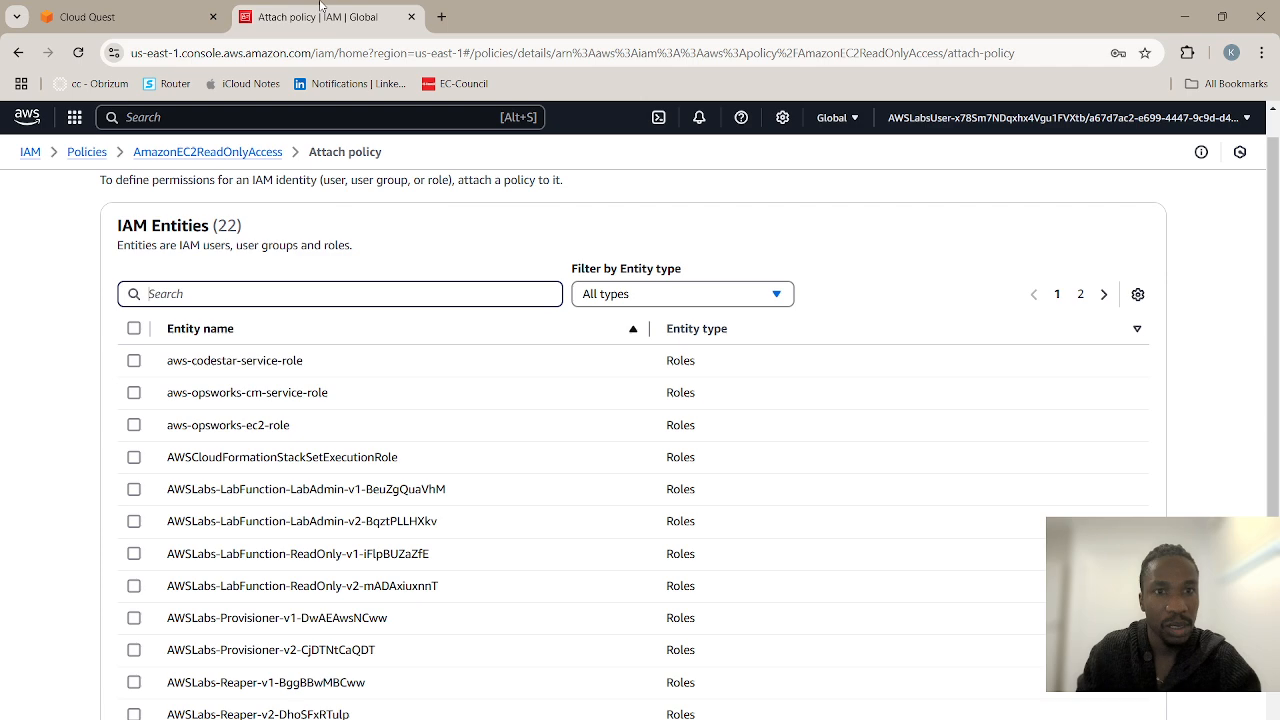
# Search the IAM entities for "rds", clear the search, and look through the entity list.
pyautogui.write('rds')
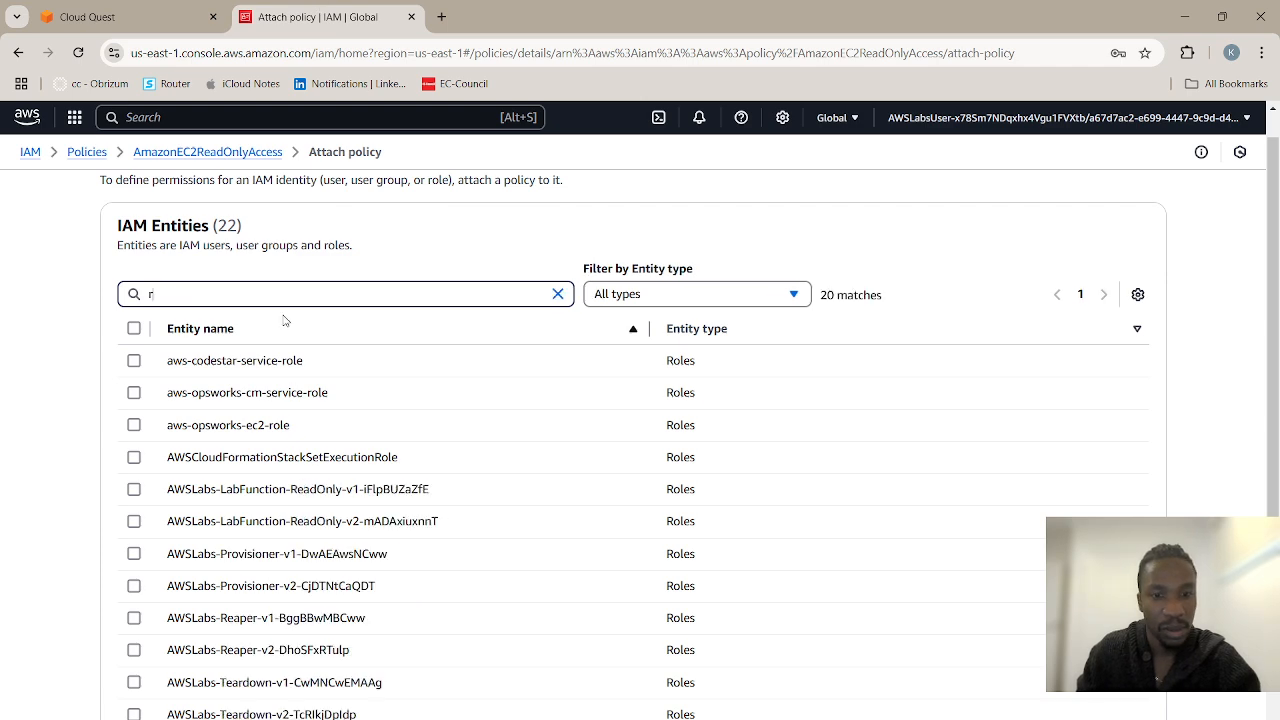
pyautogui.press('BackSpace')
pyautogui.press('BackSpace')
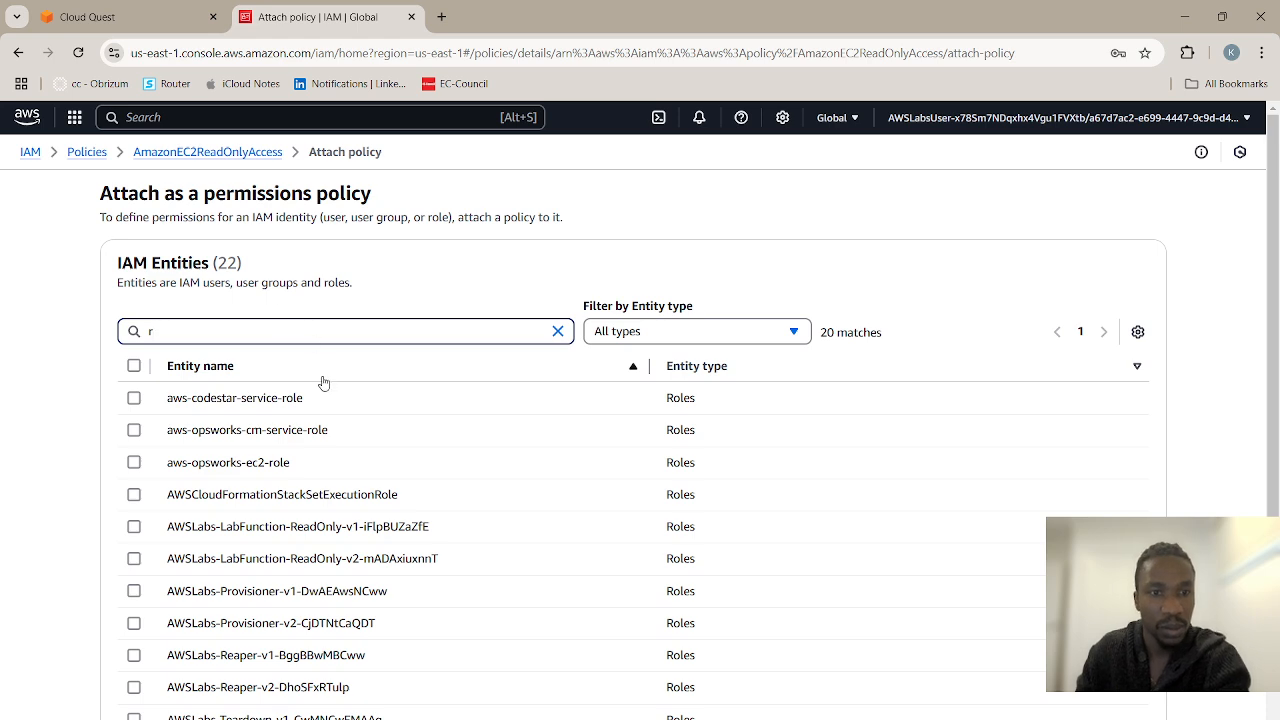
pyautogui.scroll(-4, 323, 383)
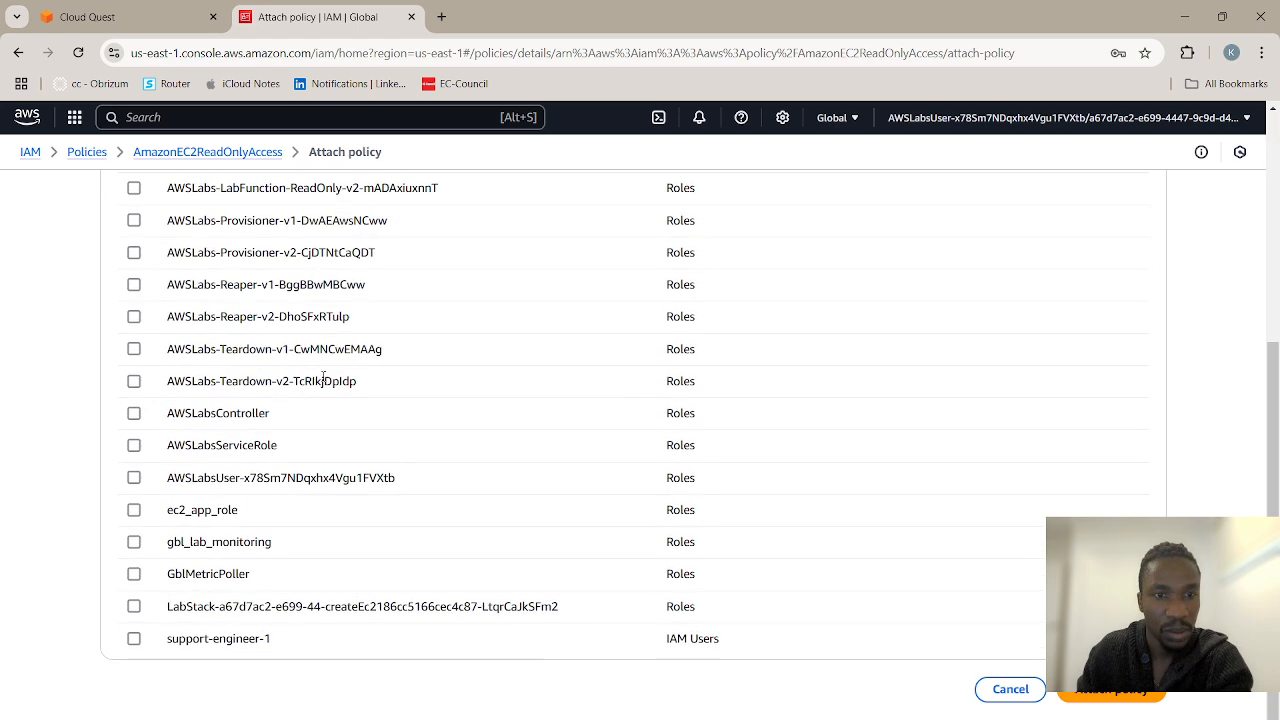
pyautogui.scroll(3, 357, 514)
pyautogui.scroll(-2, 317, 449)
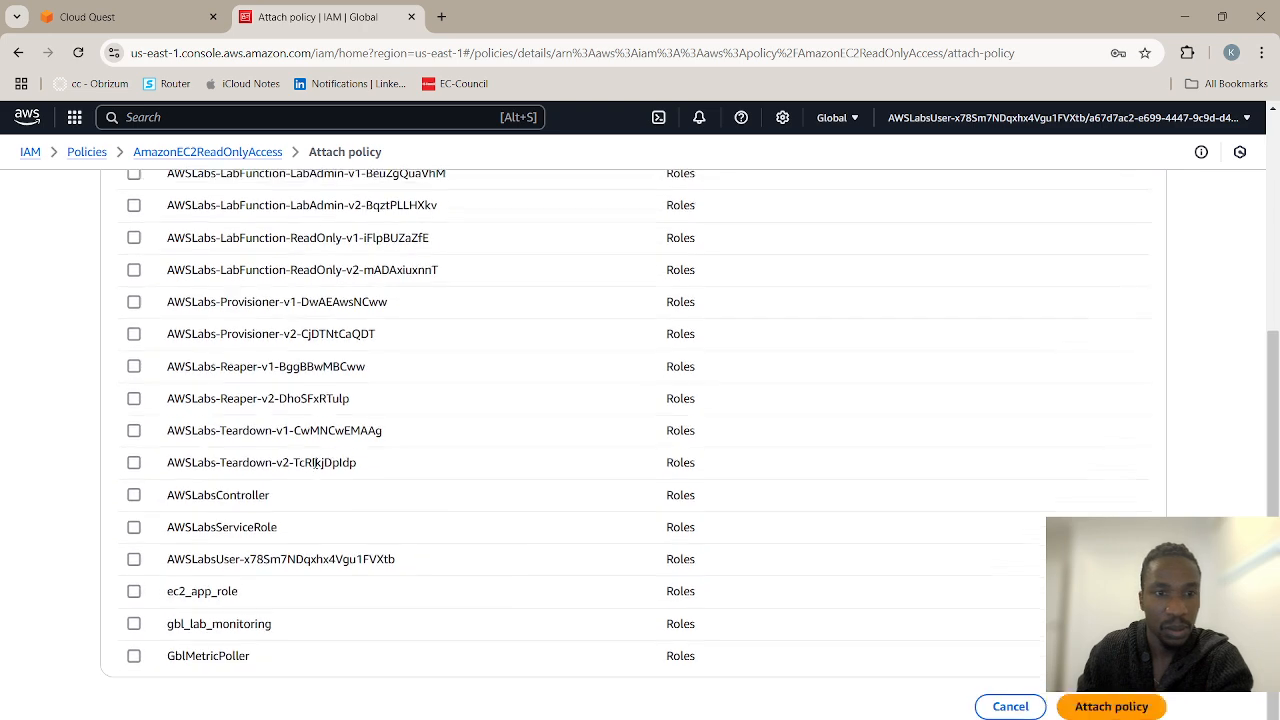
pyautogui.scroll(3, 308, 502)
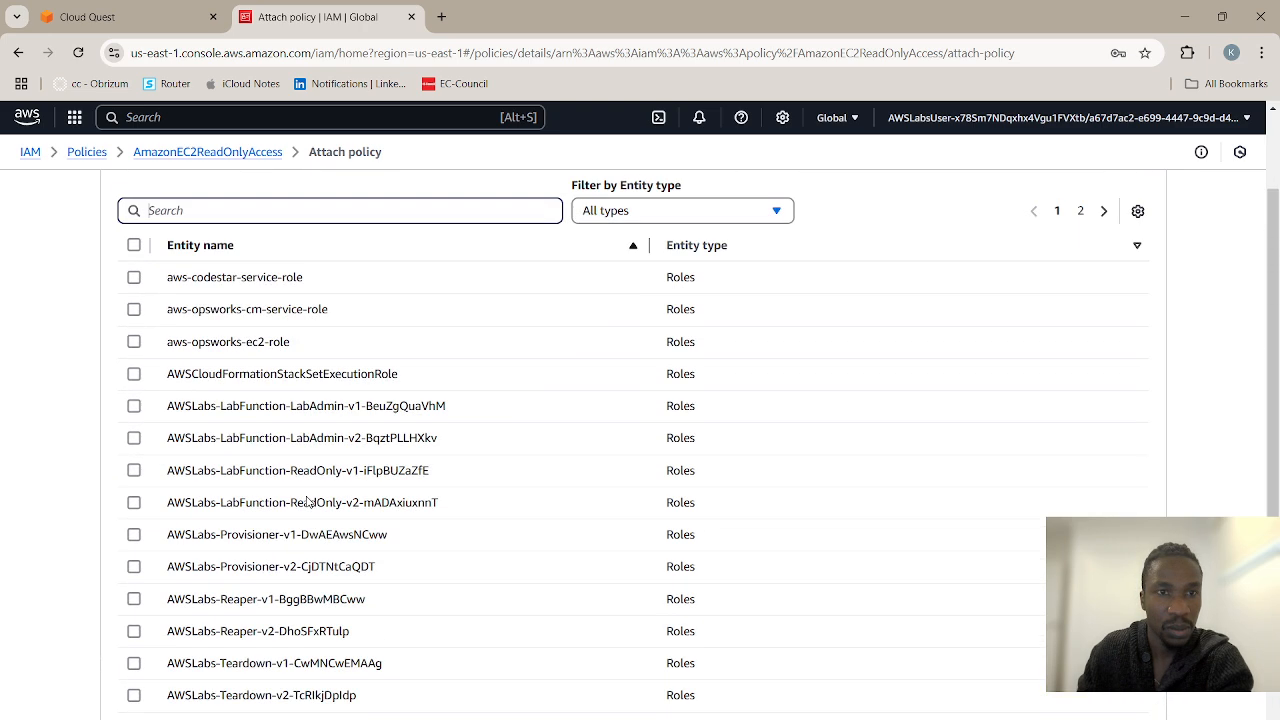
pyautogui.scroll(2, 307, 497)
# Search the entities for "su" and attach the AmazonEC2ReadOnlyAccess policy to the user support-engineer-1.
pyautogui.write('s')
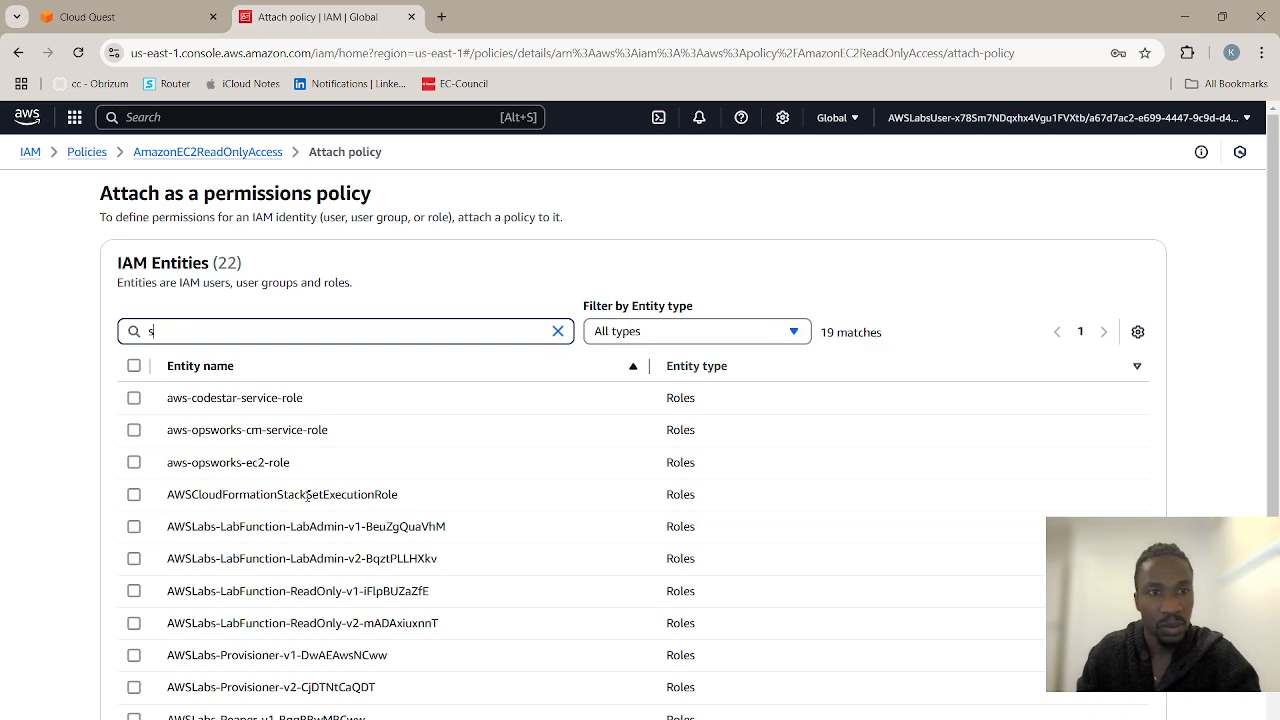
pyautogui.write('u')
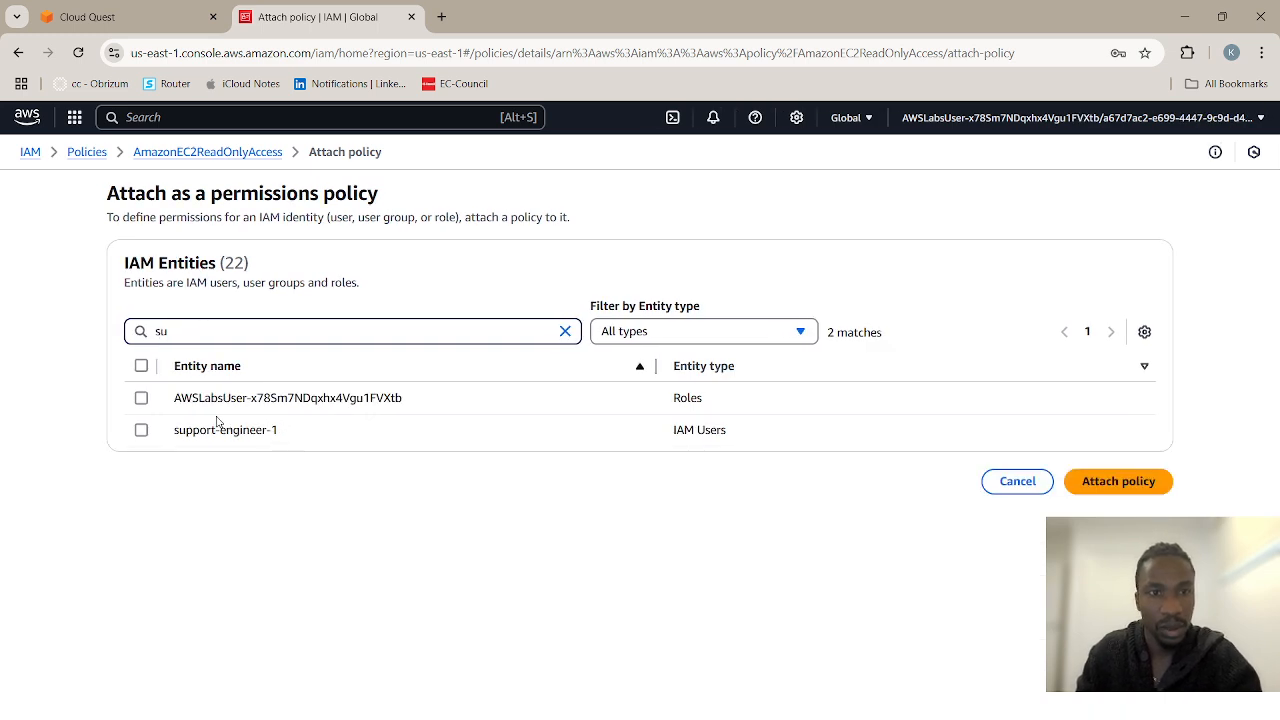
pyautogui.click(142, 431)
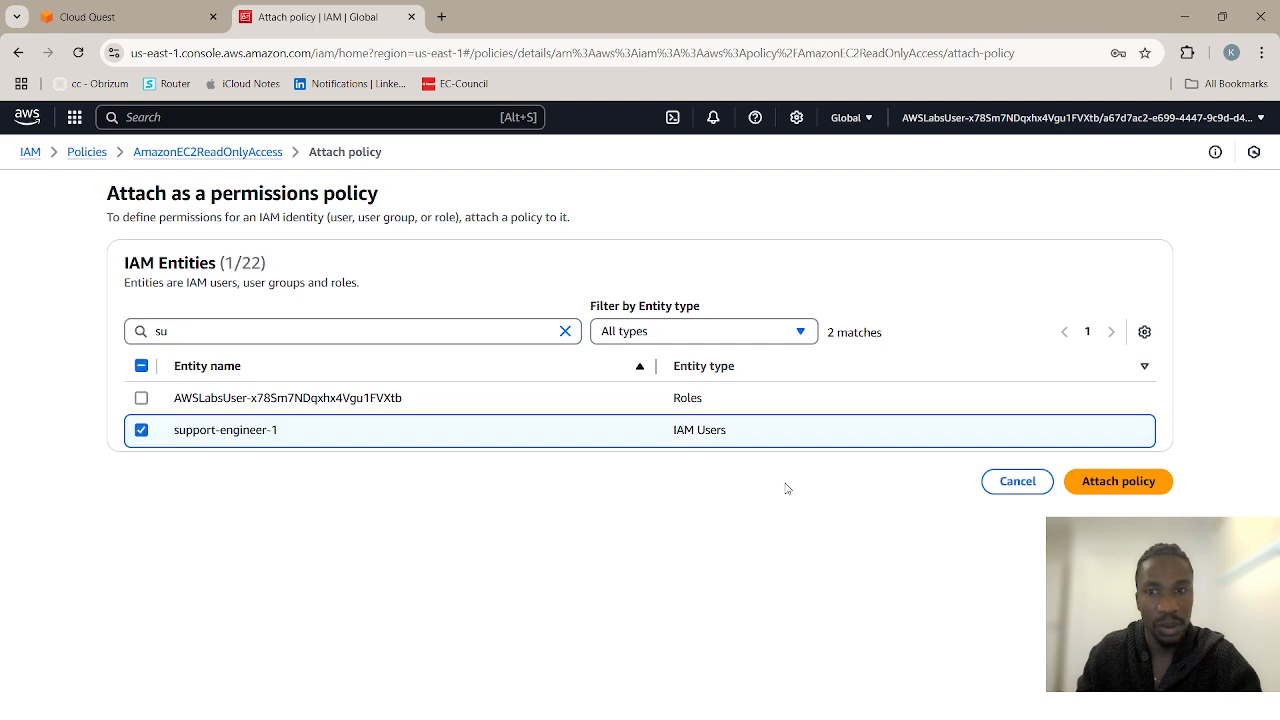
pyautogui.click(1136, 490)
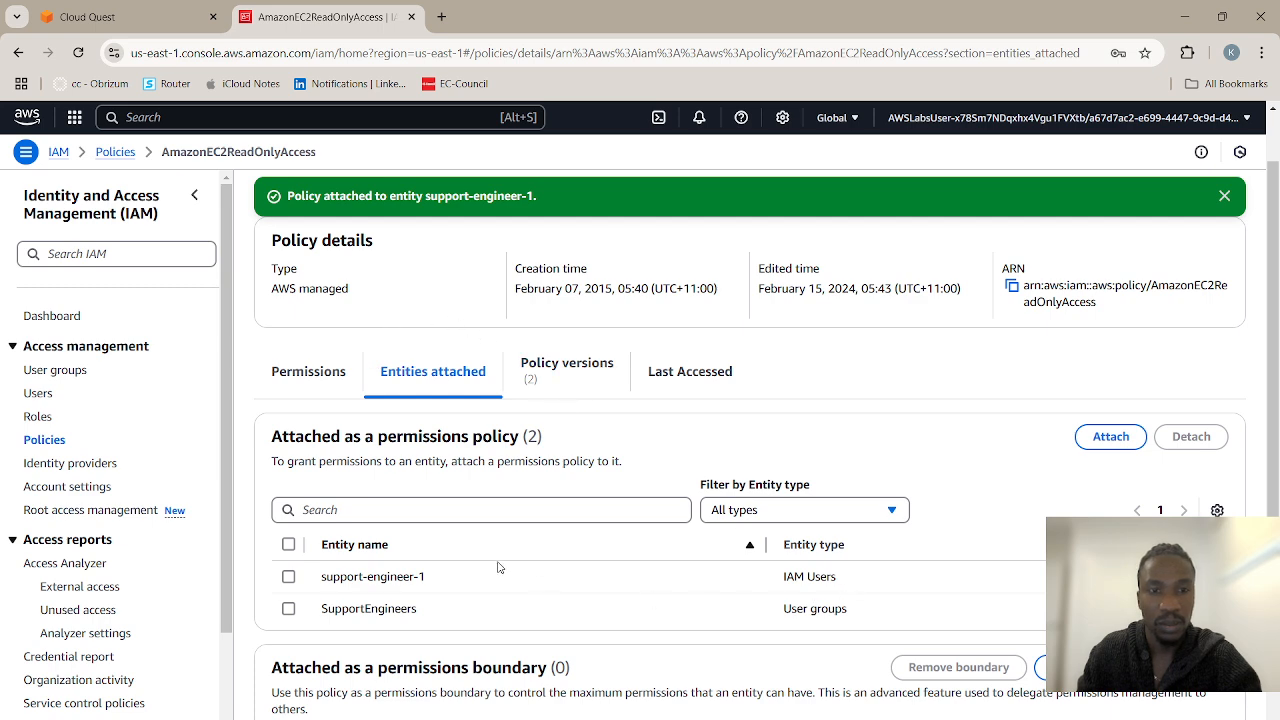
# Compare the Cloud Quest DIY goals with the entities attached to AmazonEC2ReadOnlyAccess.
pyautogui.click(95, 16)
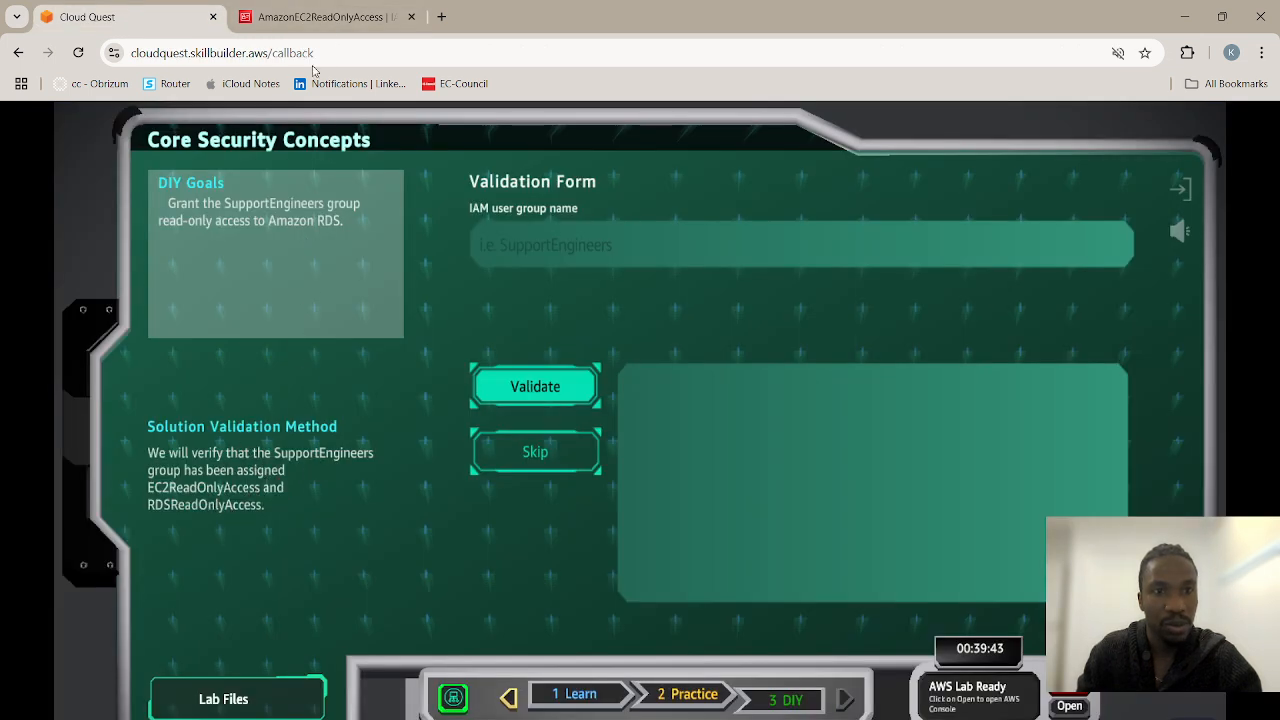
pyautogui.click(322, 12)
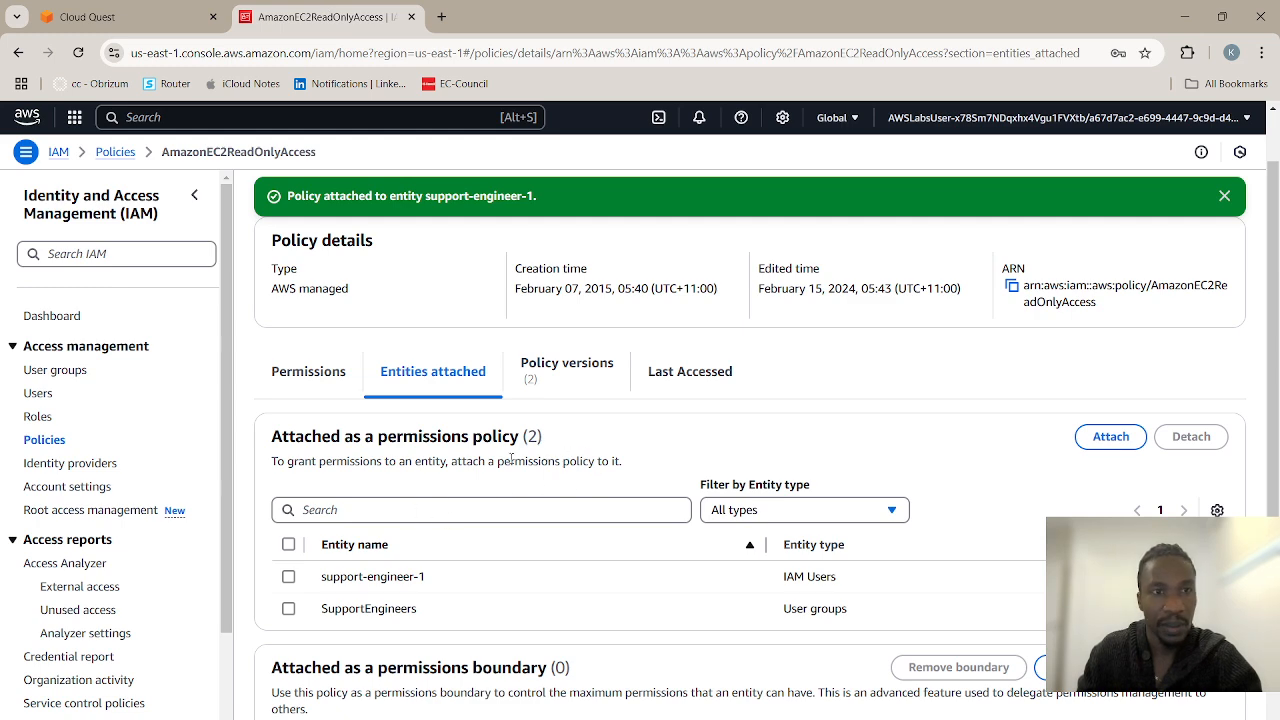
pyautogui.scroll(-1, 517, 483)
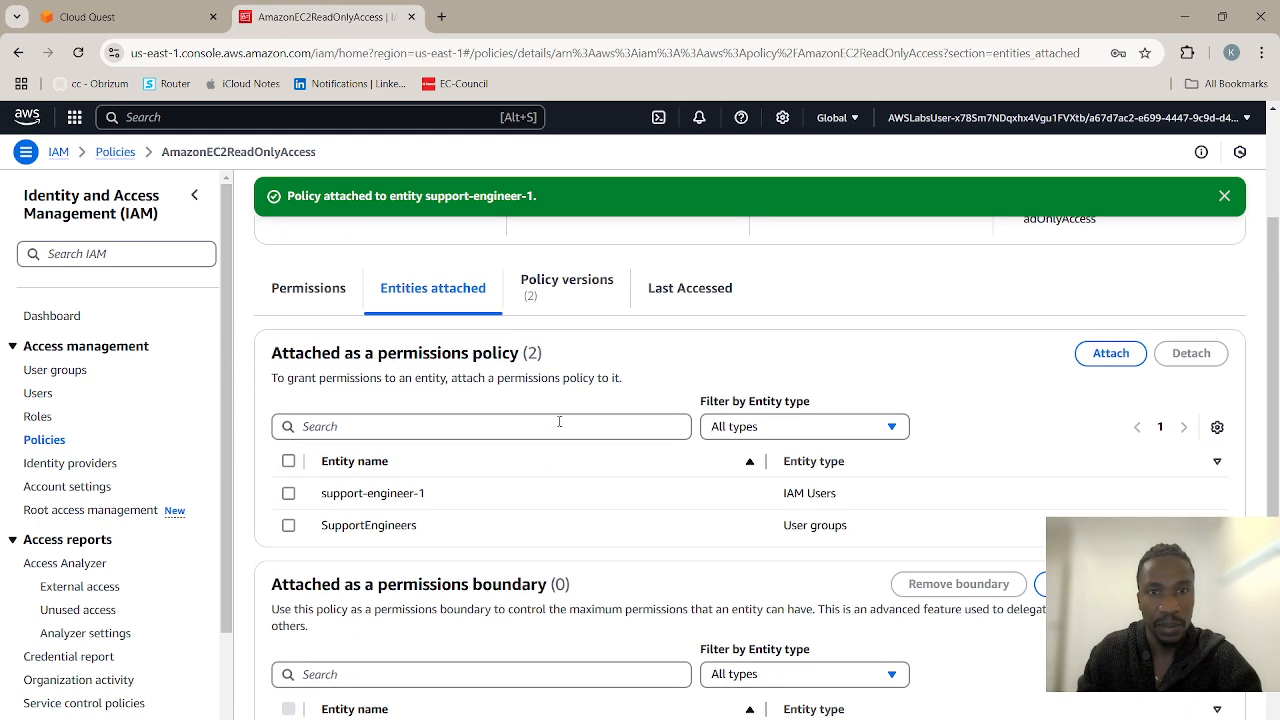
# Open the IAM user support-engineer-1 and examine its group membership and permissions.
pyautogui.click(42, 393)
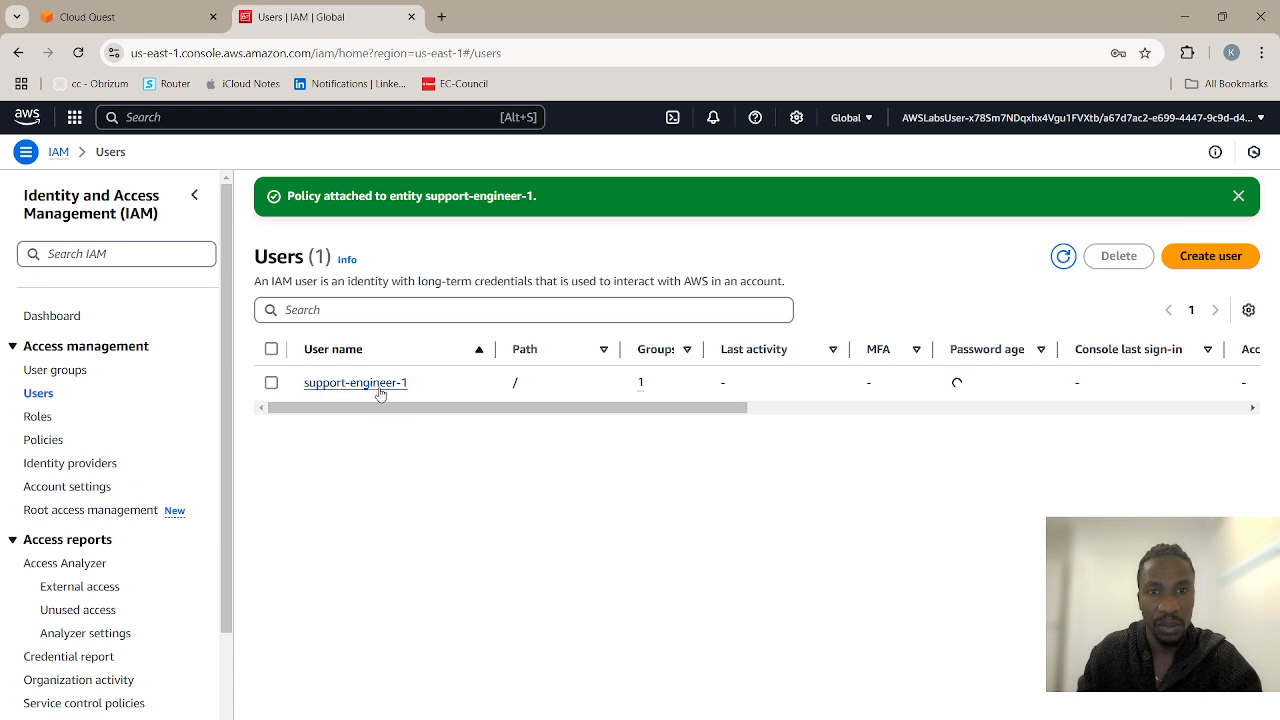
pyautogui.click(366, 384)
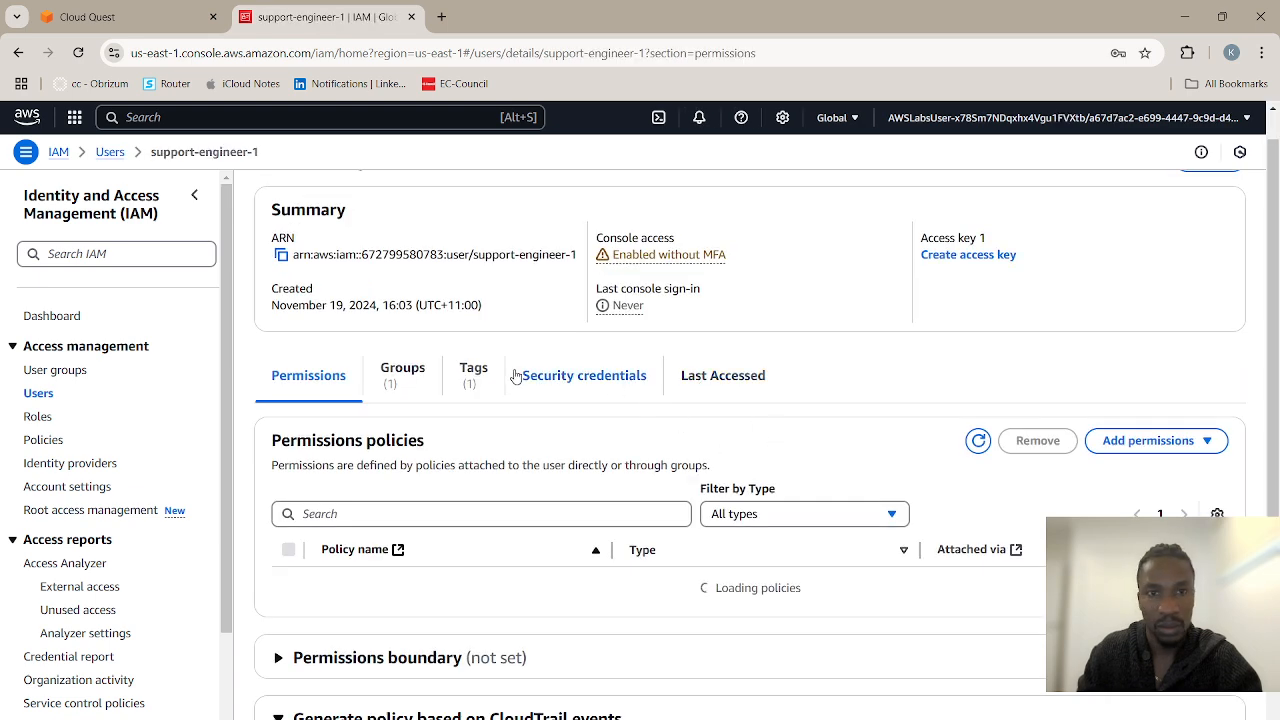
pyautogui.click(404, 378)
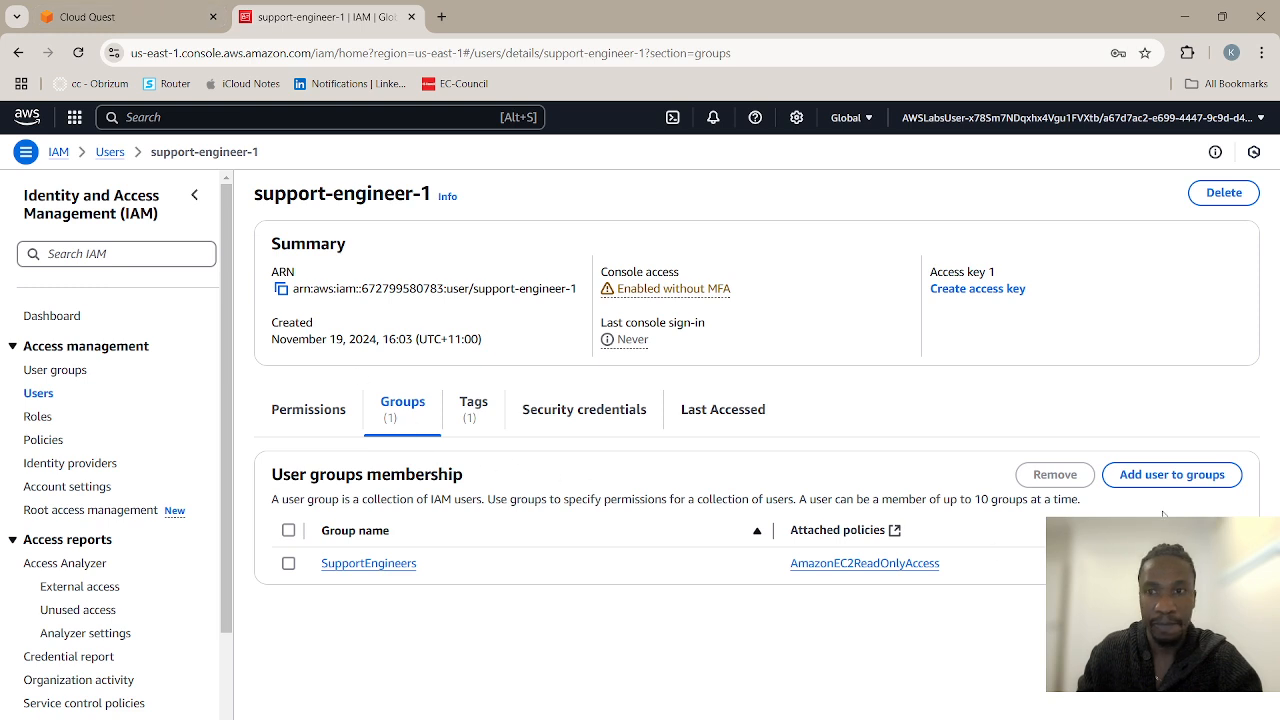
pyautogui.click(309, 409)
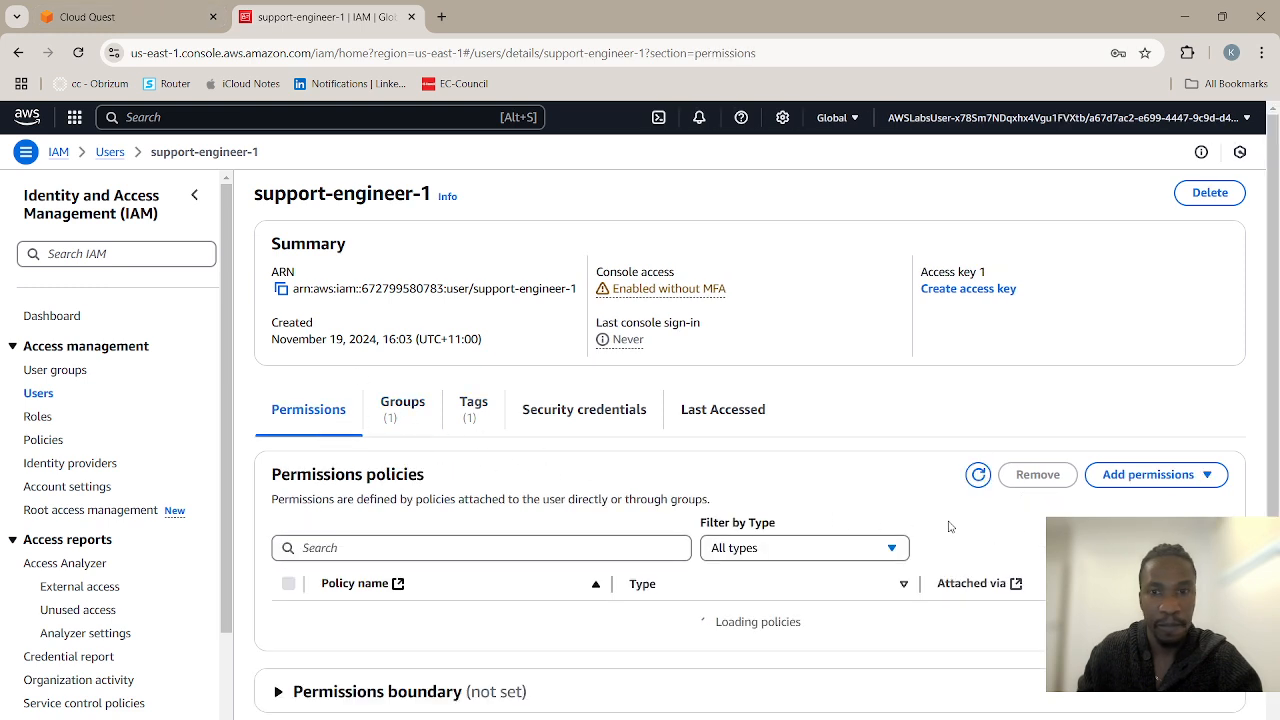
# Recheck the DIY goals and start adding permissions to support-engineer-1 with the option to attach policies directly.
pyautogui.click(1145, 478)
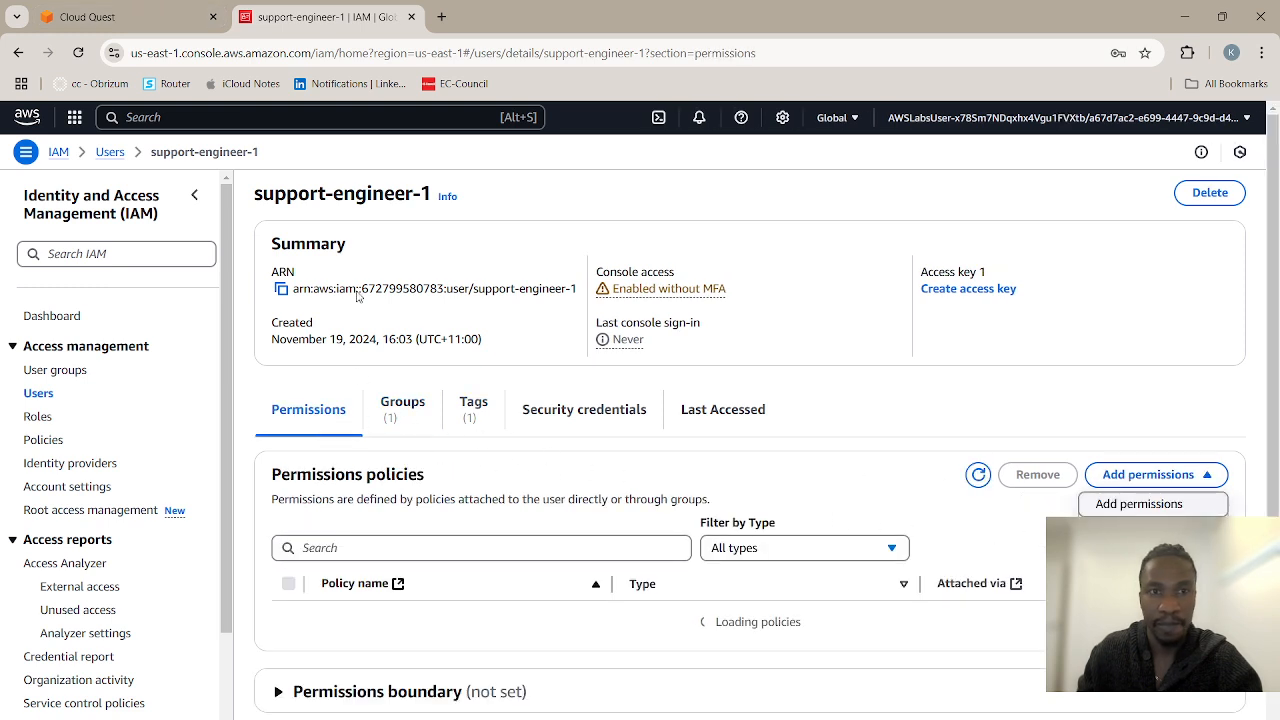
pyautogui.click(125, 17)
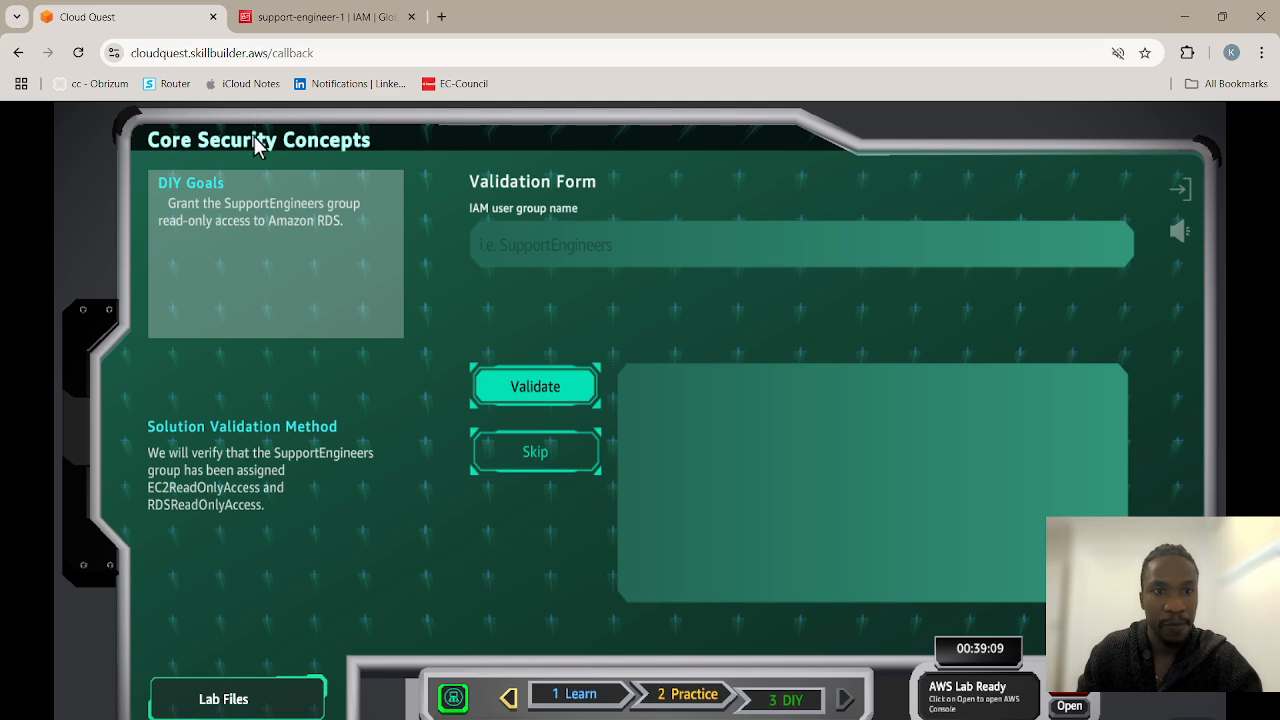
pyautogui.click(277, 17)
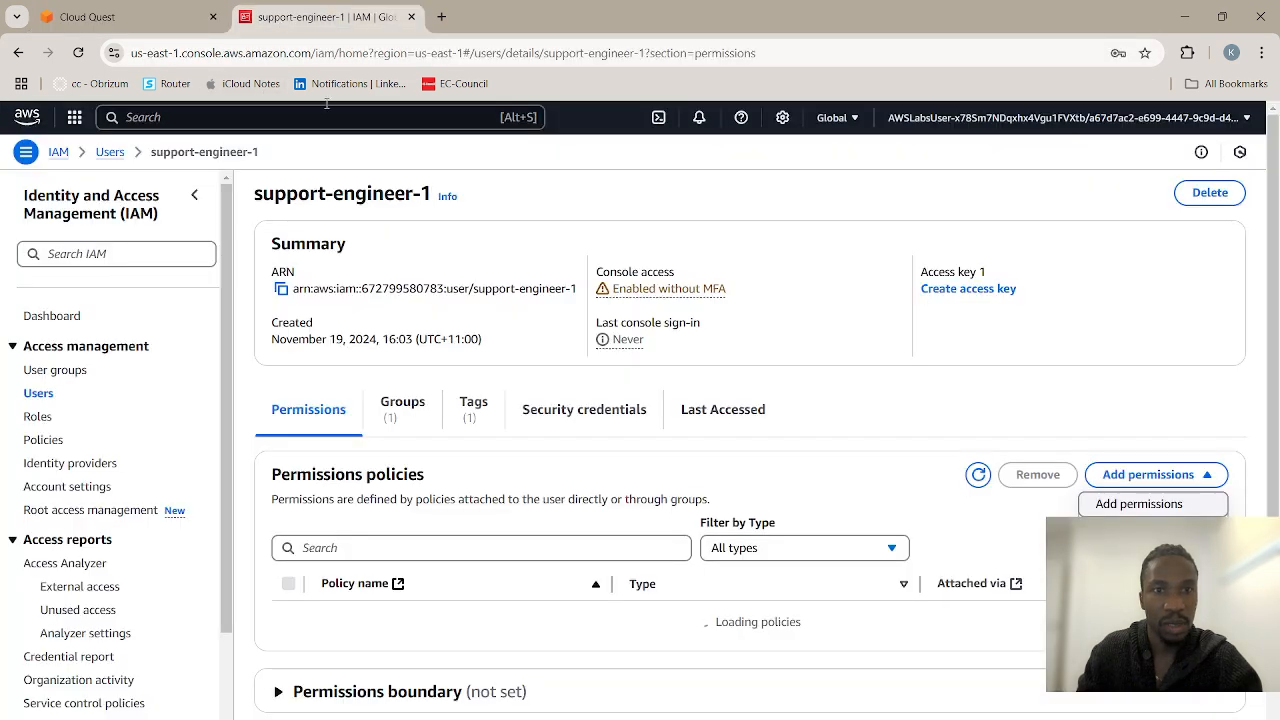
pyautogui.scroll(-2, 703, 523)
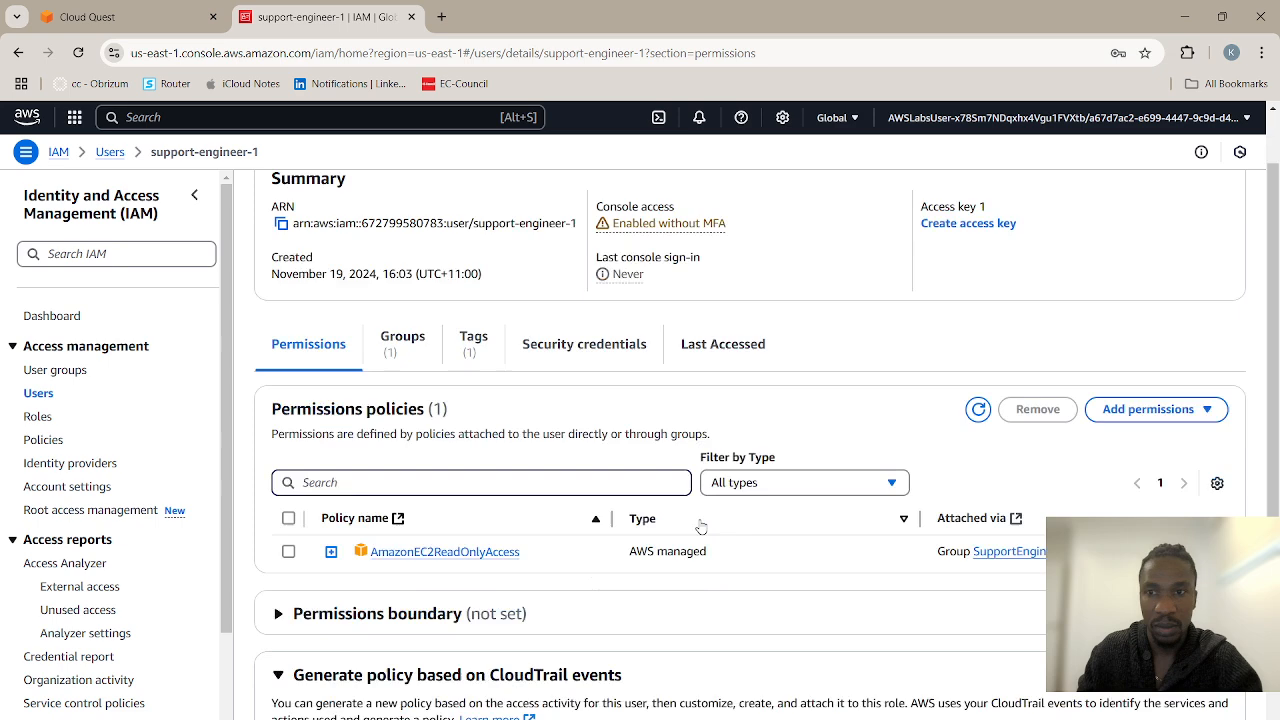
pyautogui.click(1133, 310)
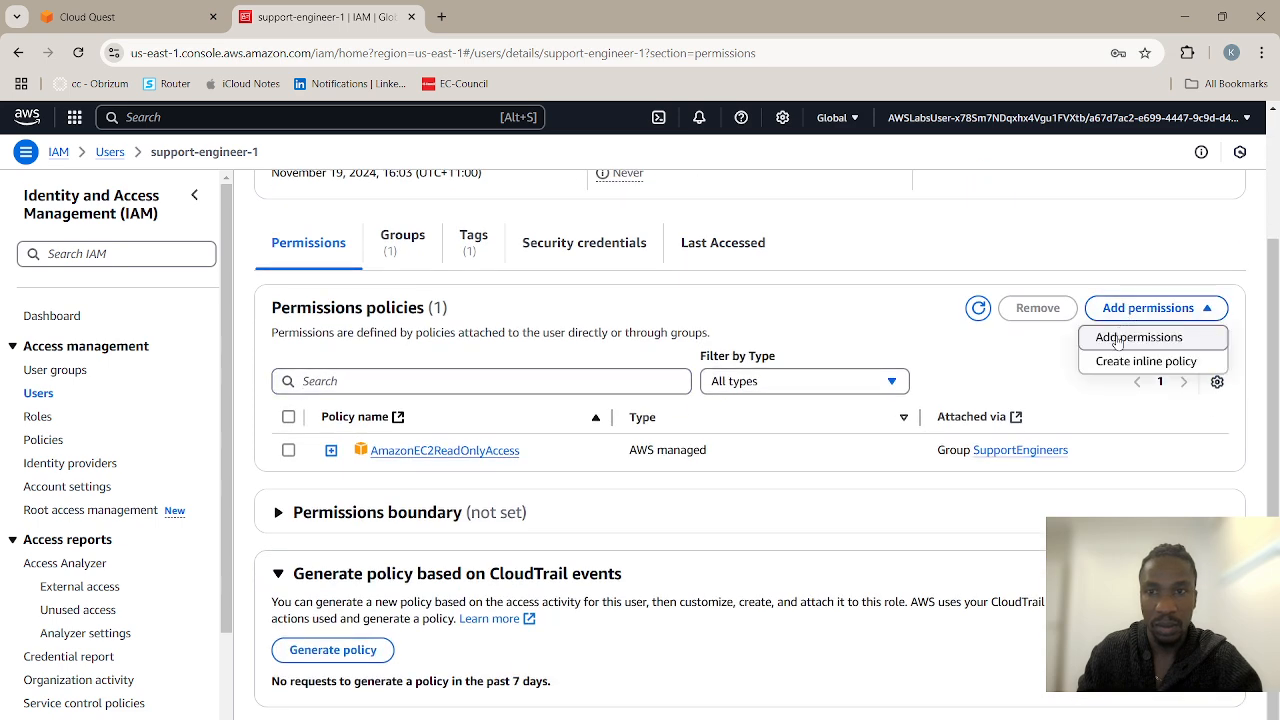
pyautogui.click(1116, 338)
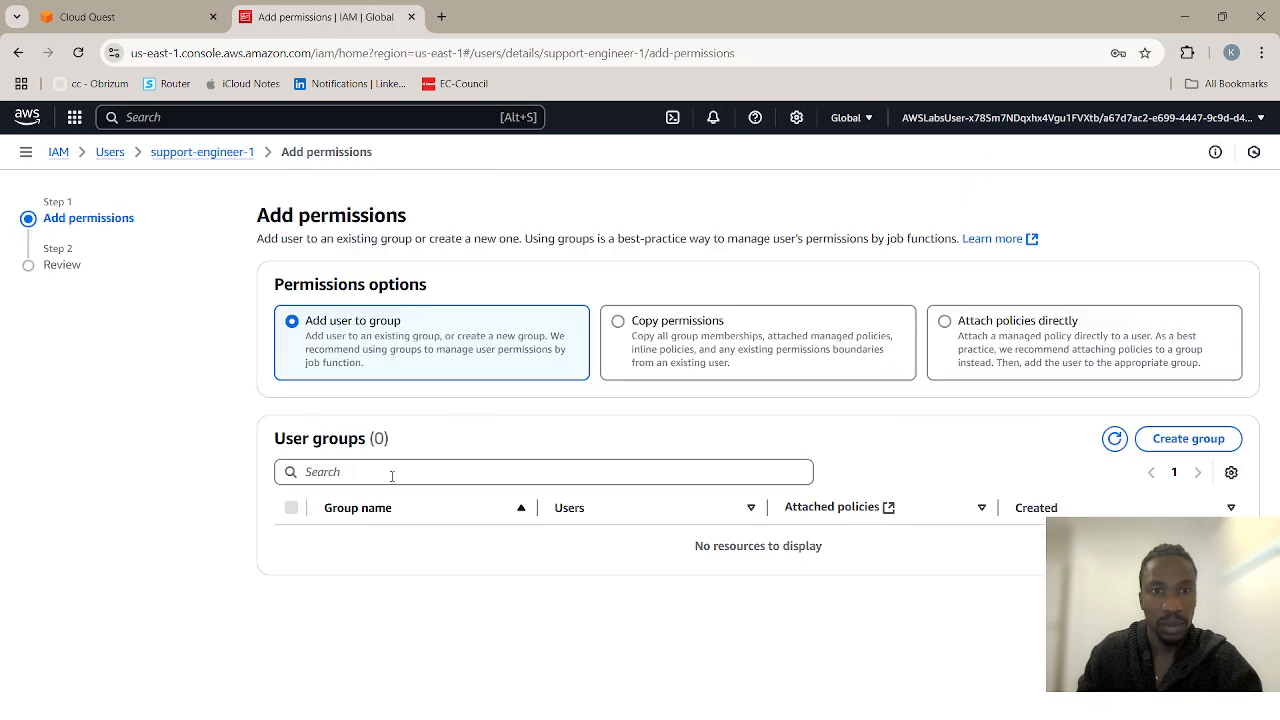
pyautogui.click(391, 476)
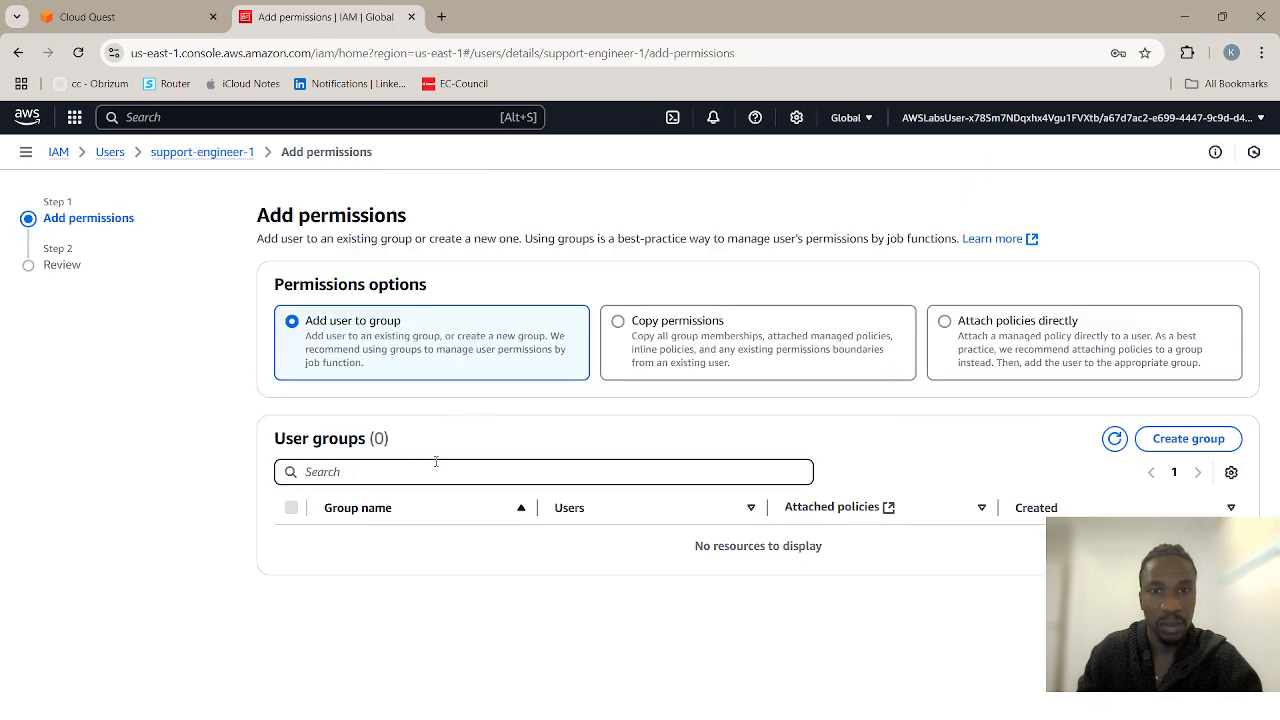
pyautogui.click(1002, 340)
pyautogui.click(393, 492)
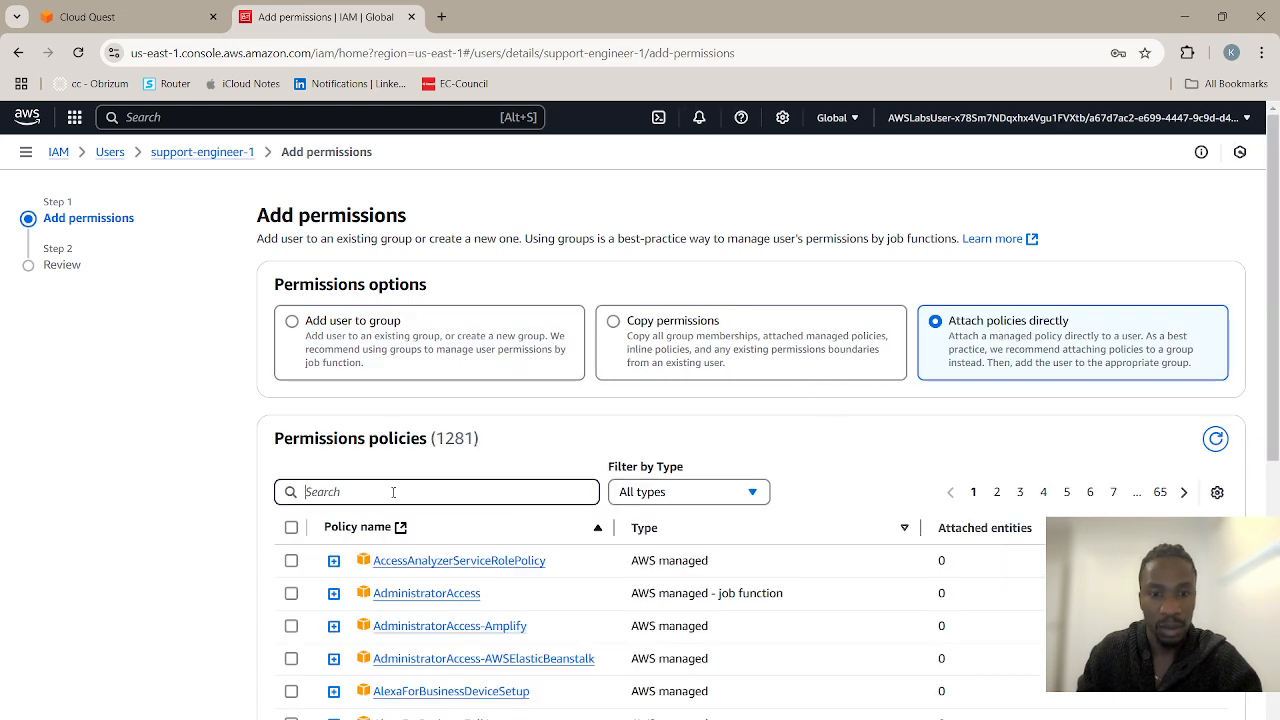
# Search the permissions policies for "rds", select AmazonRDSReadOnlyAccess for support-engineer-1, and proceed to the review.
pyautogui.write('rds')
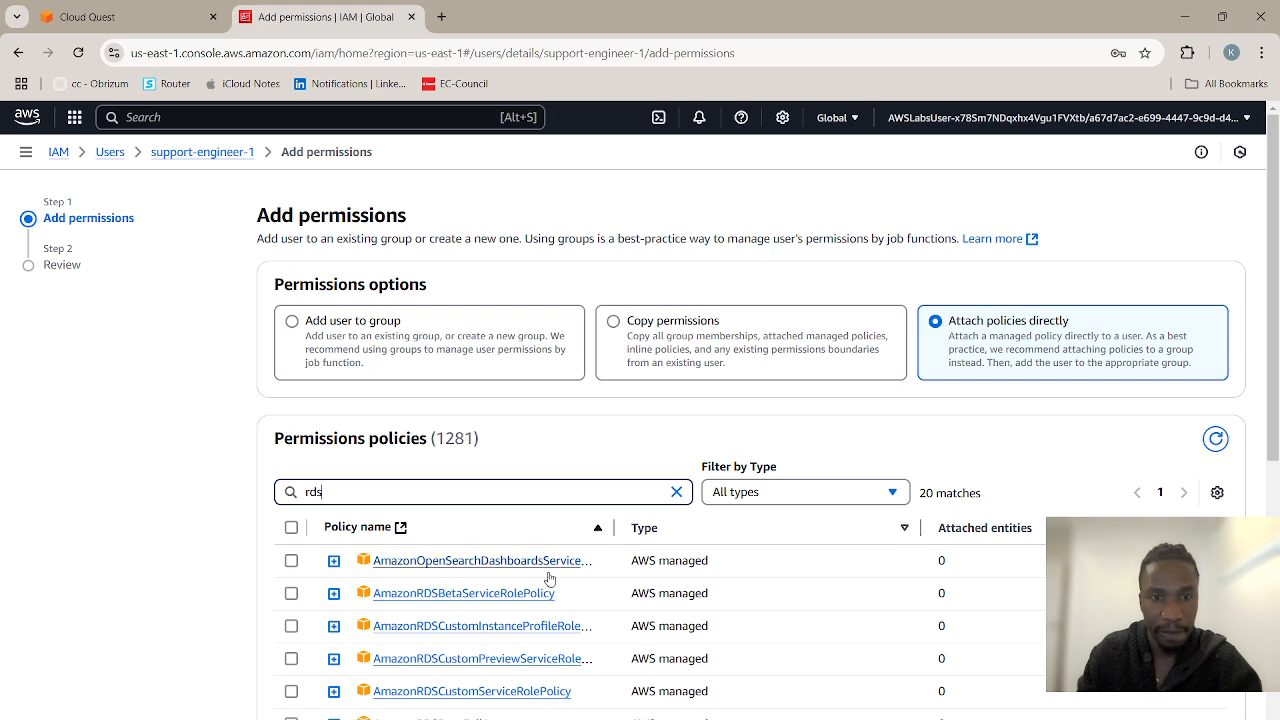
pyautogui.scroll(-2, 534, 594)
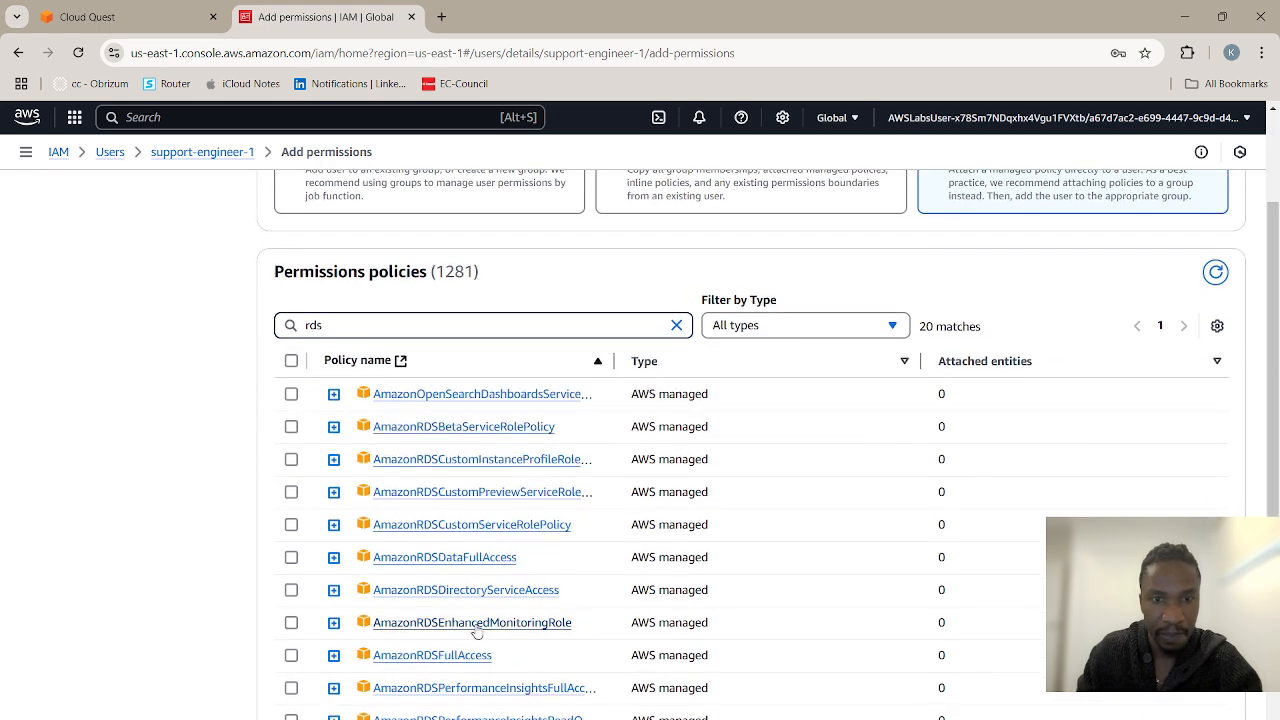
pyautogui.scroll(-2, 477, 622)
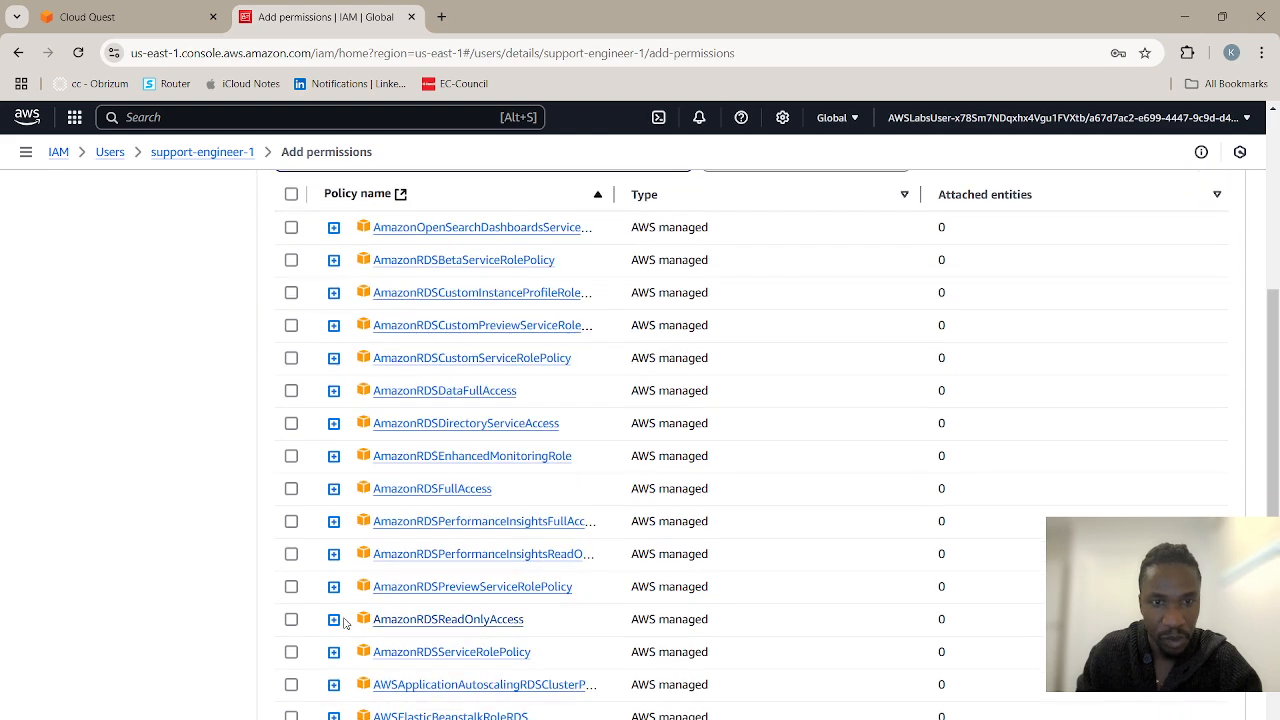
pyautogui.click(291, 619)
pyautogui.scroll(-3, 297, 624)
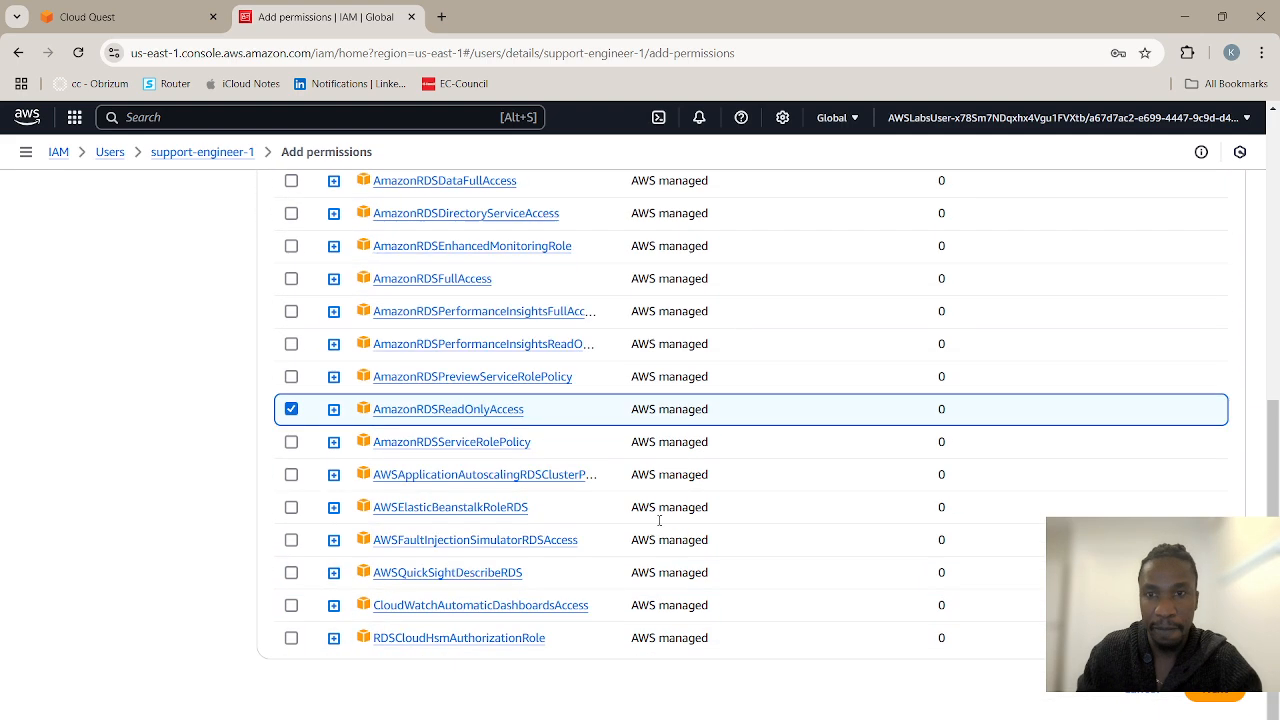
pyautogui.click(1215, 692)
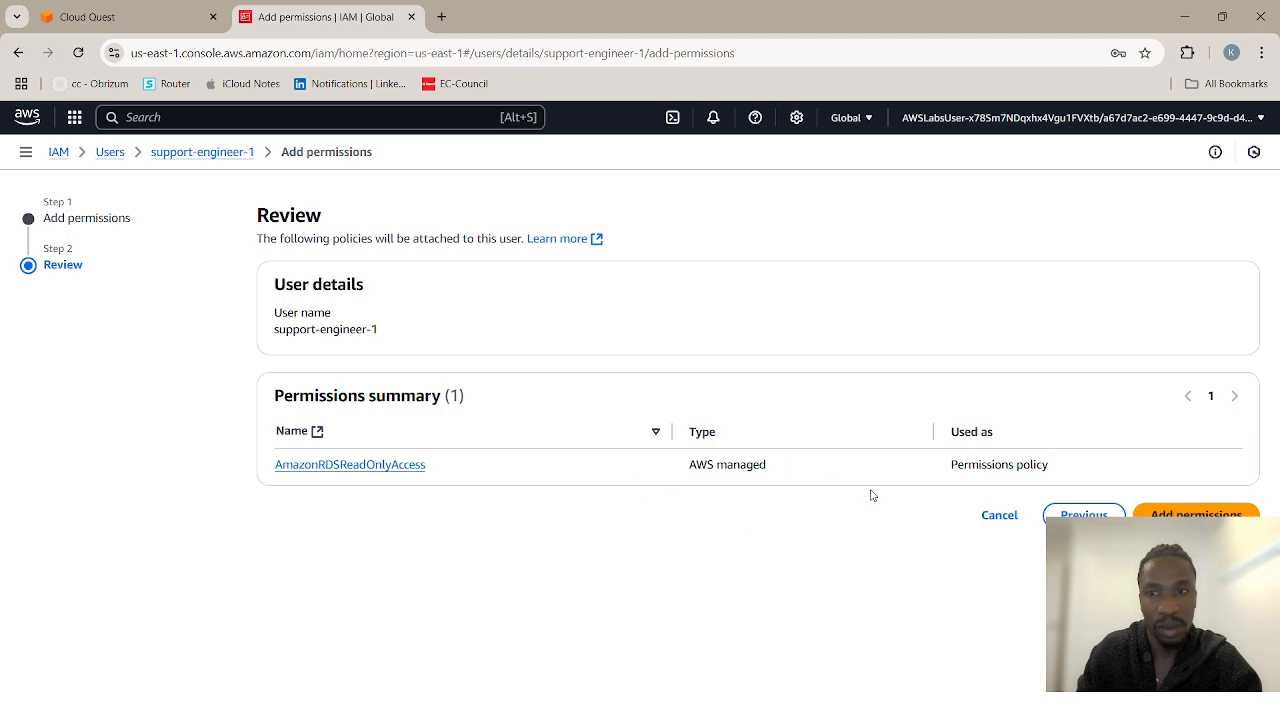
# Attach AmazonRDSReadOnlyAccess to support-engineer-1 and compare the user's policies with the Cloud Quest DIY goals.
pyautogui.click(1235, 514)
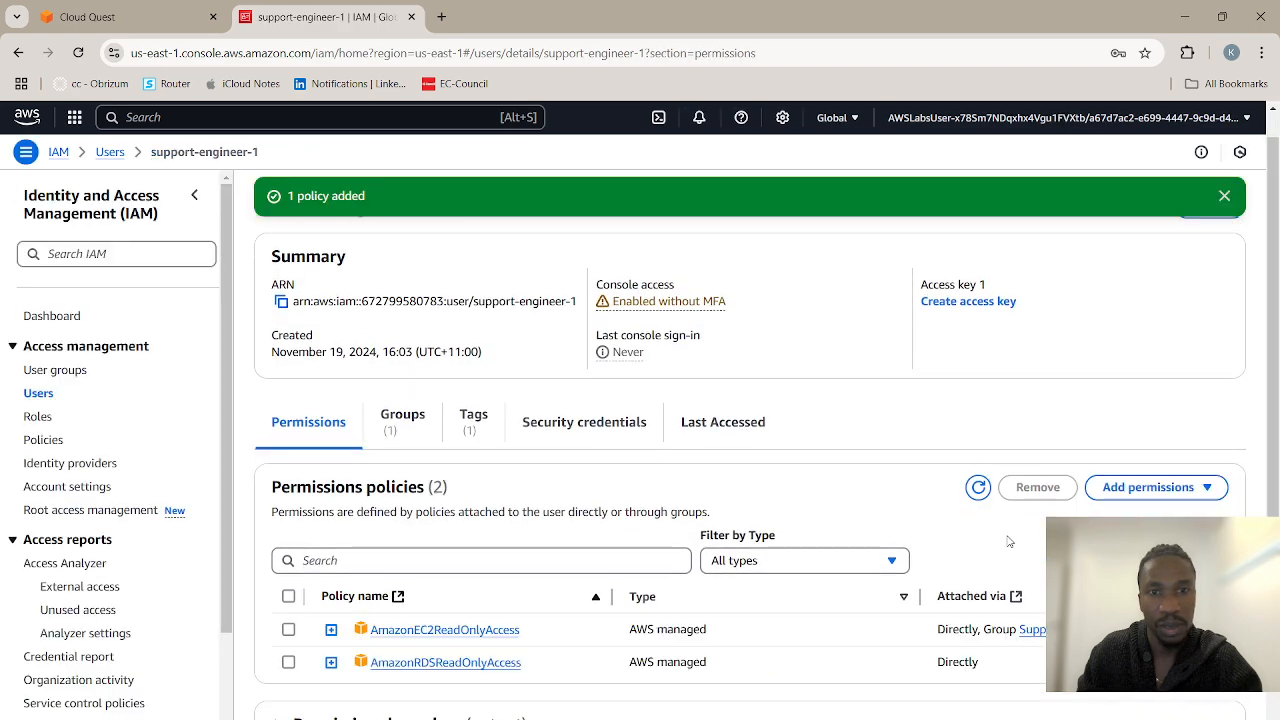
pyautogui.click(98, 9)
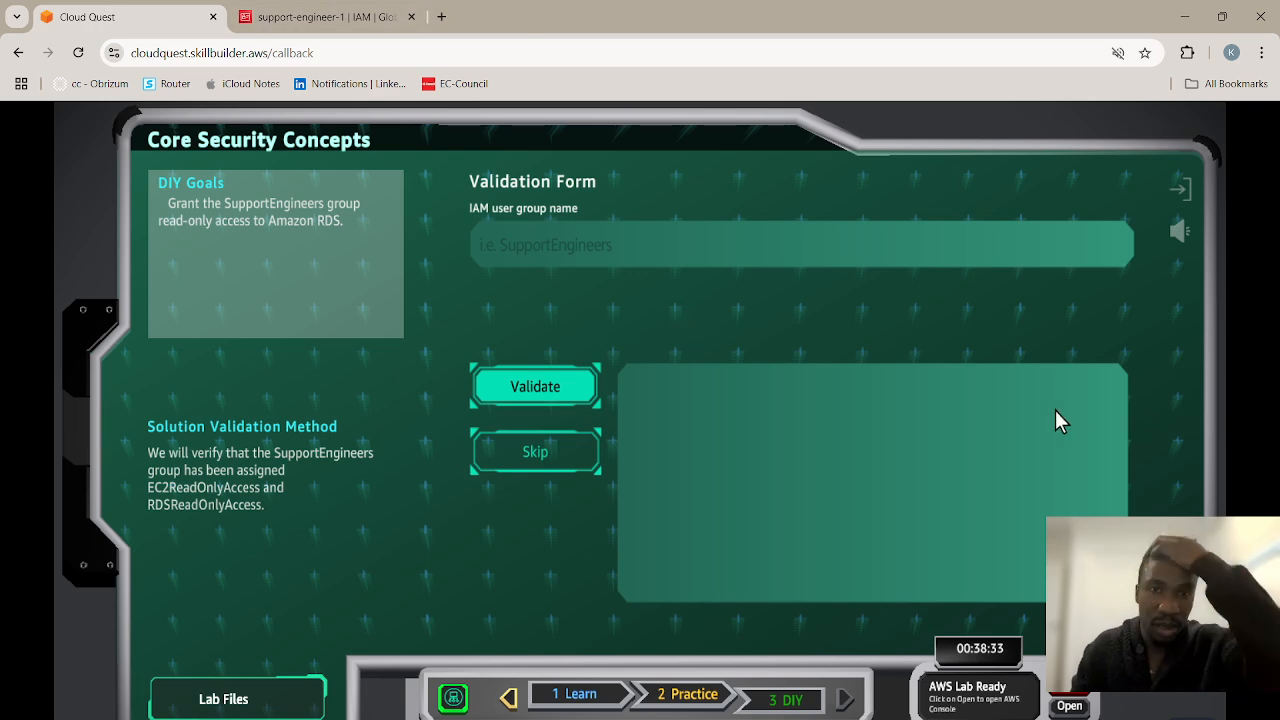
pyautogui.click(322, 16)
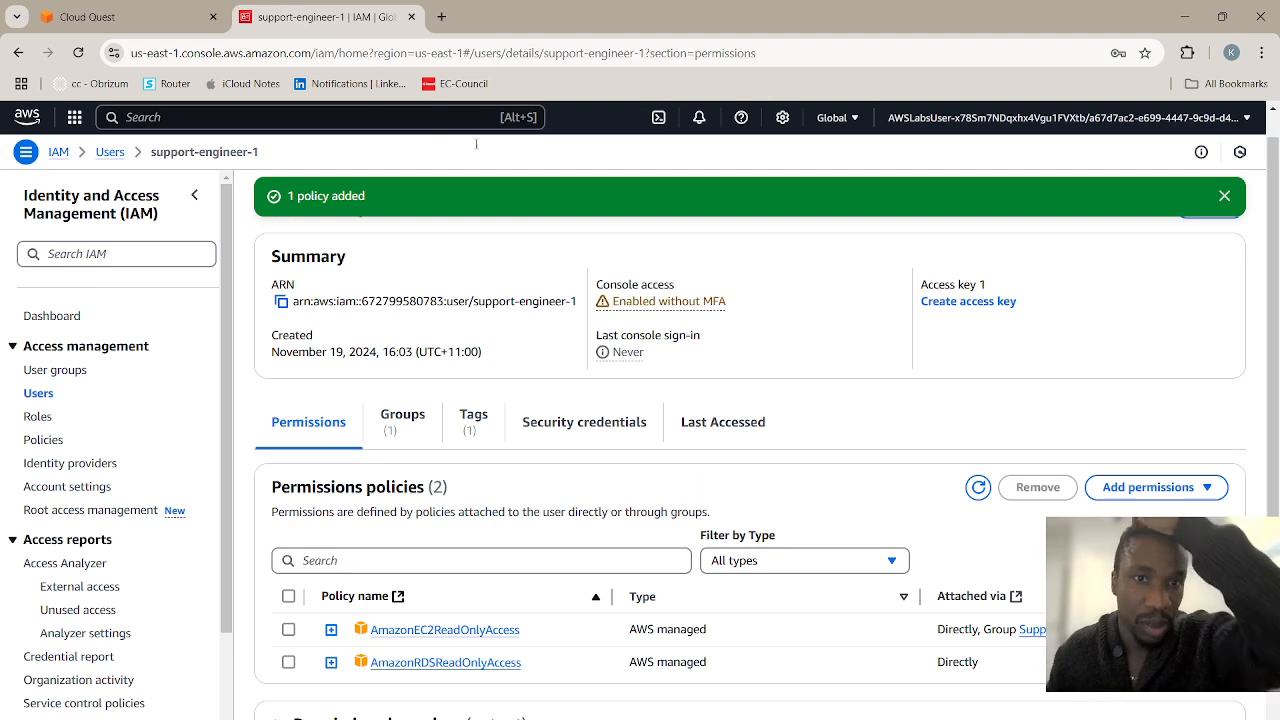
pyautogui.scroll(1, 451, 393)
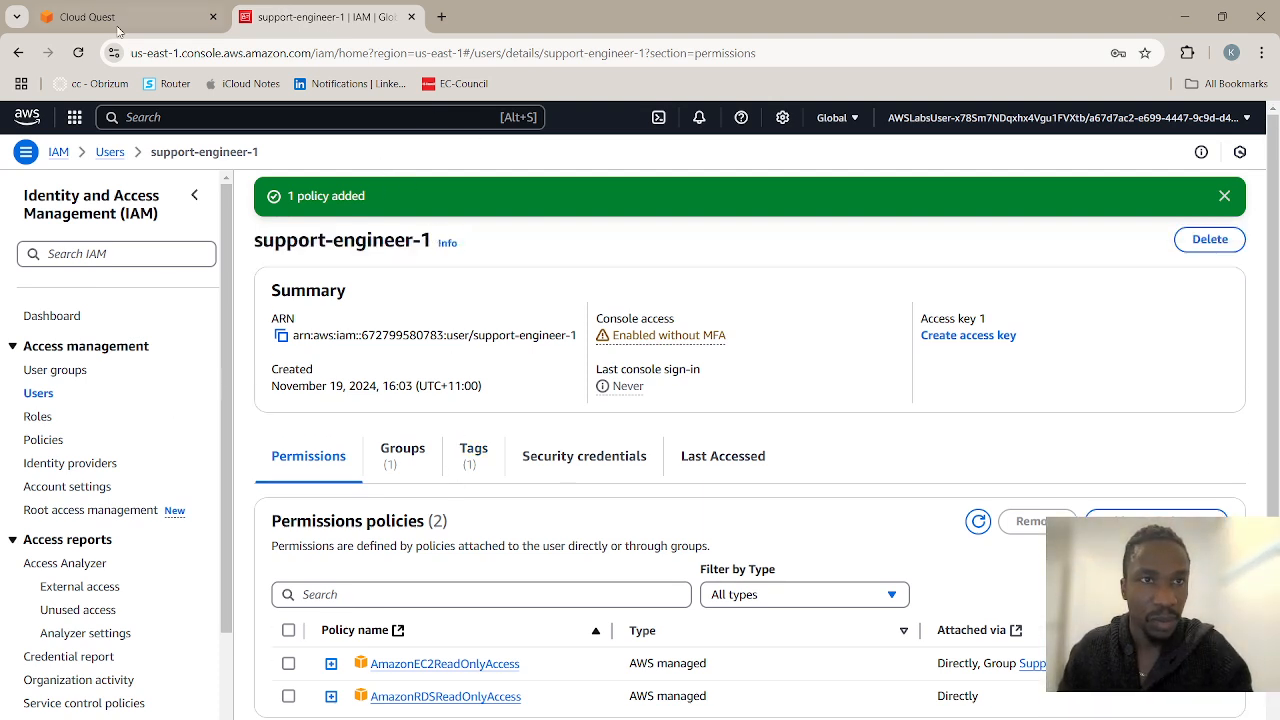
pyautogui.click(87, 16)
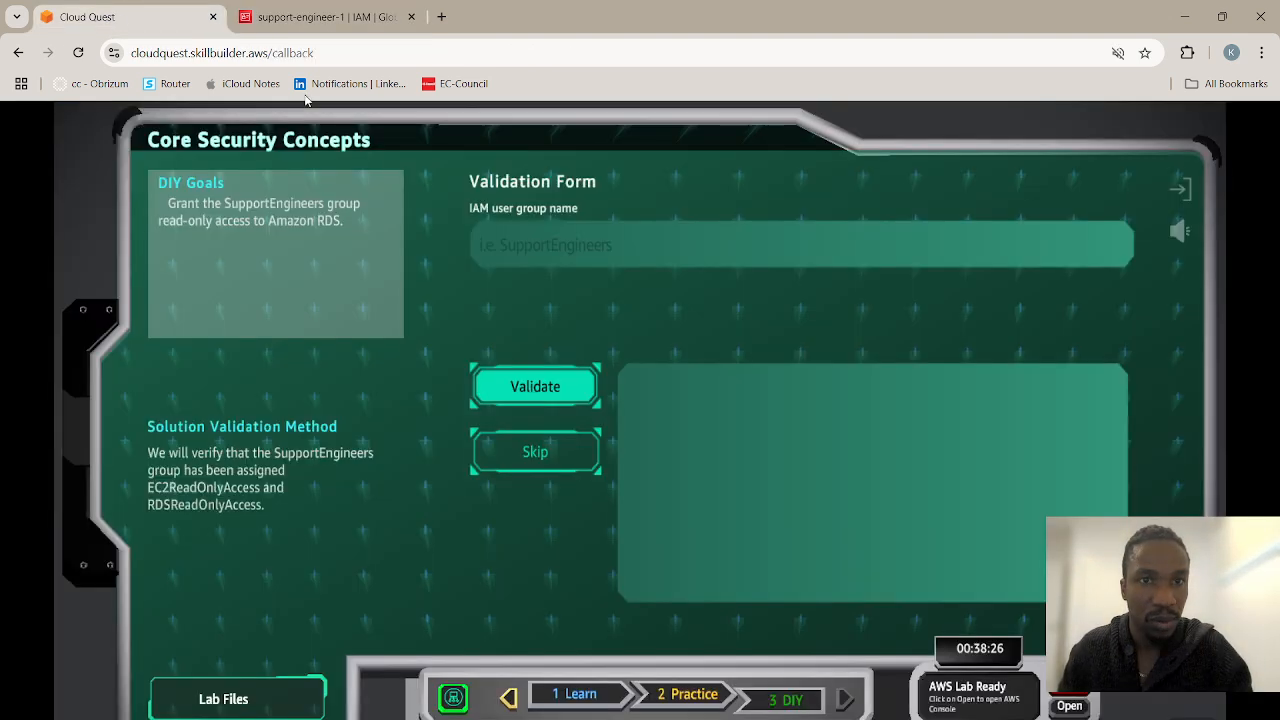
pyautogui.click(322, 14)
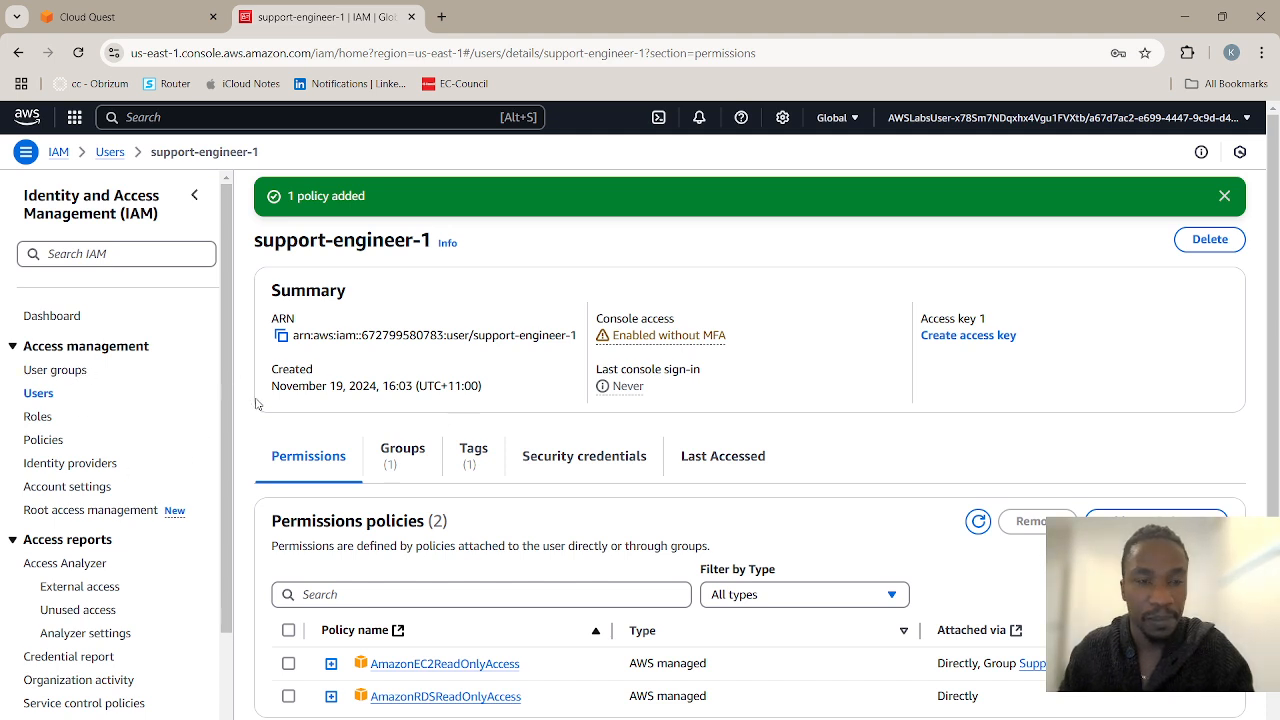
# Copy the SupportEngineers group name from the IAM user groups into the Cloud Quest validation form and validate the solution.
pyautogui.click(67, 372)
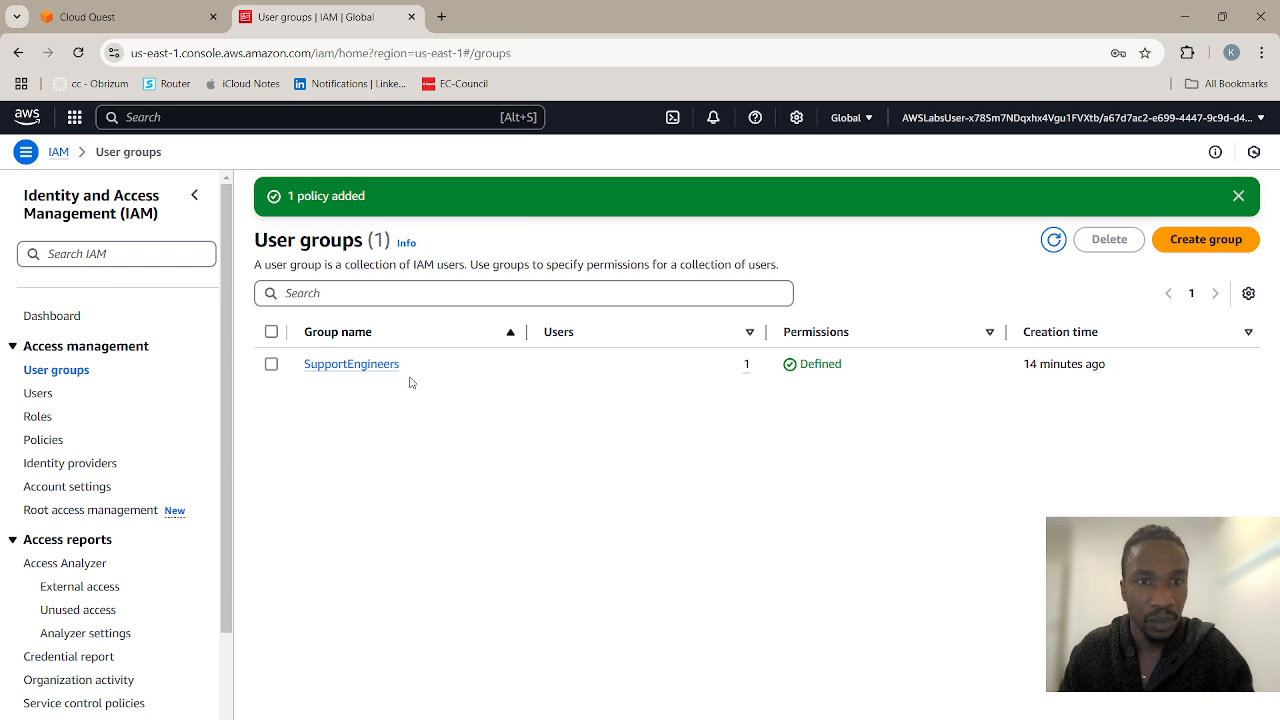
pyautogui.moveTo(400, 368); pyautogui.dragTo(306, 363)
pyautogui.hotkey('ctrl', 'c')
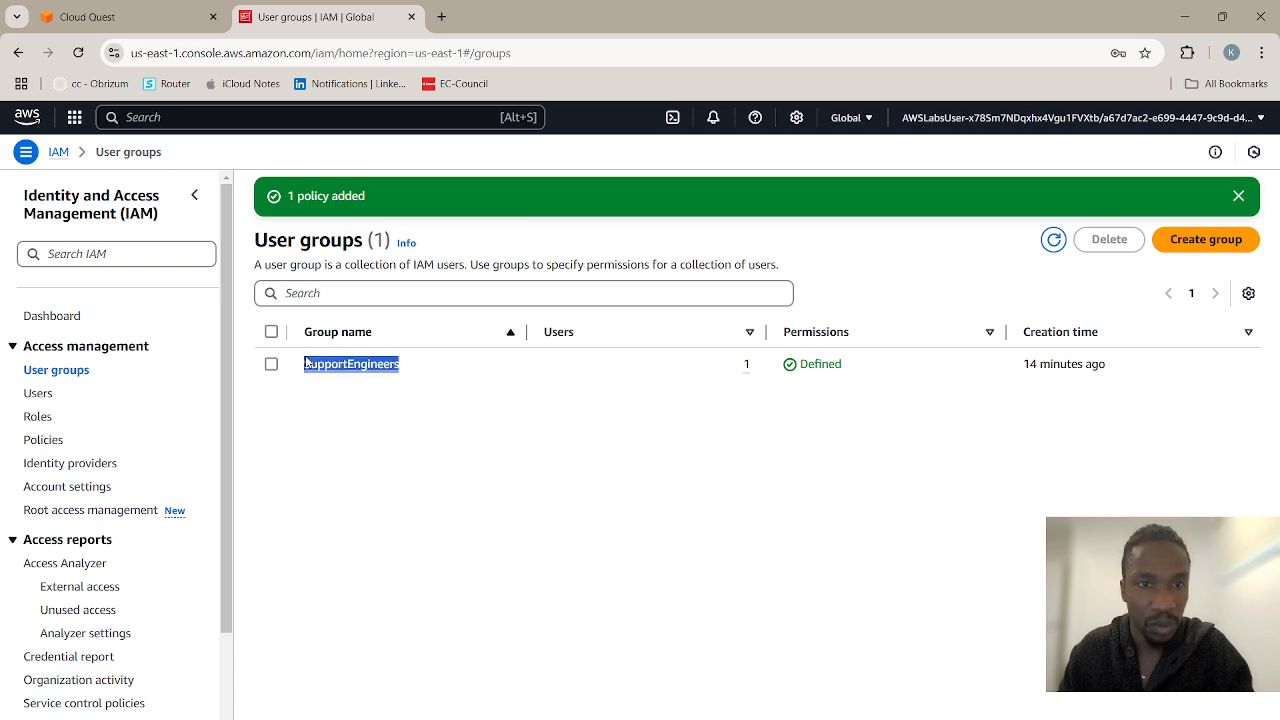
pyautogui.click(100, 17)
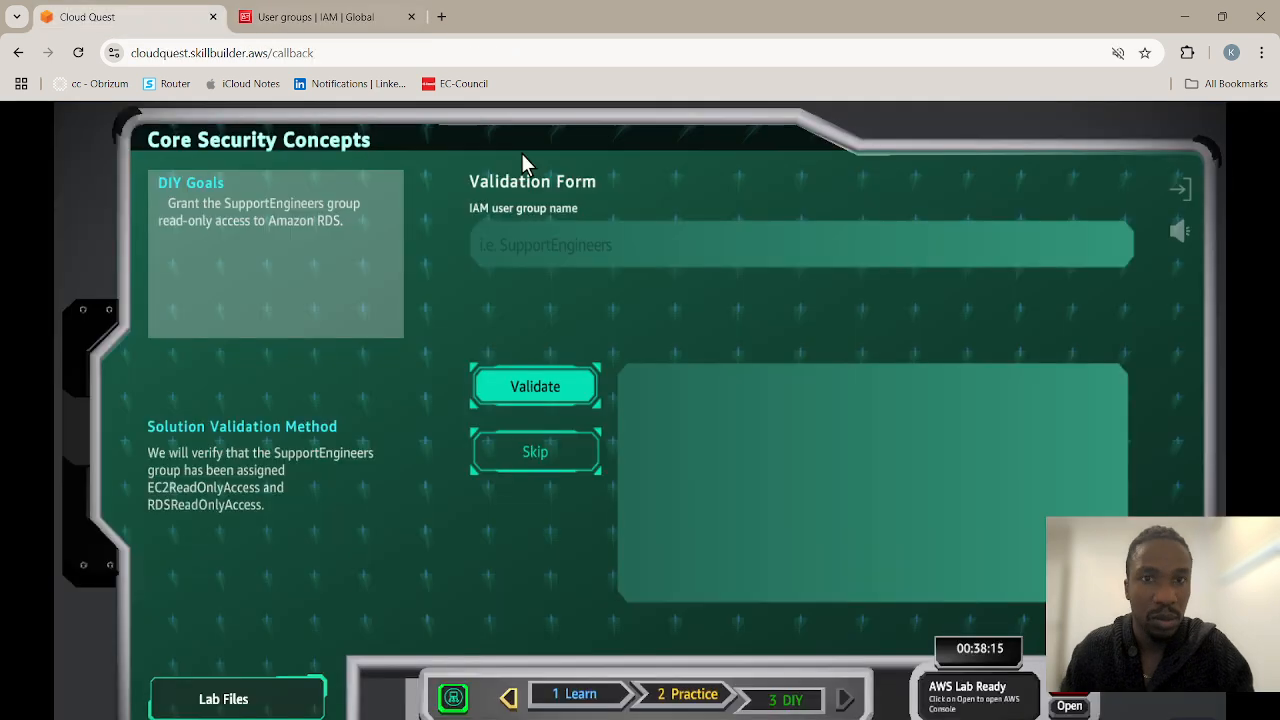
pyautogui.click(620, 244)
pyautogui.hotkey('ctrl', 'v')
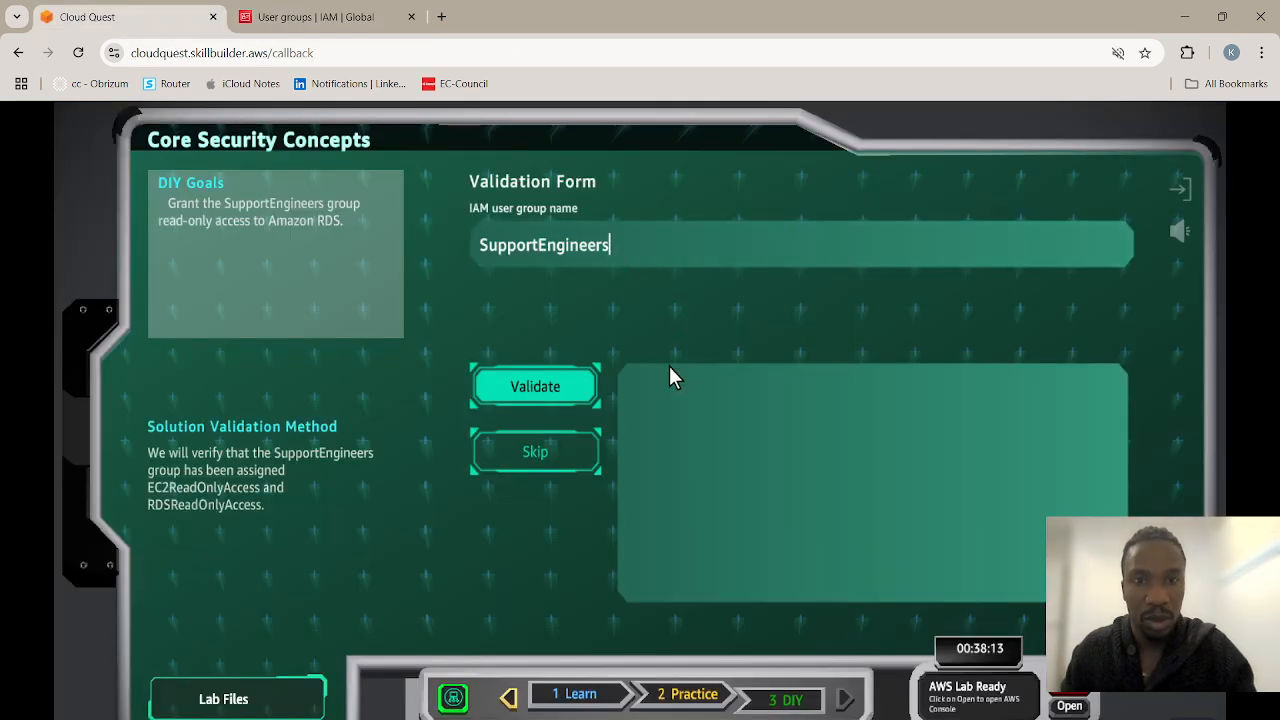
pyautogui.click(538, 388)
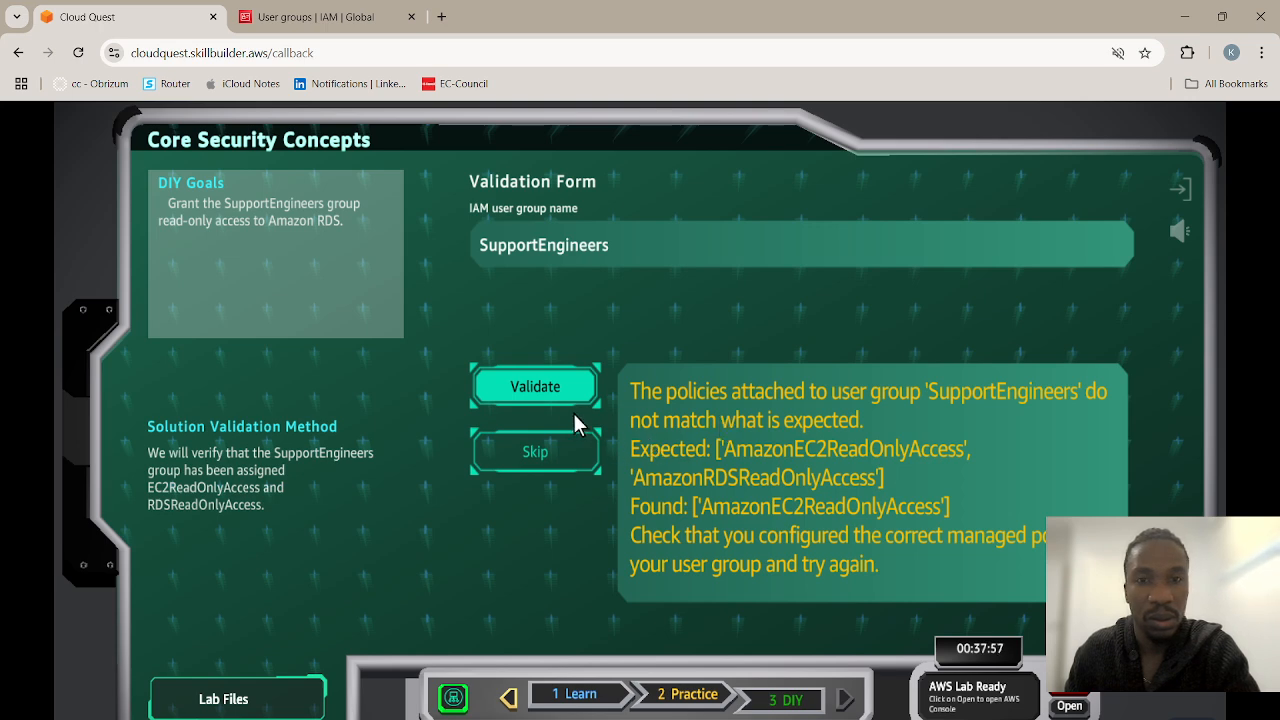
# Return to IAM, examine the SupportEngineers group's permissions, and start attaching policies to the group.
pyautogui.click(315, 17)
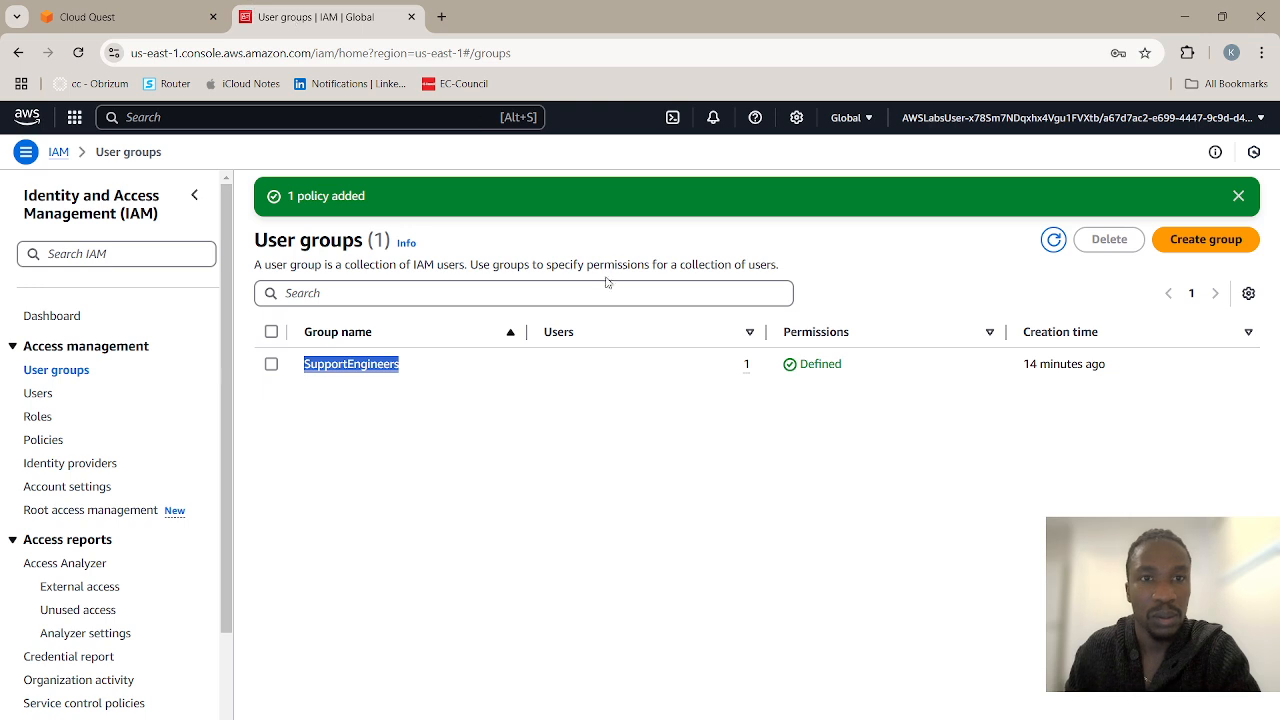
pyautogui.click(324, 365)
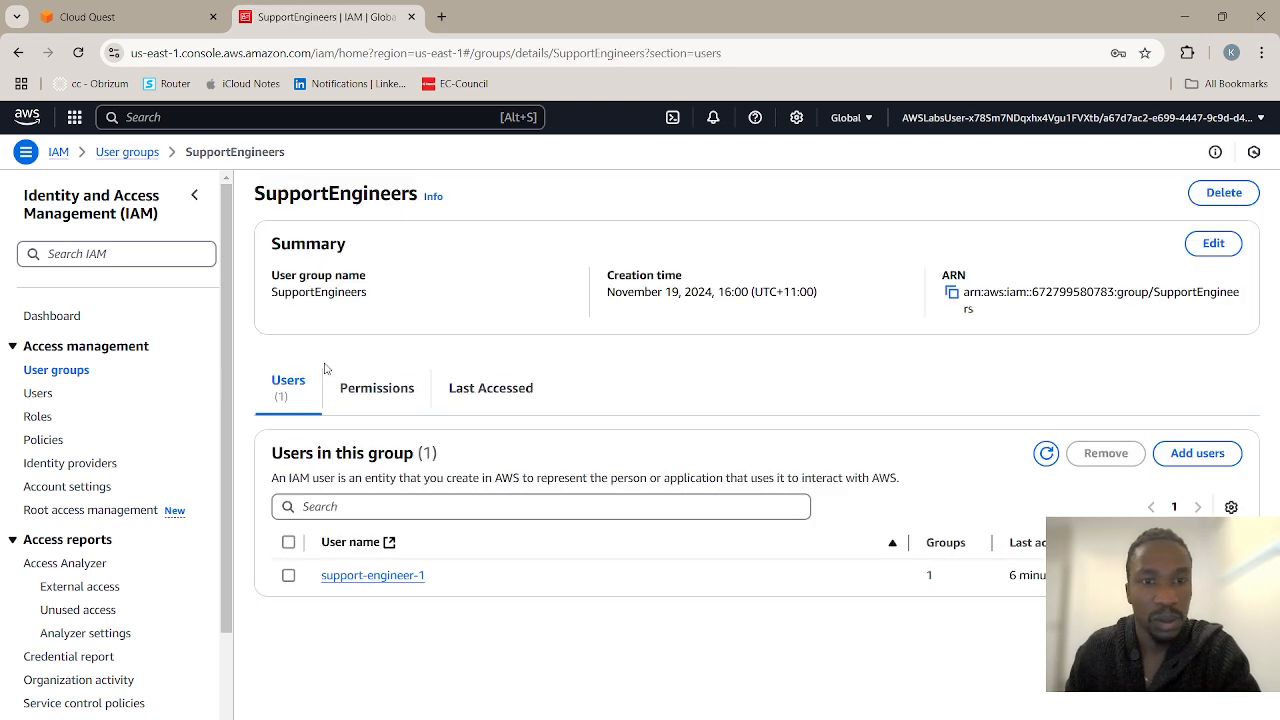
pyautogui.click(391, 388)
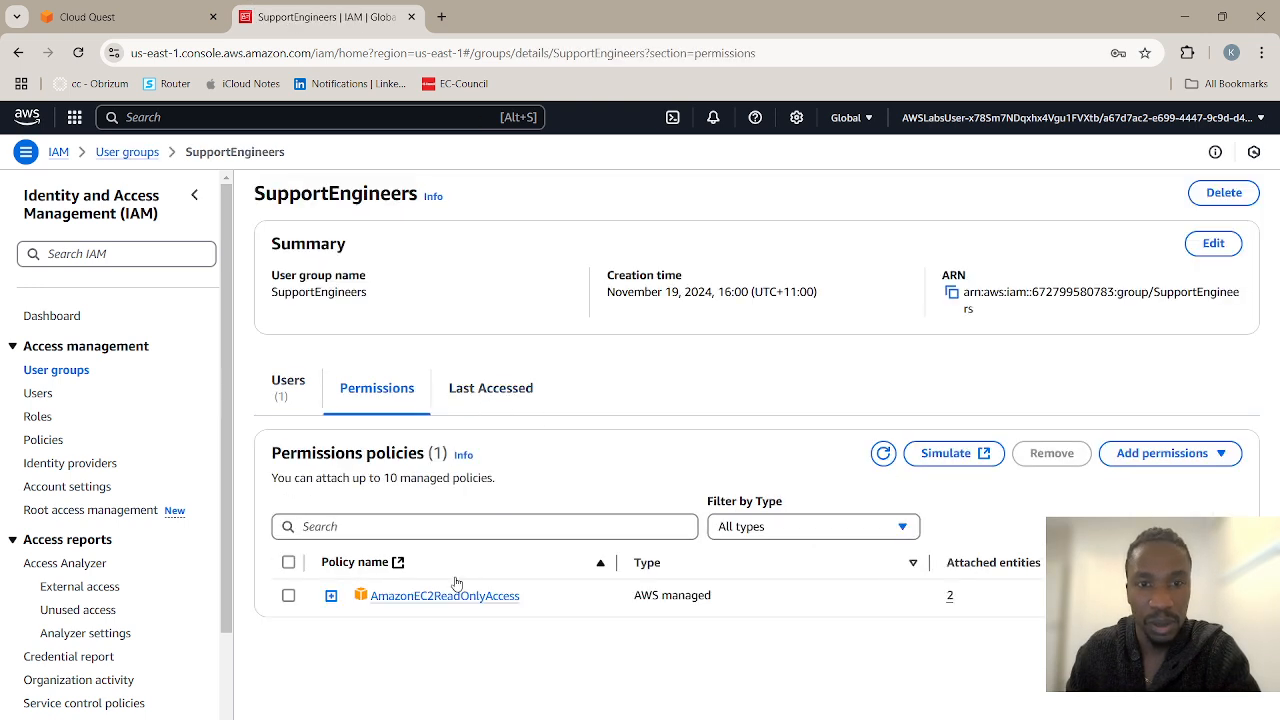
pyautogui.click(1152, 456)
pyautogui.click(1150, 483)
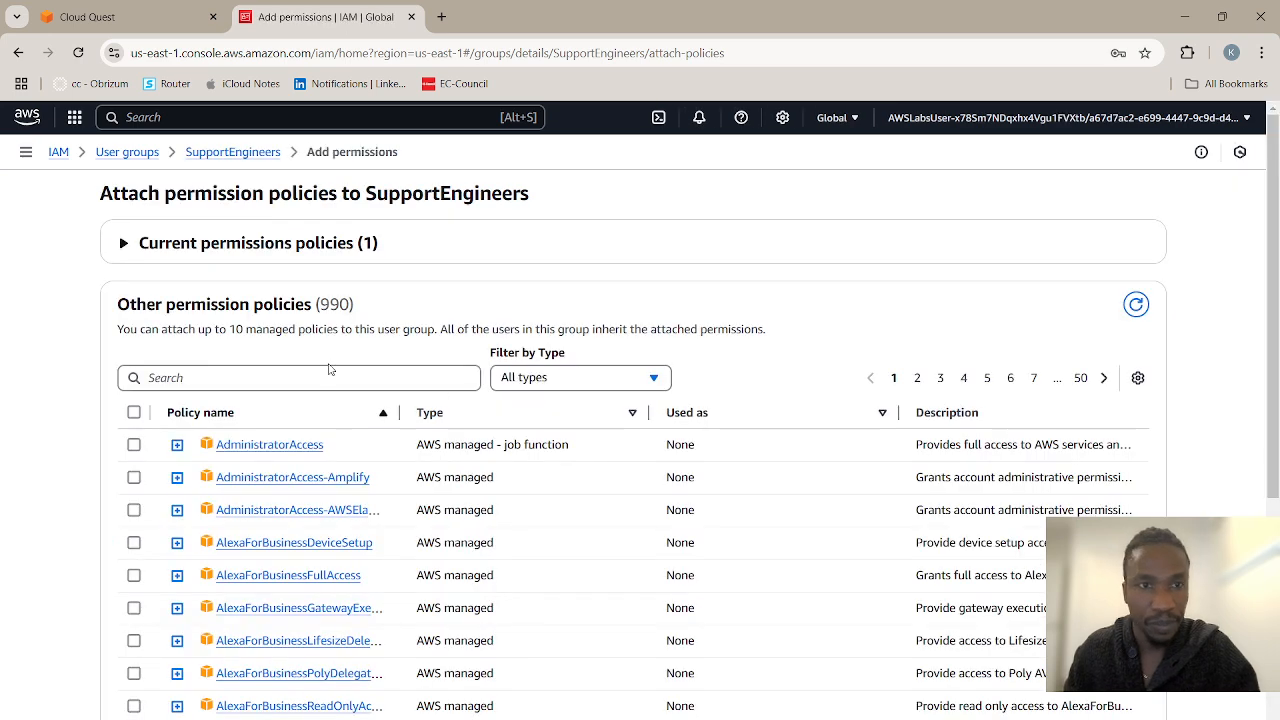
# Filter the other permission policies by "rd" and attach AmazonRDSReadOnlyAccess to the SupportEngineers group.
pyautogui.scroll(-1, 376, 335)
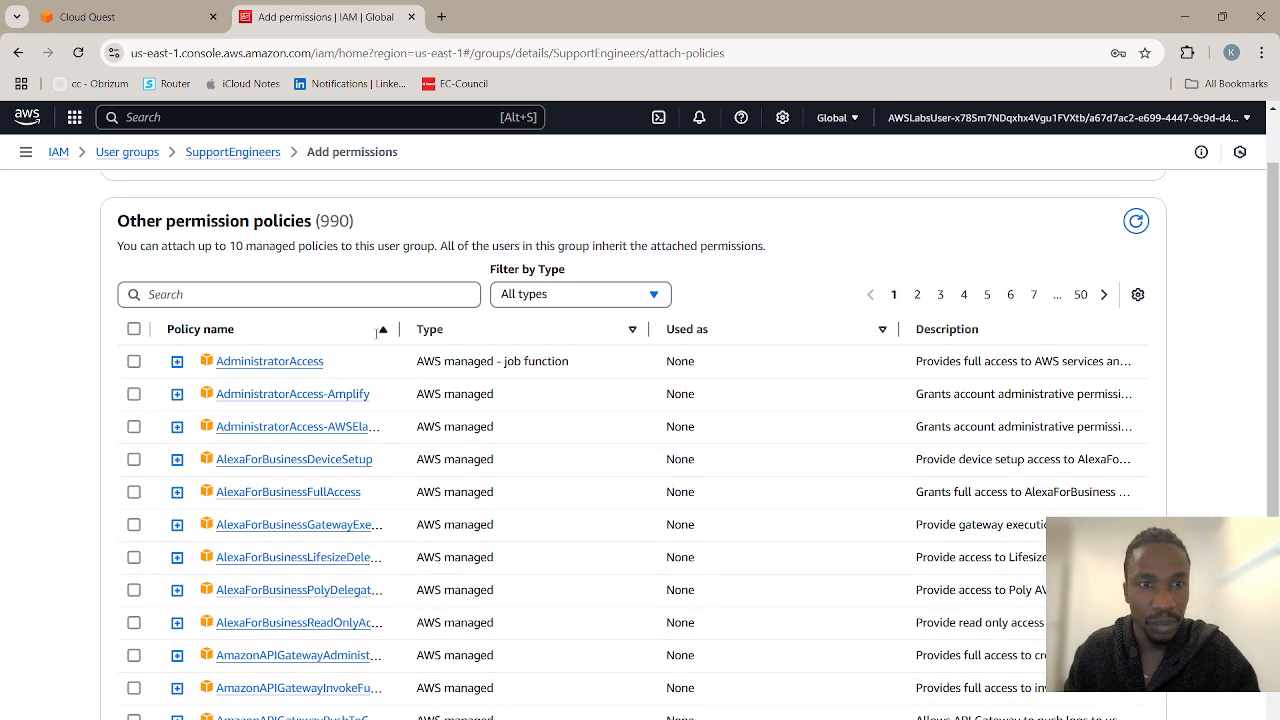
pyautogui.click(209, 293)
pyautogui.write('rd')
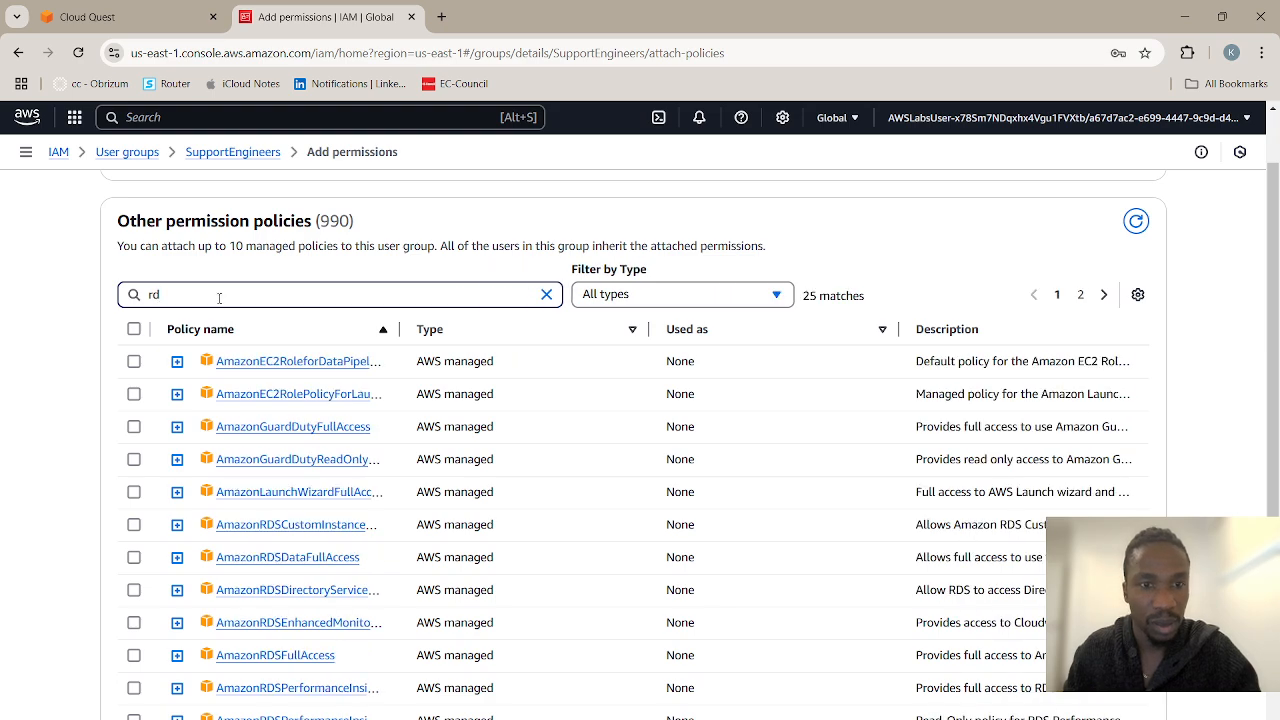
pyautogui.scroll(-2, 318, 590)
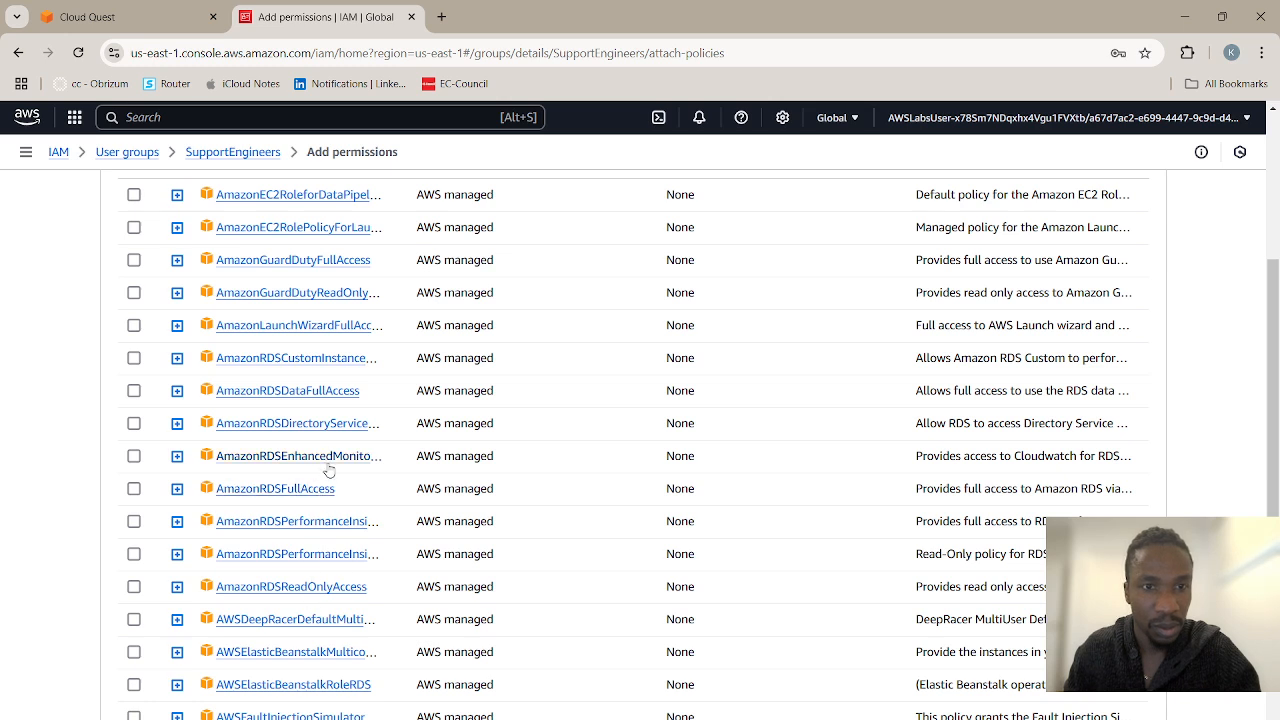
pyautogui.click(134, 587)
pyautogui.scroll(-2, 728, 555)
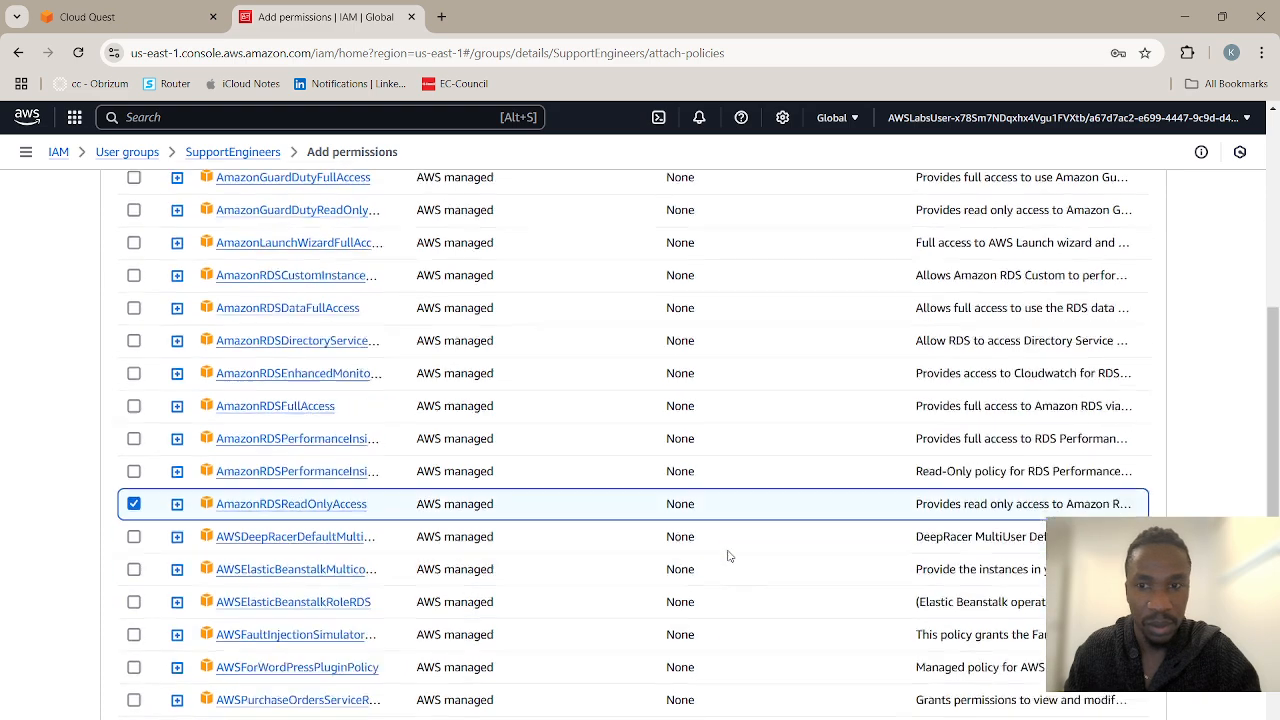
pyautogui.click(1132, 698)
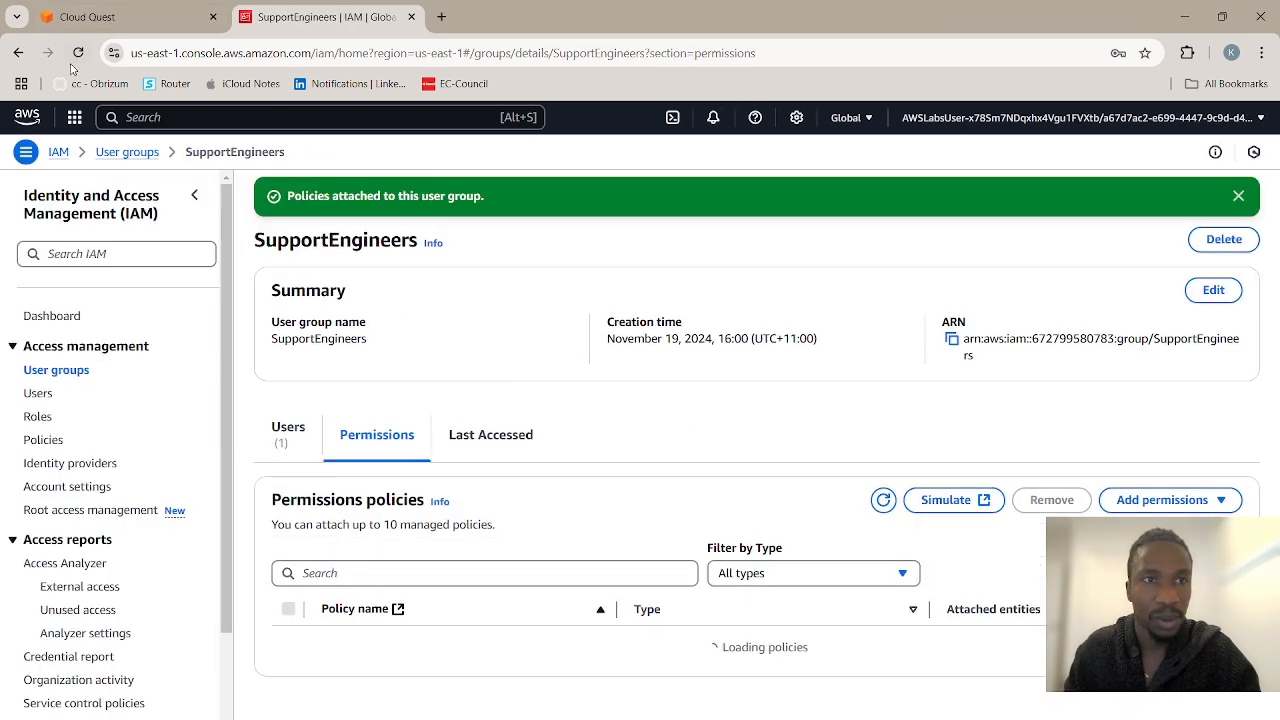
# Validate the DIY solution again in Cloud Quest and check the policies attached to SupportEngineers in IAM.
pyautogui.click(97, 14)
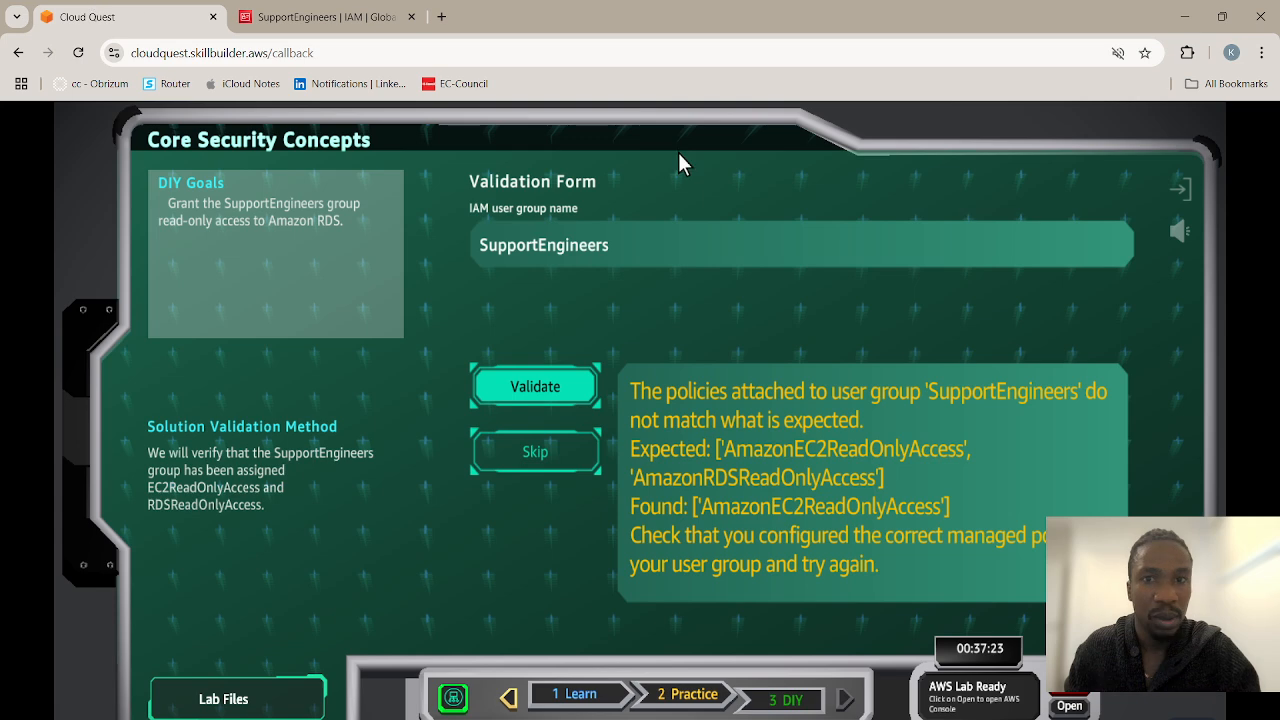
pyautogui.click(570, 387)
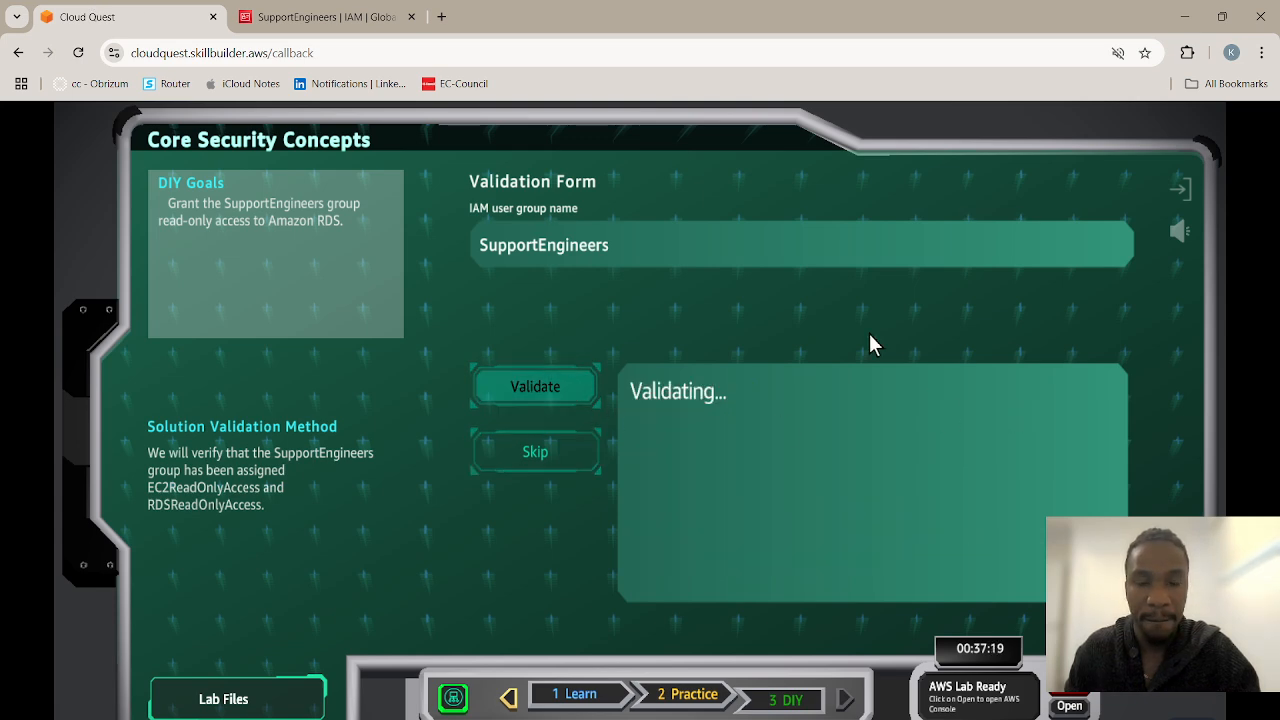
pyautogui.click(330, 17)
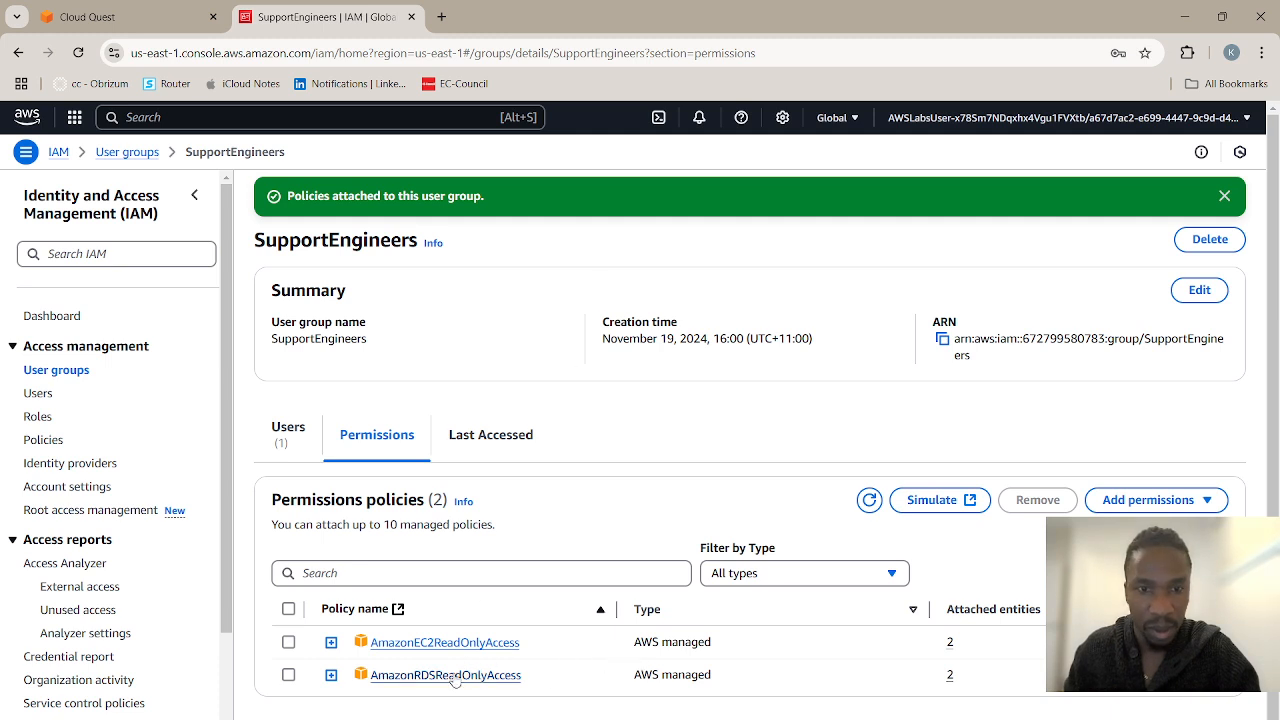
pyautogui.click(87, 17)
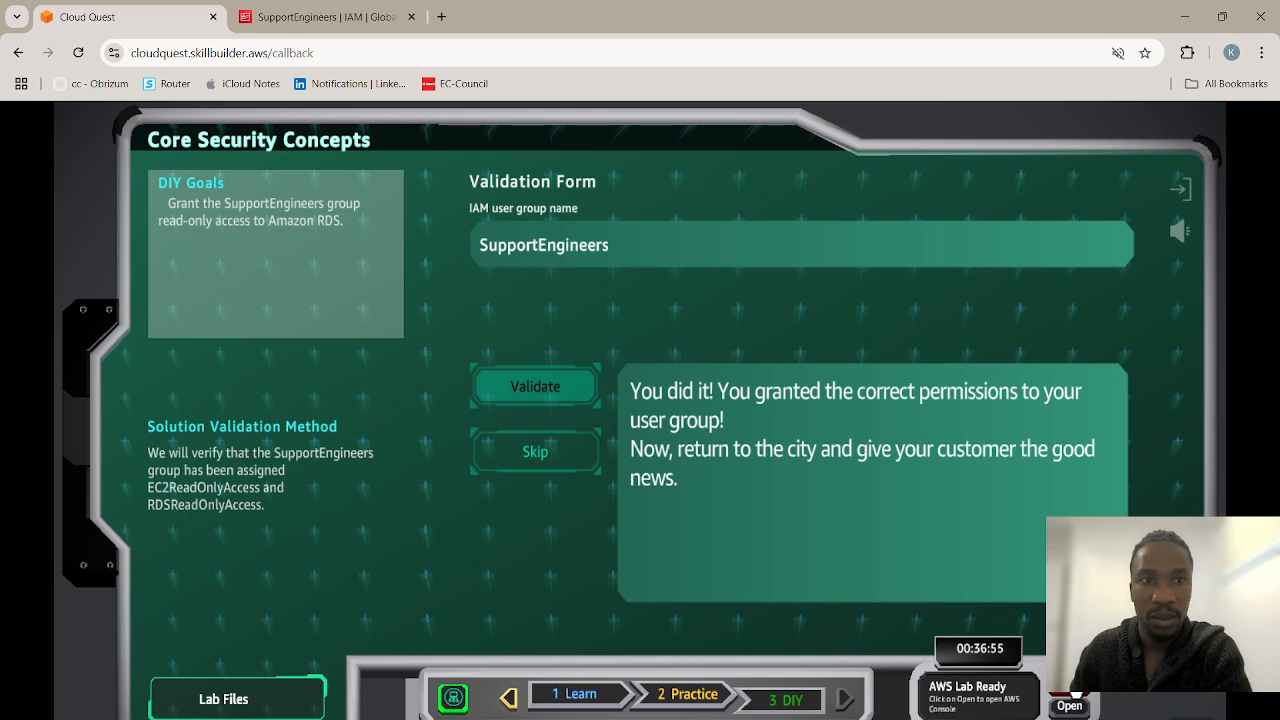
pyautogui.click(1073, 682)
pyautogui.click(705, 527)
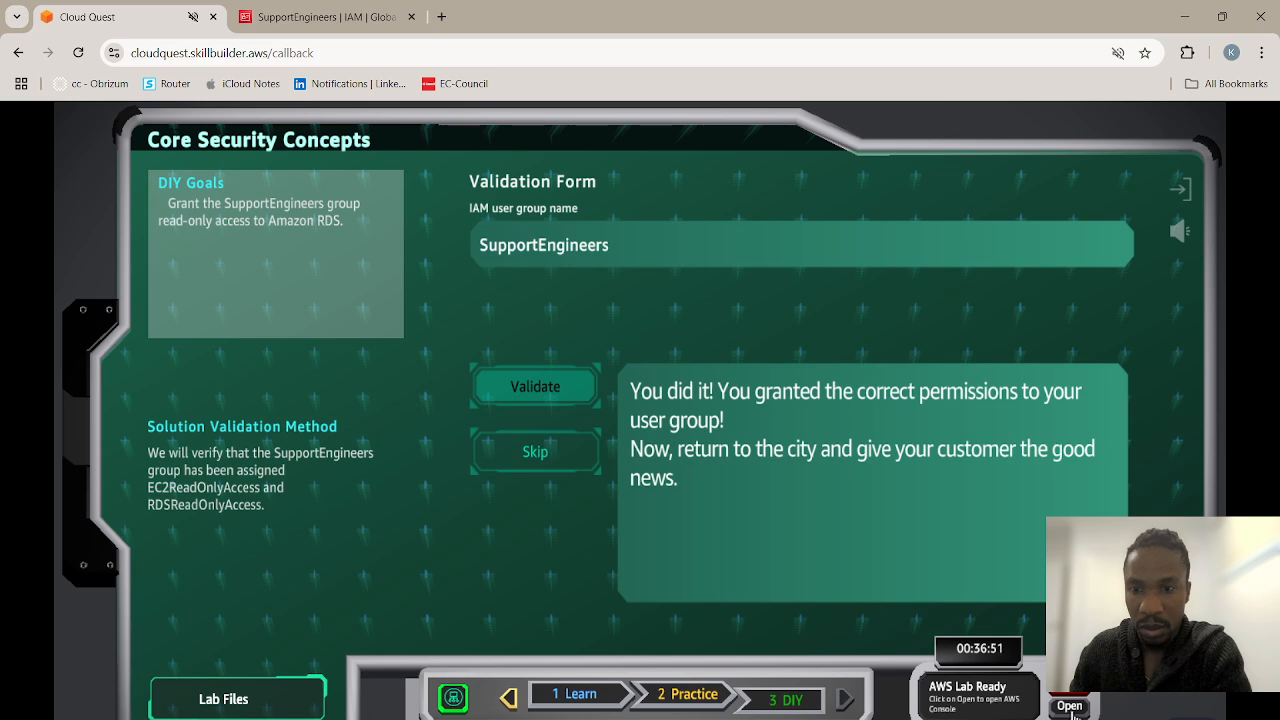
pyautogui.click(452, 703)
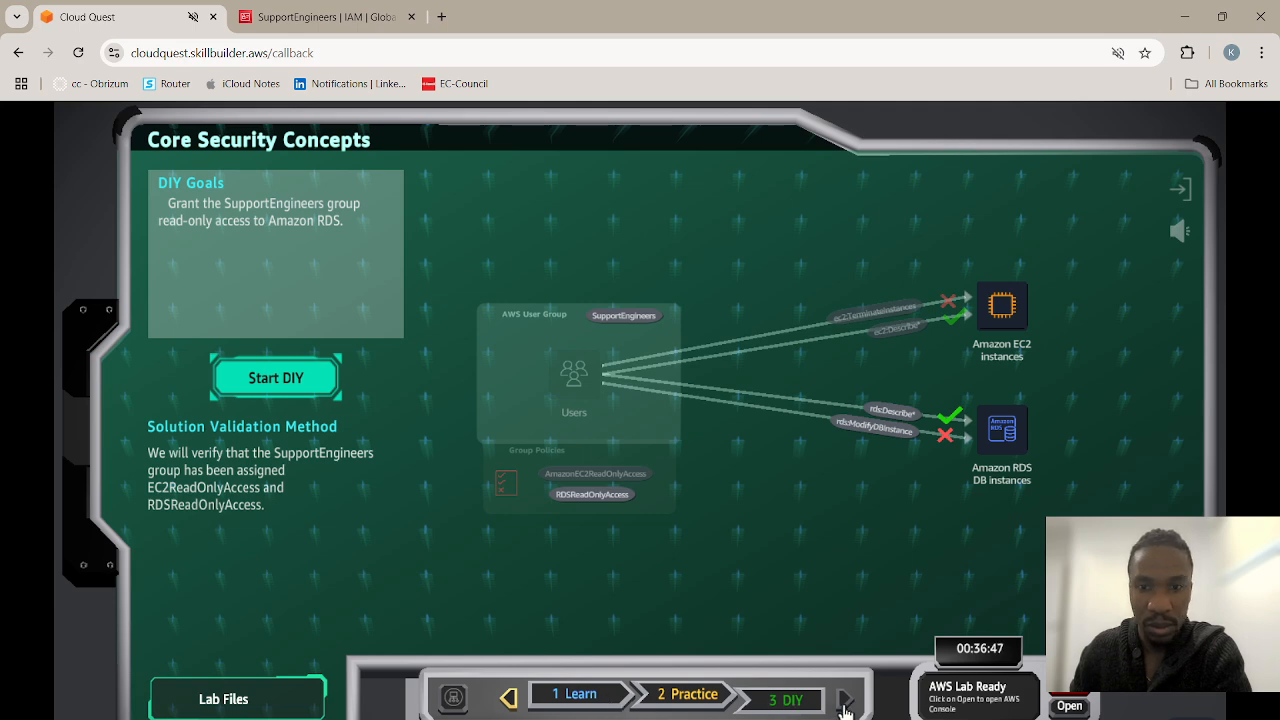
pyautogui.click(325, 375)
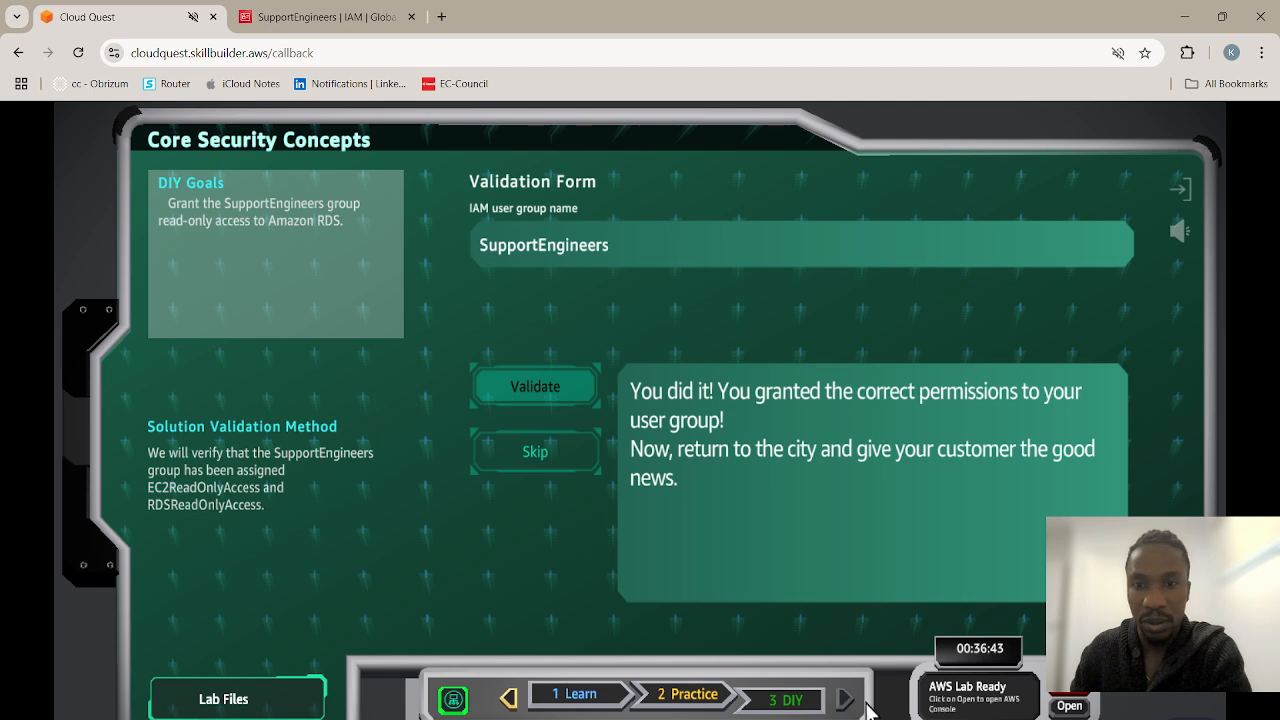
# Exit the Core Security Concepts solution center, giving the new experience a thumbs-up and declining the survey.
pyautogui.click(1181, 190)
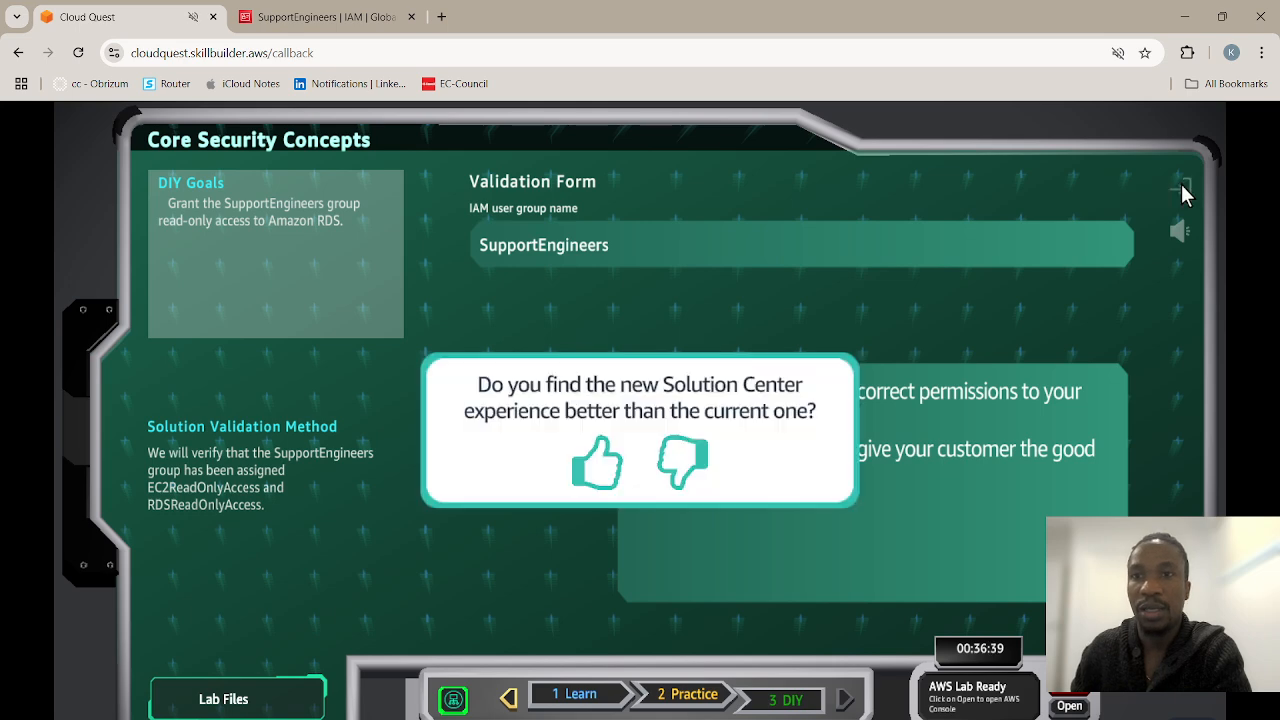
pyautogui.click(594, 470)
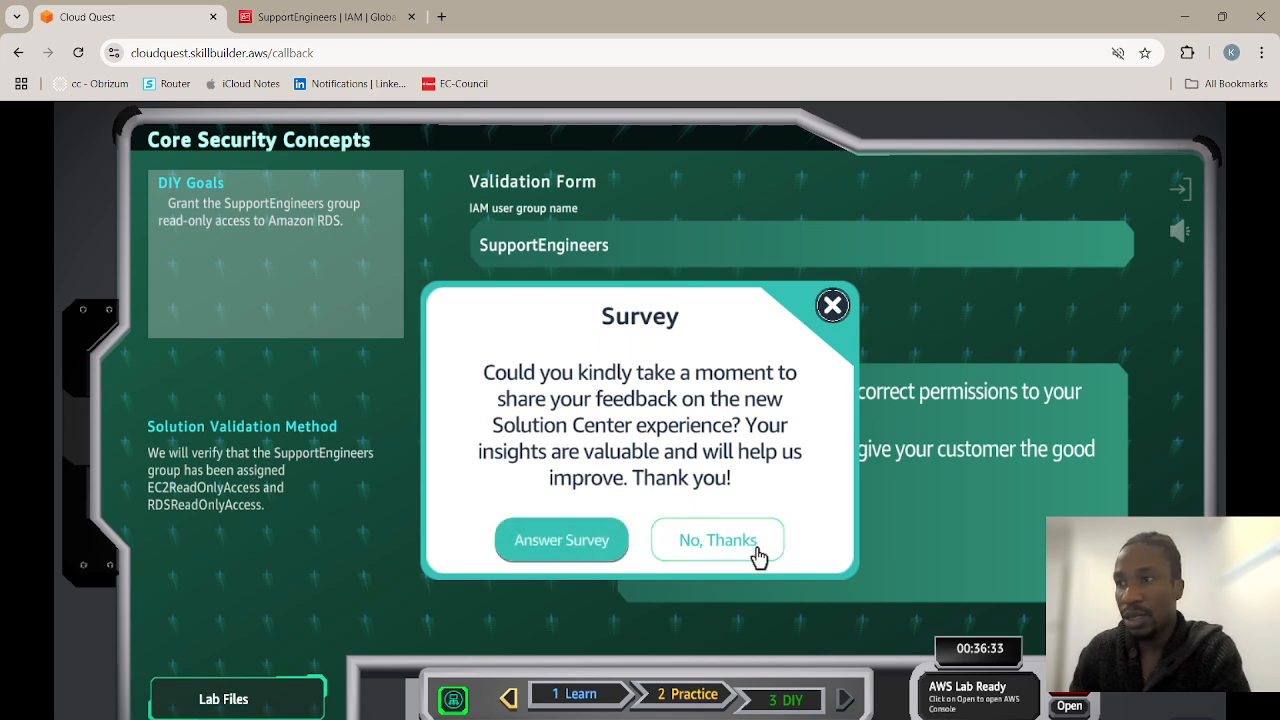
pyautogui.click(695, 540)
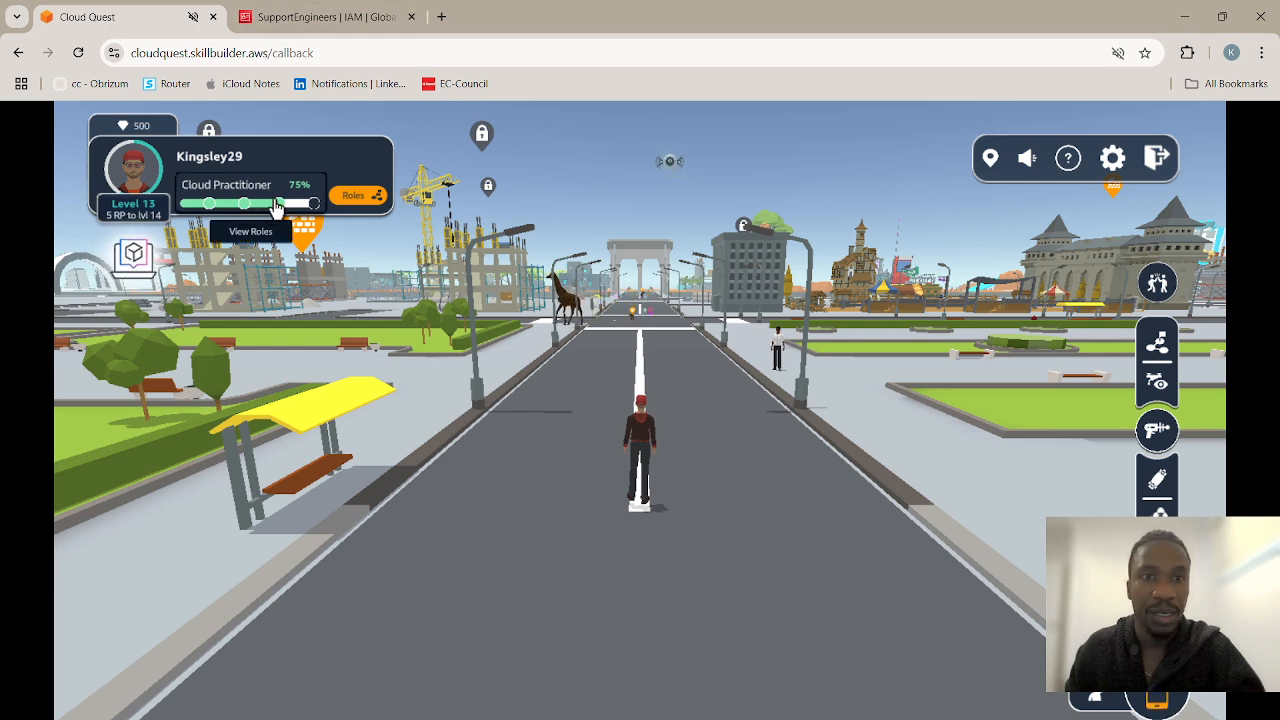
# Collect the Core Security Concepts assignment with the preselected high-rise building as reward and dismiss the level-up notice.
pyautogui.click(1155, 703)
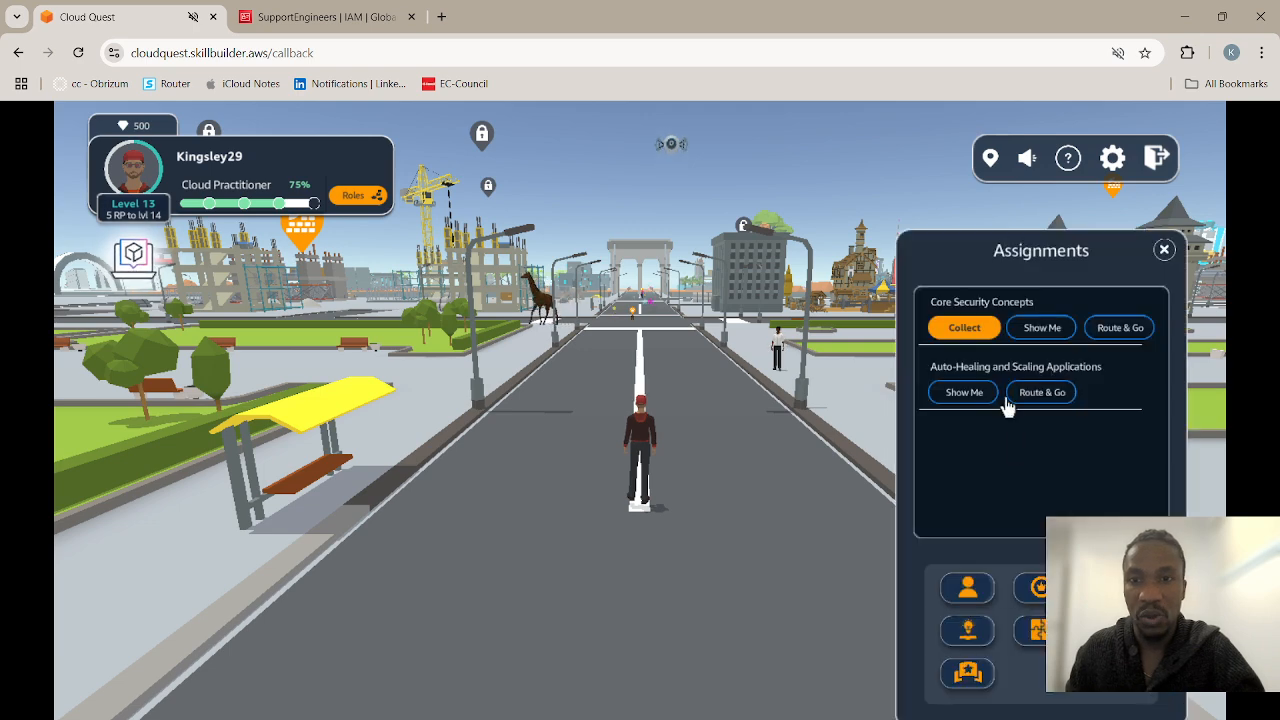
pyautogui.click(969, 328)
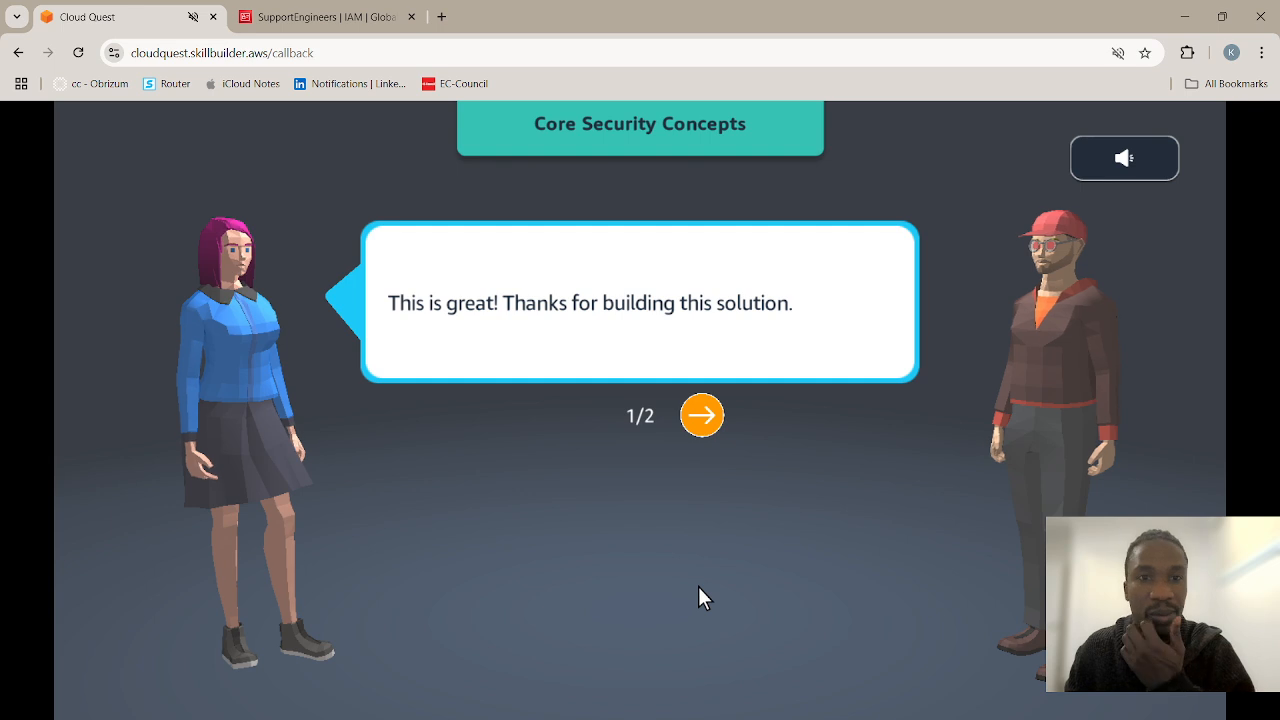
pyautogui.click(710, 415)
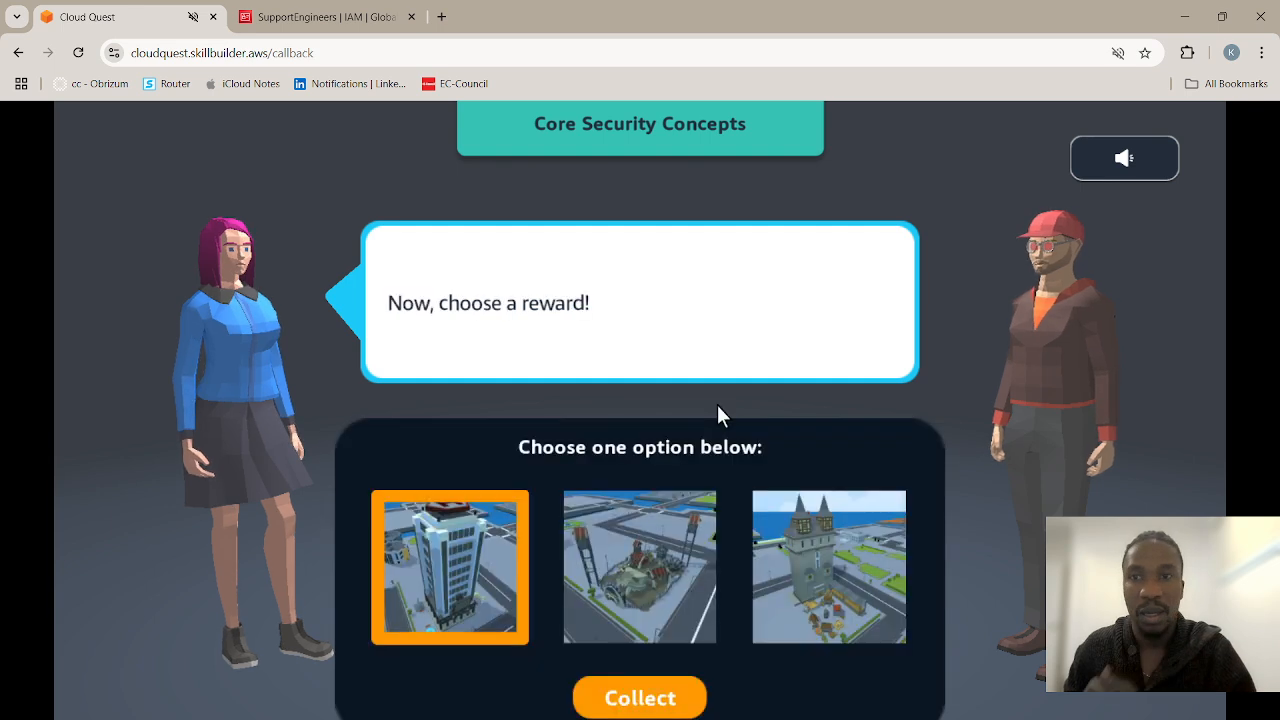
pyautogui.click(640, 698)
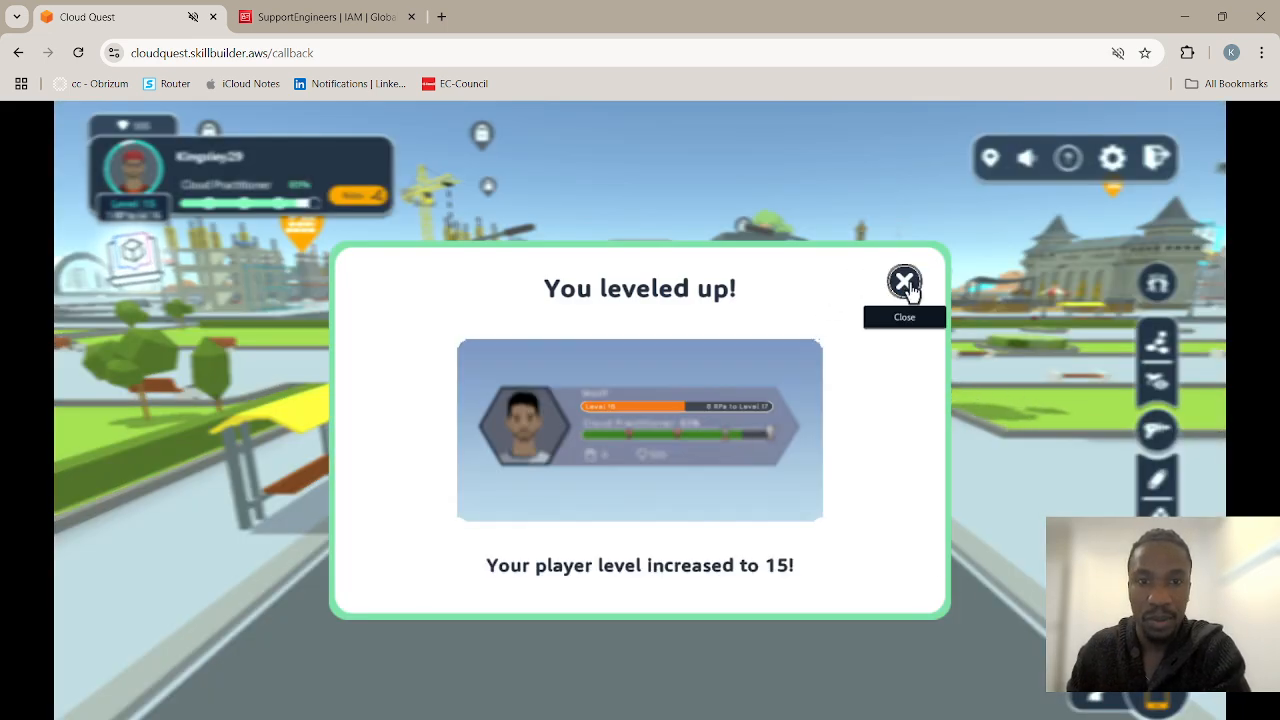
pyautogui.click(905, 283)
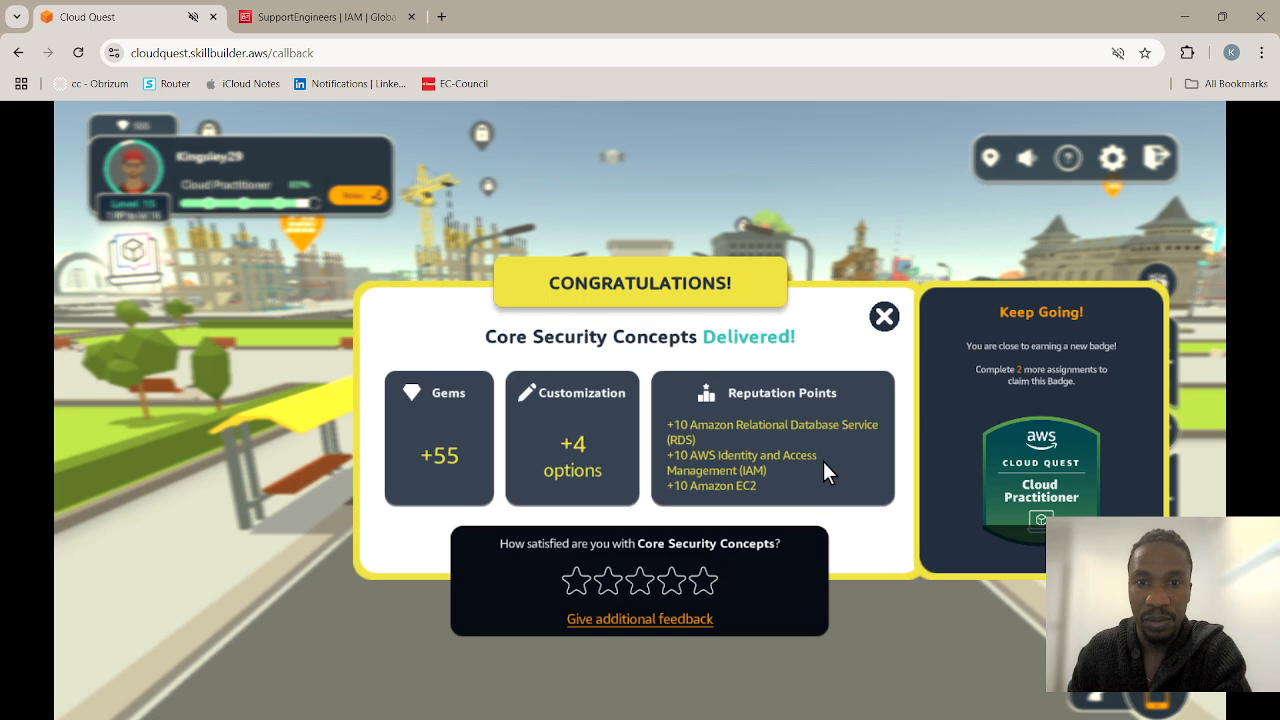
# Rate Core Security Concepts five stars, then reopen the assignments list in the city.
pyautogui.click(703, 580)
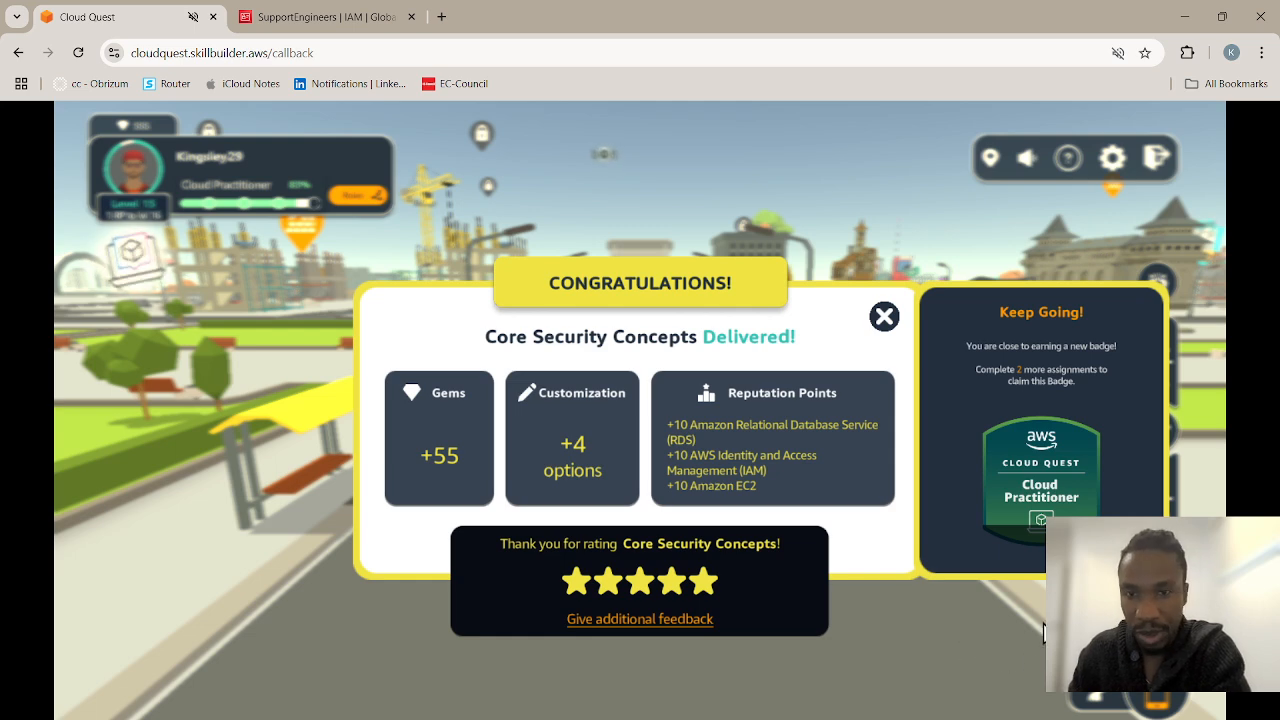
pyautogui.click(884, 316)
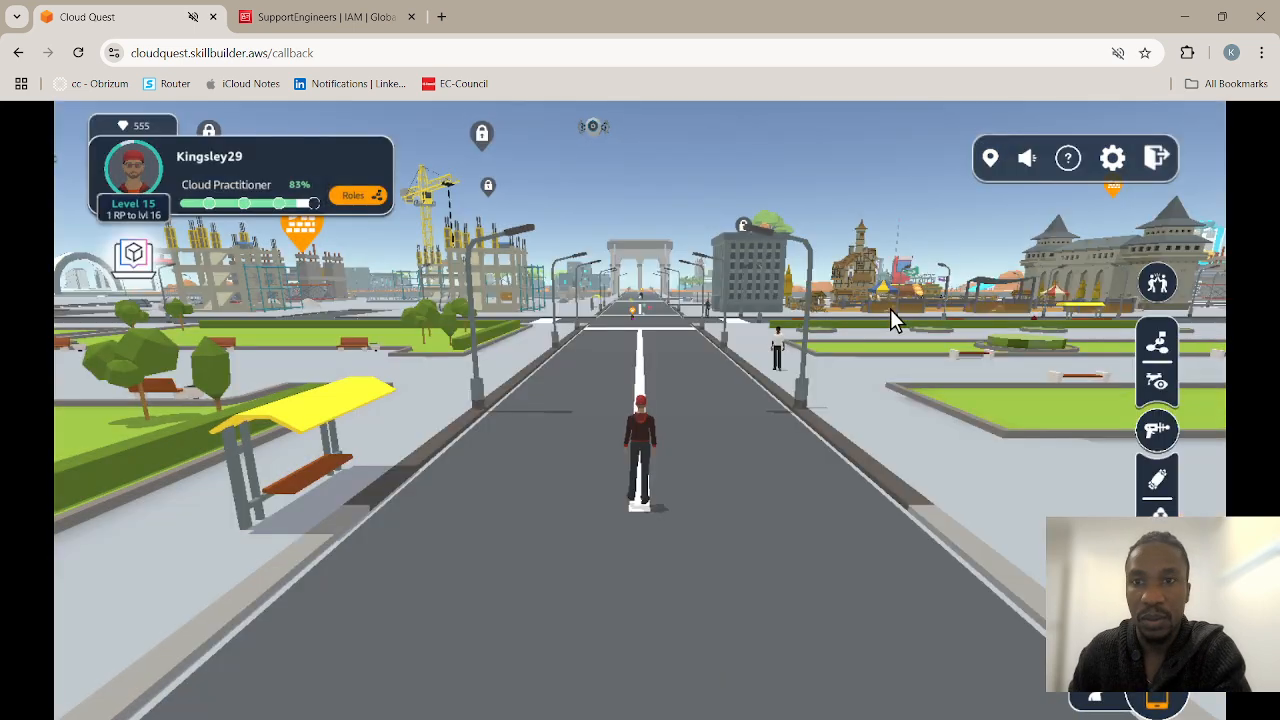
pyautogui.click(1155, 700)
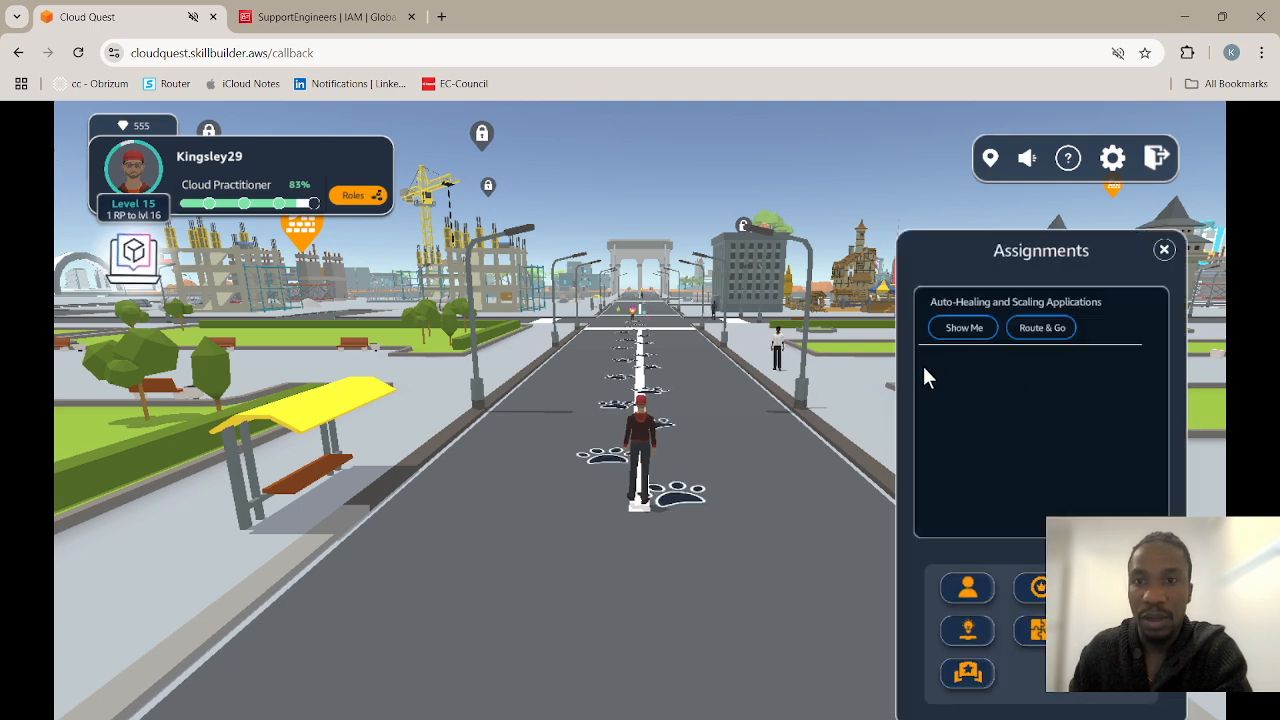